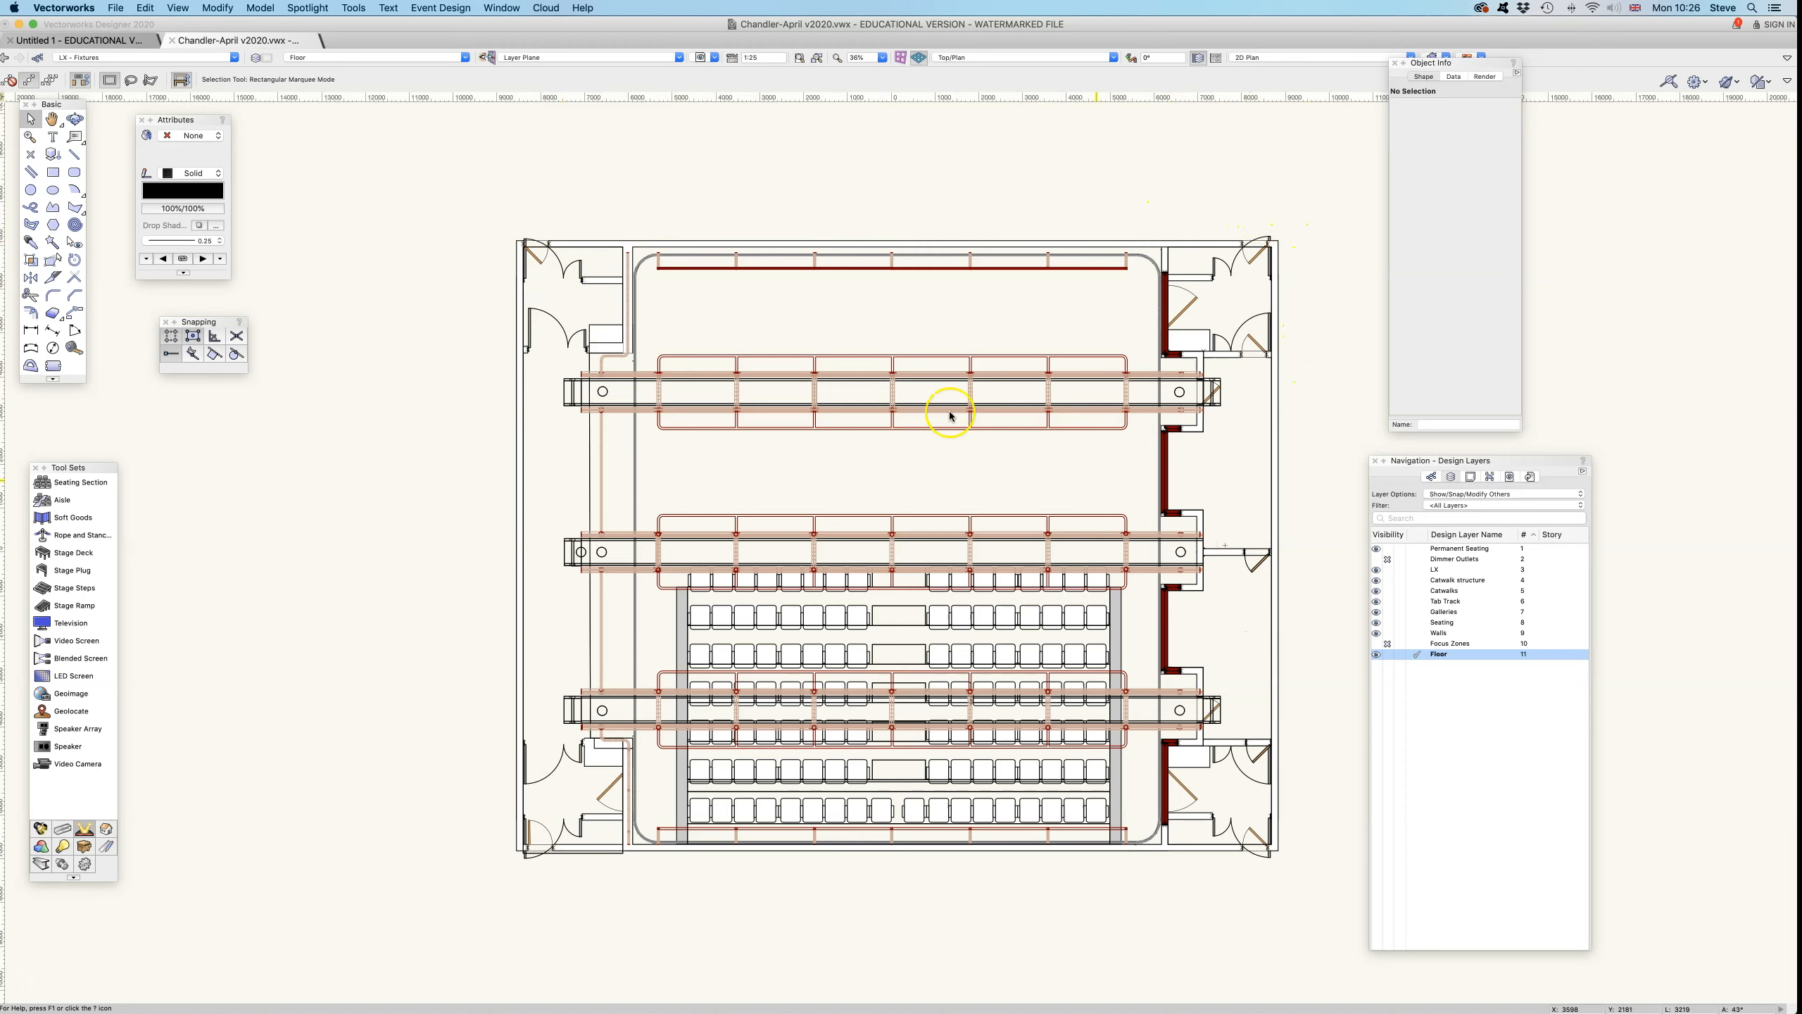
- Switch from the Floor design layer to the 1-25 A1 sheet layer to view its layout
left_click(464, 57)
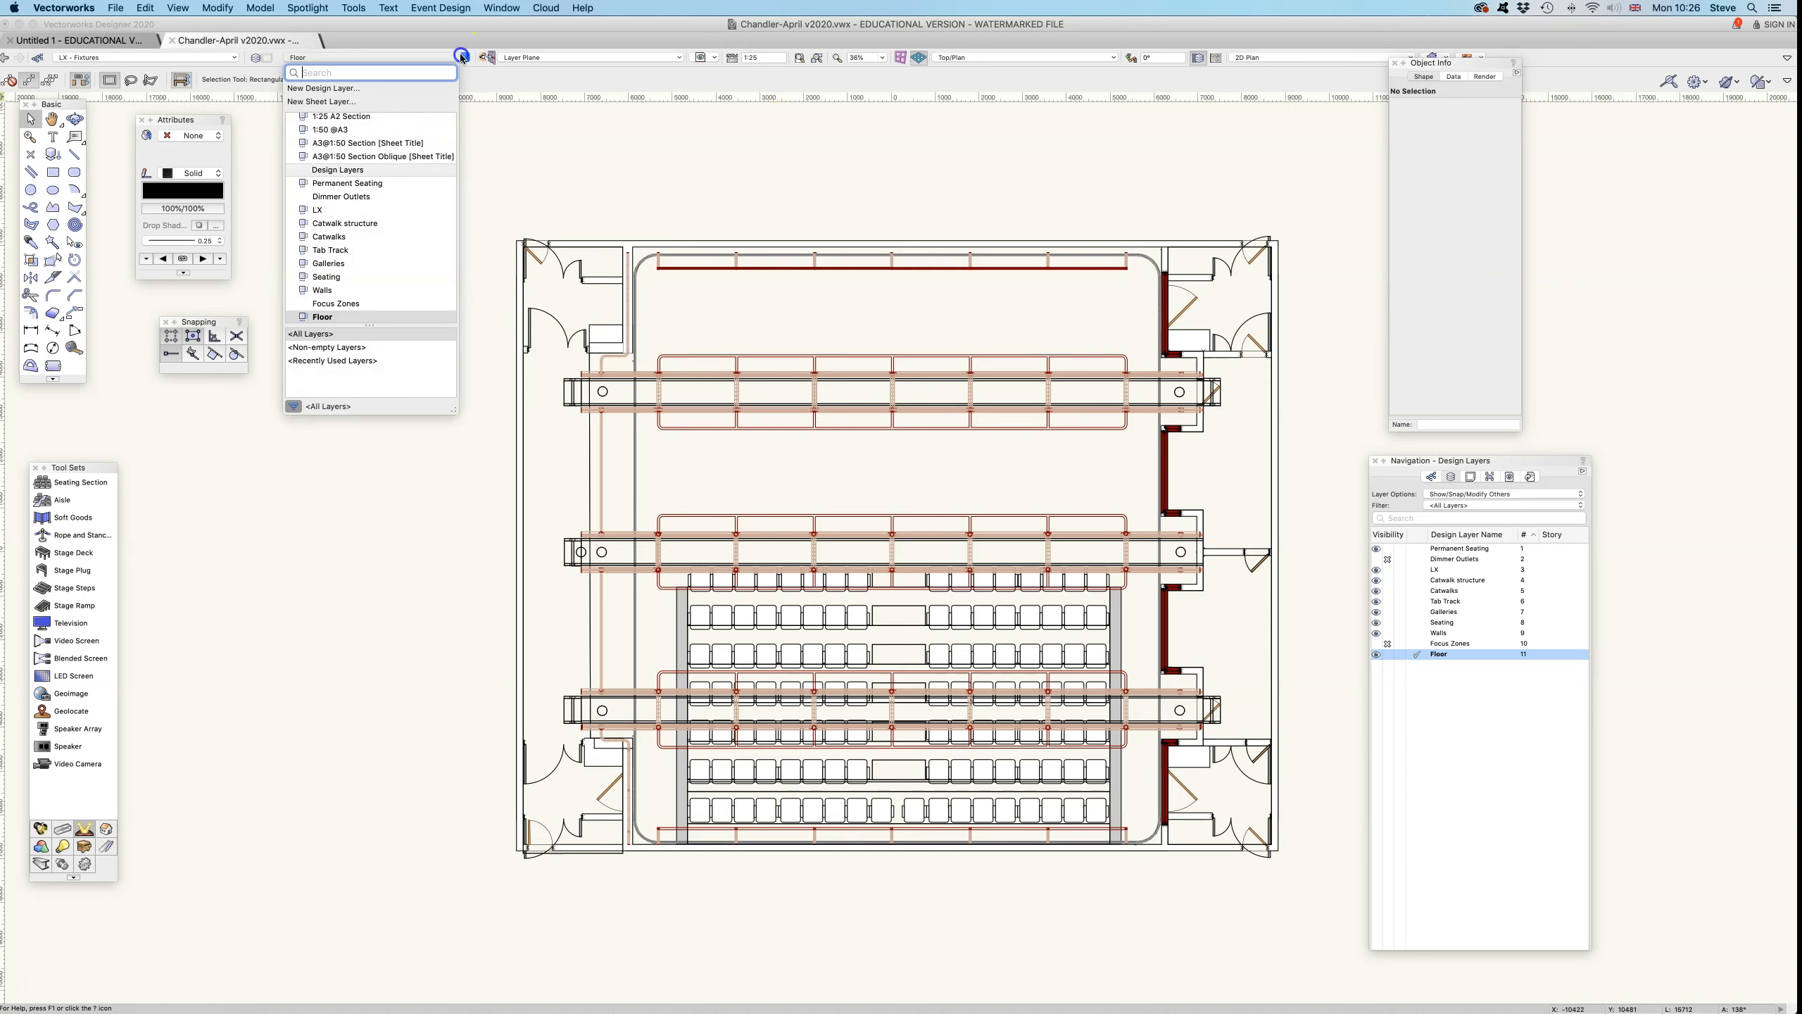
scroll(390, 142, "up", 2)
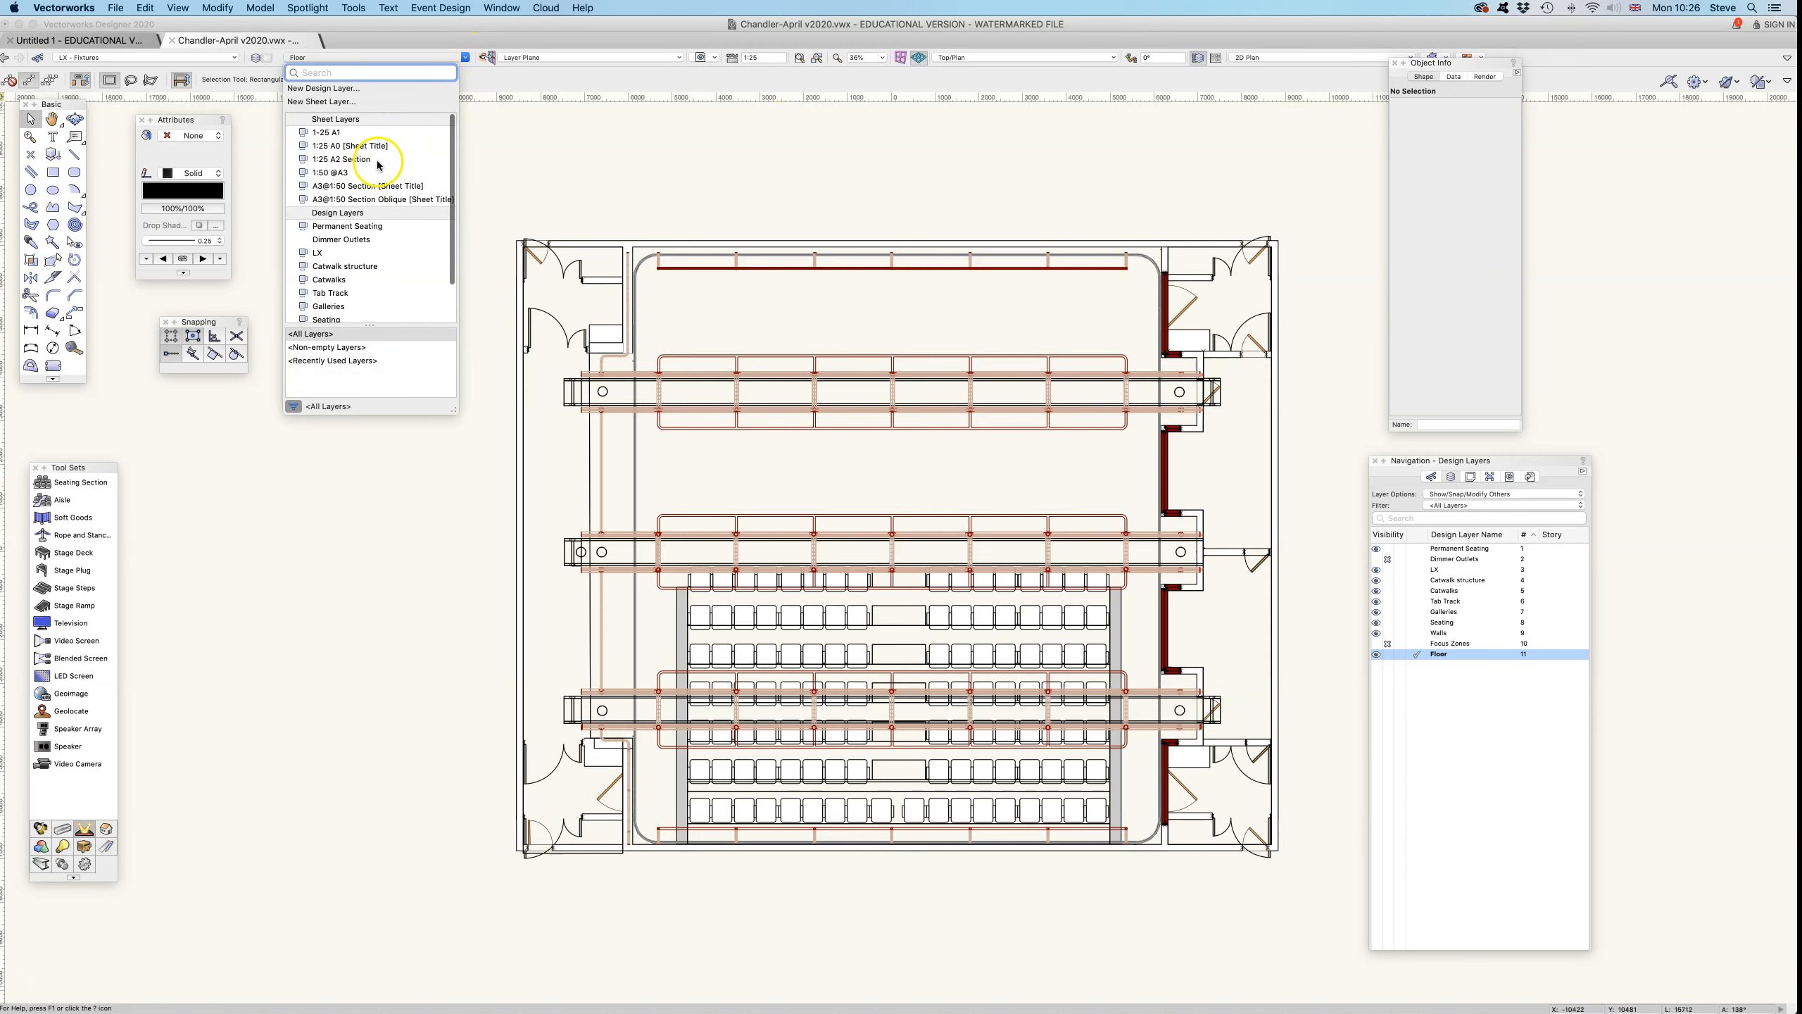
left_click(354, 133)
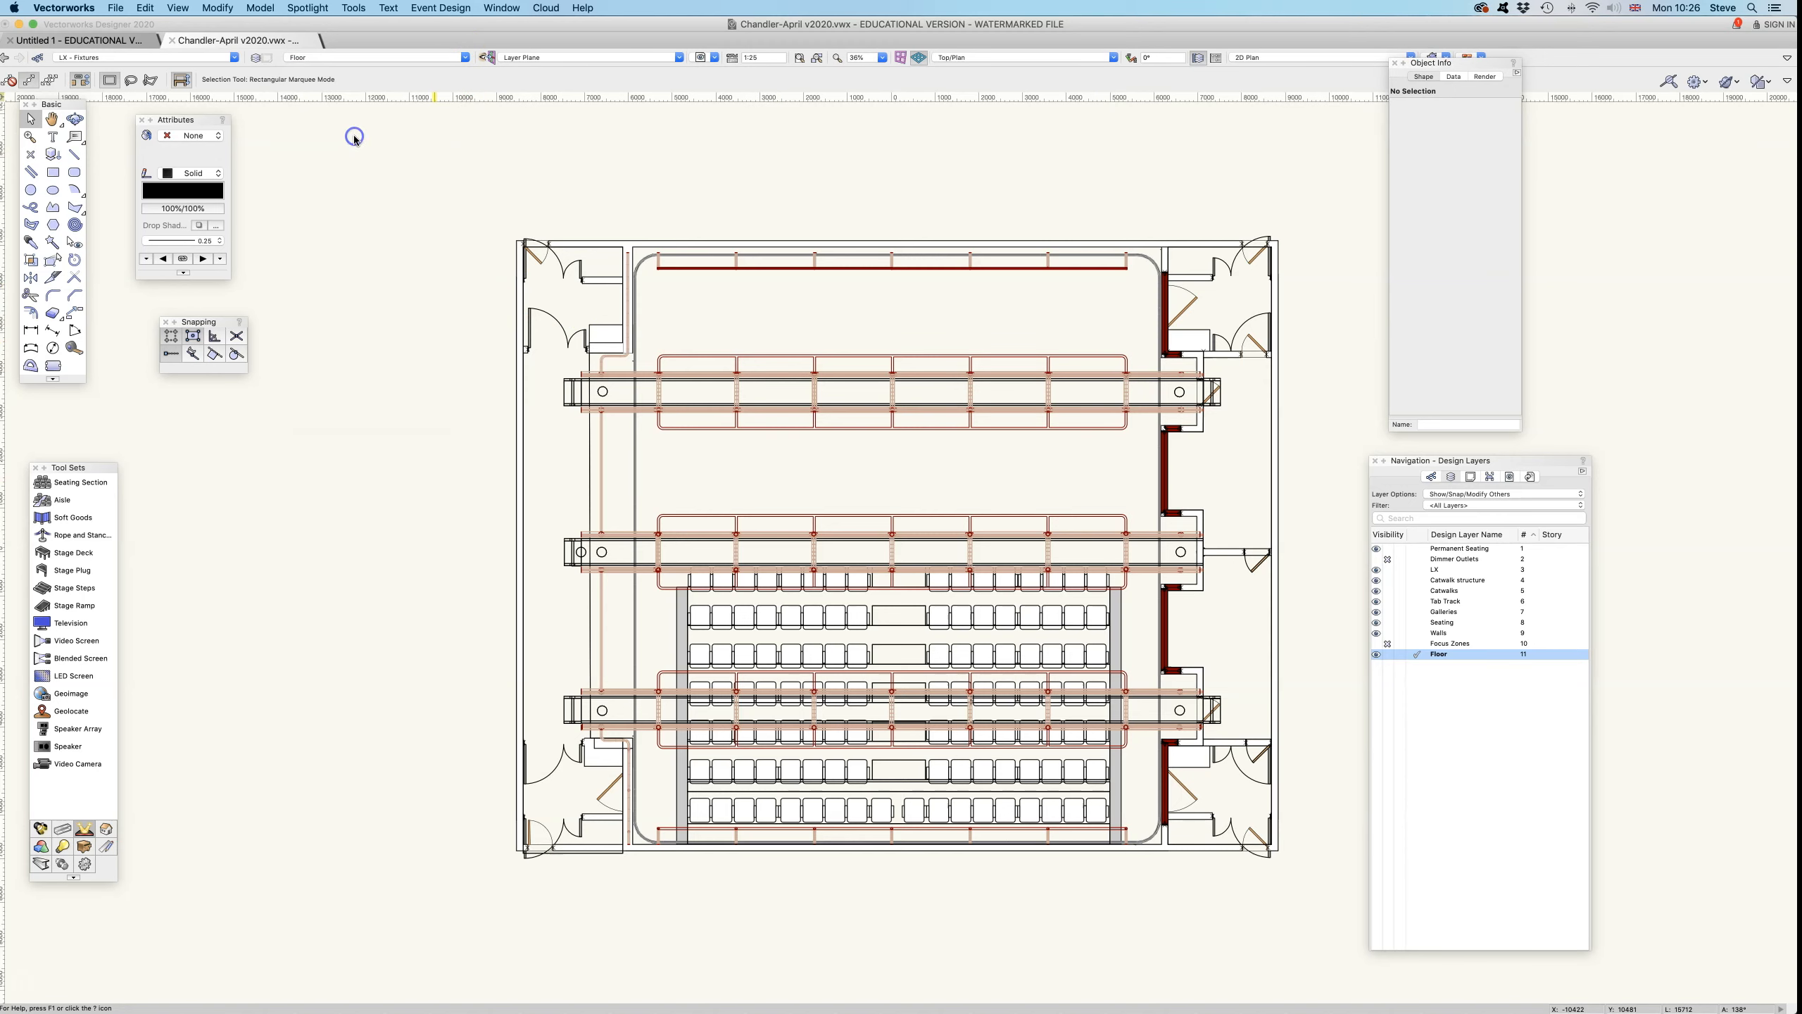
left_click(394, 474)
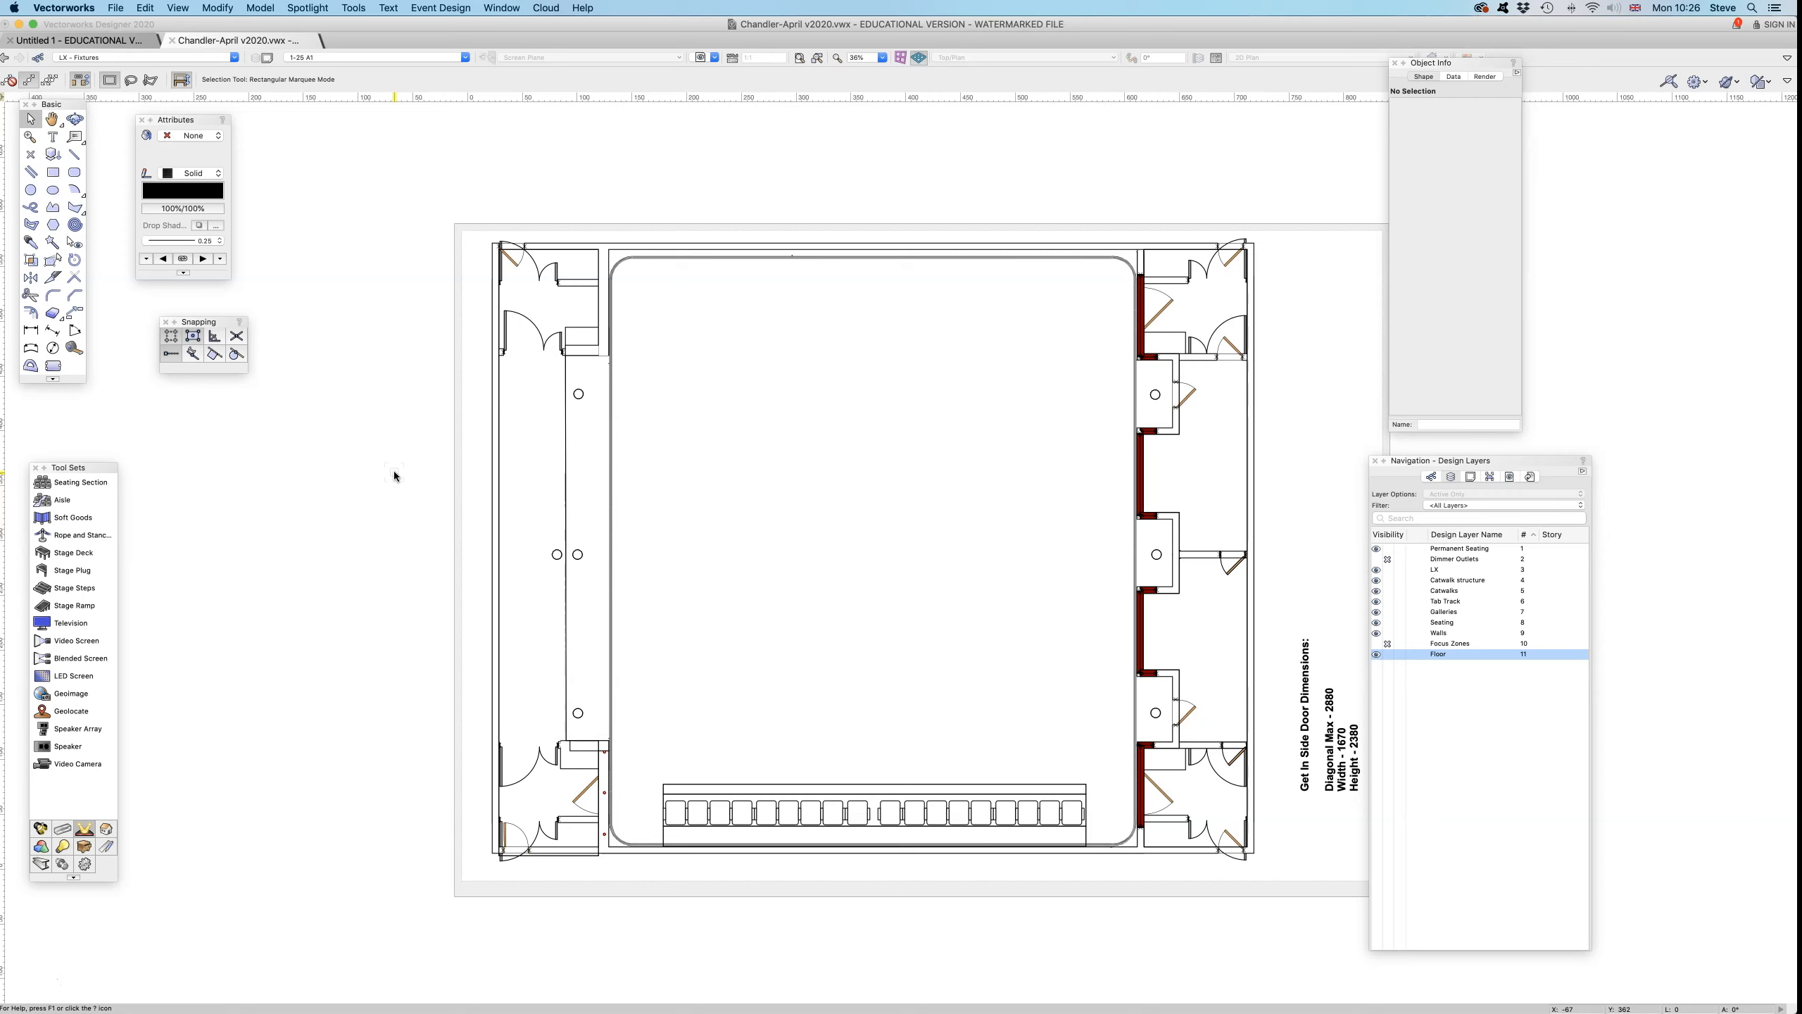
- Return from the 1-25 A1 sheet layer to the Floor design layer
left_click(451, 60)
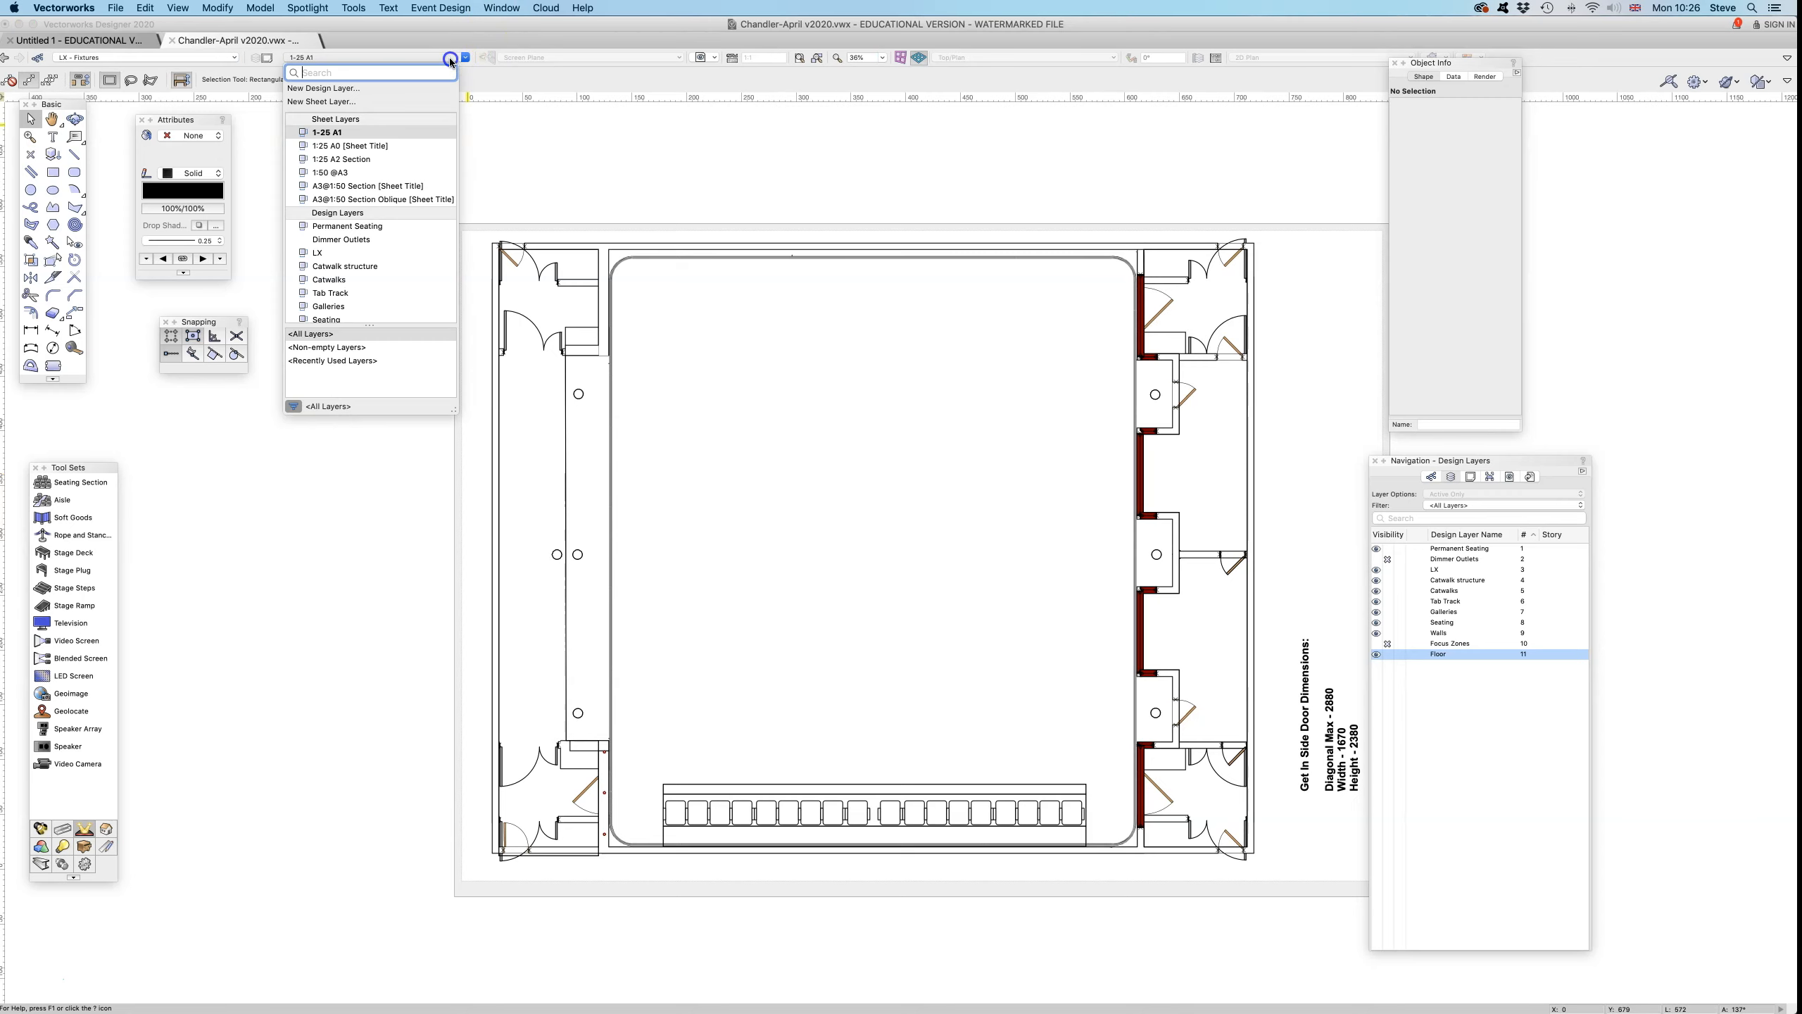
scroll(397, 258, "down", 3)
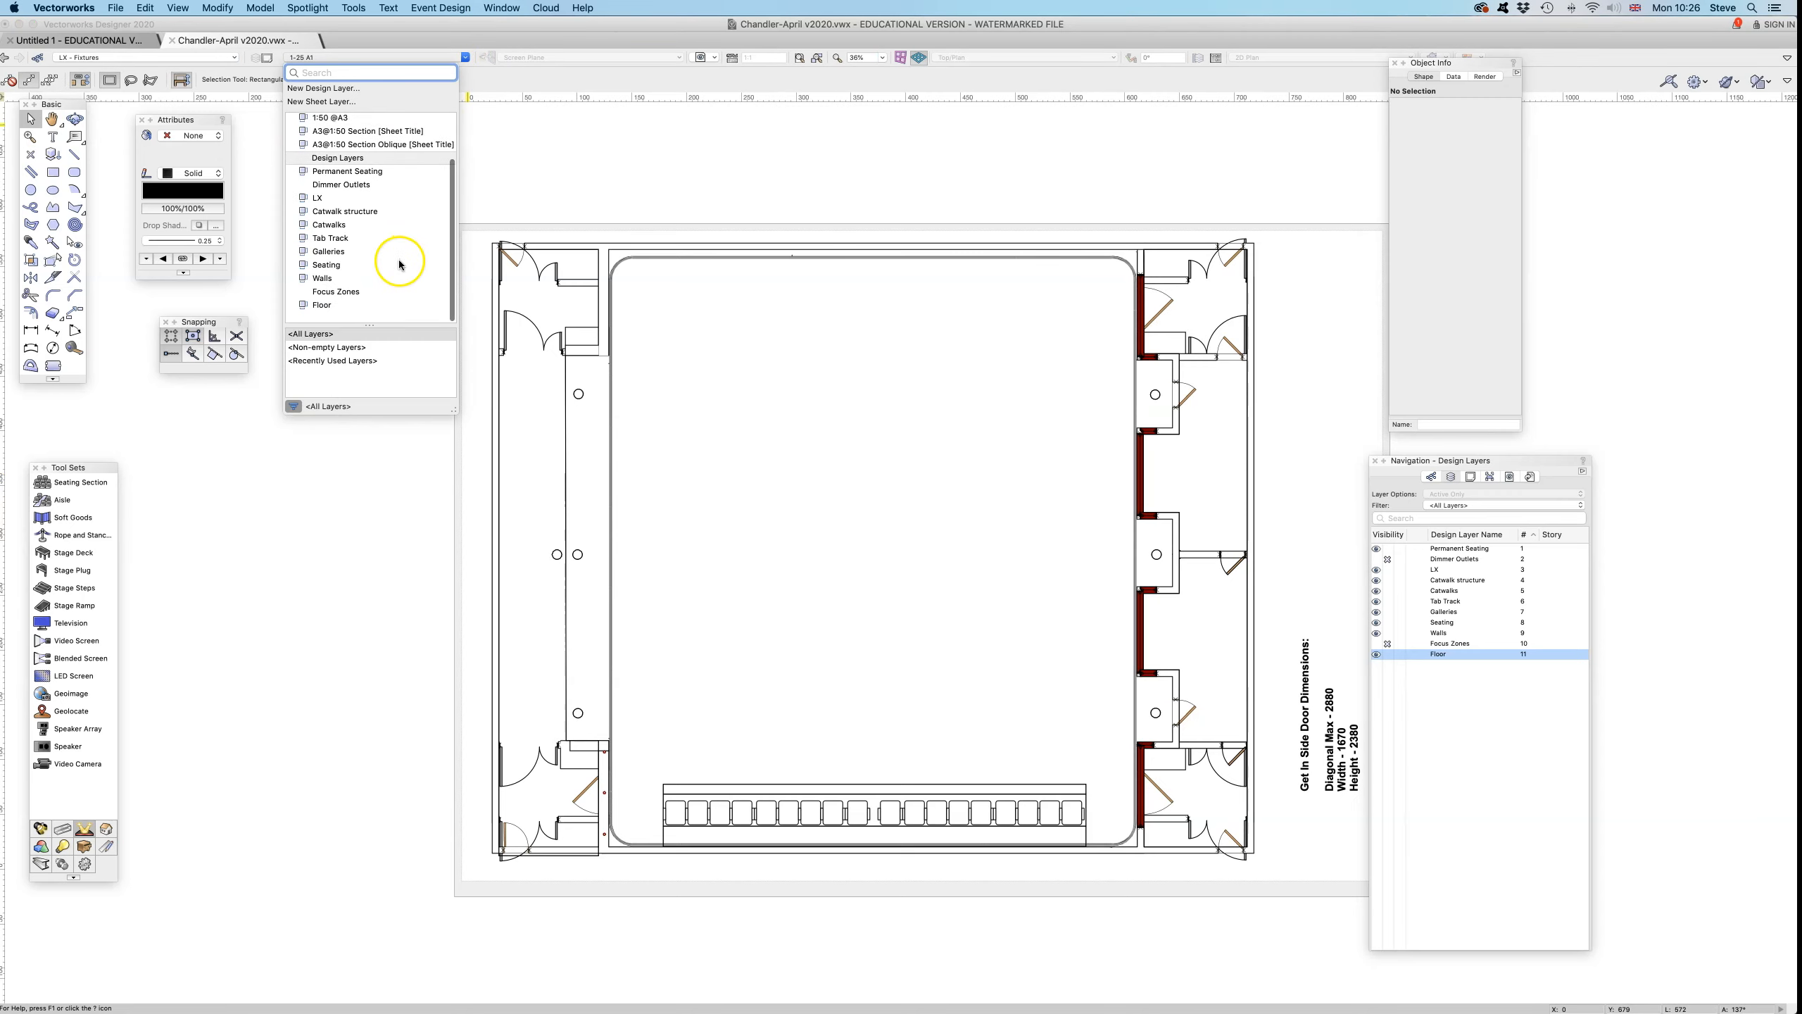
left_click(346, 315)
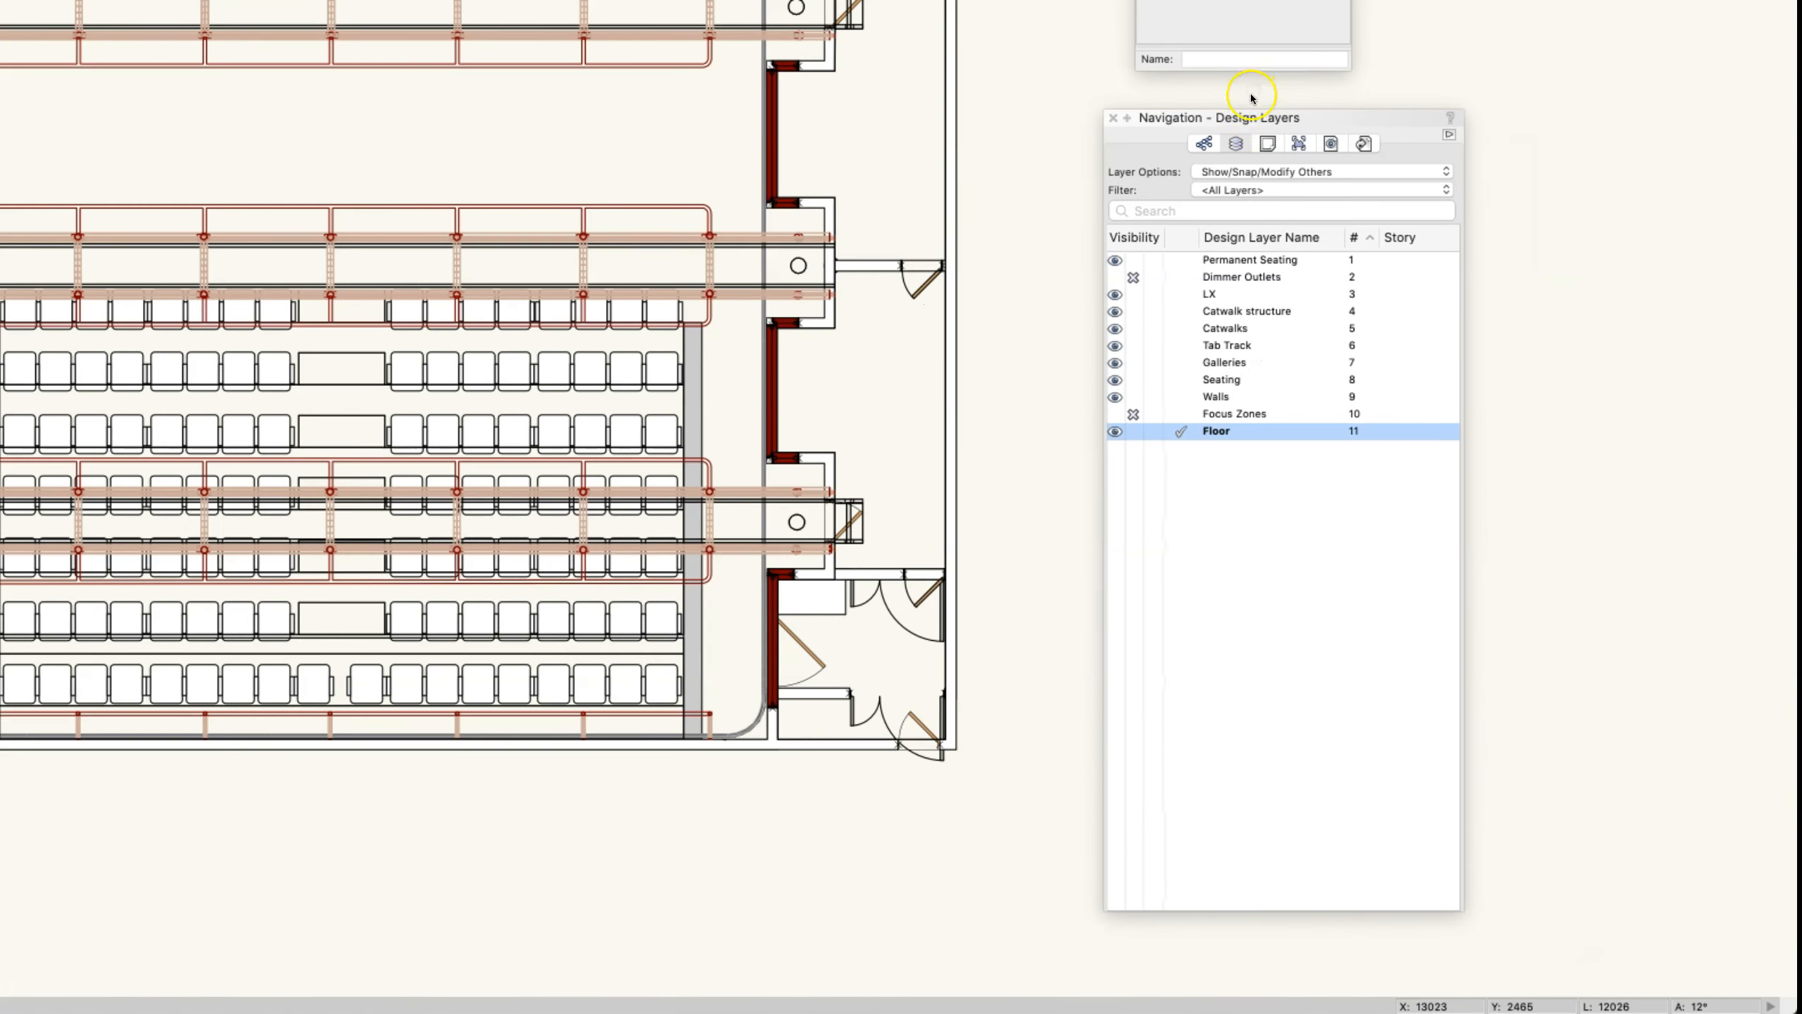
- Reposition the Navigation palette and compare its class list with its design layer list
left_click_drag(1245, 119, 1212, 114)
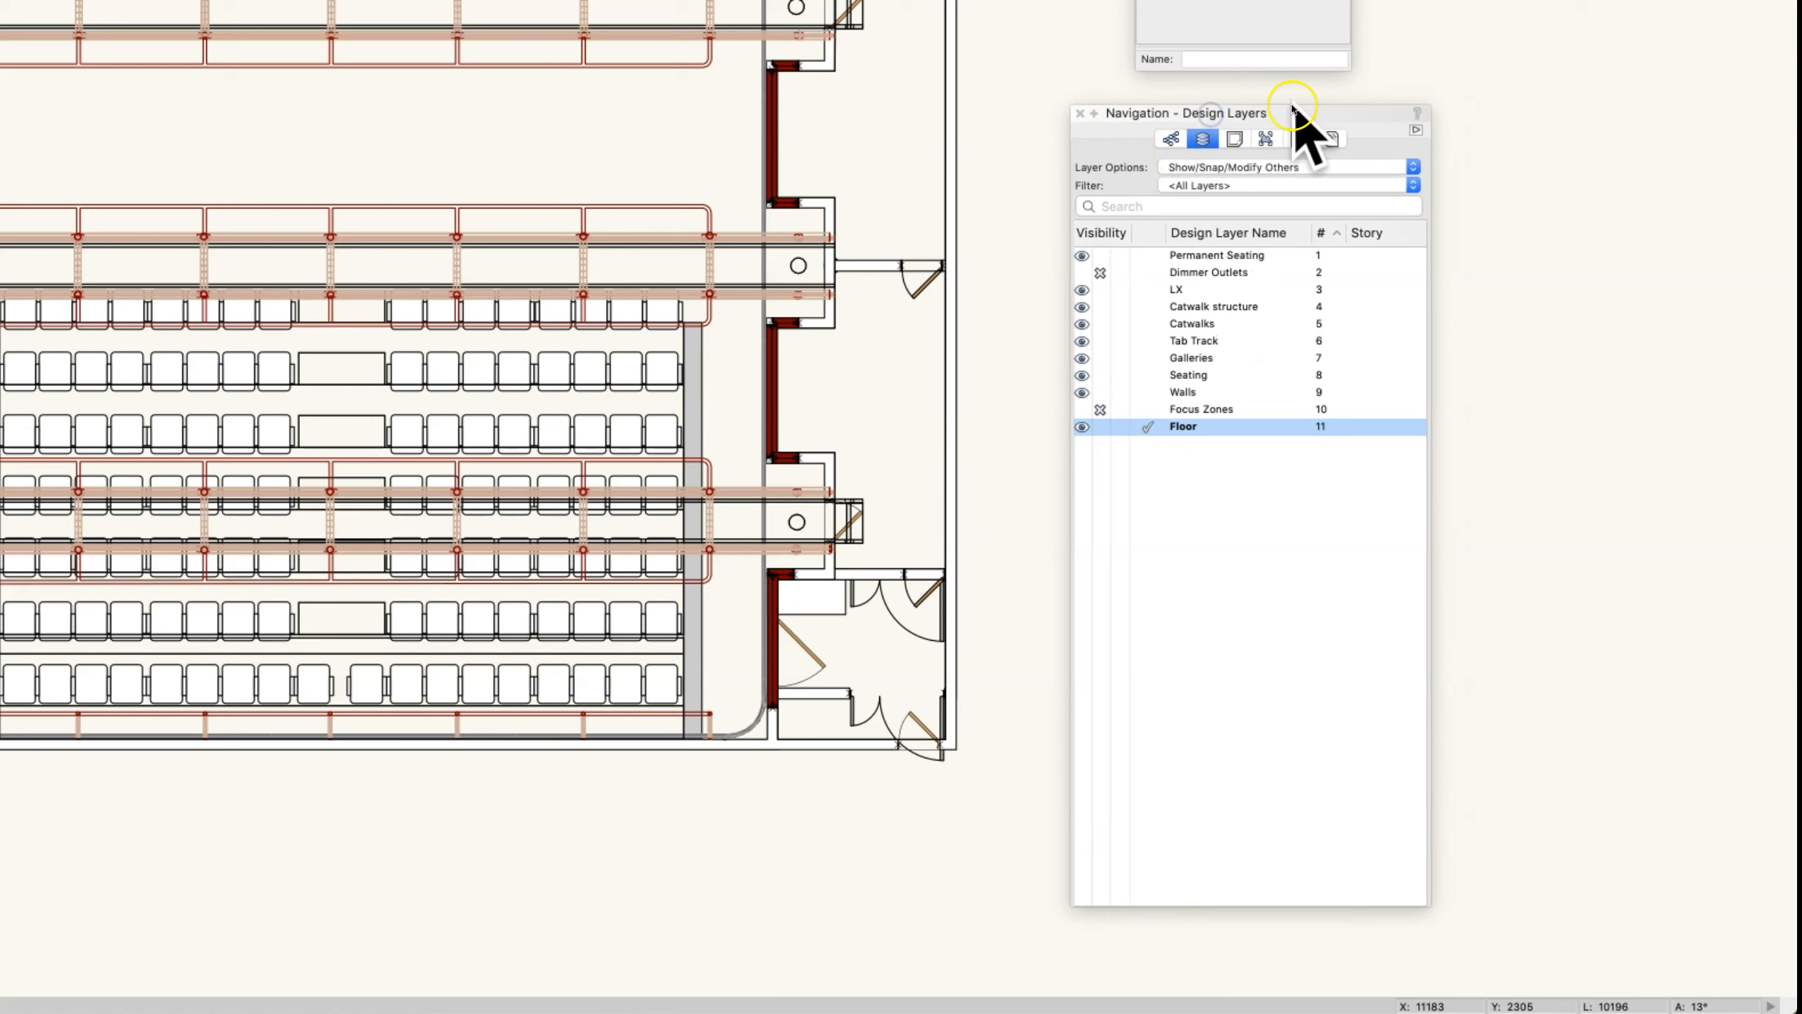
left_click(1169, 138)
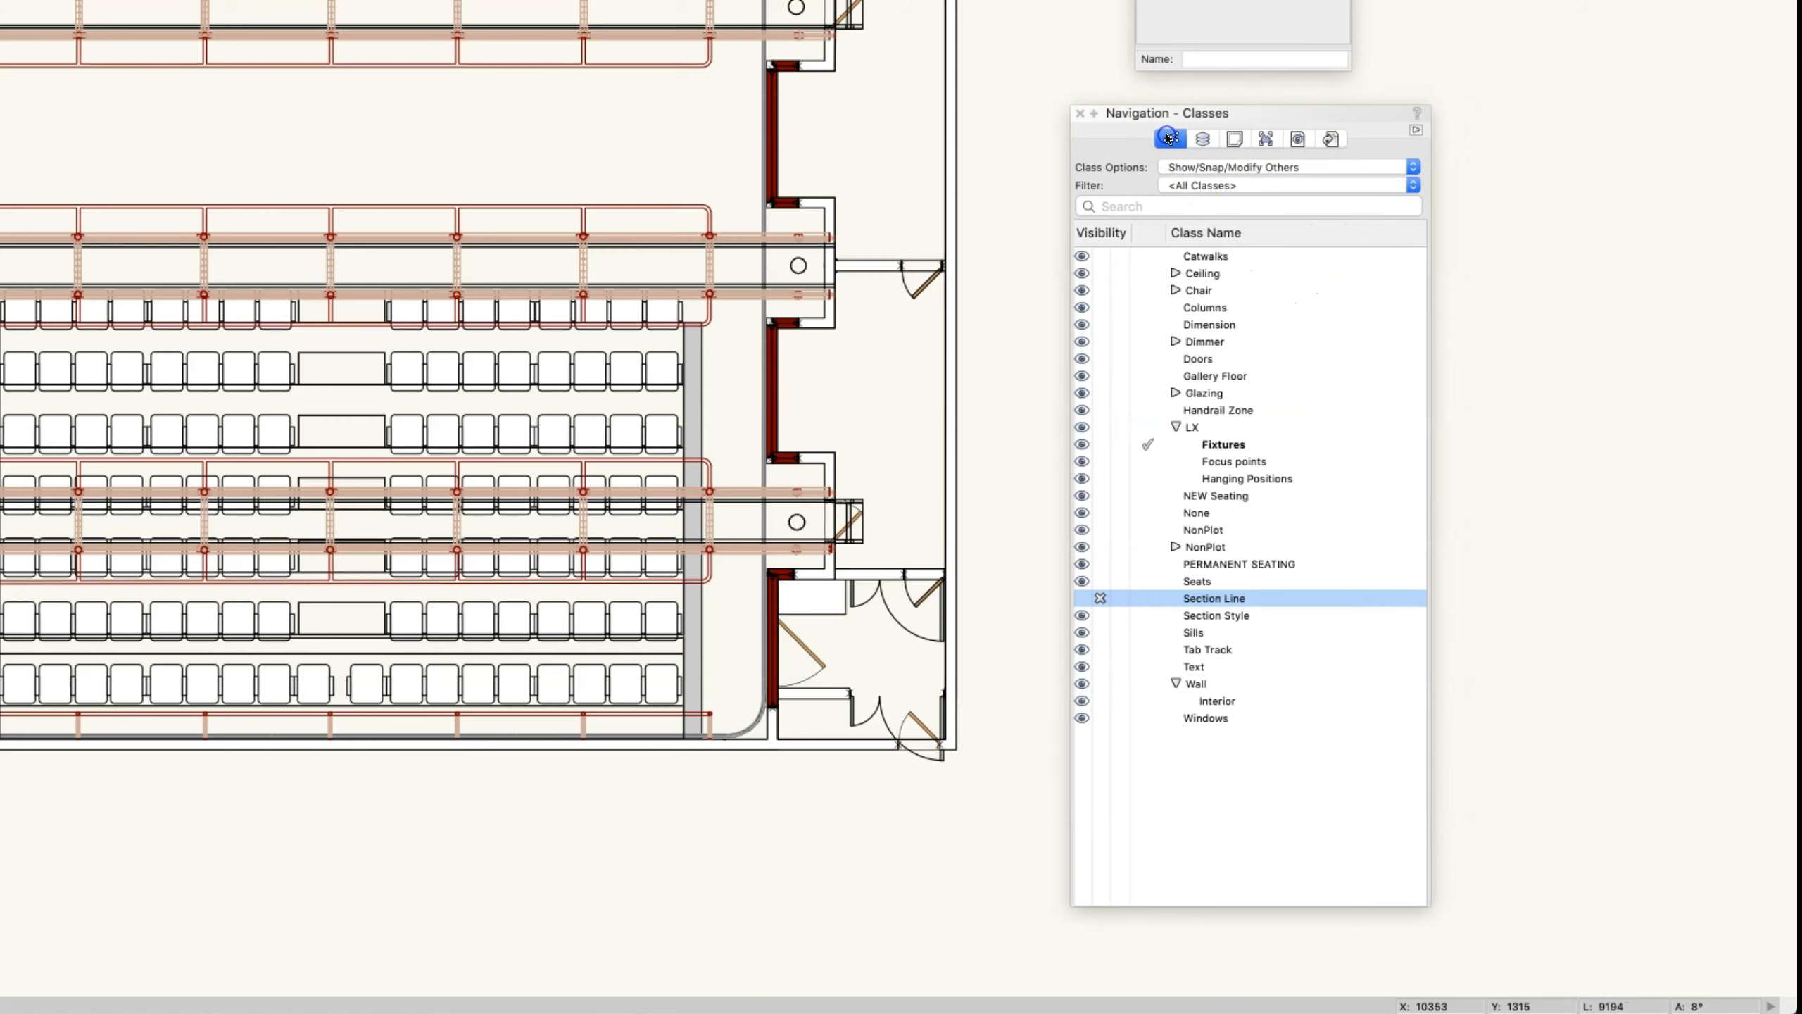
left_click(1204, 140)
left_click(1170, 141)
left_click(1204, 141)
left_click(1169, 142)
left_click(1203, 141)
left_click(1173, 140)
- Toggle the Section Line class between visible and invisible, finishing with it invisible
left_click(1083, 601)
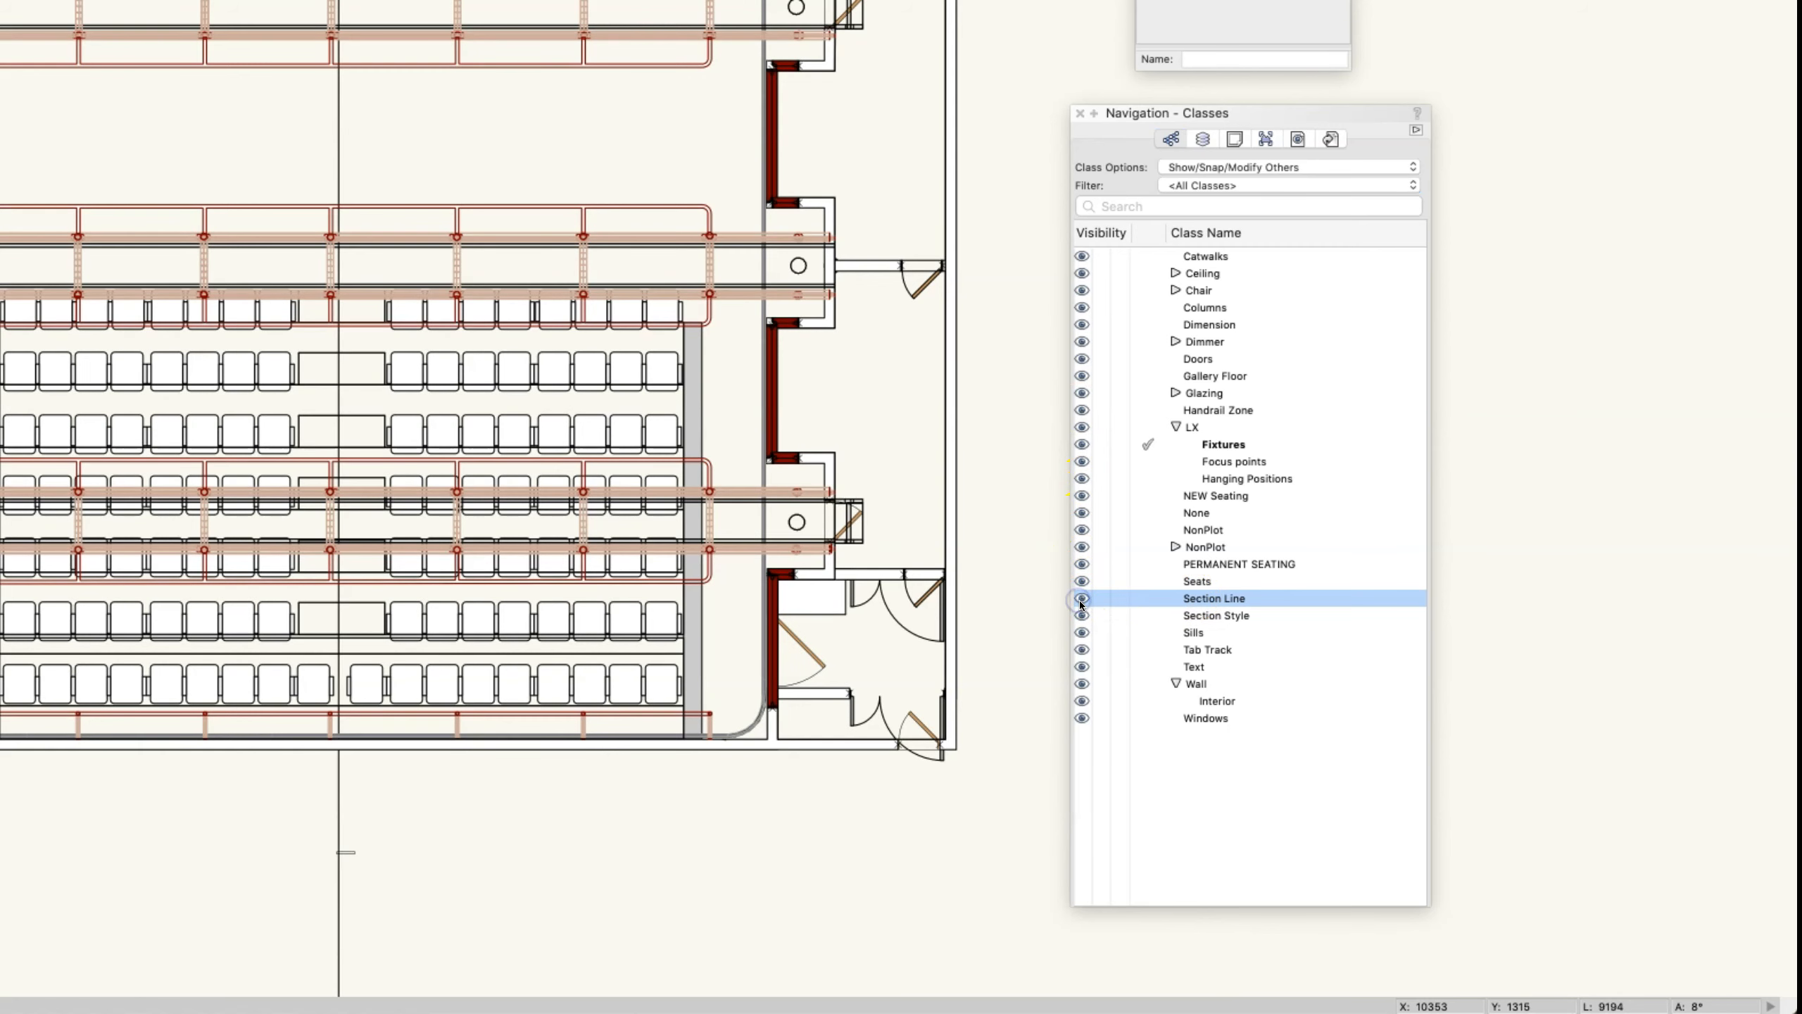
left_click(1096, 597)
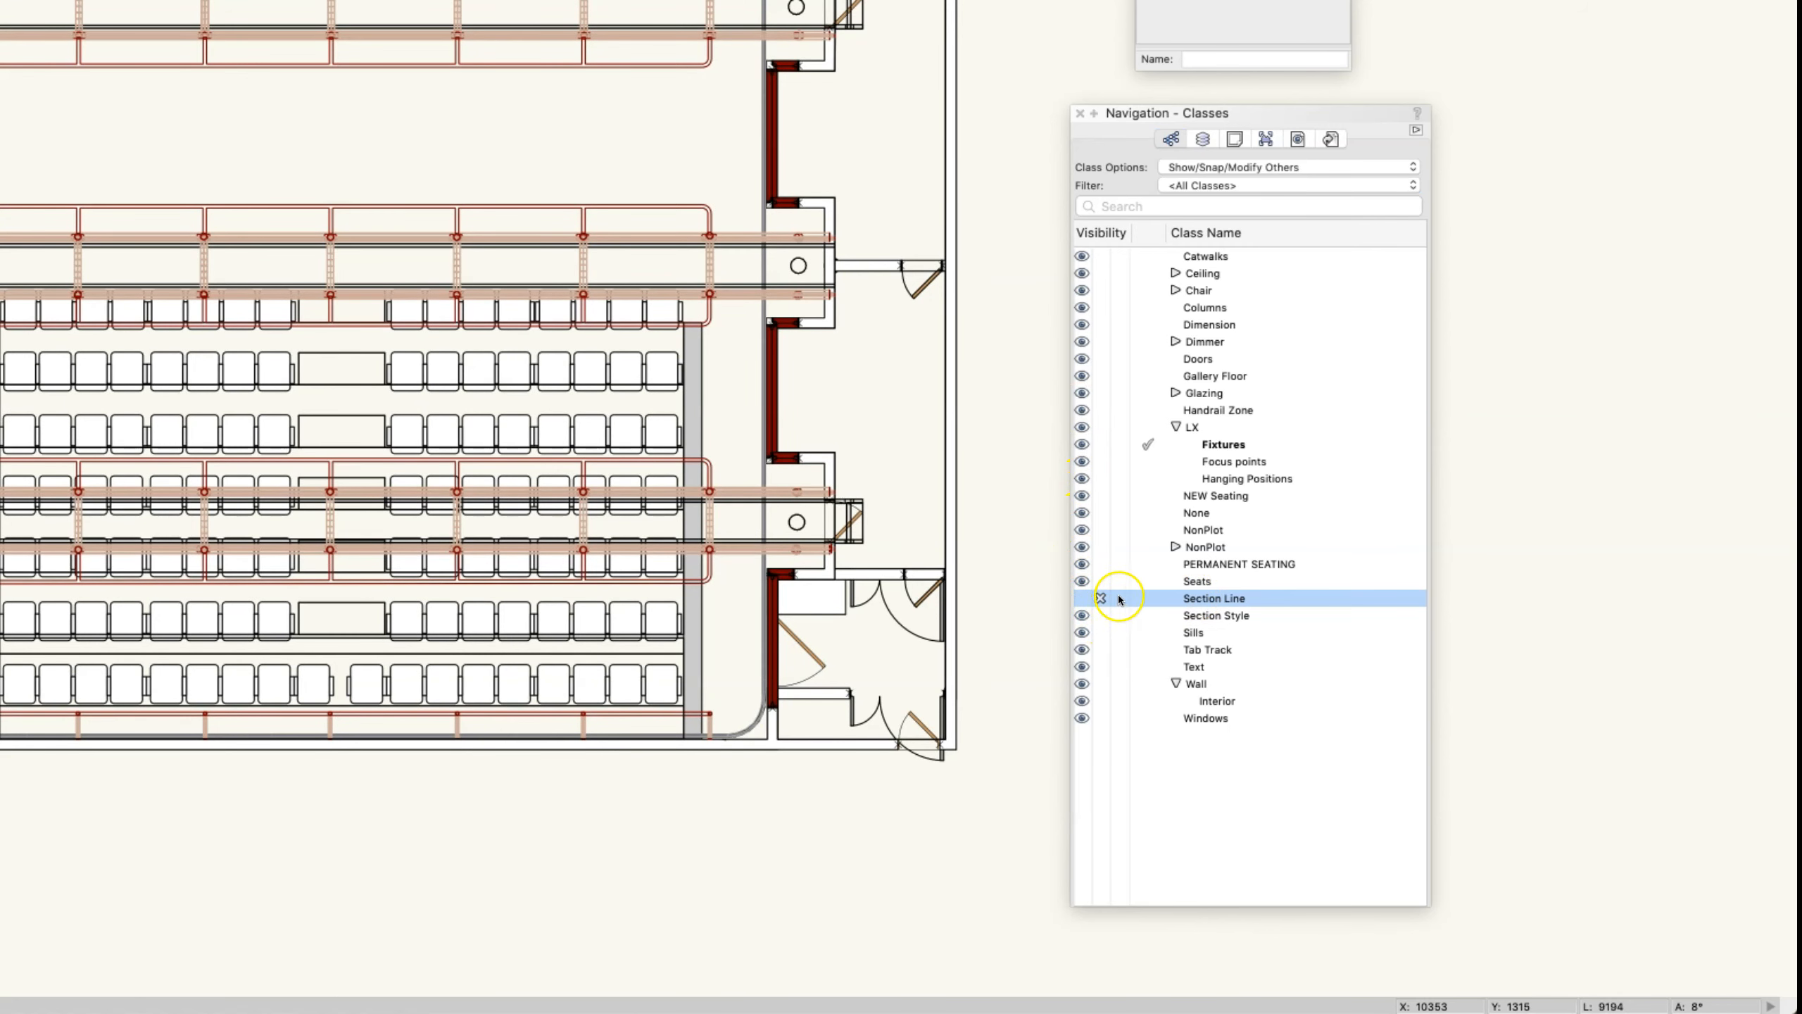
left_click(1096, 599)
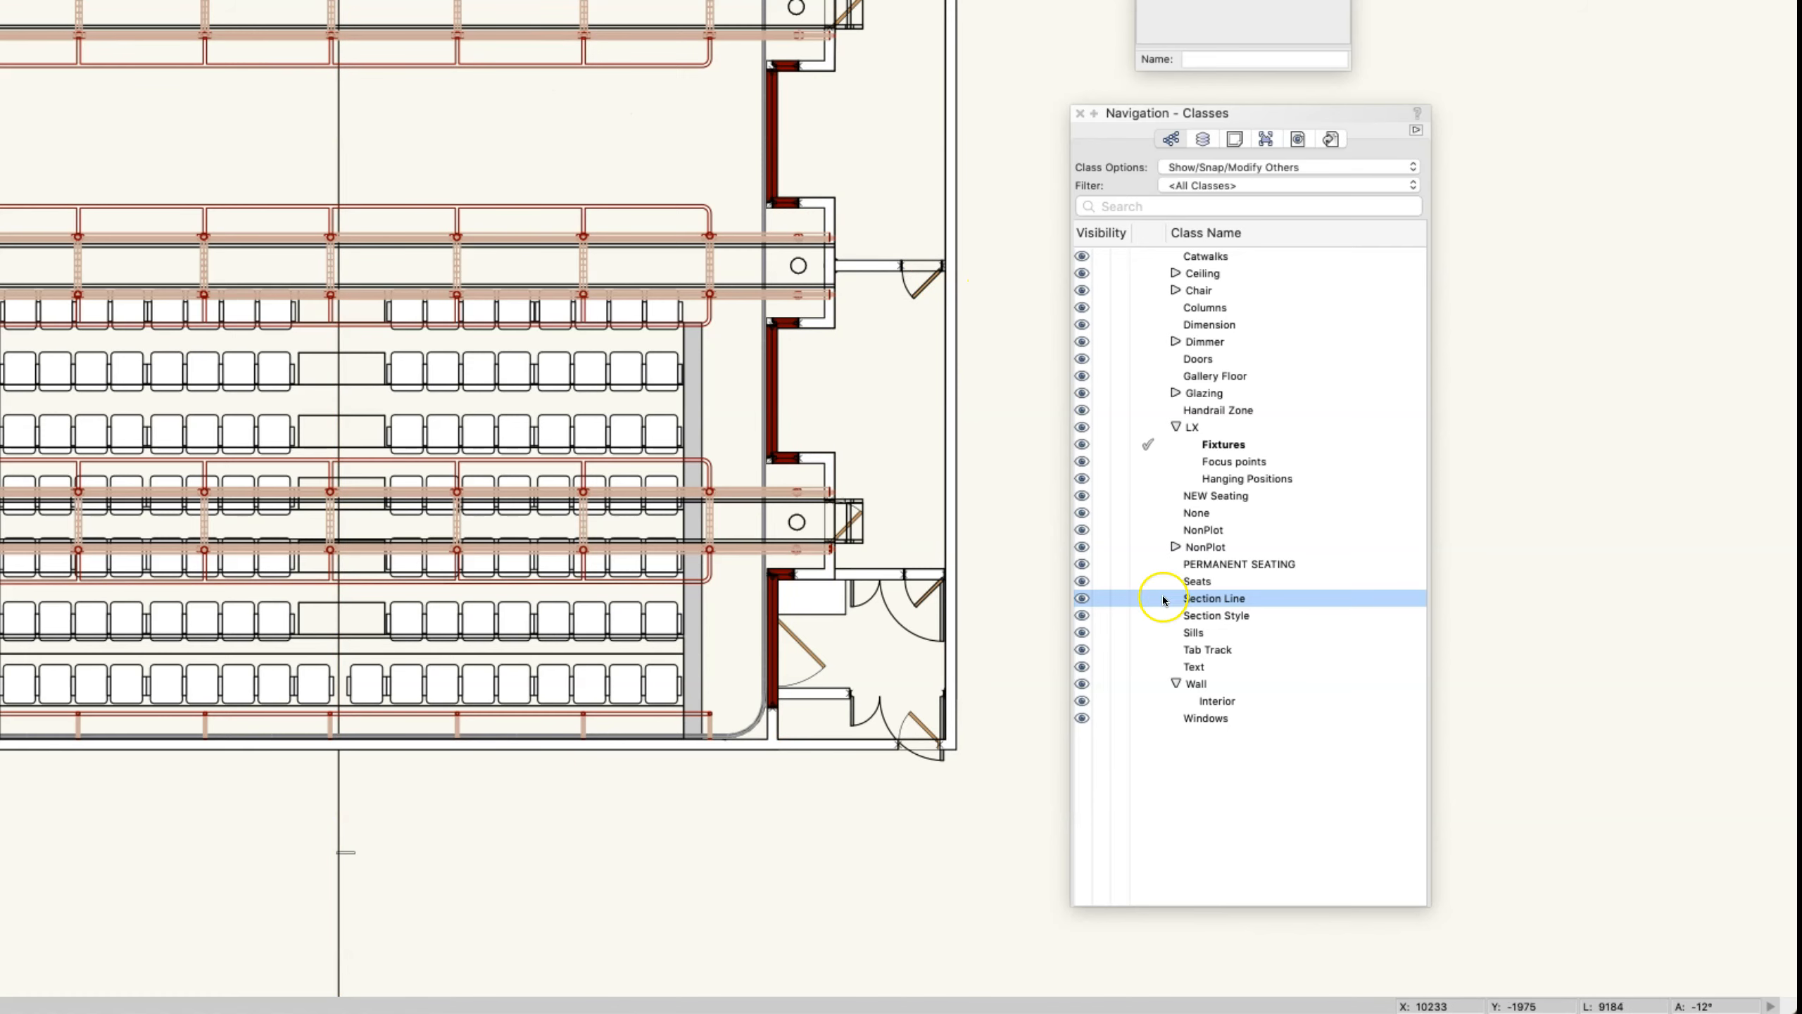
left_click(1104, 603)
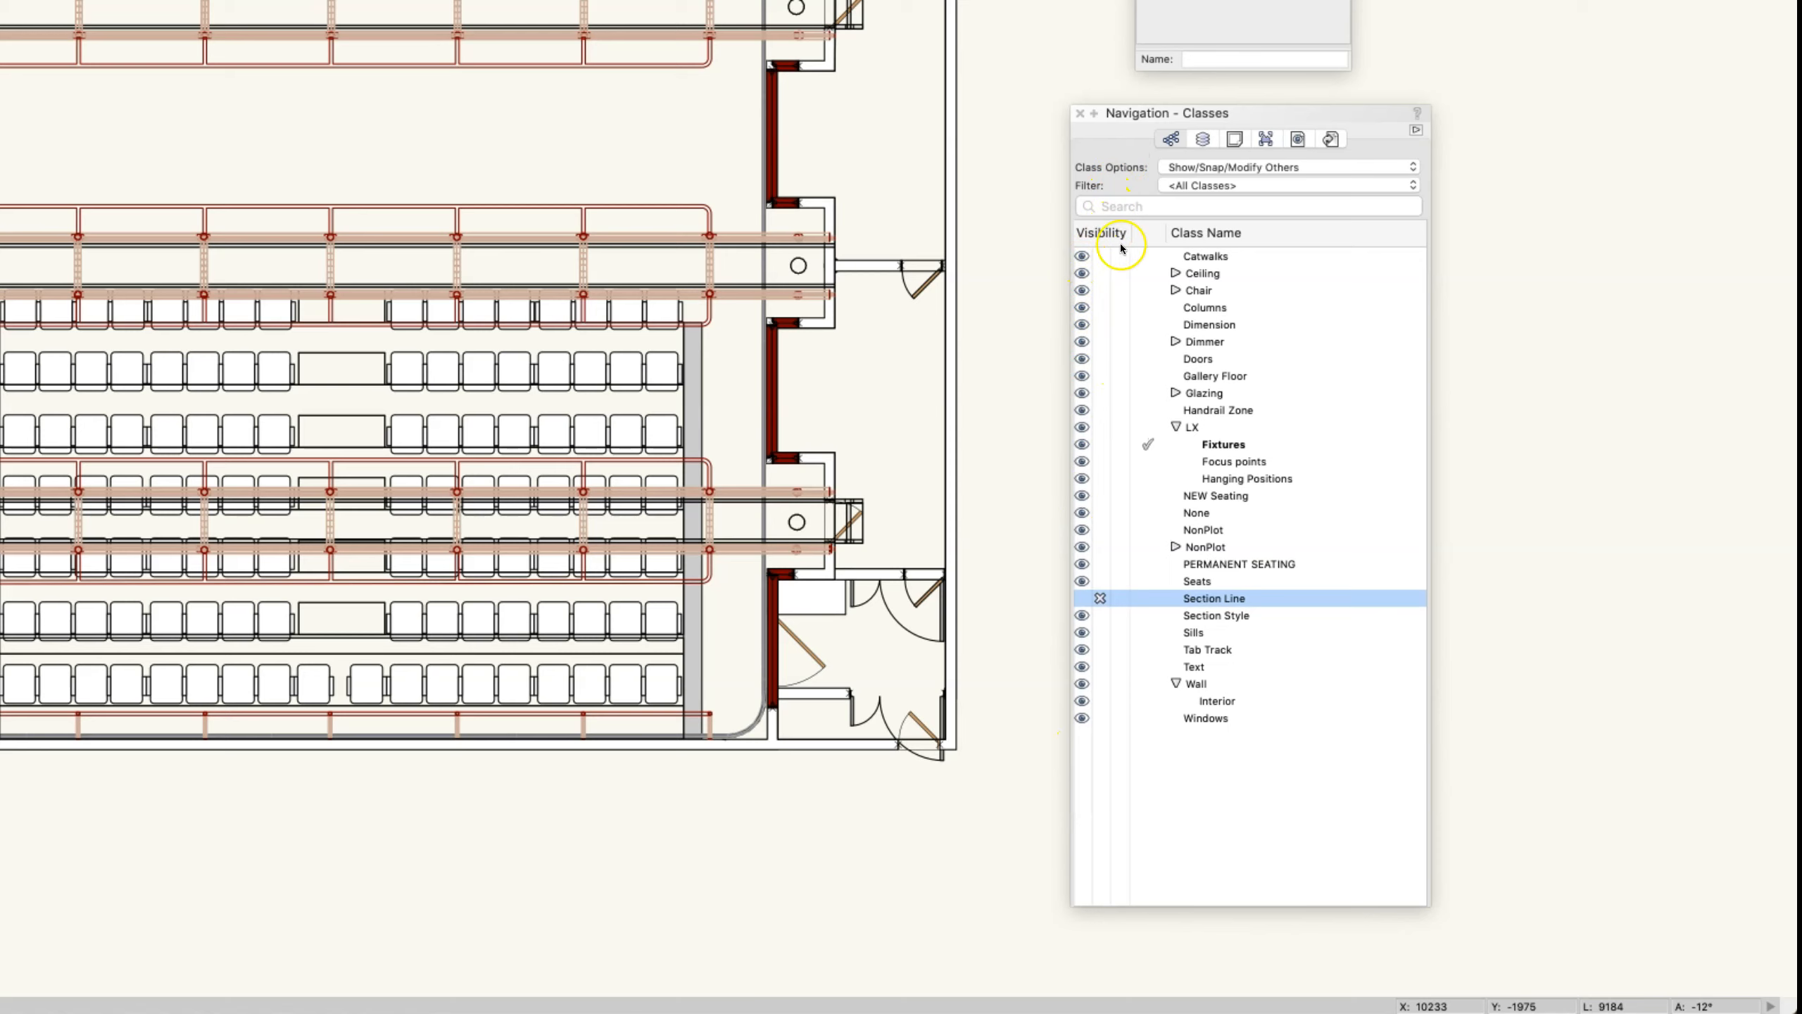
- Try hiding the Permanent Seating design layer, and make Focus Zones, Walls and finally Floor the active layer
left_click(1203, 139)
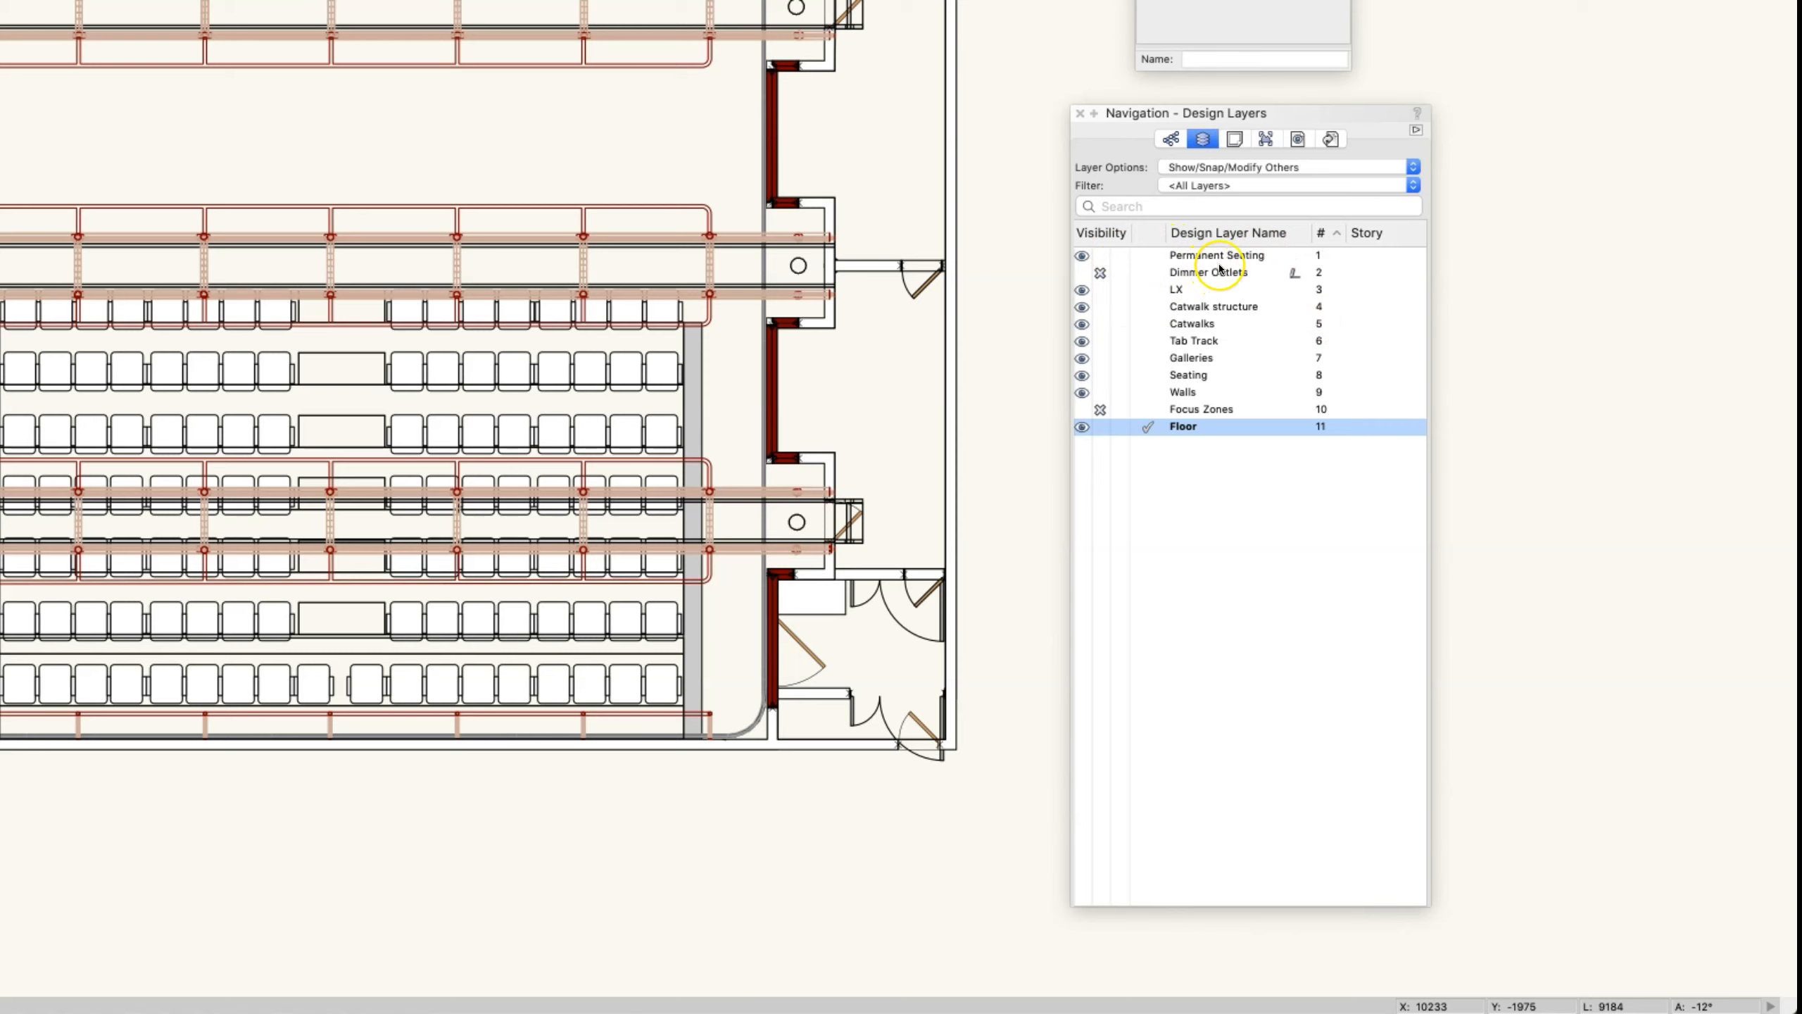
left_click(1100, 258)
left_click(1148, 409)
left_click(1146, 392)
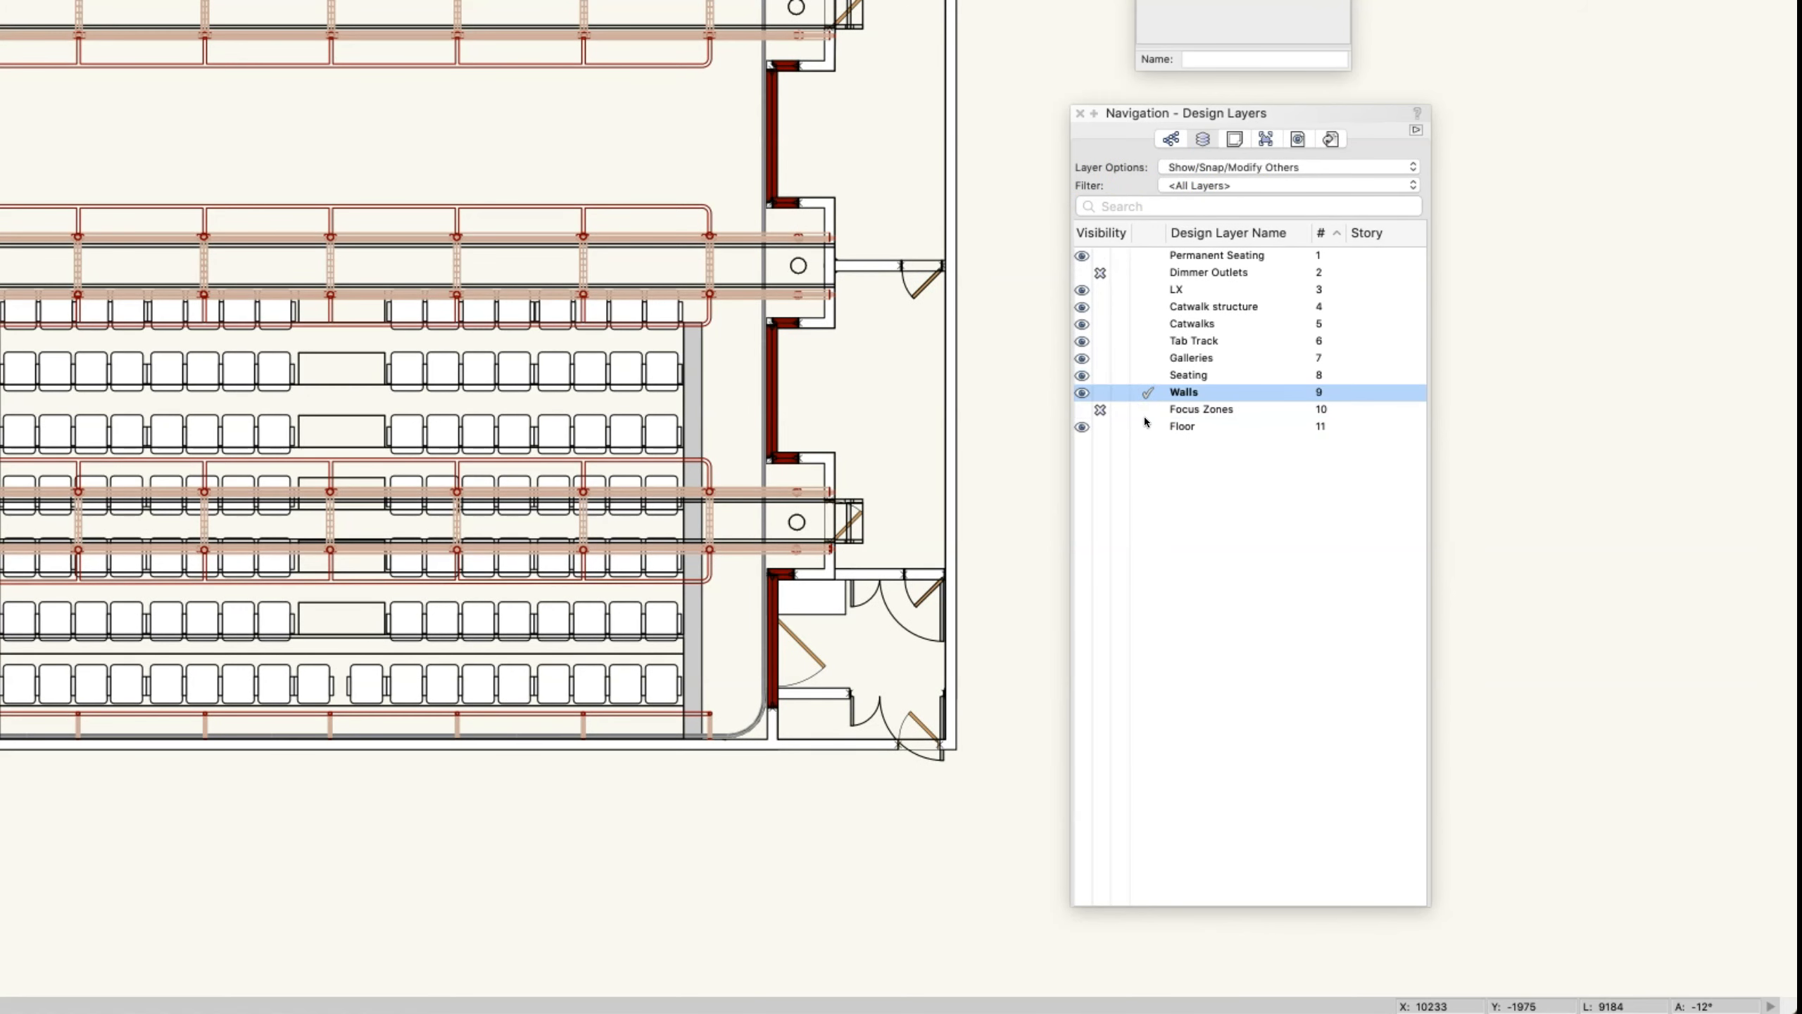
left_click(1149, 426)
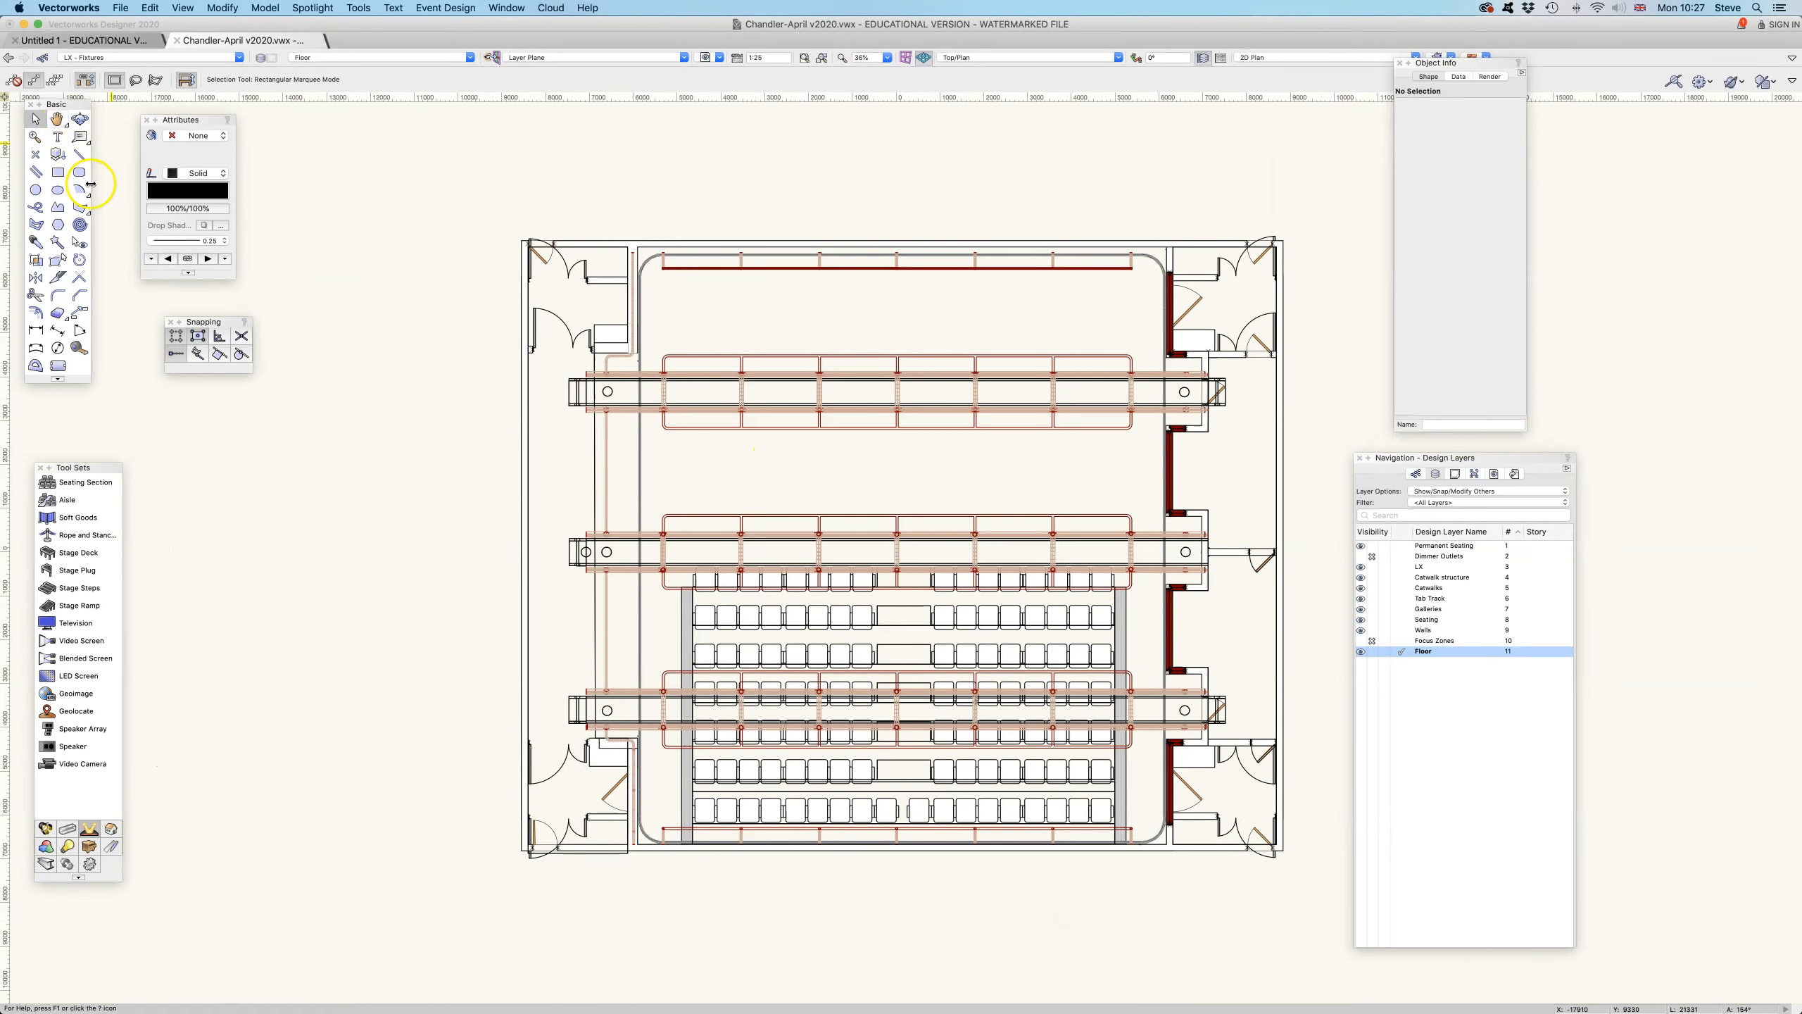
- Draw a rectangle about 1550 × 1380 mm on the Floor layer beside the theatre plan, and delete it
left_click(57, 172)
left_click(350, 349)
left_click(418, 409)
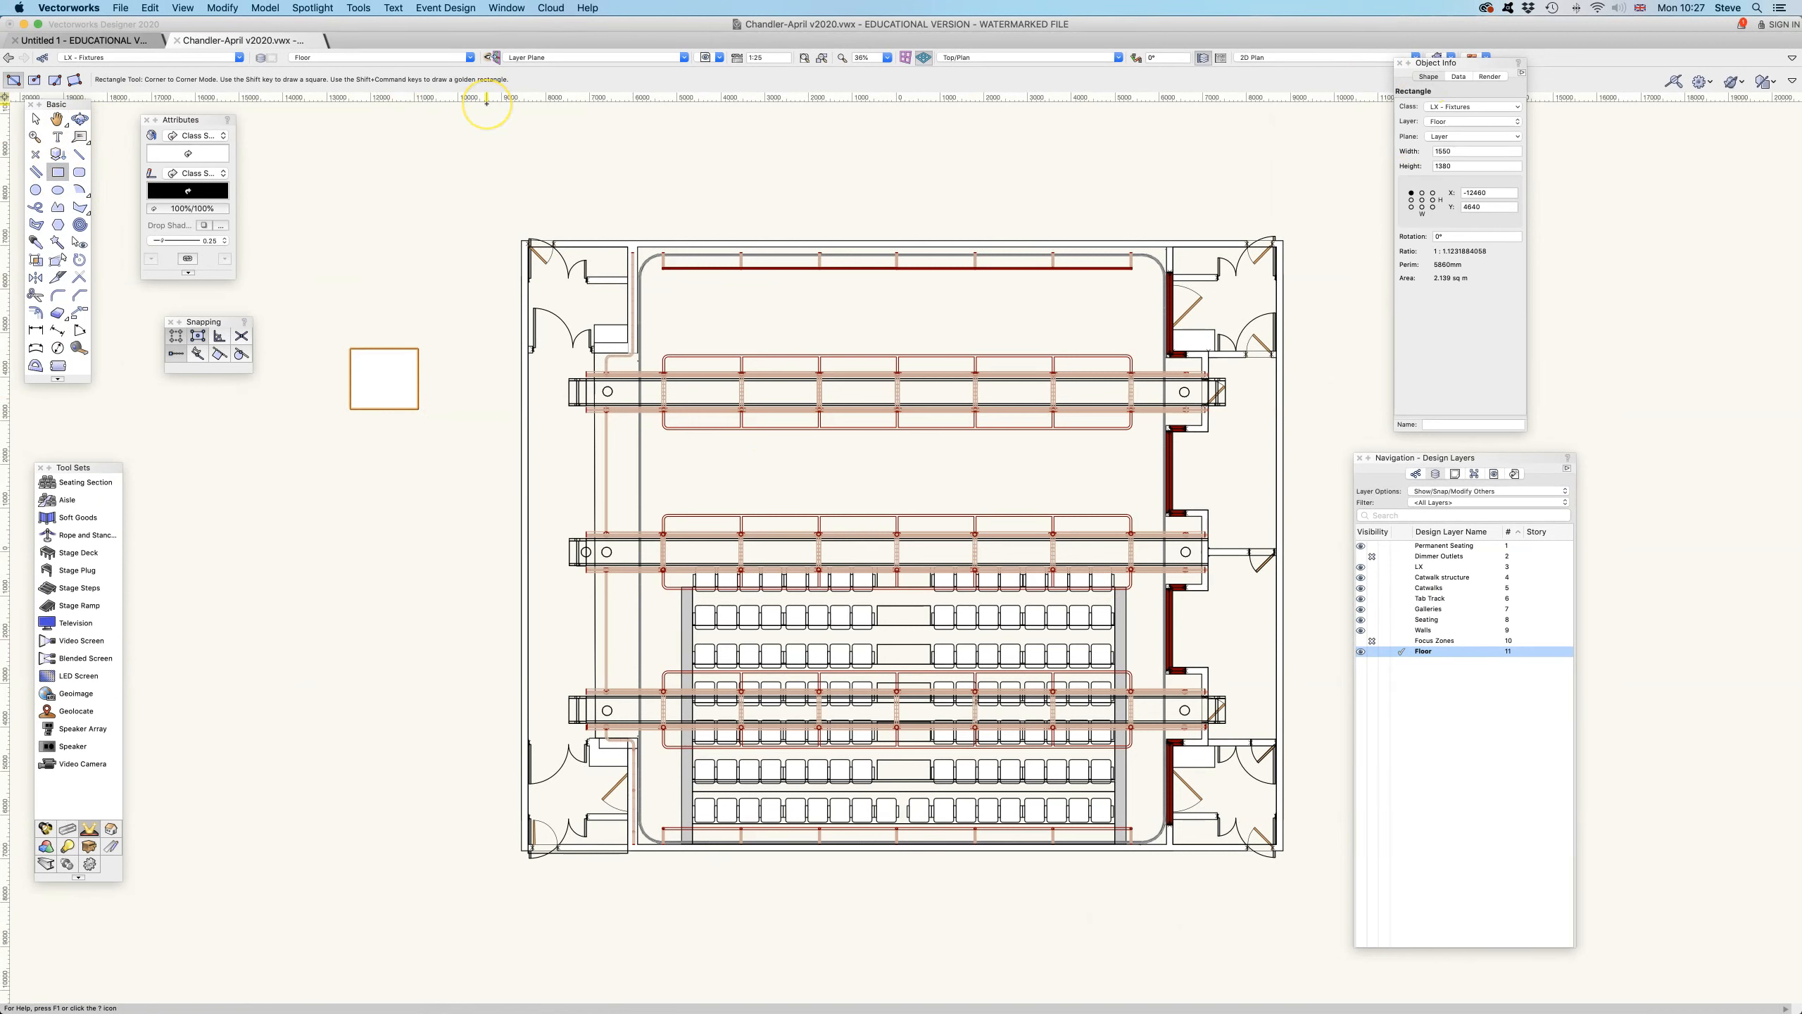
key("Delete")
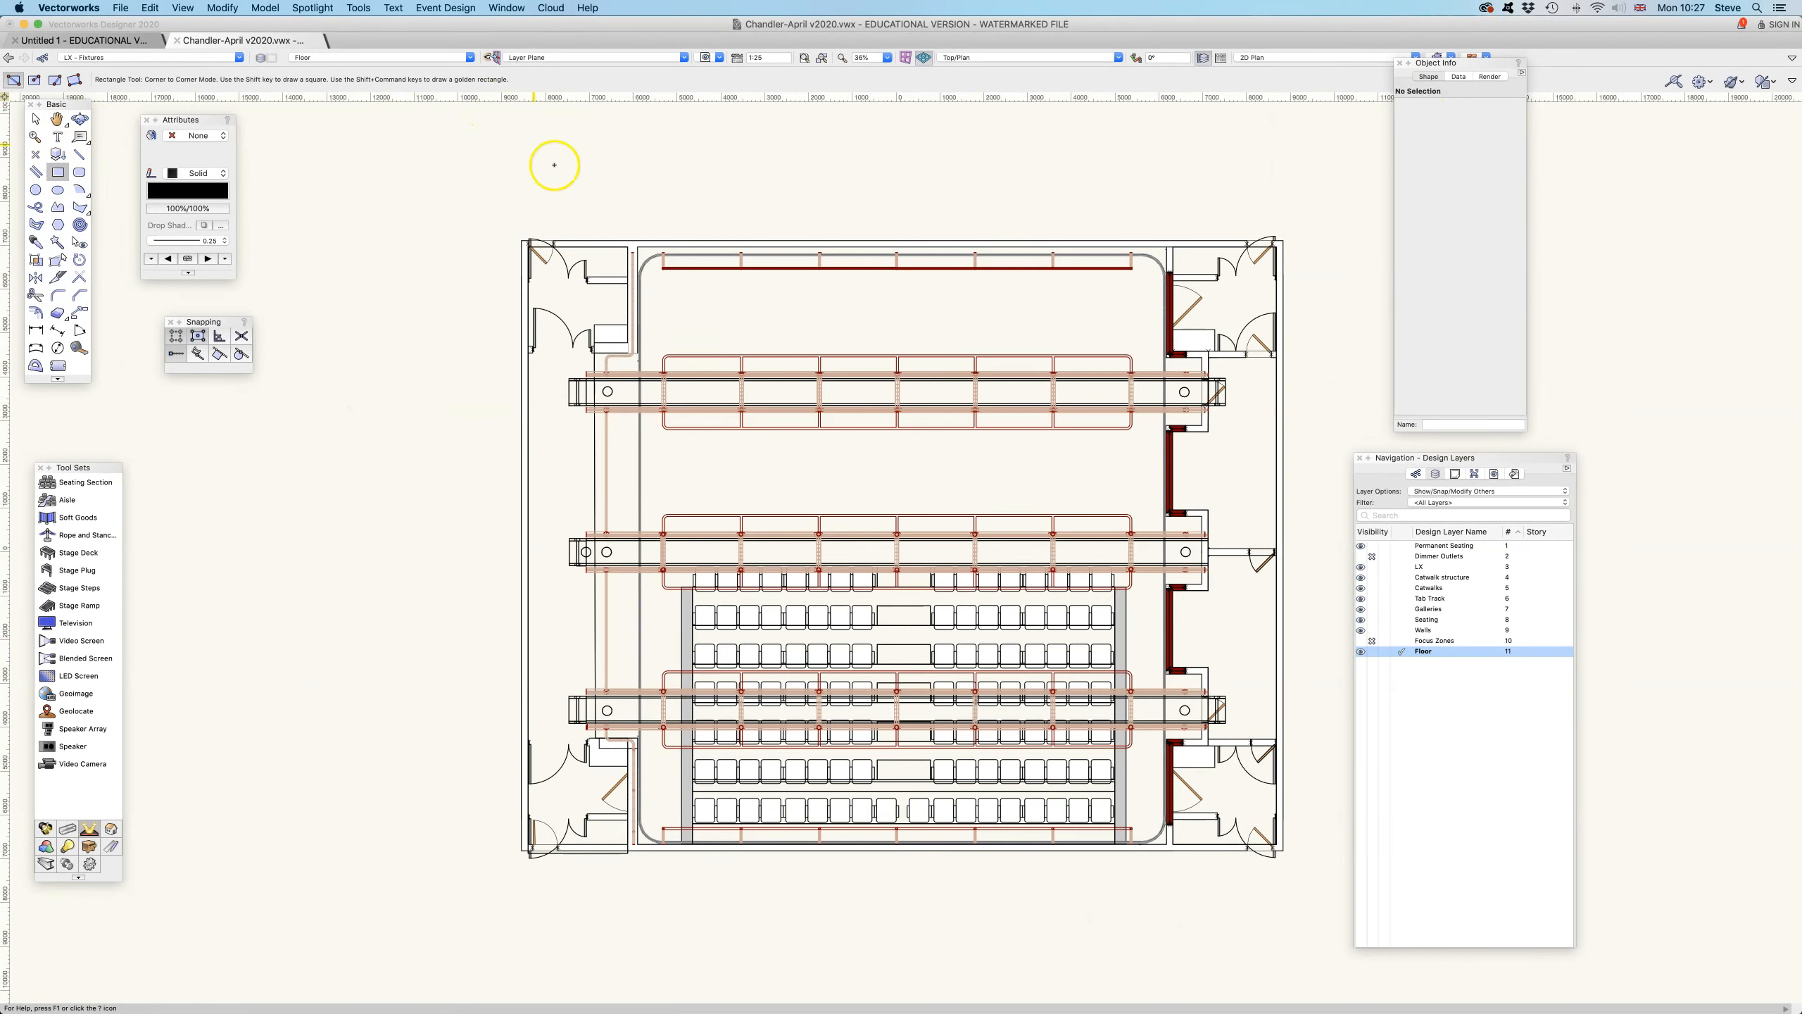
- Make LX the active layer and draw a rectangle about 590 × 390 mm beside the theatre plan
left_click(1409, 567)
left_click_drag(350, 279, 378, 298)
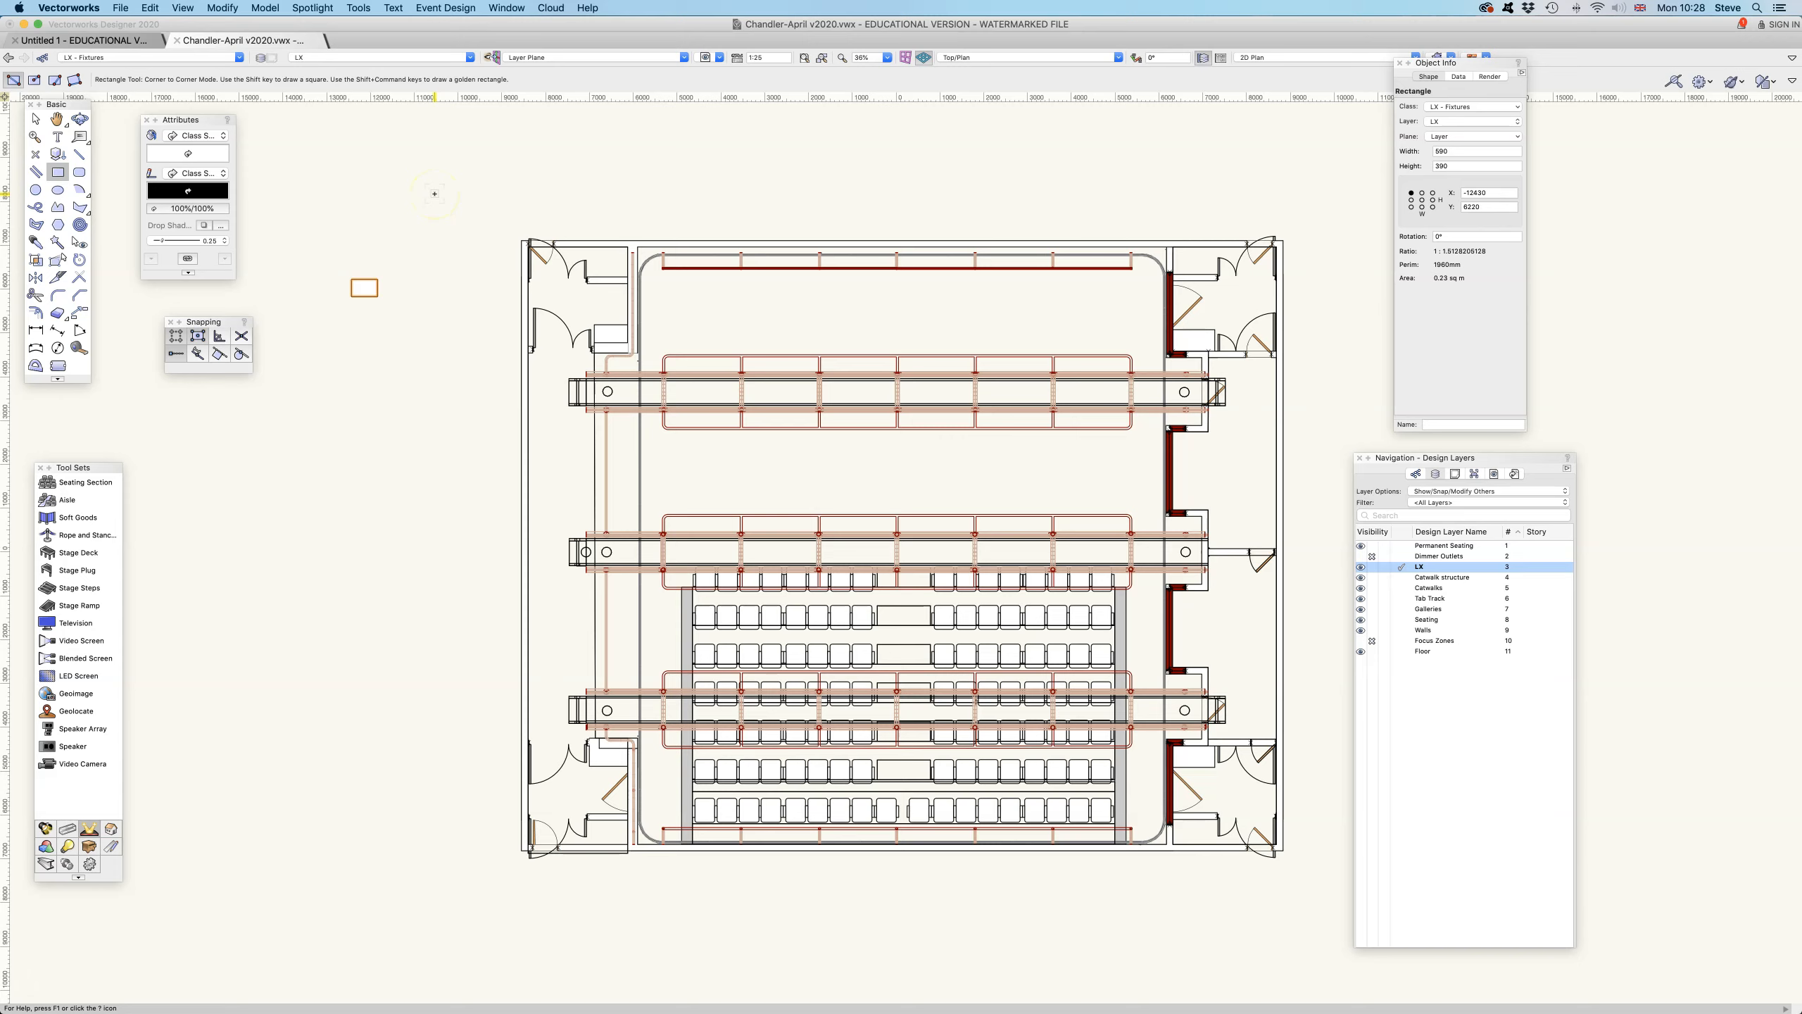
- Reassign the small rectangle beside the plan from the LX layer to the Floor layer
scroll(431, 197, "down", 5)
scroll(586, 329, "up", 3)
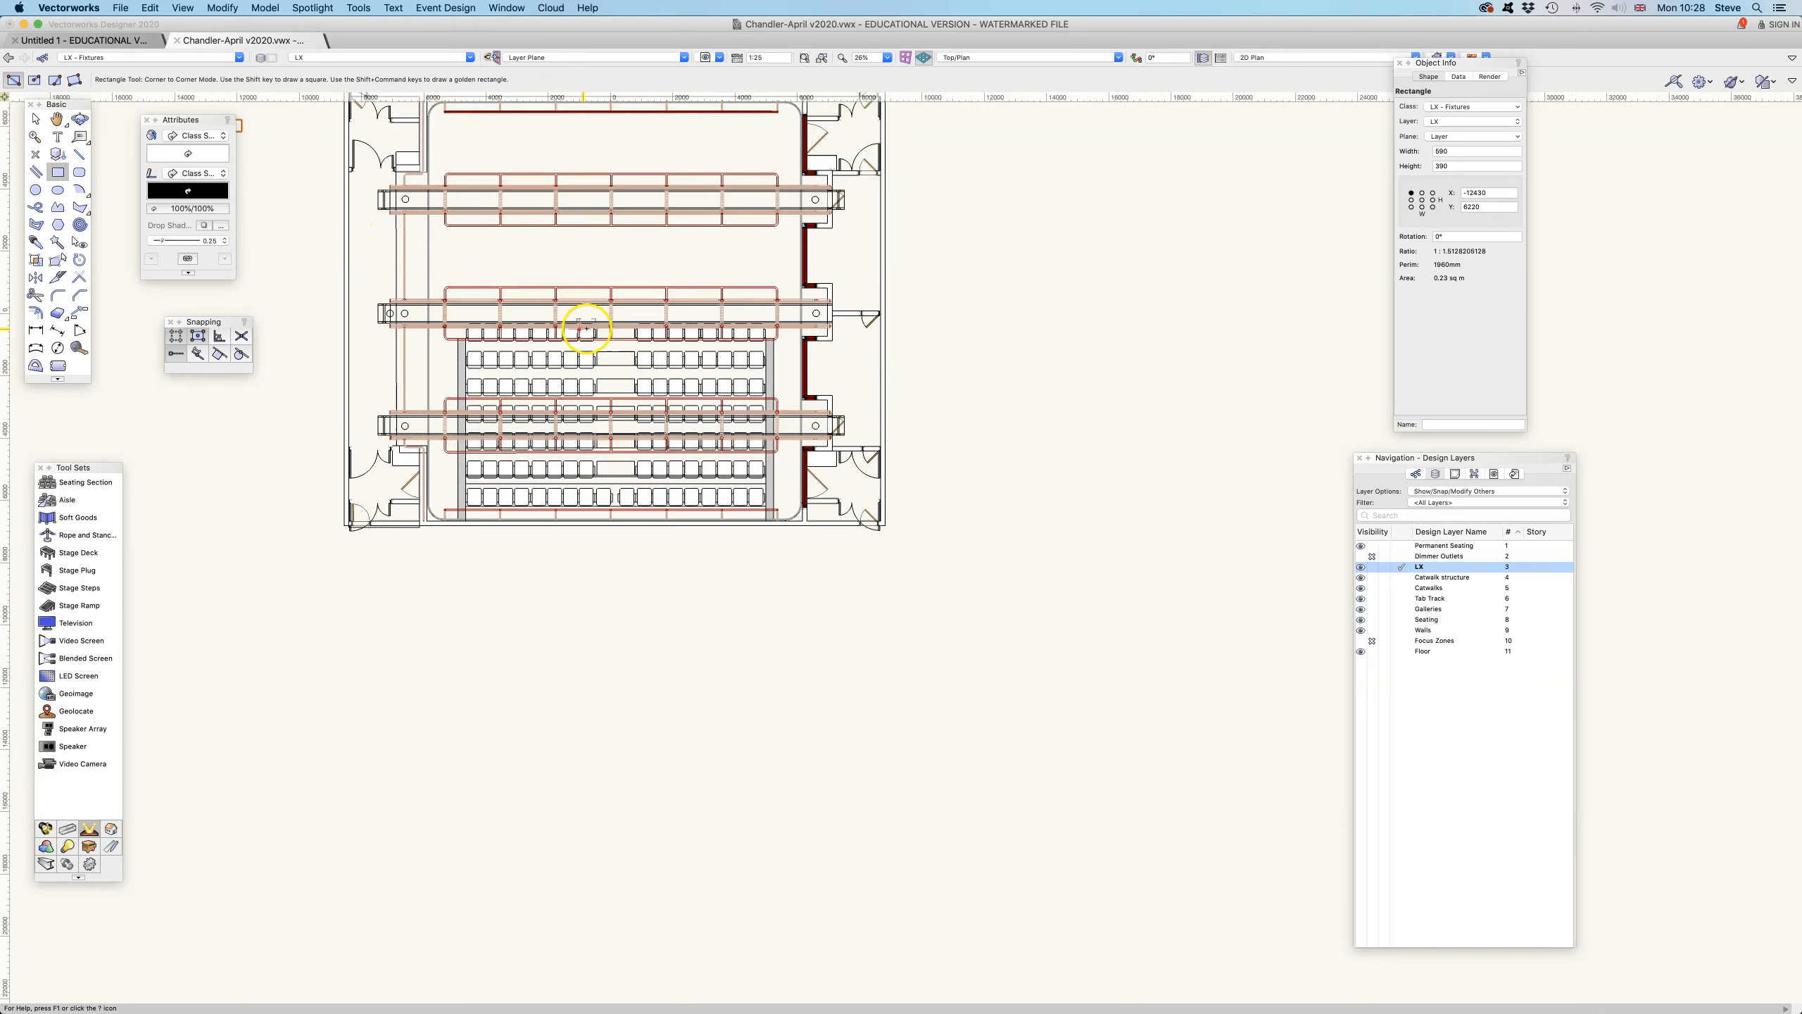
scroll(586, 328, "up", 1)
key("space")
left_click_drag(643, 298, 817, 502)
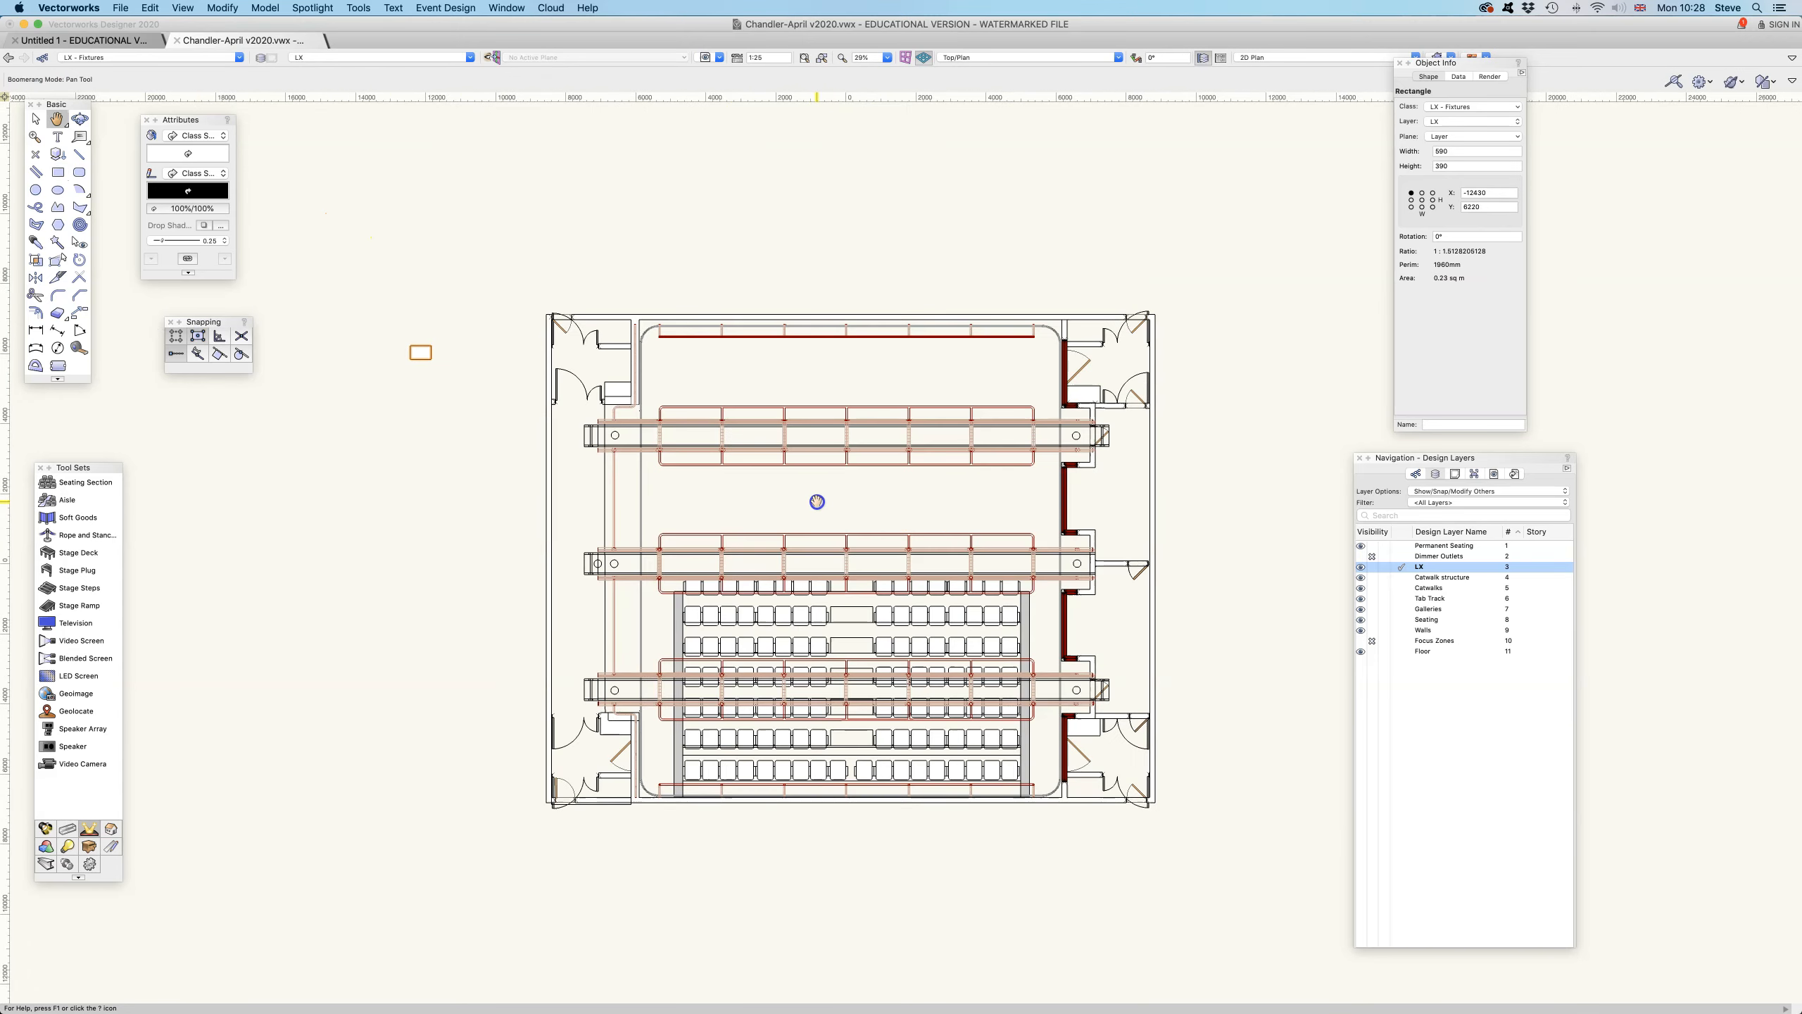
left_click(34, 118)
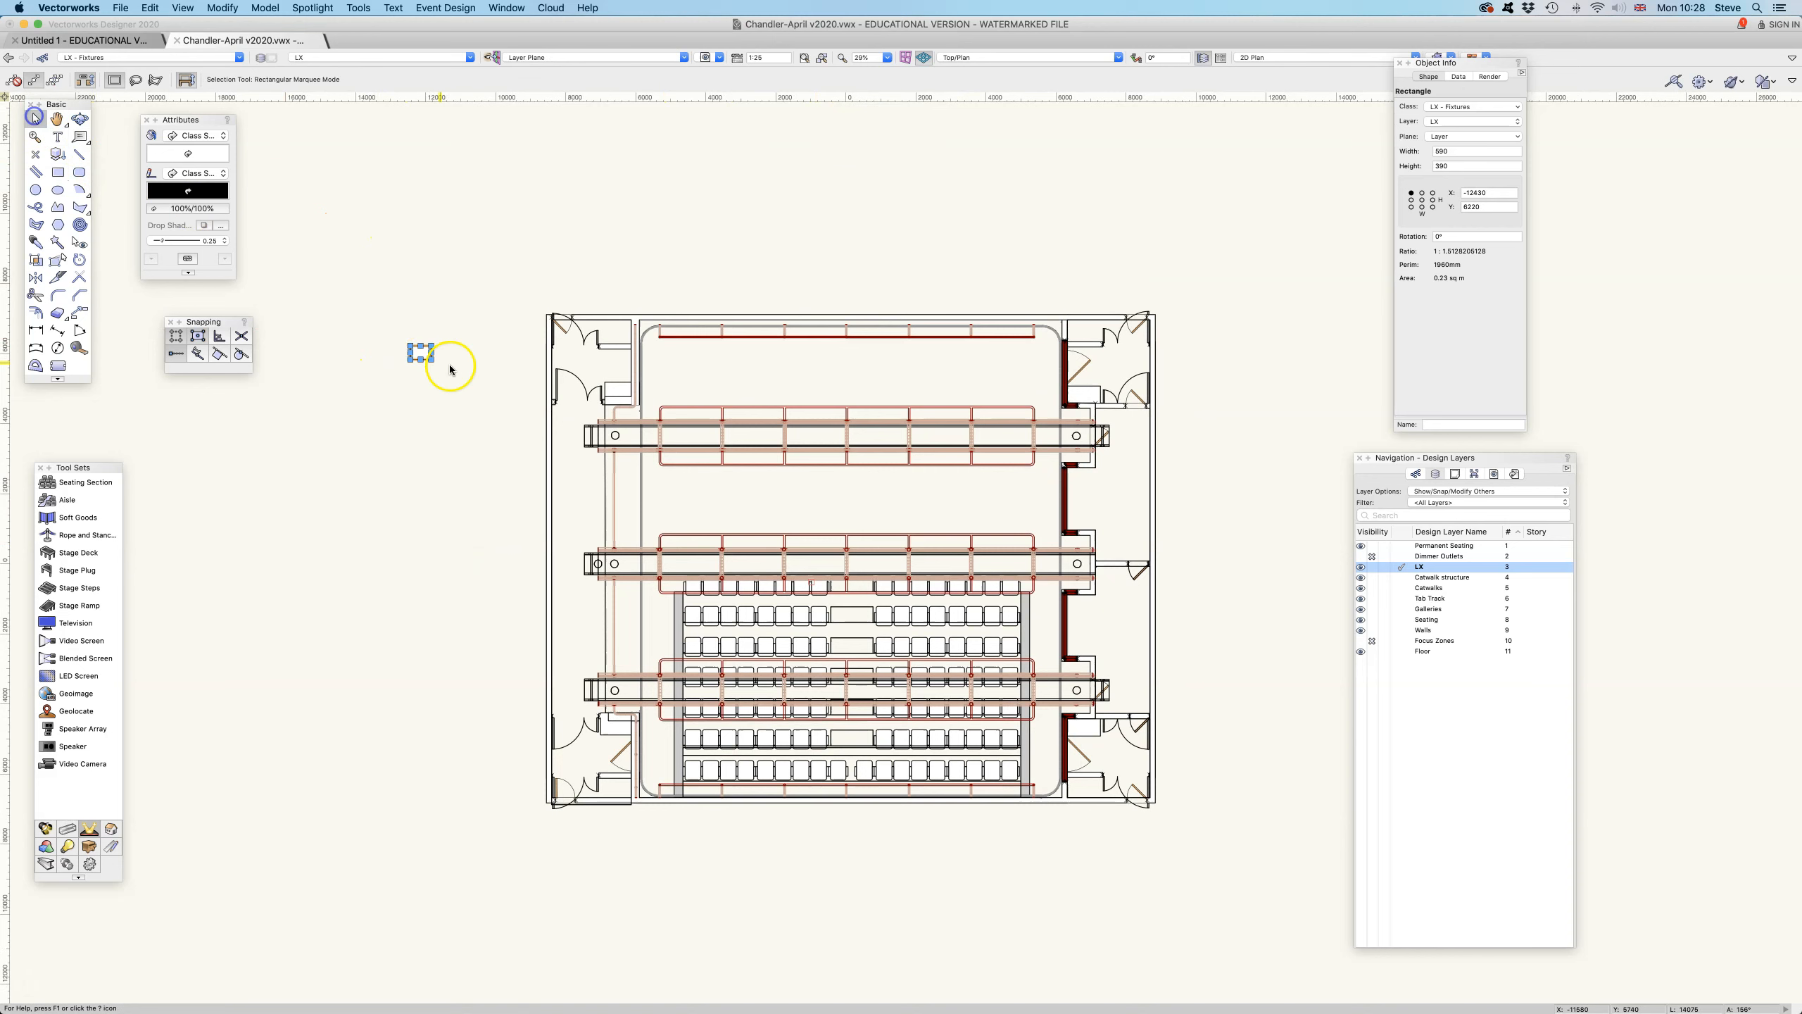
left_click(1465, 121)
scroll(1486, 338, "down", 5)
left_click(1463, 378)
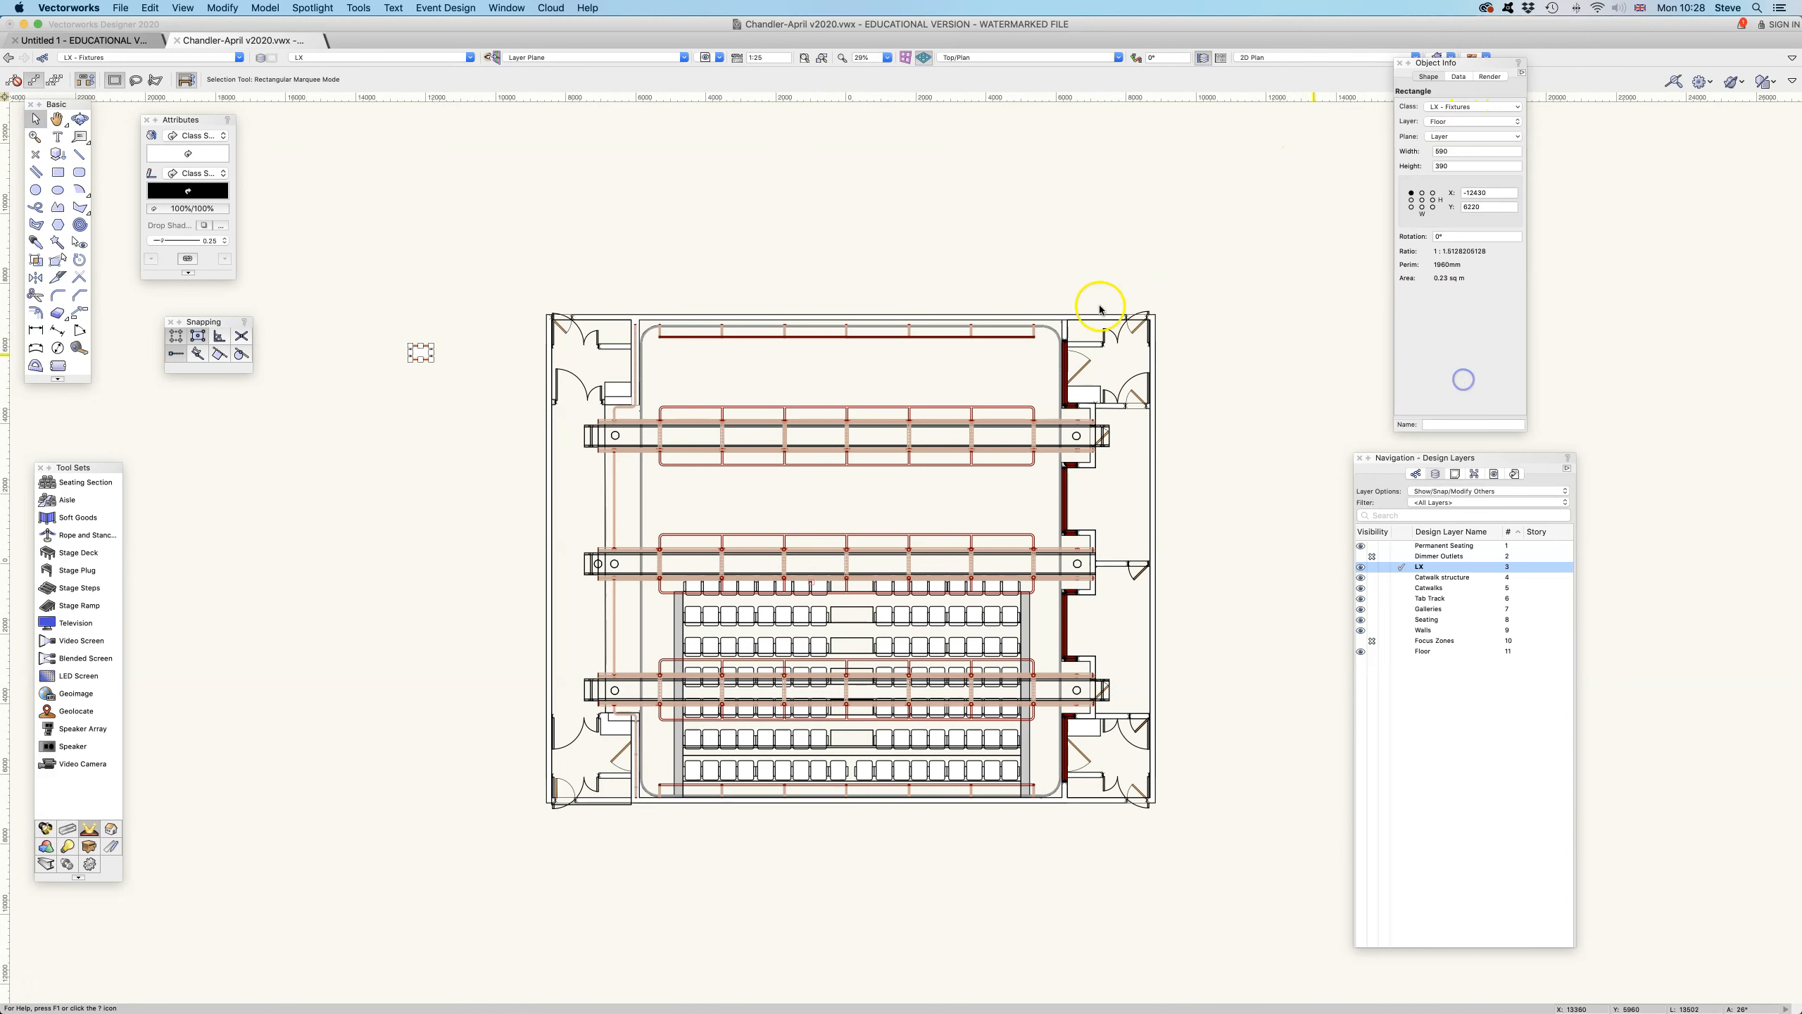
- Delete the small rectangle beside the theatre plan
left_click(454, 302)
left_click(422, 354)
key("Delete")
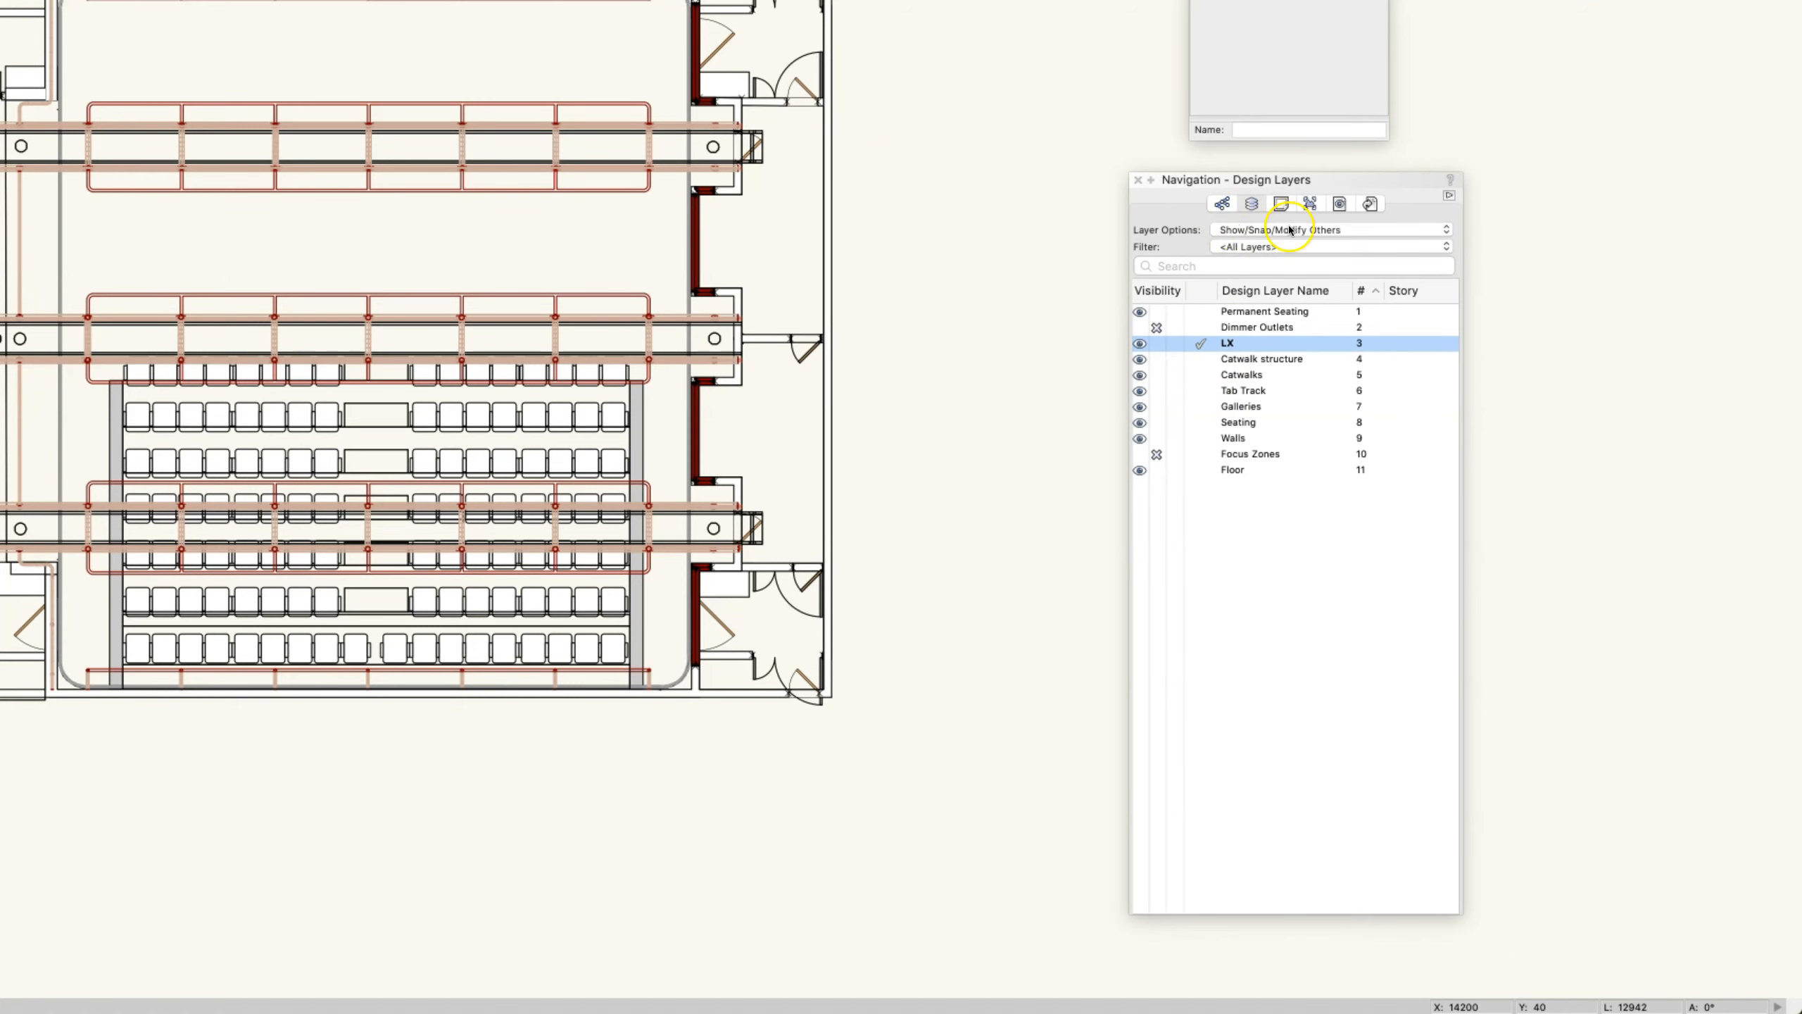
- Make Catwalks the active layer, and test moving a block of four seats by shifting it and undoing the move
left_click(1199, 374)
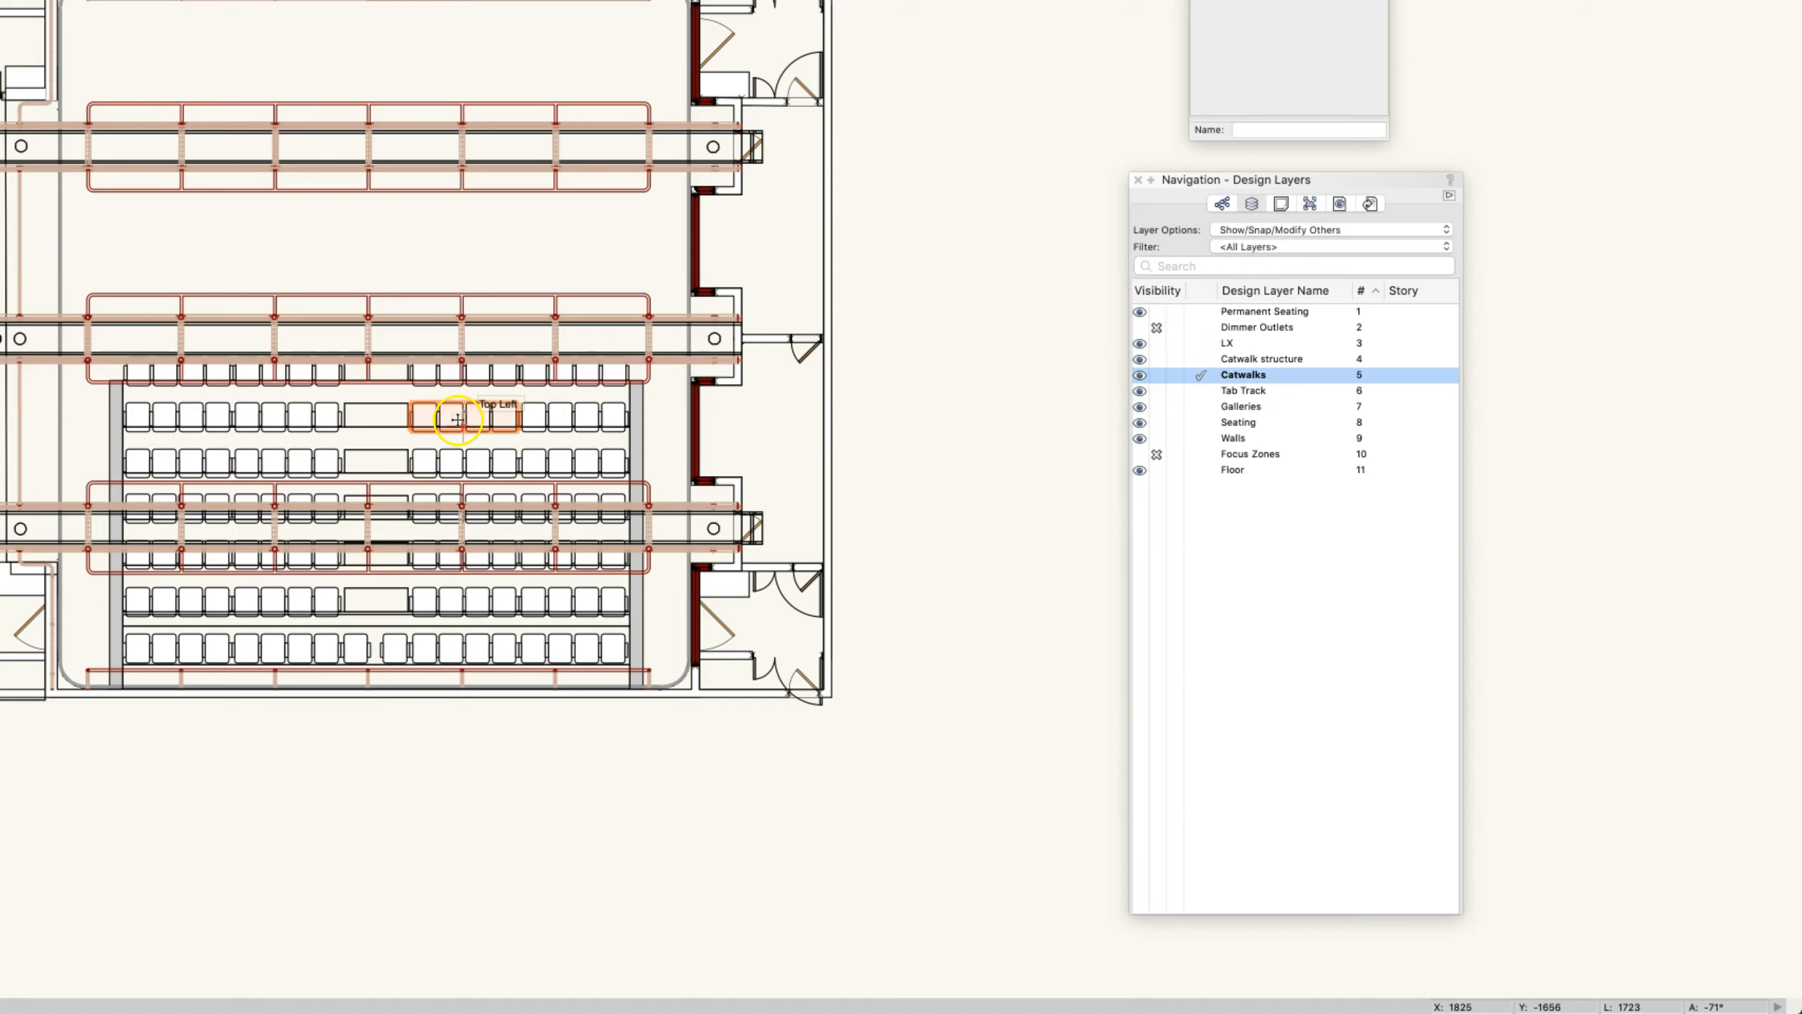
left_click_drag(465, 416, 475, 356)
key("super+z")
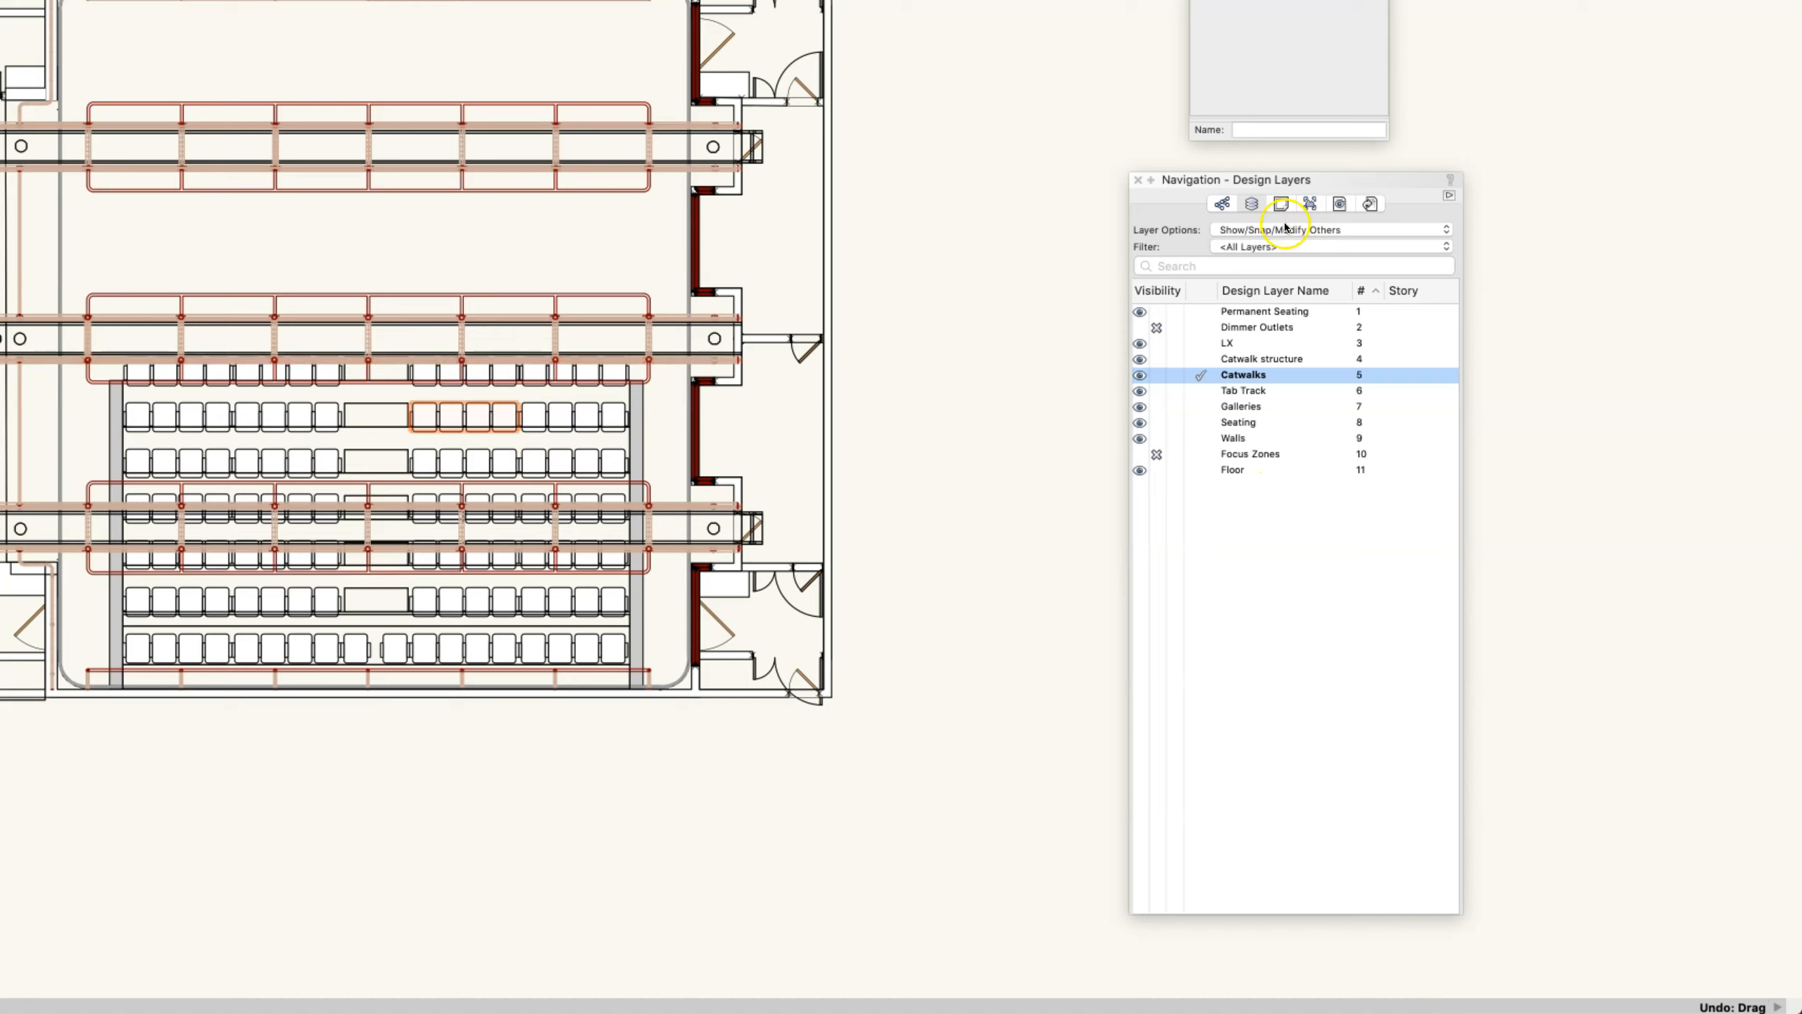
- Change the layer options to Show/Snap Others and from there to Show Others
left_click(1253, 229)
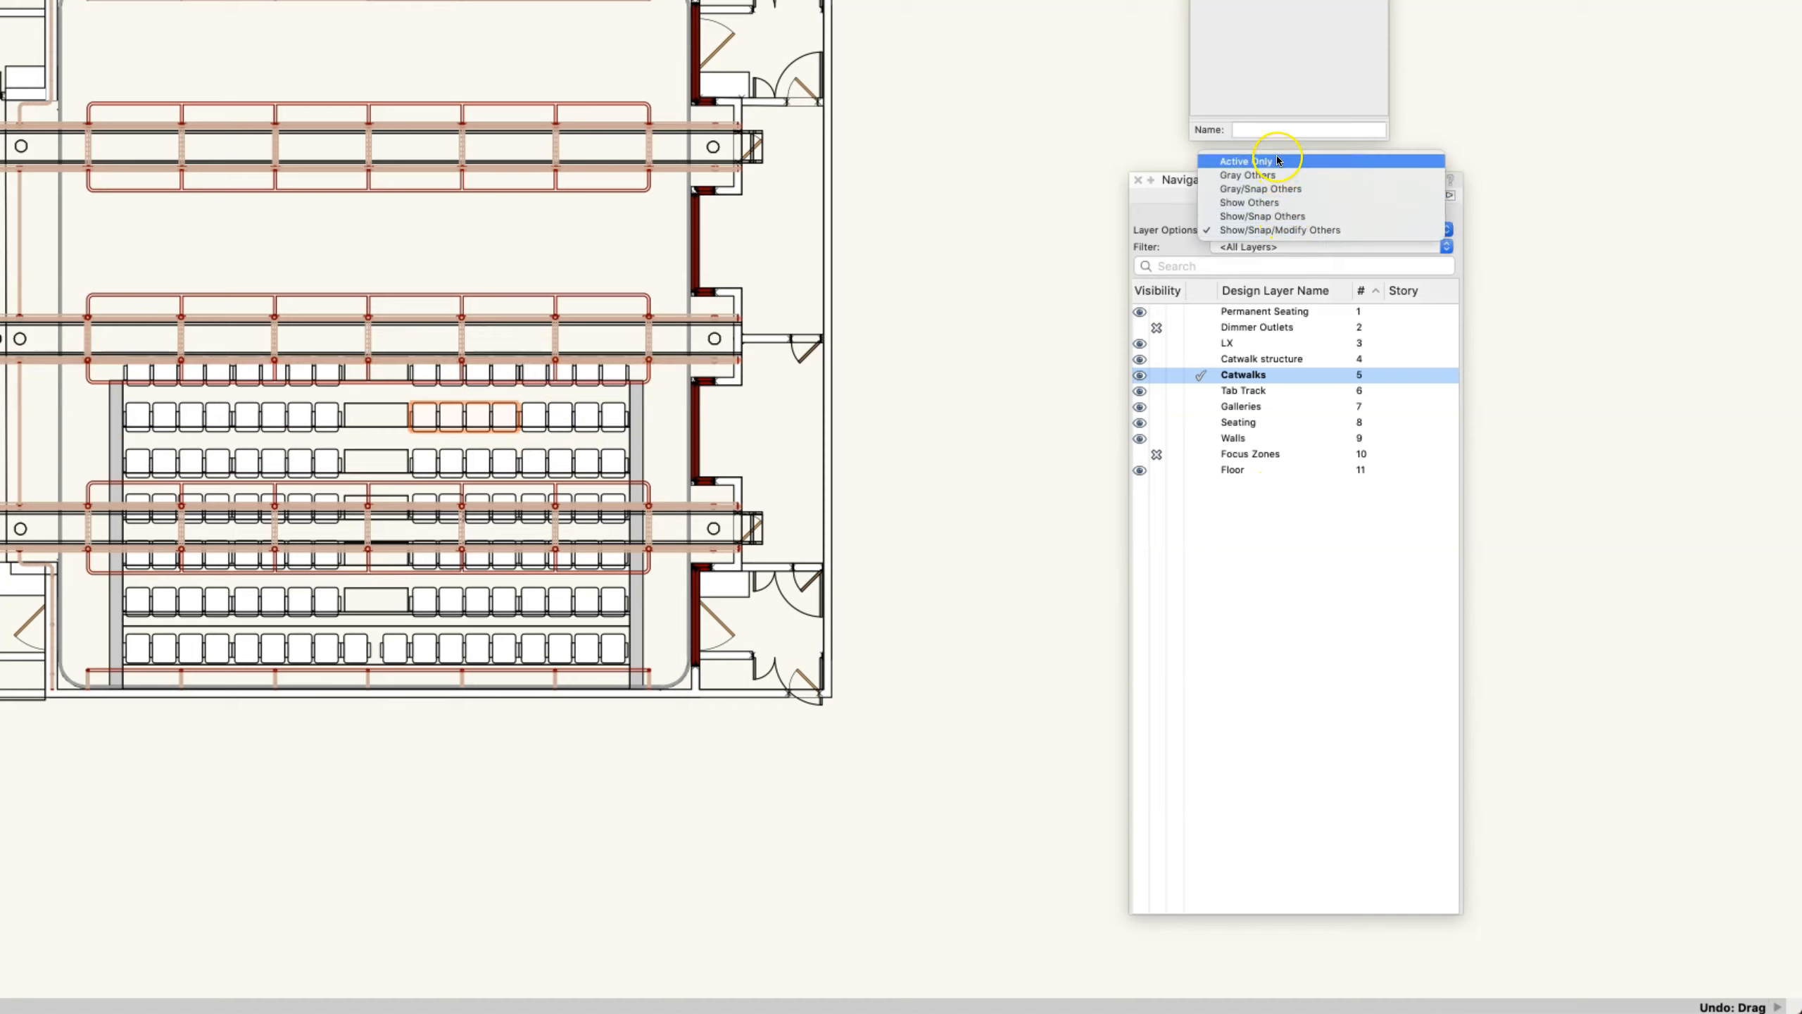
left_click(1265, 230)
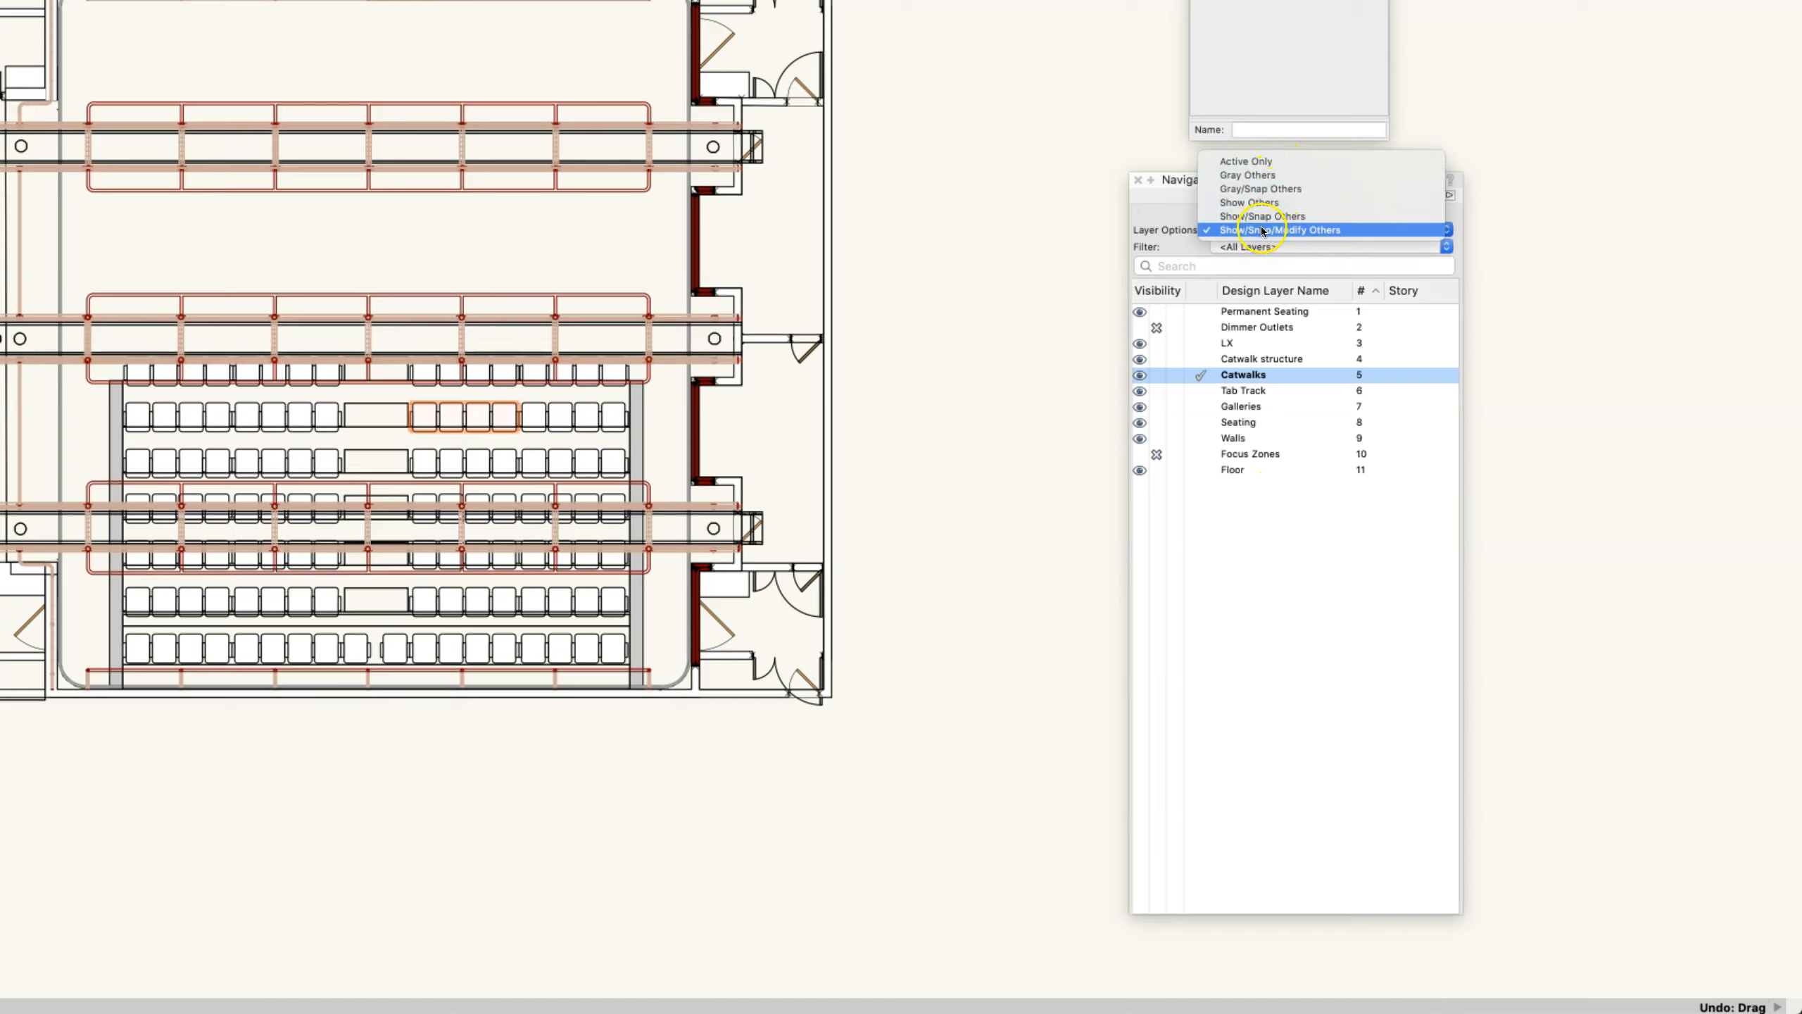
left_click(1280, 217)
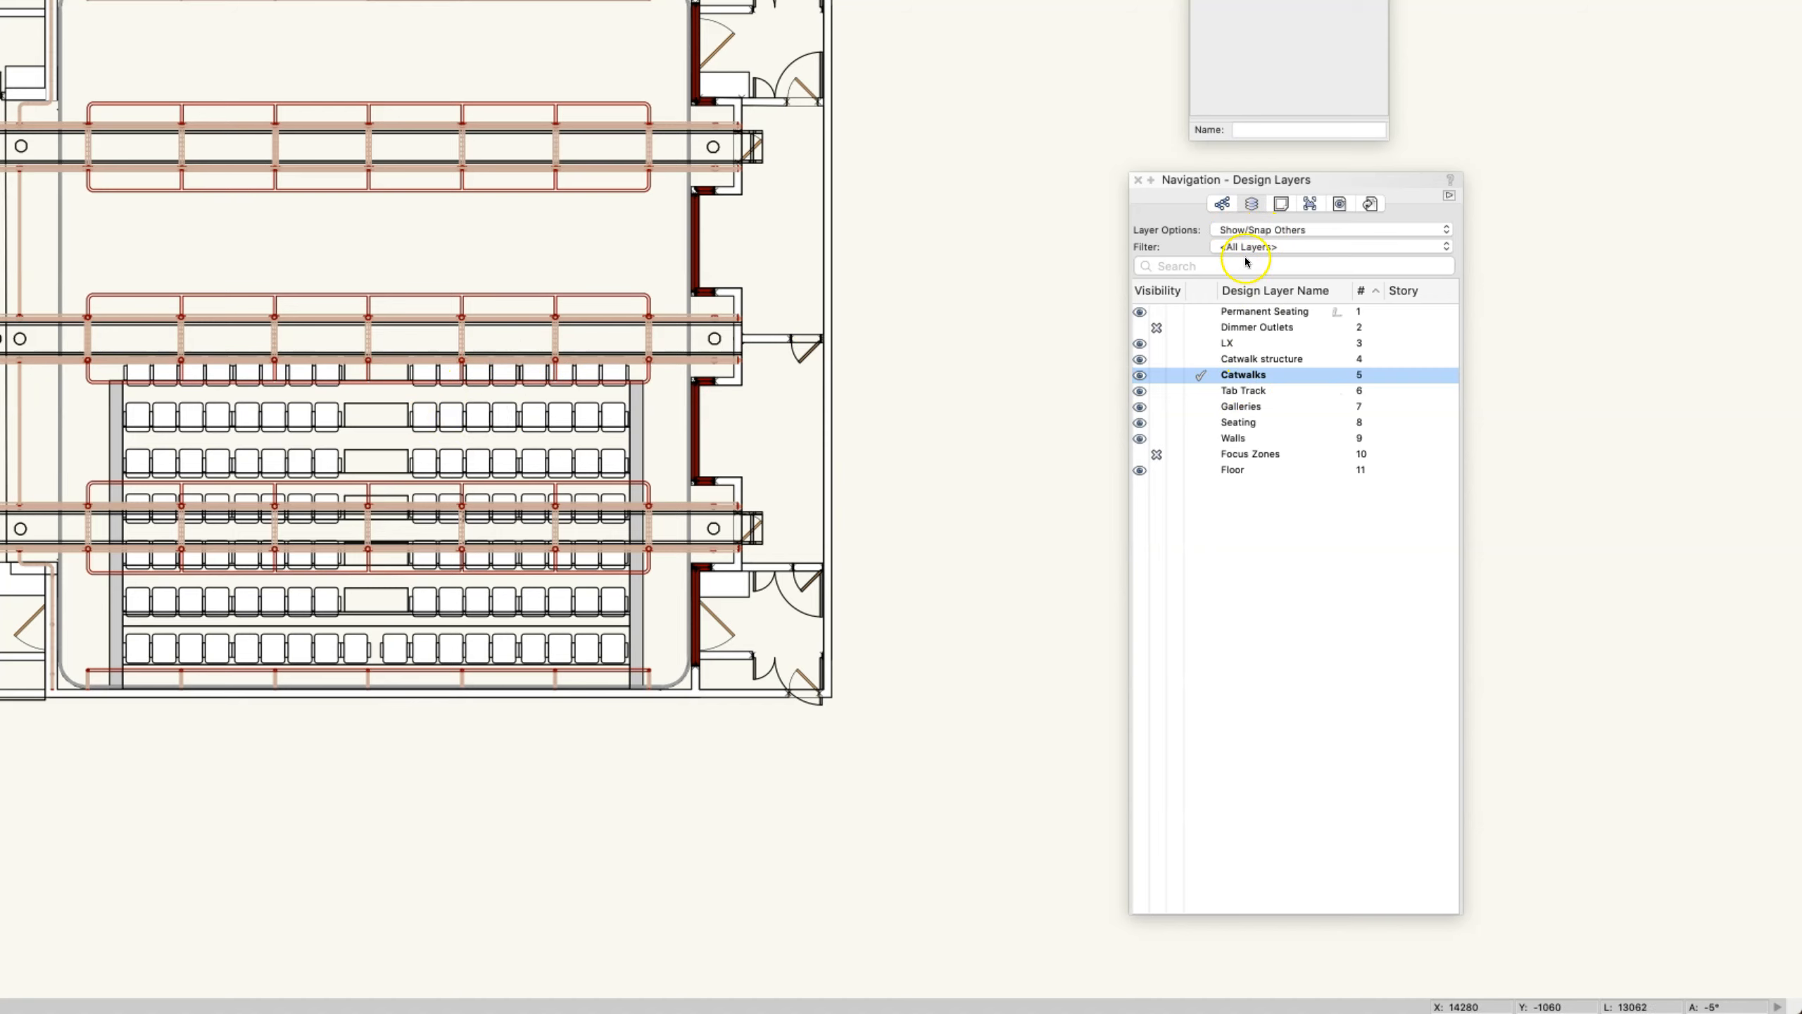
left_click(1285, 231)
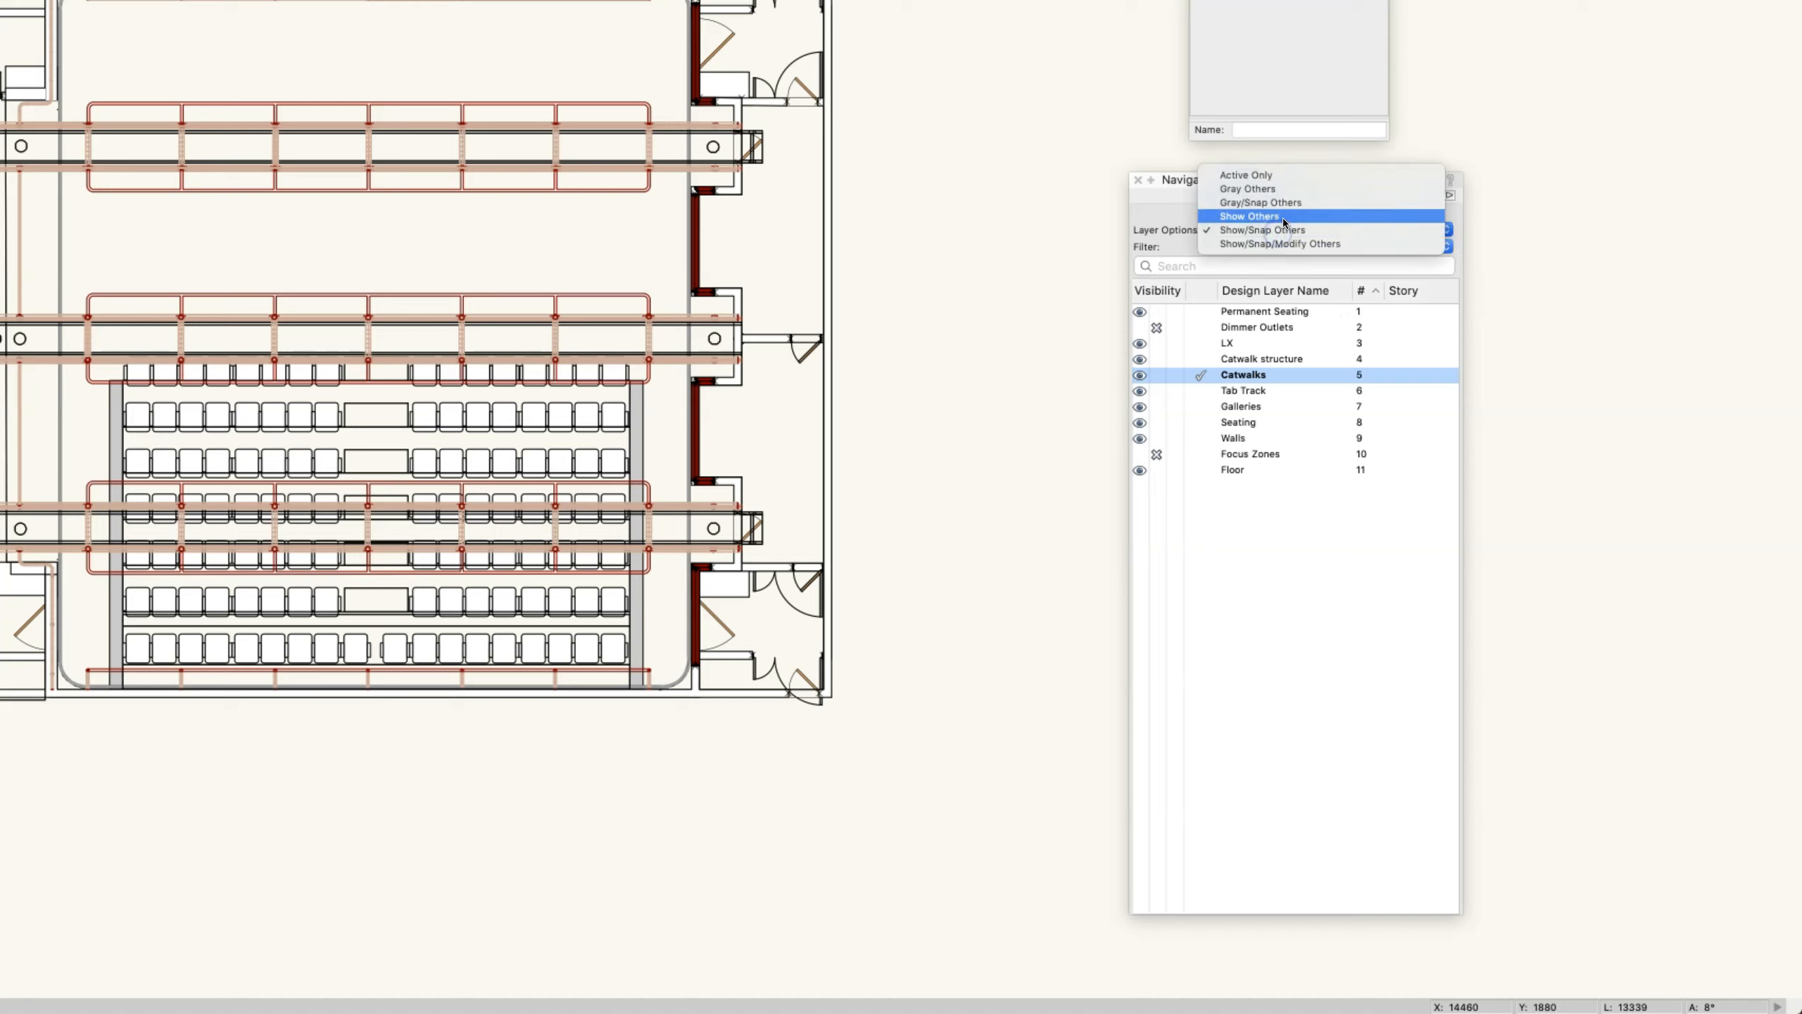
left_click(1282, 217)
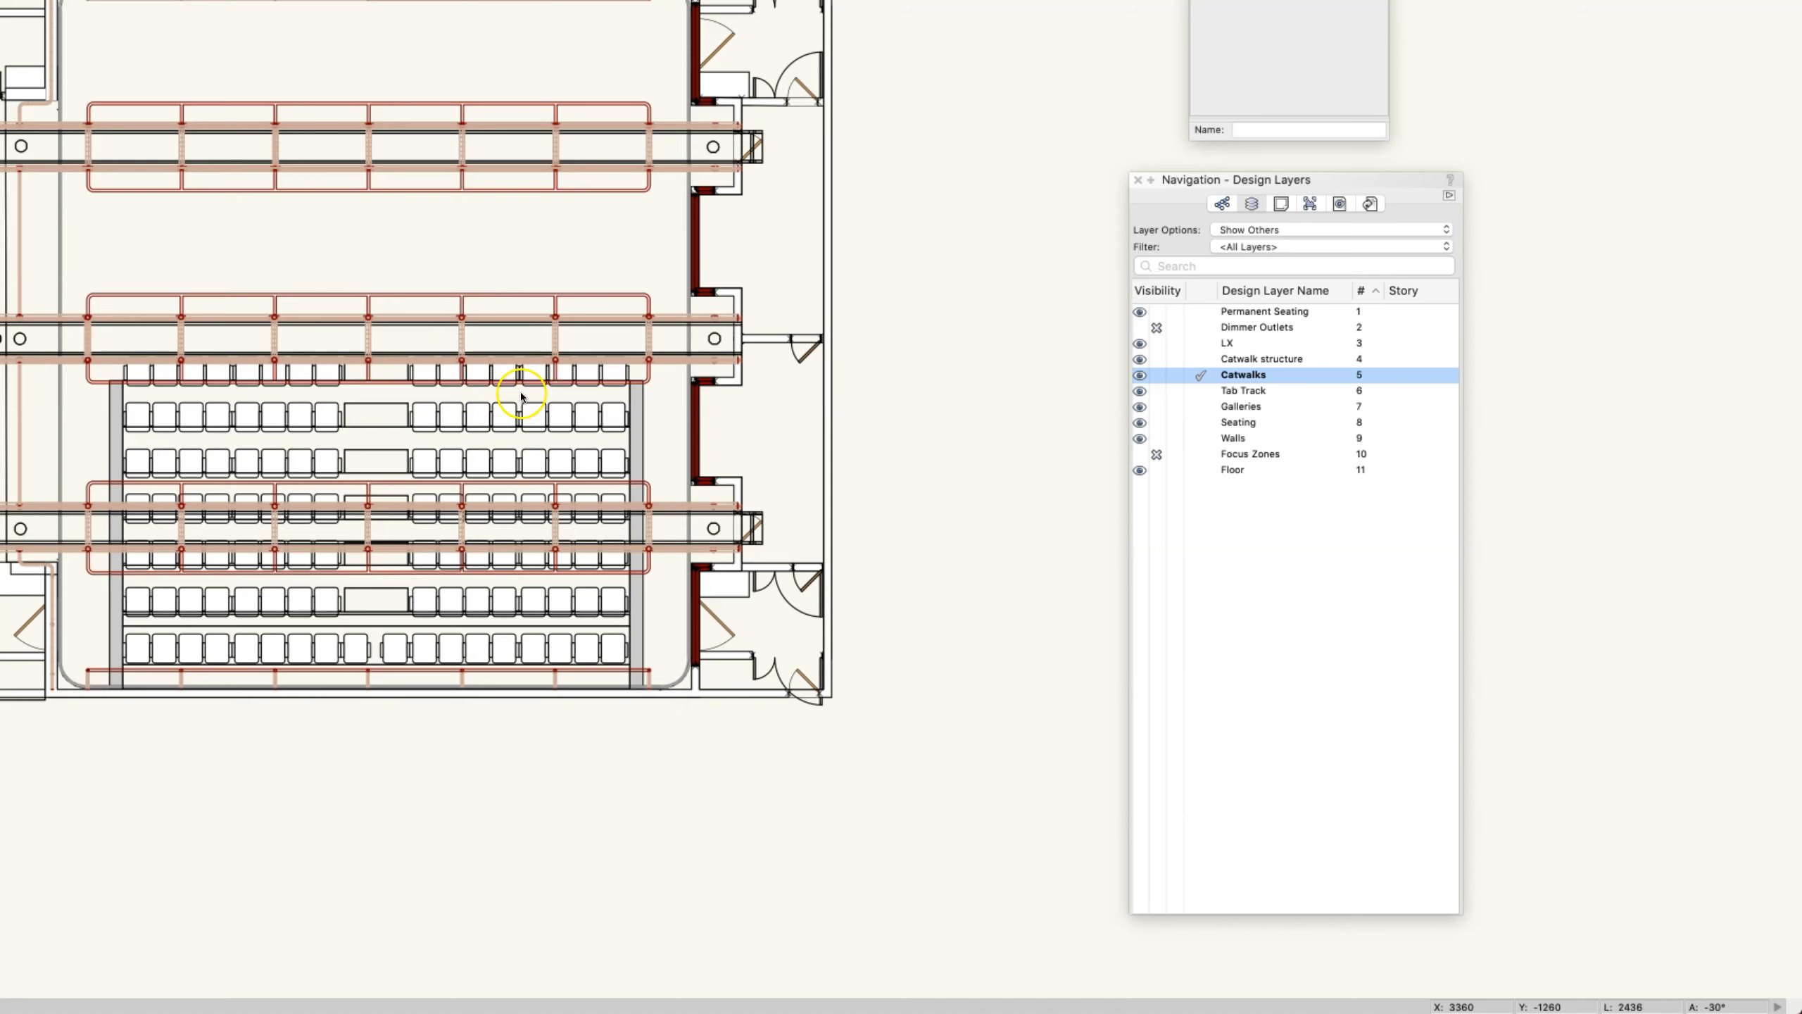
- Set the layer options to Gray/Snap Others while Catwalks is the active layer
left_click(1277, 230)
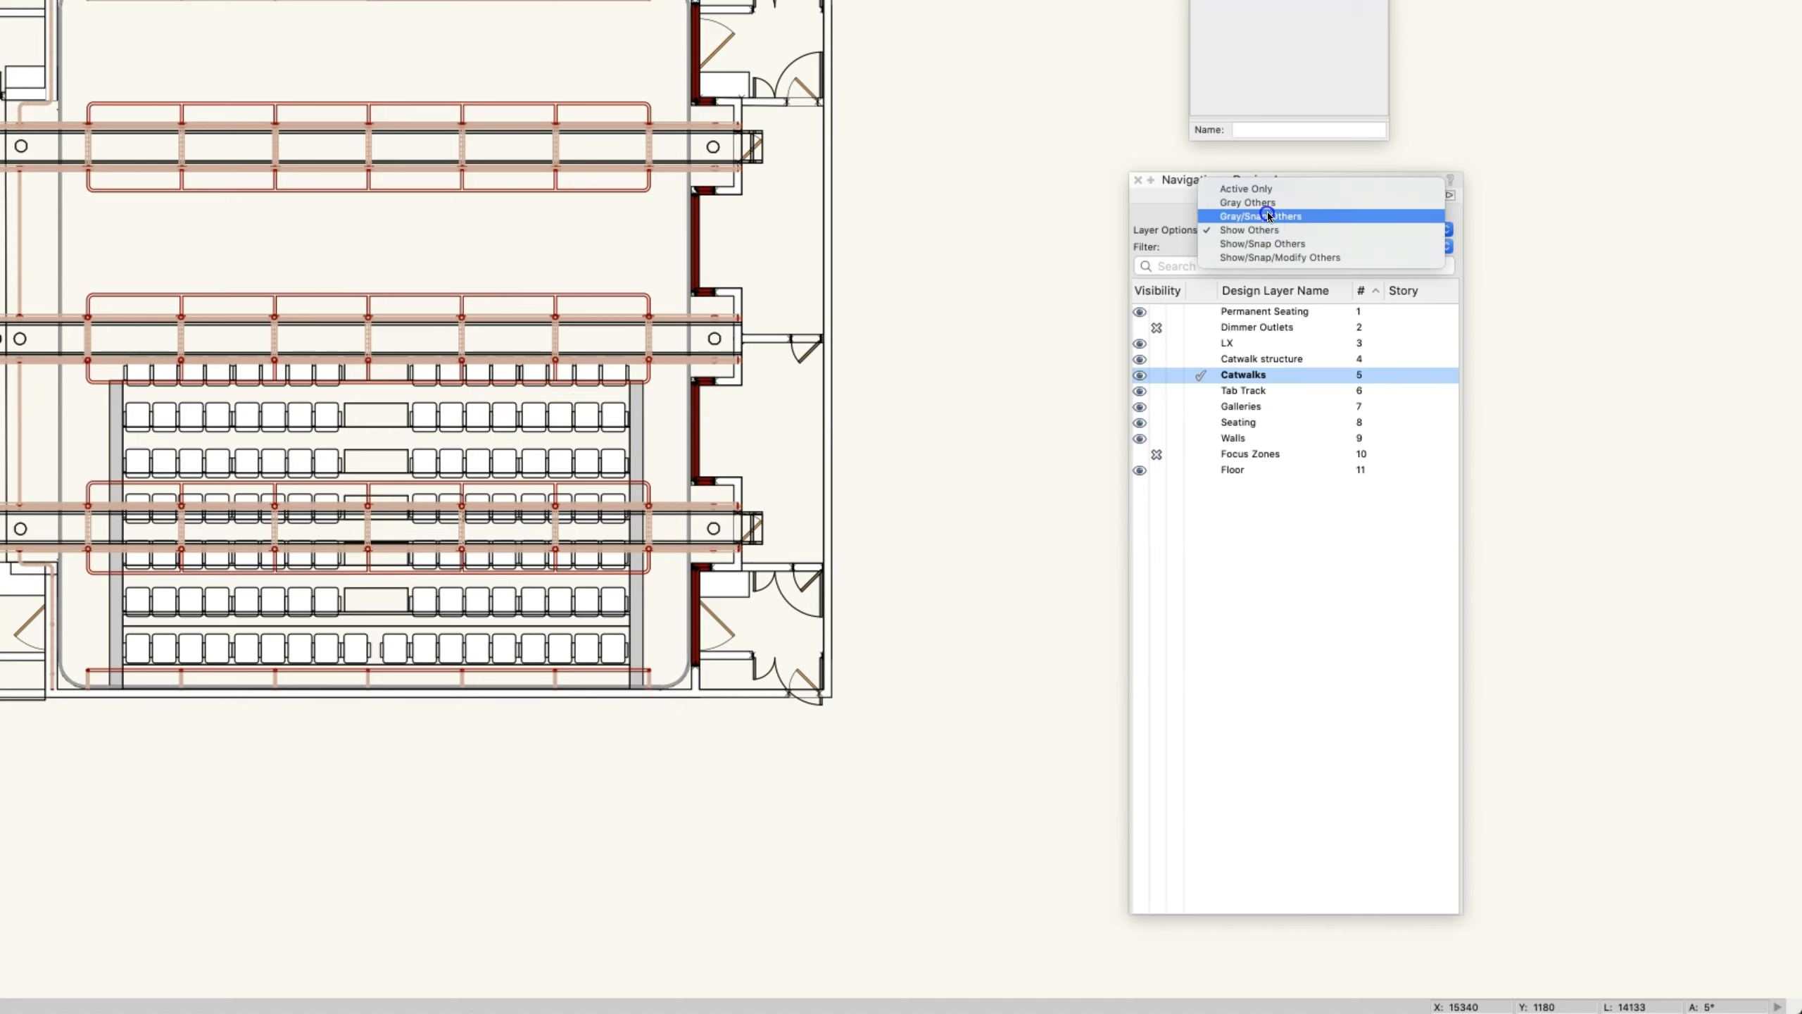
left_click(1267, 212)
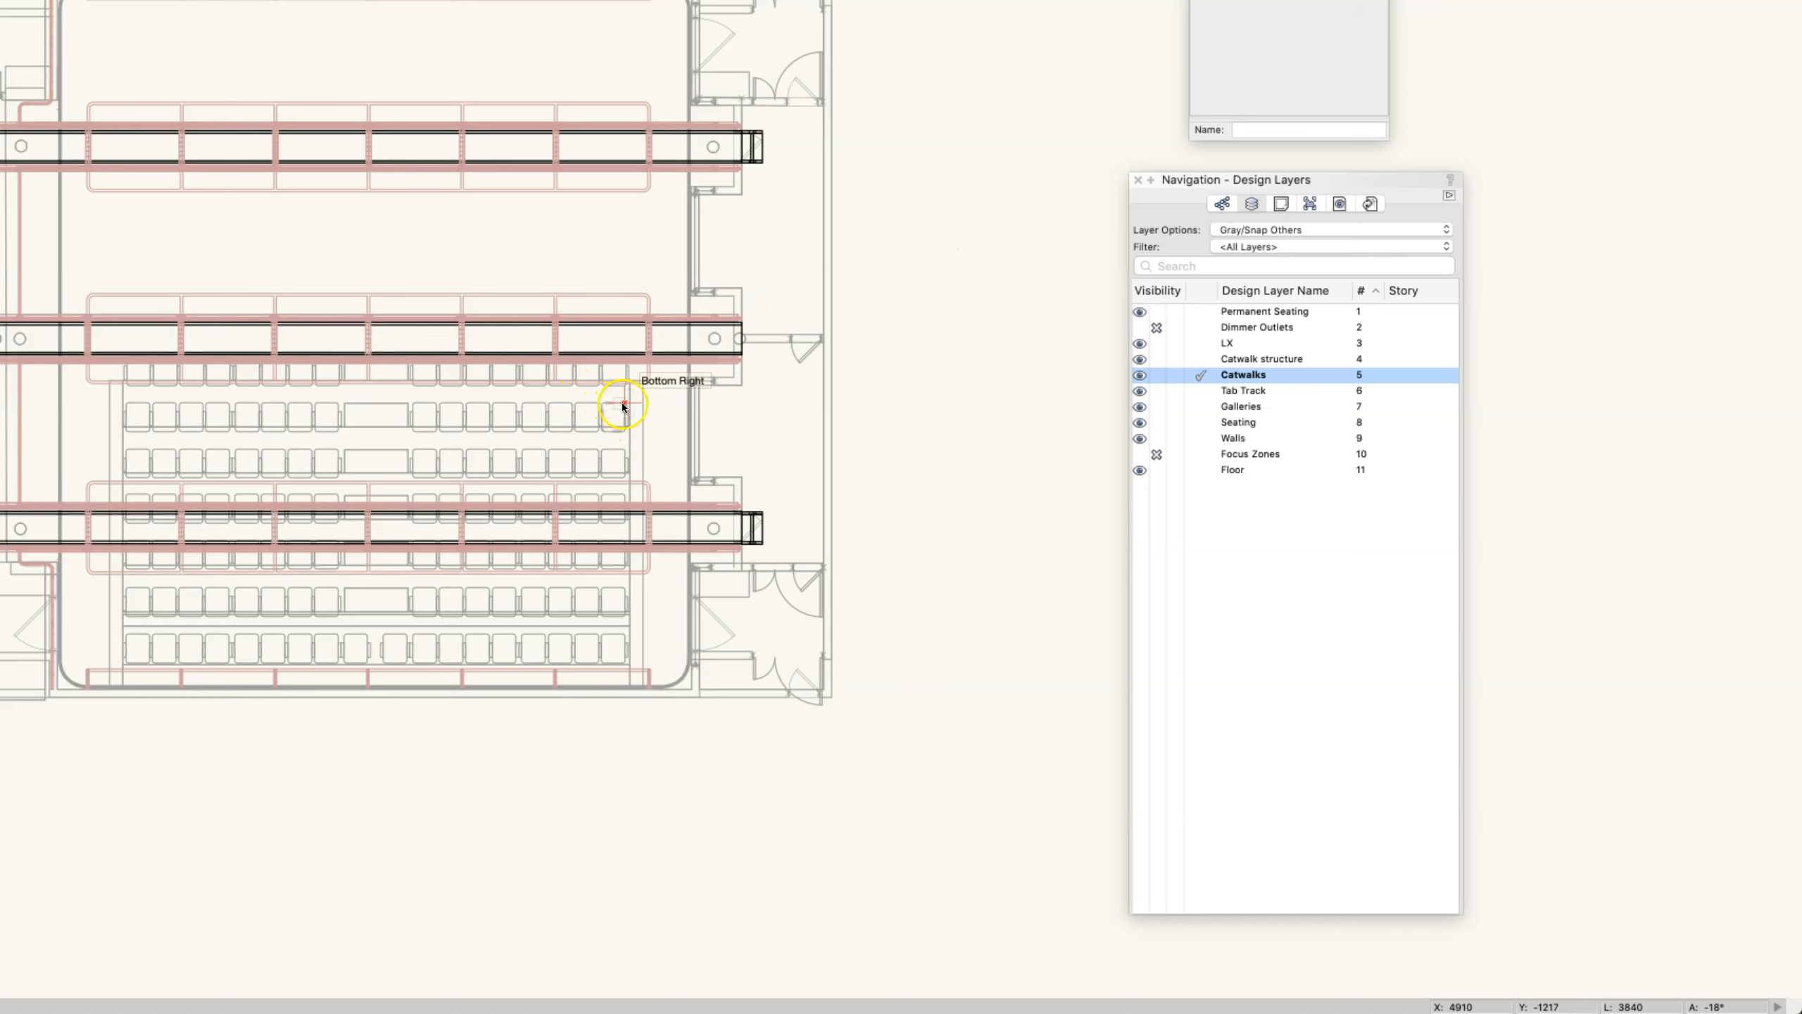
- Change the layer options to Gray Others and from there to Active Only while Catwalks is the active layer
left_click(1253, 230)
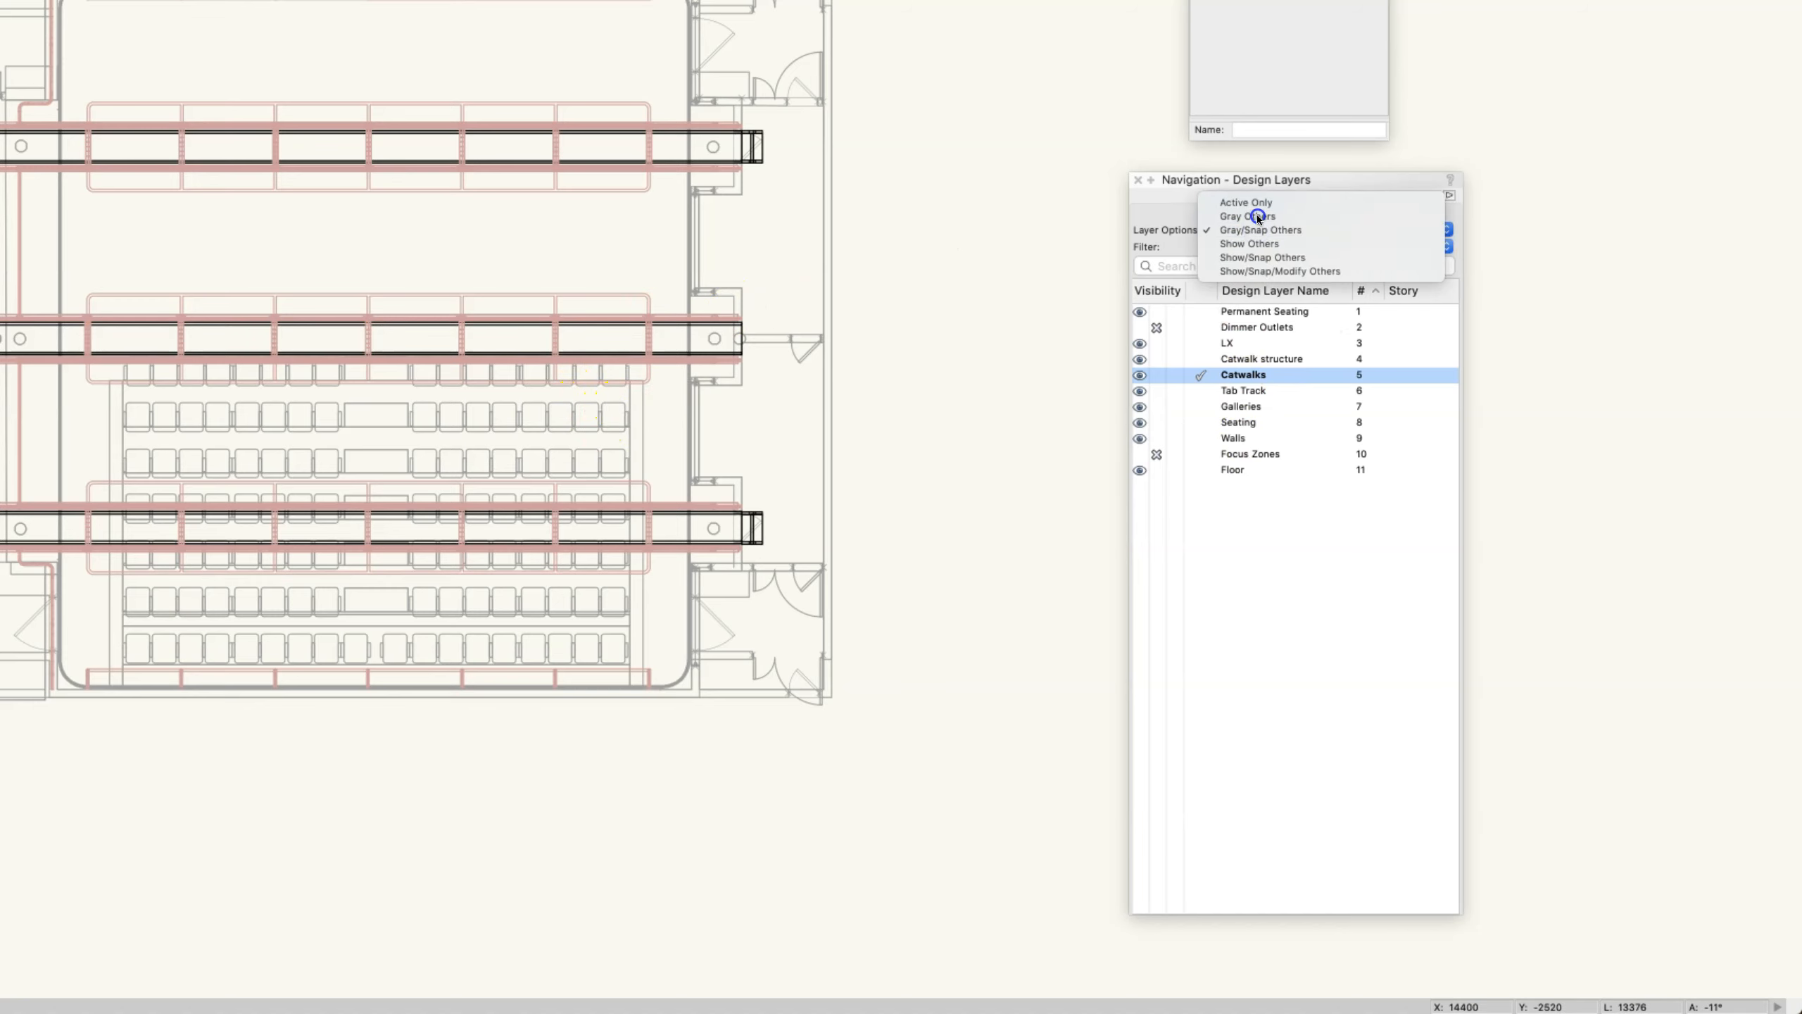
left_click(1260, 213)
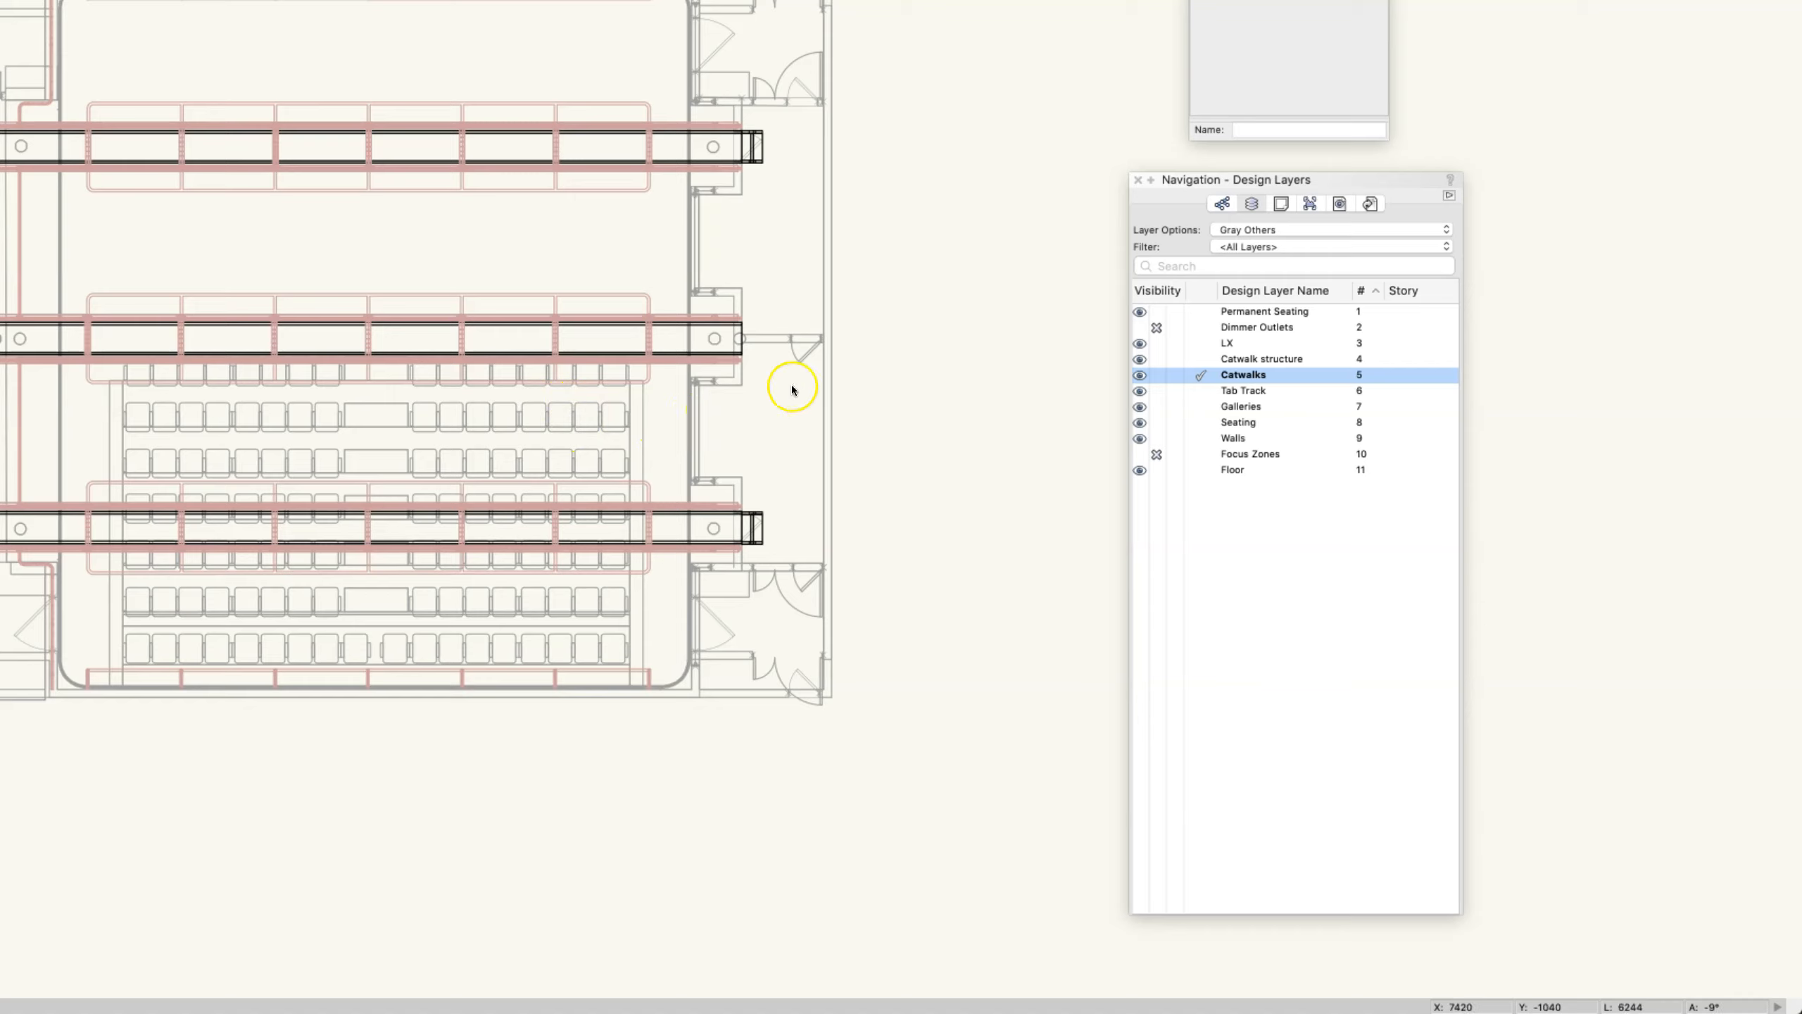
left_click(1358, 229)
left_click(1342, 215)
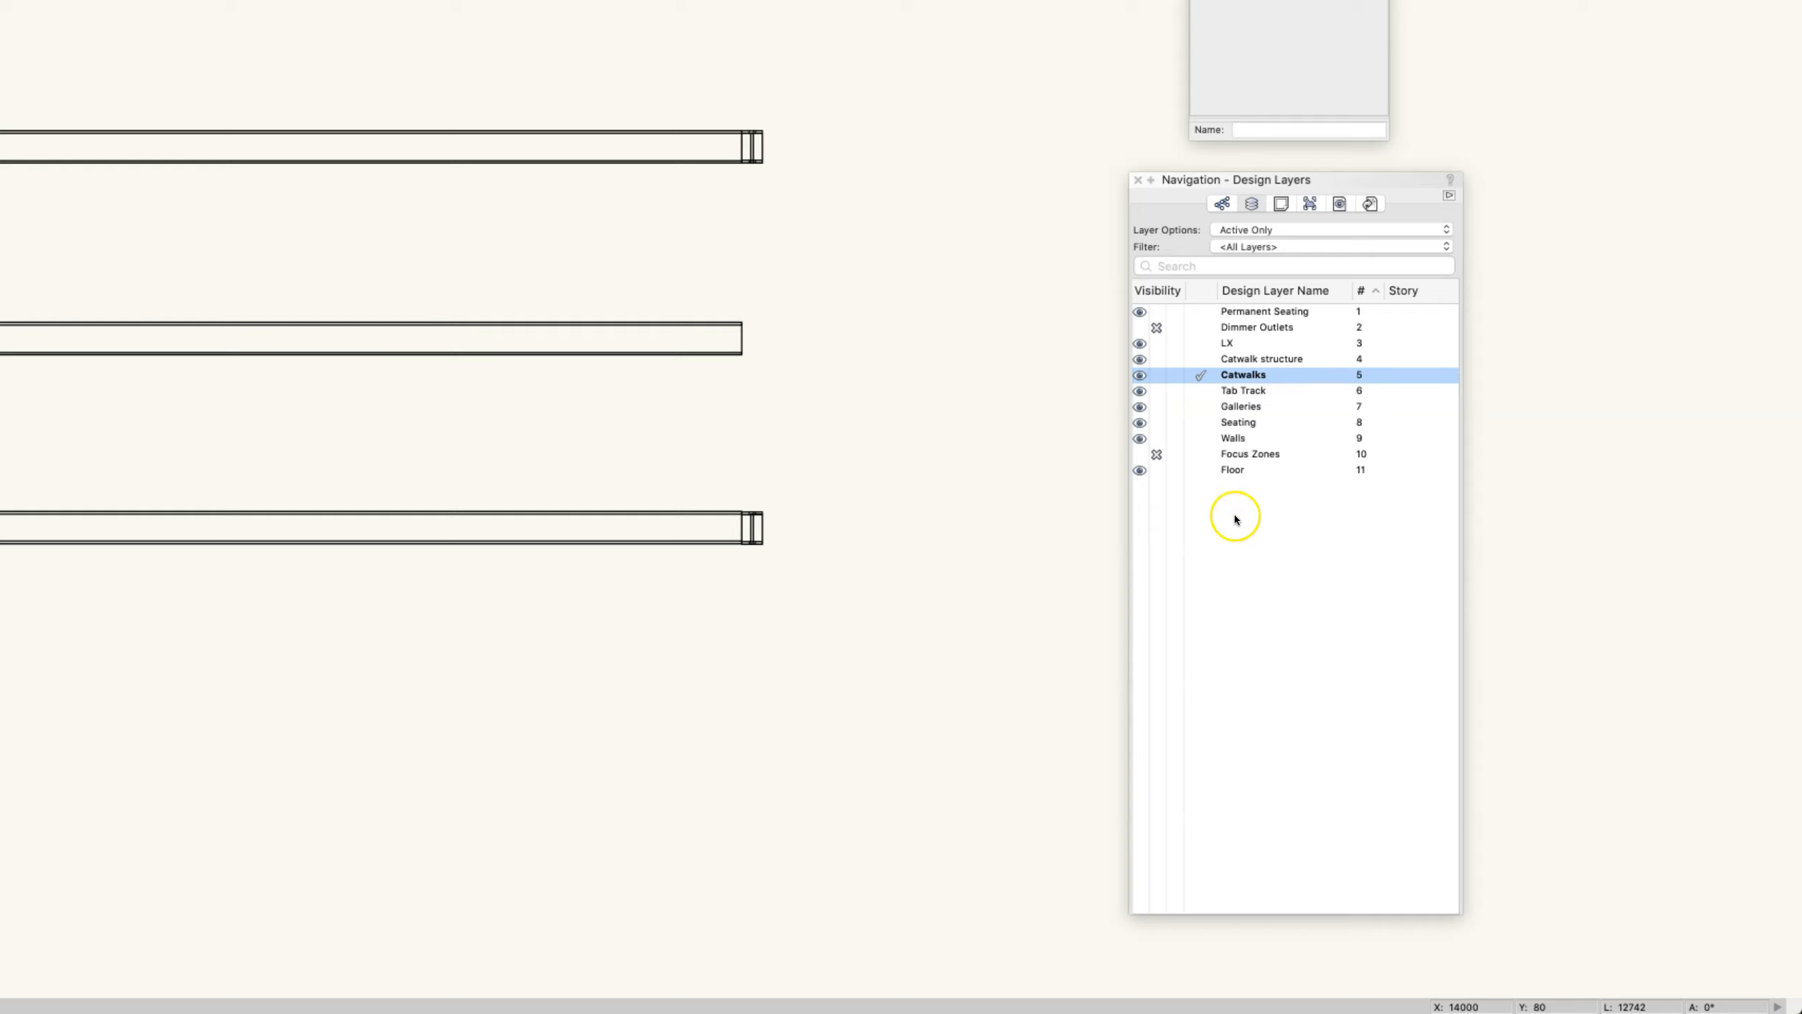
- Make Permanent Seating, Dimmer Outlets and LX the active layer in turn, and select the second hanging position from the top on LX
left_click(1200, 311)
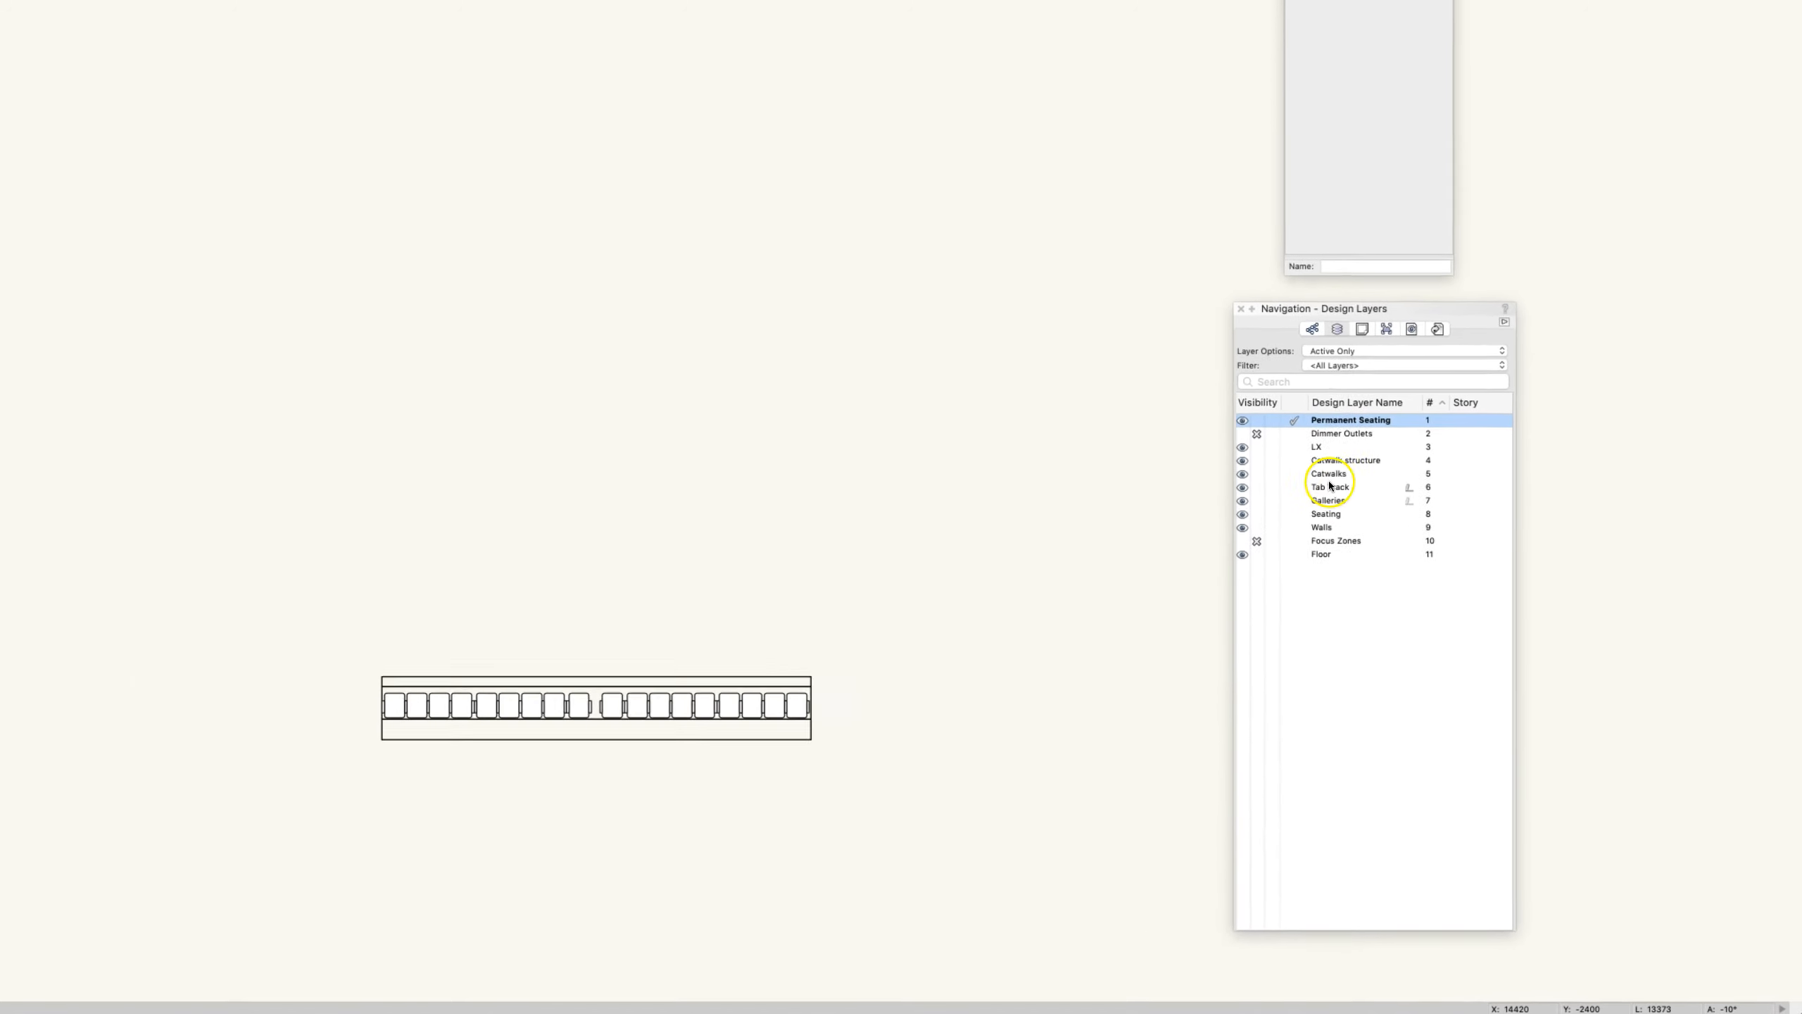
left_click(1239, 370)
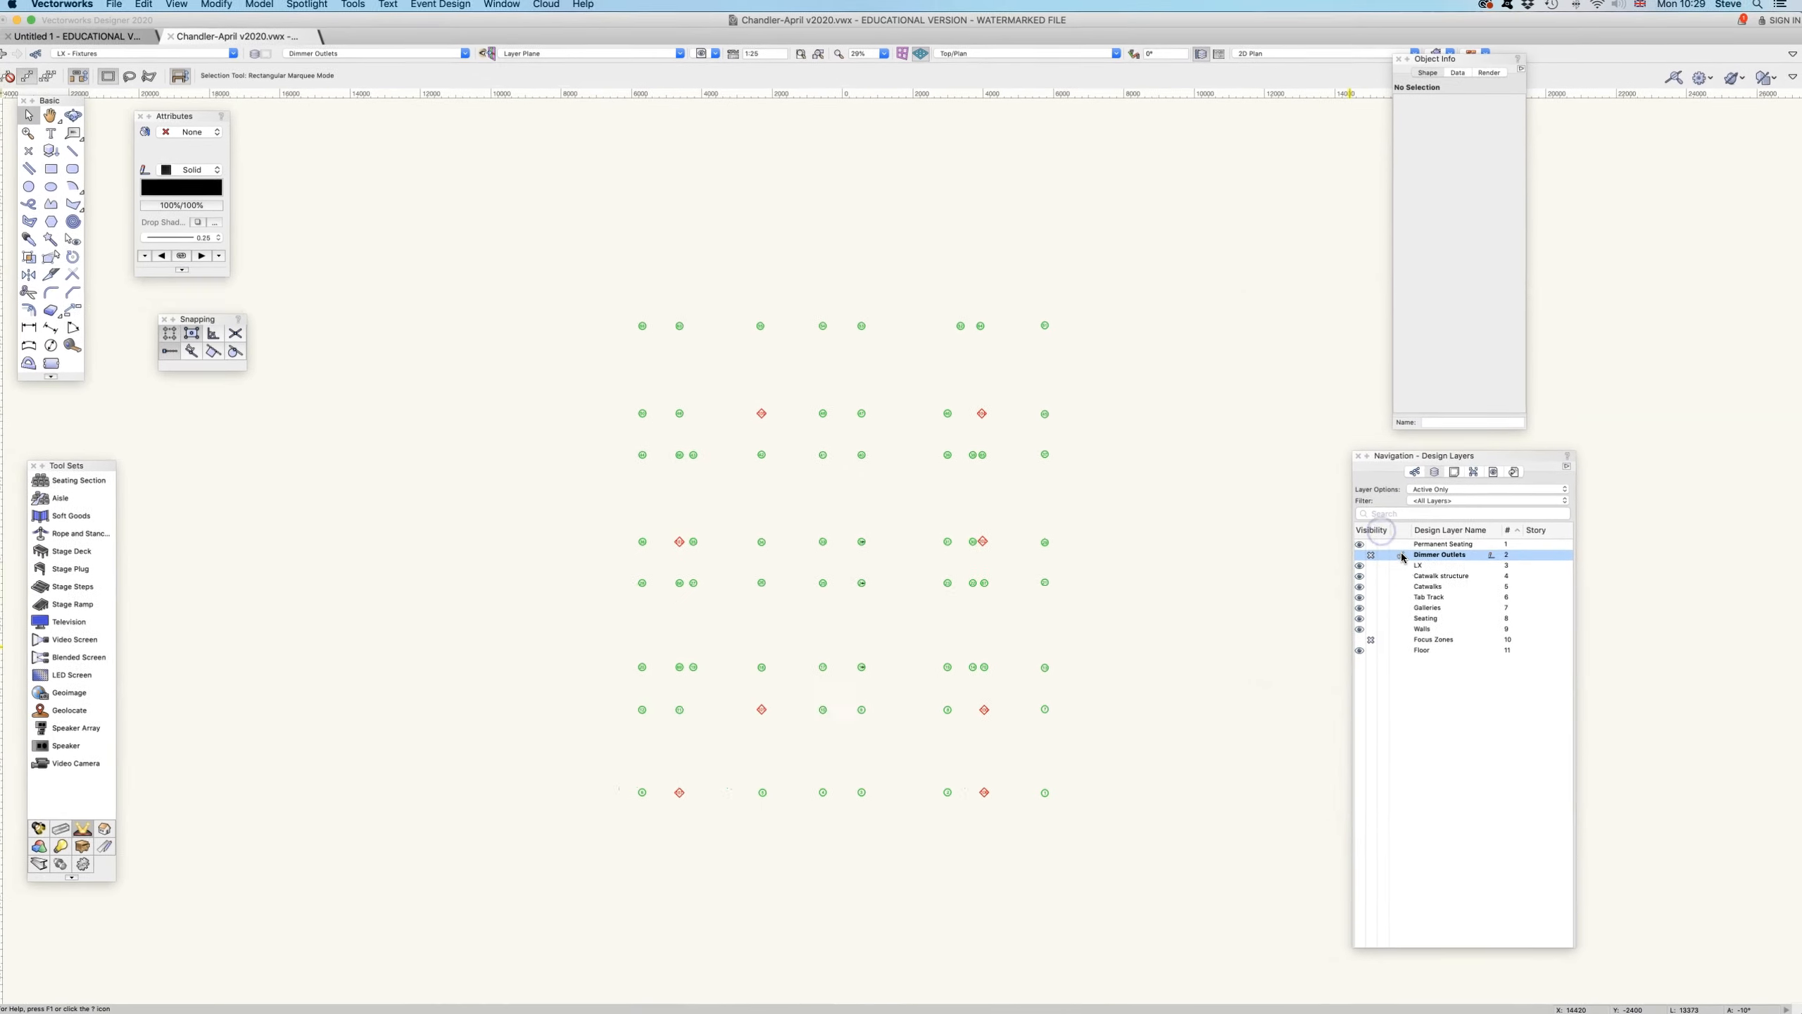
left_click(1400, 559)
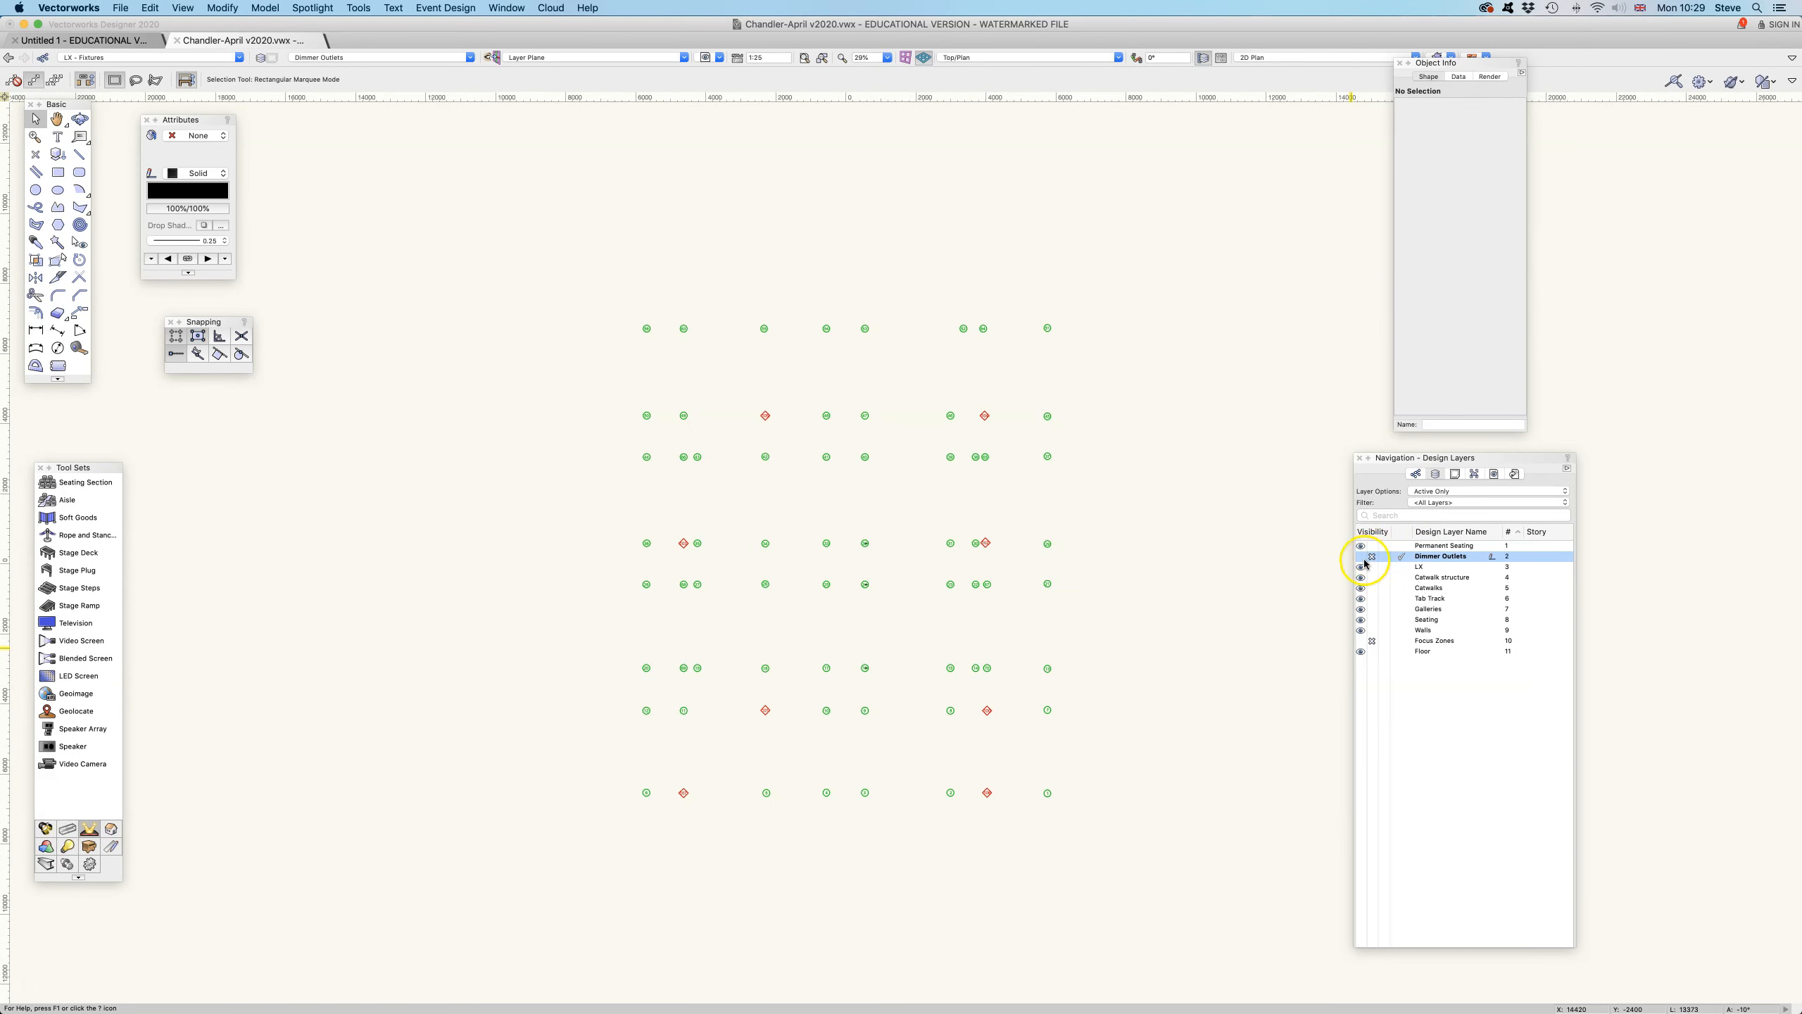
left_click(1403, 567)
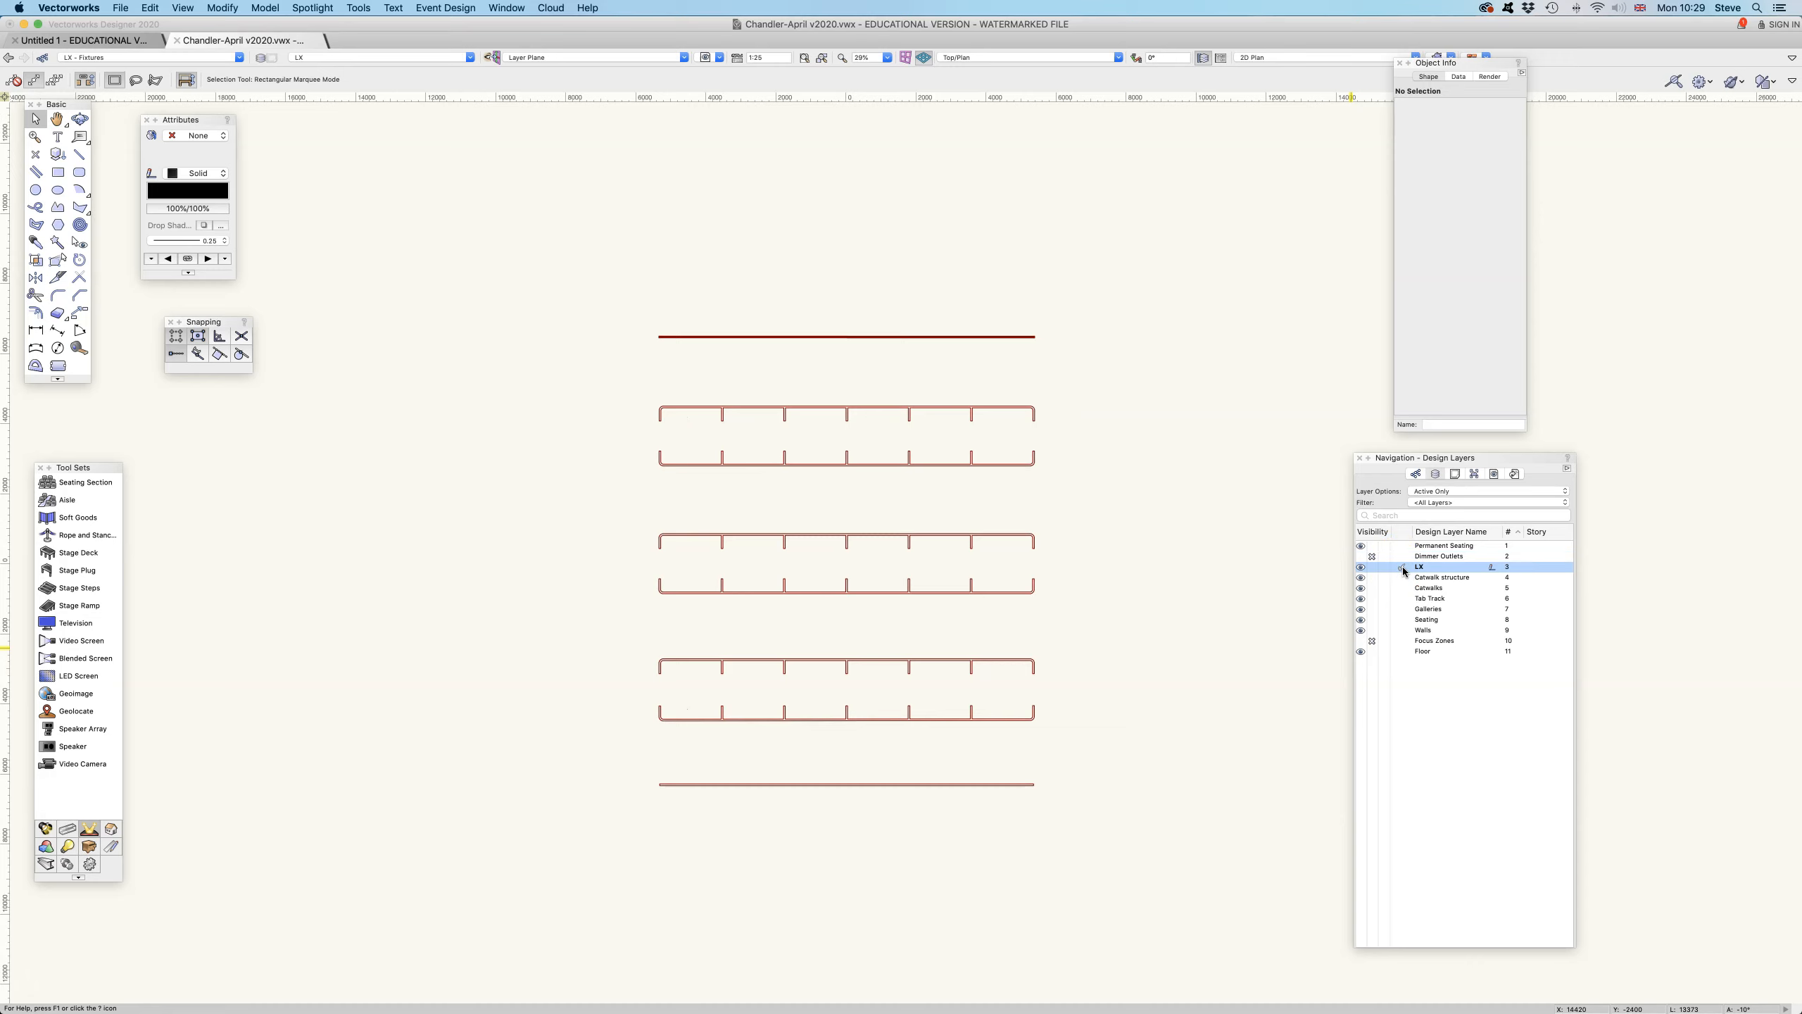
left_click(993, 407)
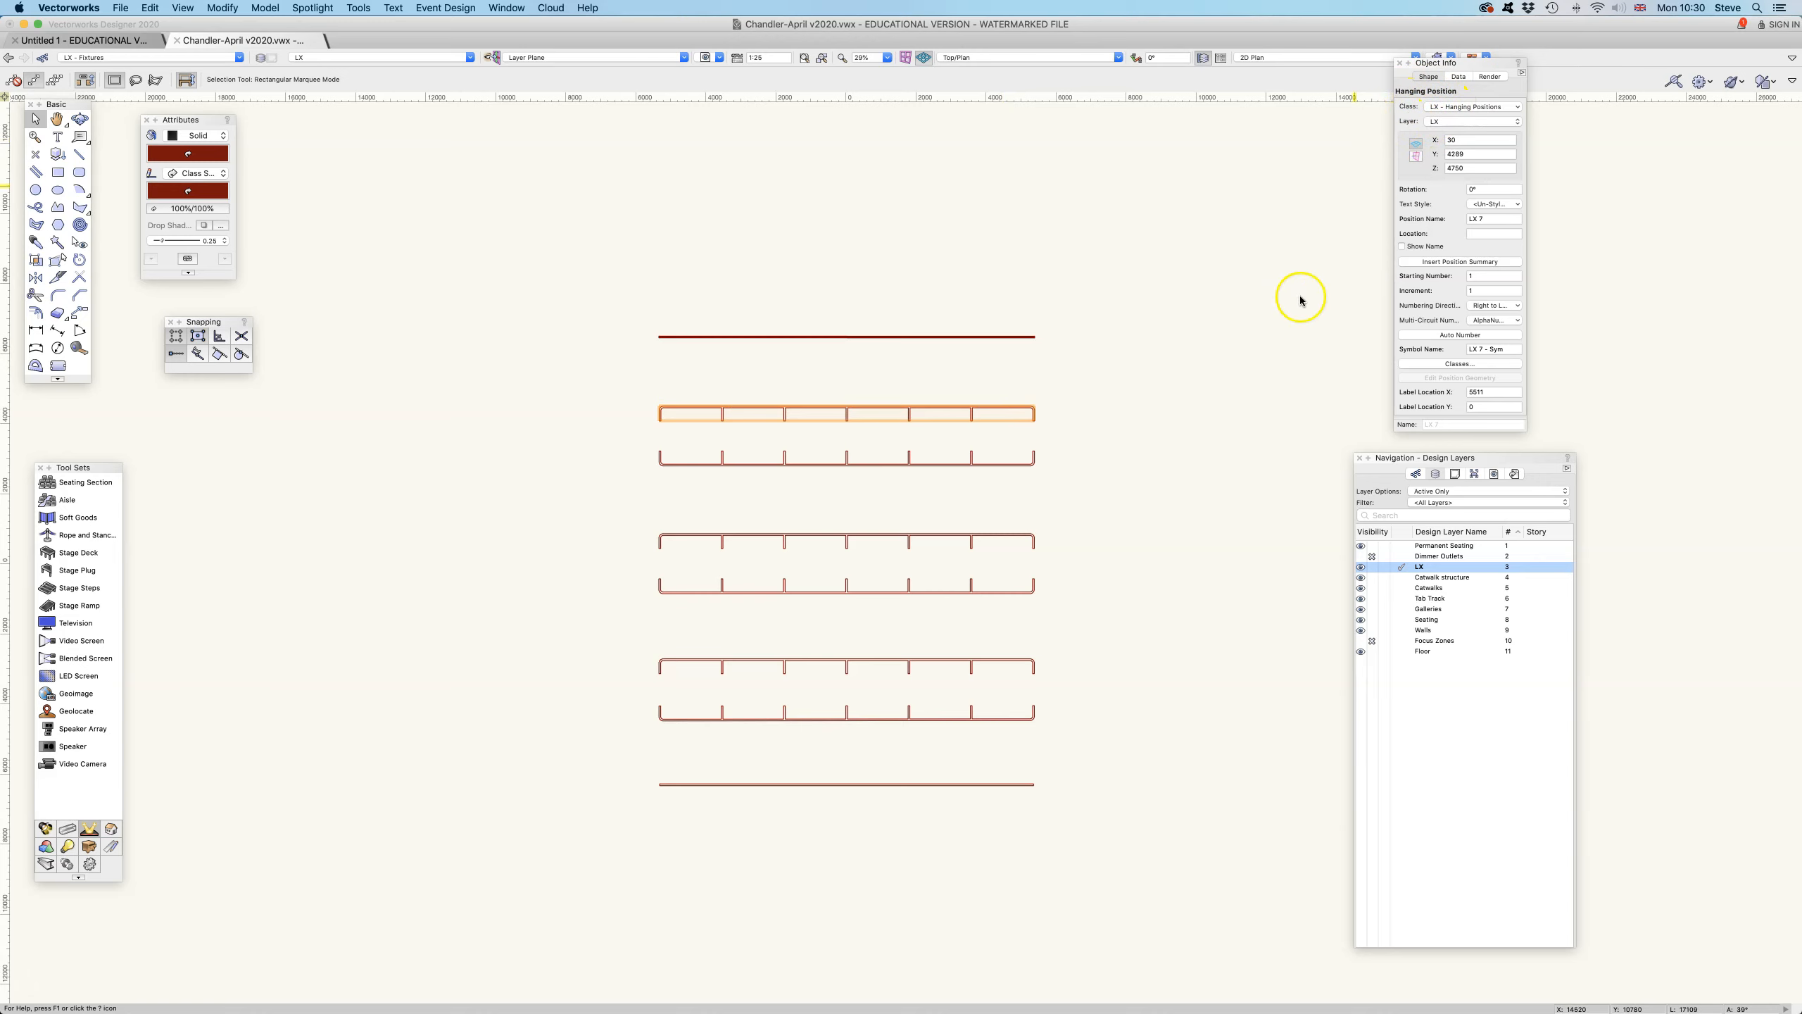
- Make Catwalk structure active and select its uppermost long rail, and continue through Catwalks, Tab Track and Galleries as active layers
left_click(1403, 577)
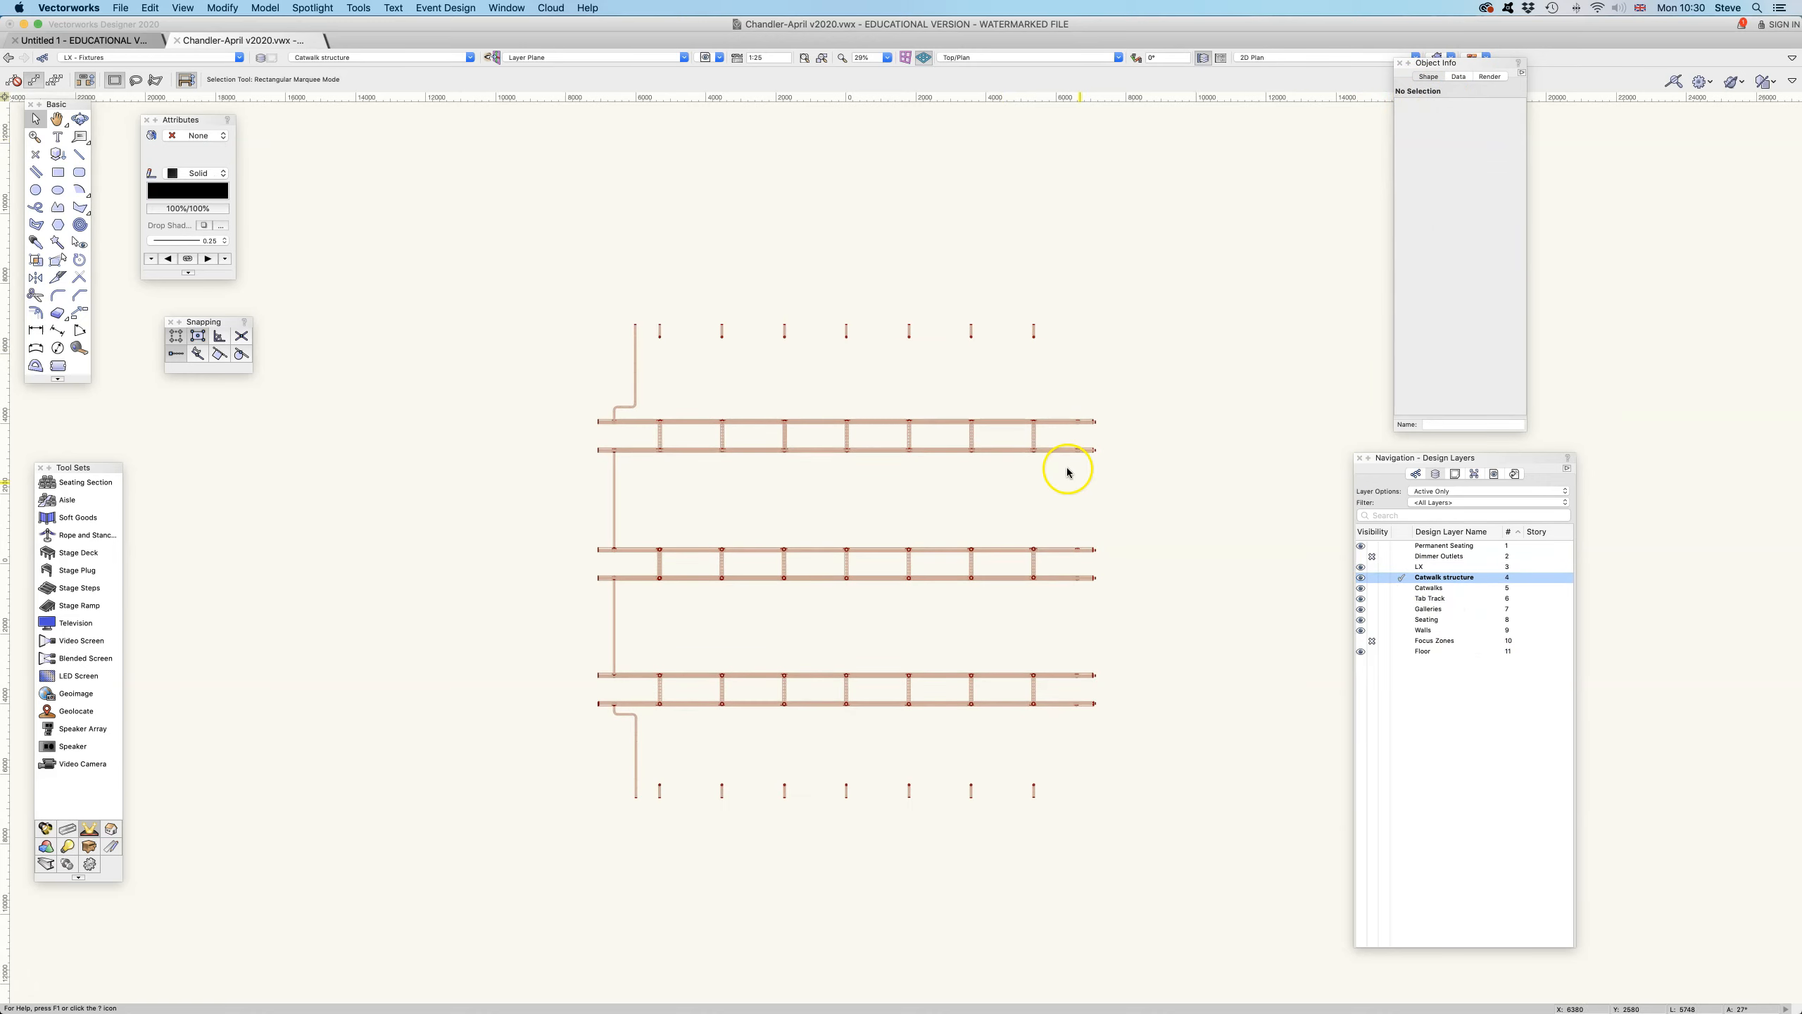
left_click(1066, 422)
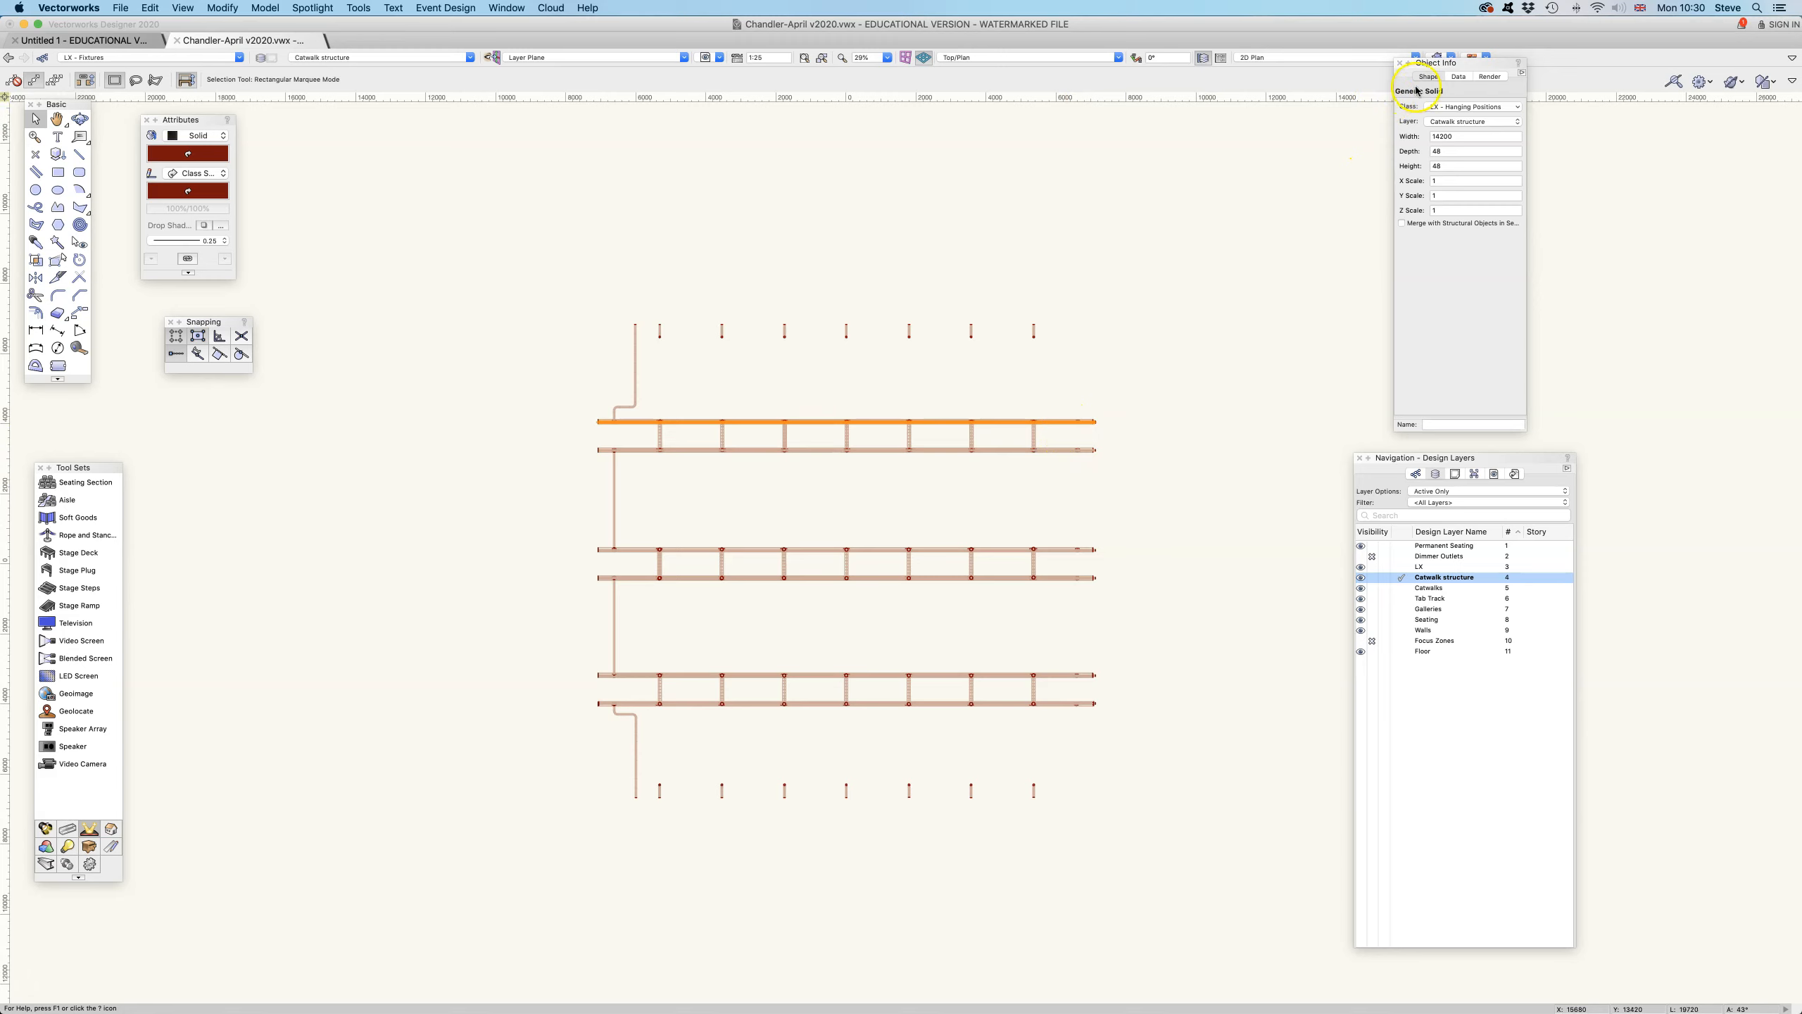
left_click(1401, 588)
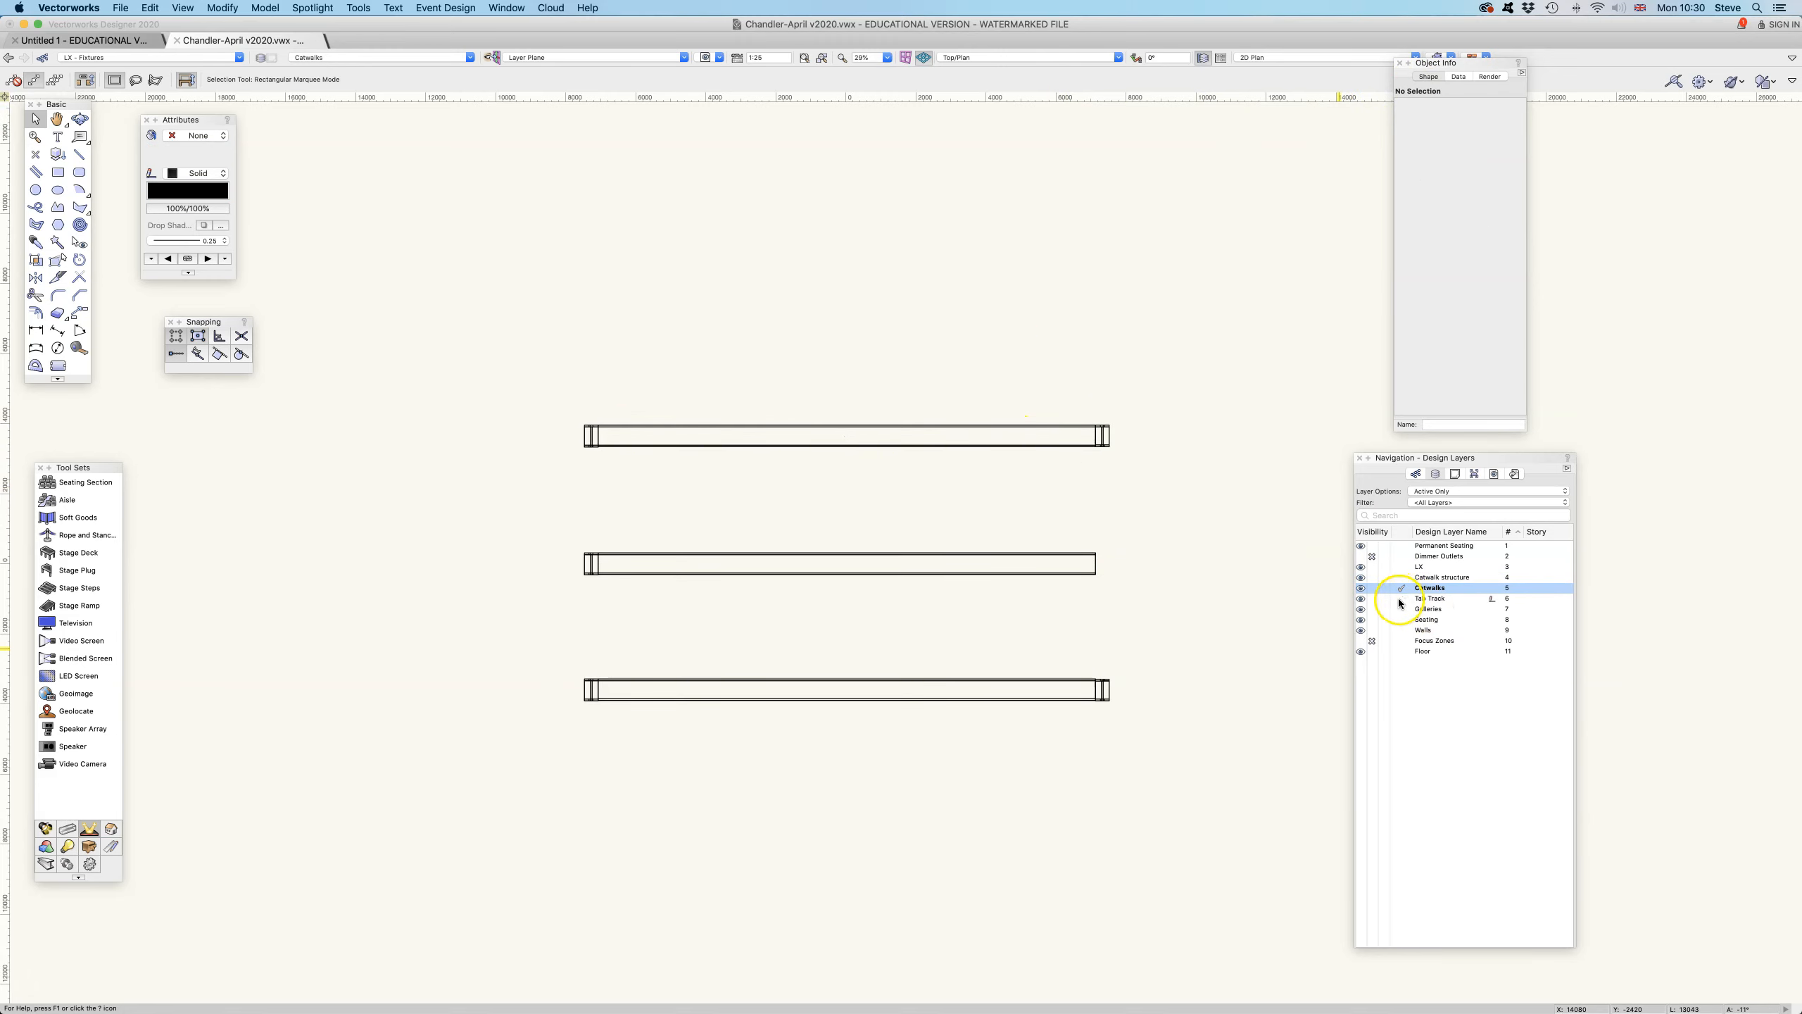
left_click(1401, 598)
left_click(1399, 609)
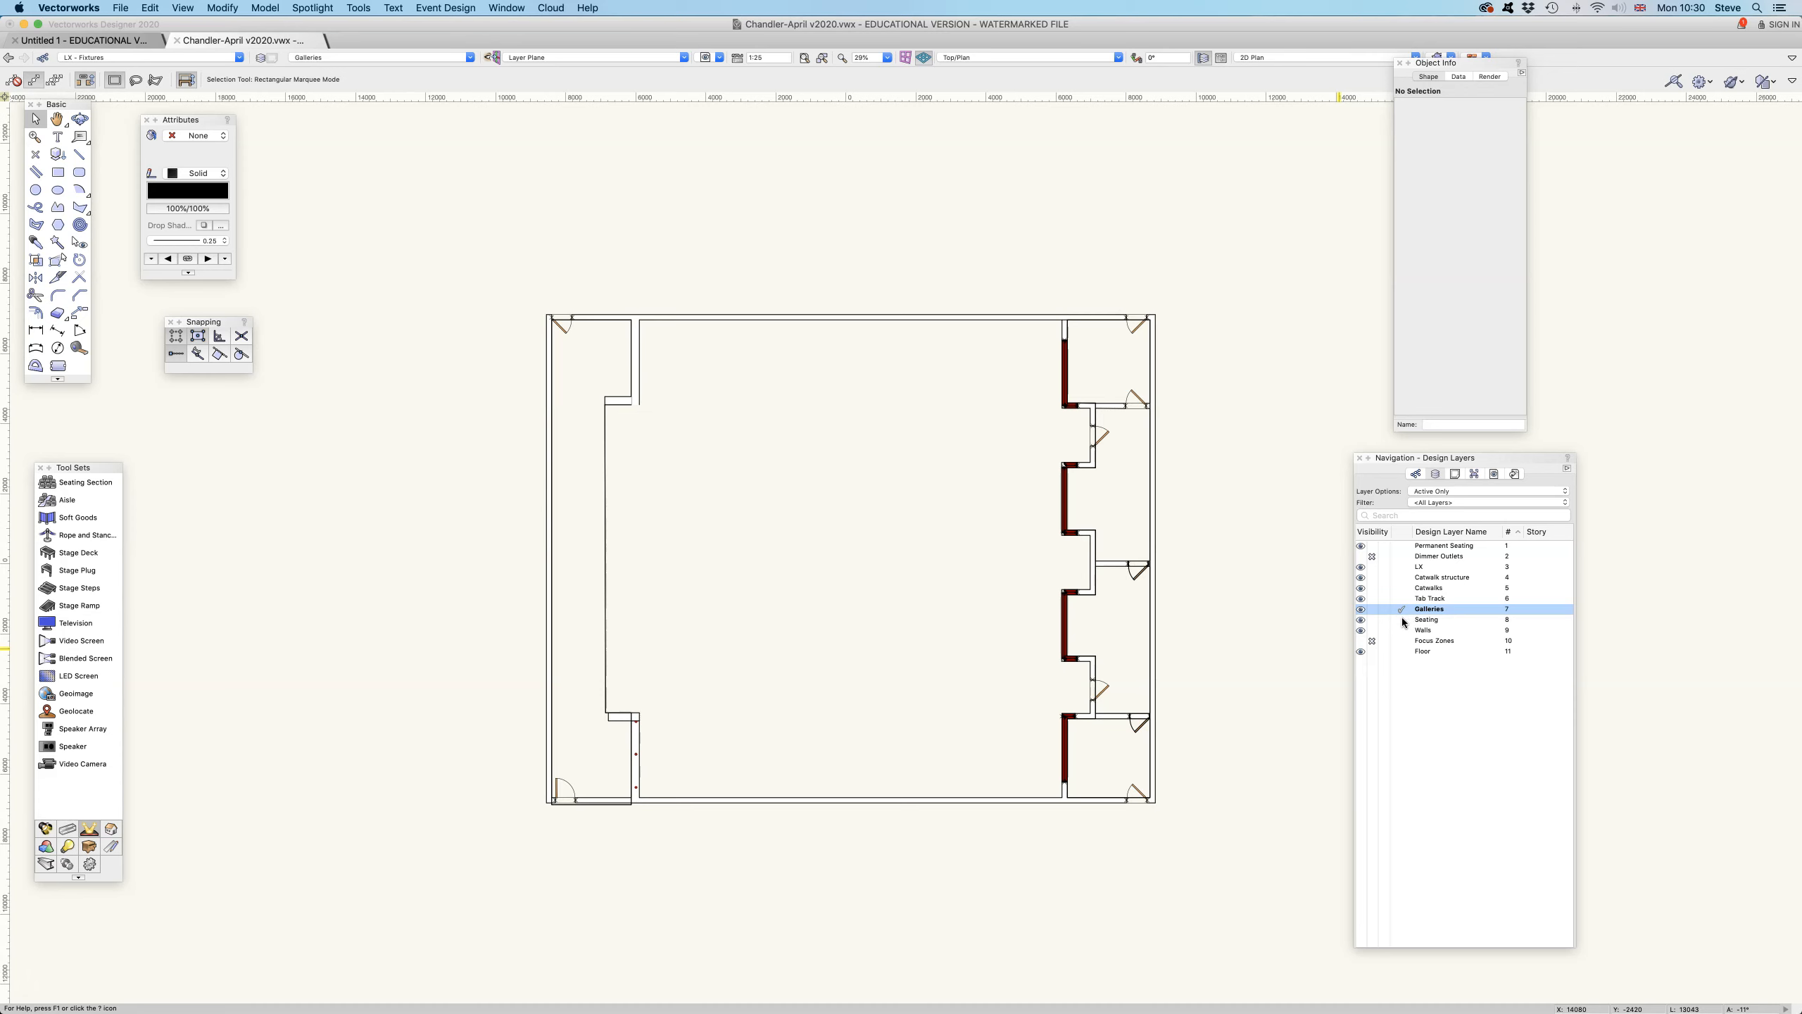
- Make Seating the active layer, hide it, and switch the active layer to Permanent Seating
left_click(1396, 619)
left_click(1159, 570)
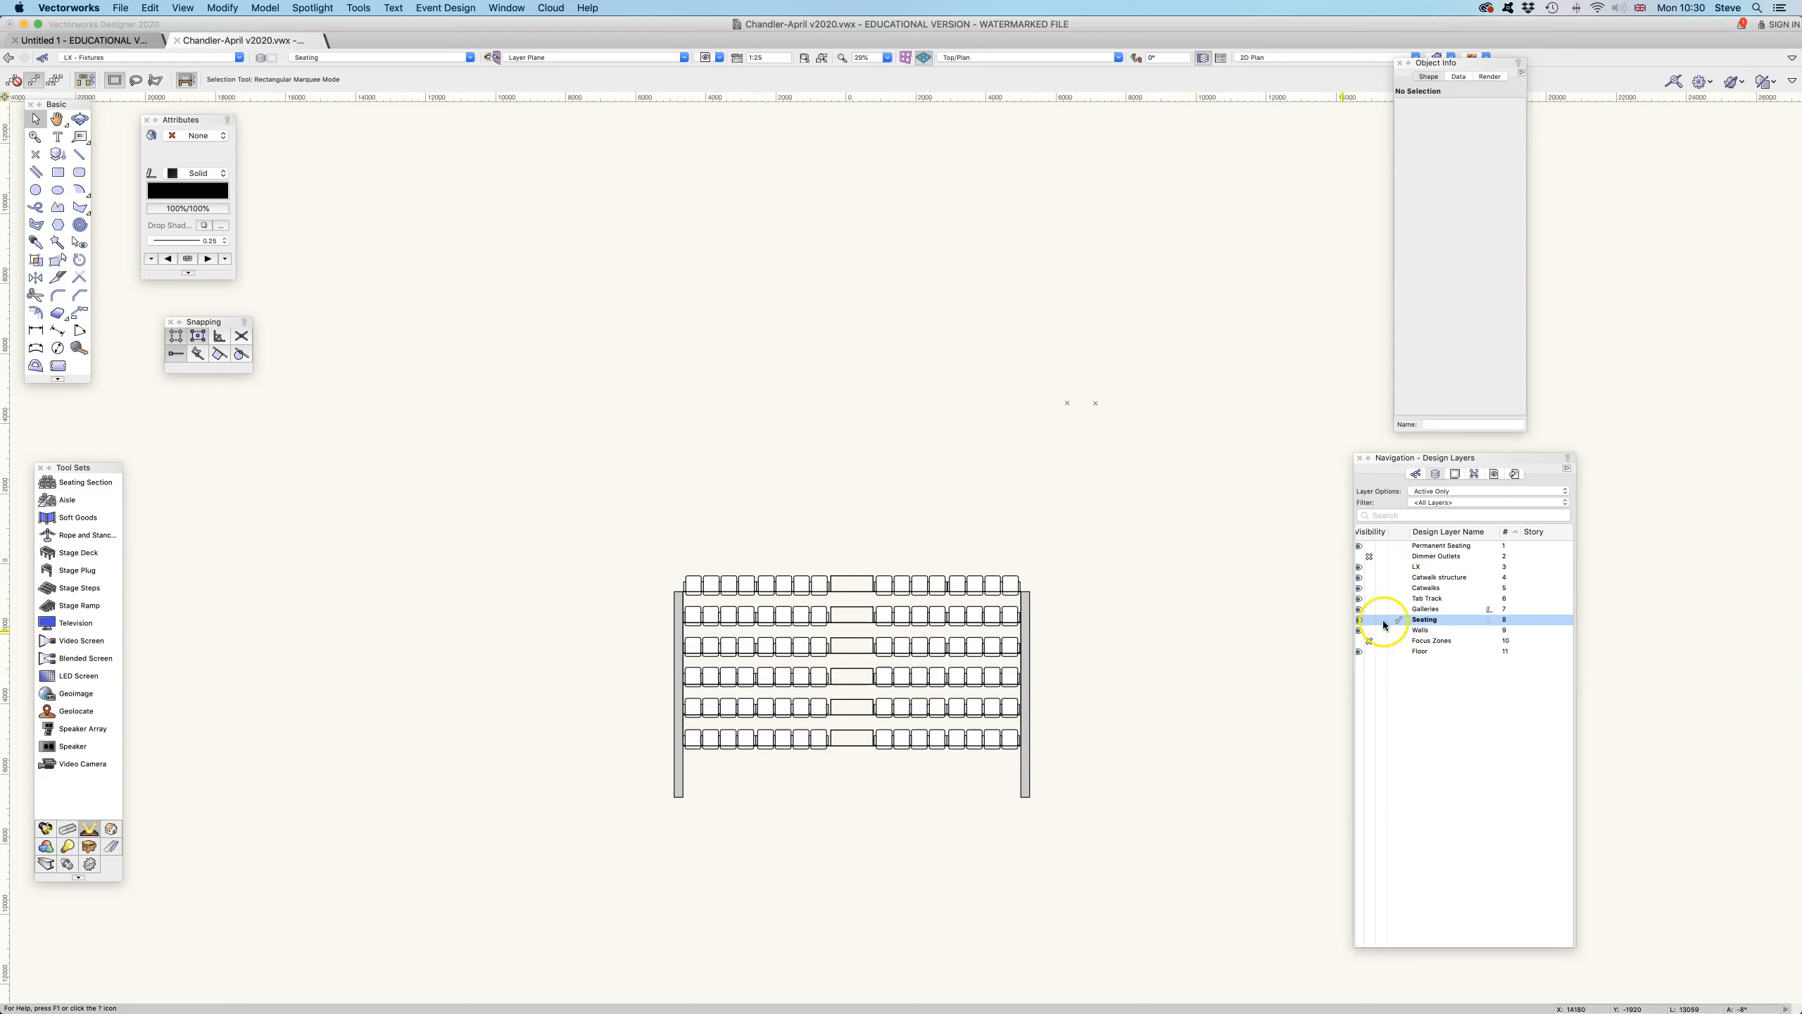
left_click(1369, 620)
left_click(1400, 547)
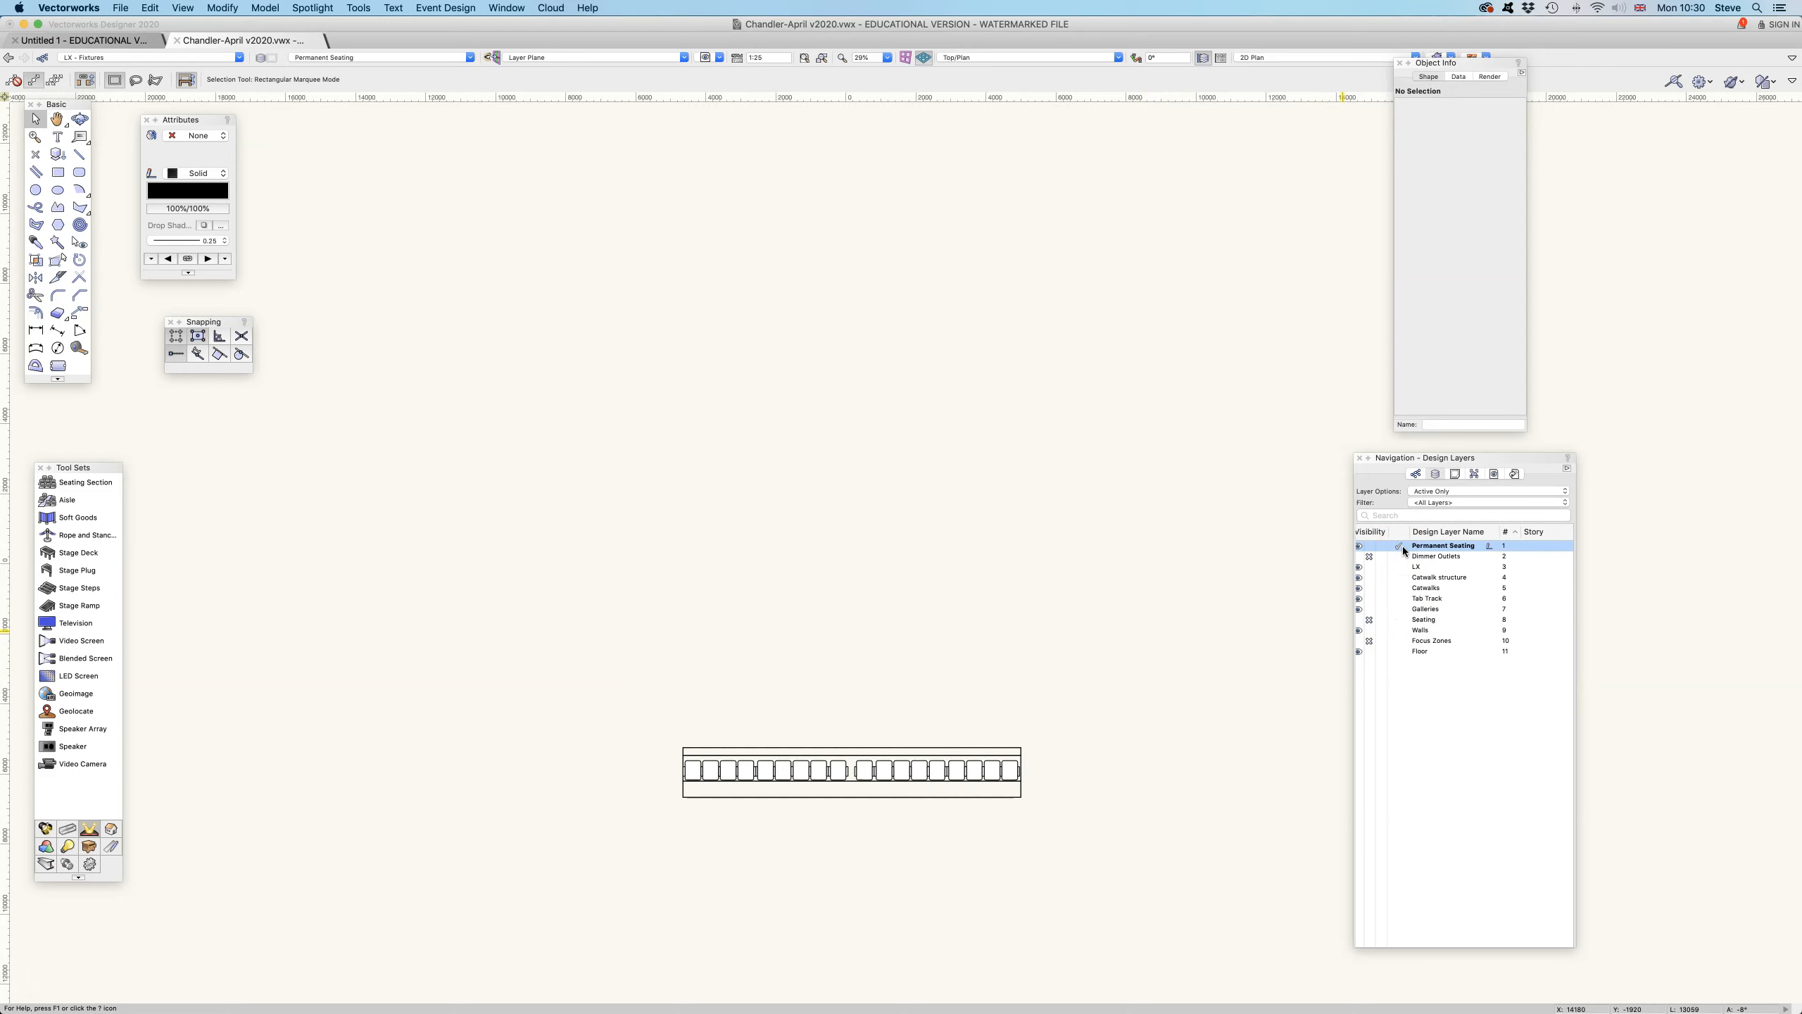
- Make the Dimmer Outlets and Seating layers visible, and make Seating the active layer
left_click(1357, 557)
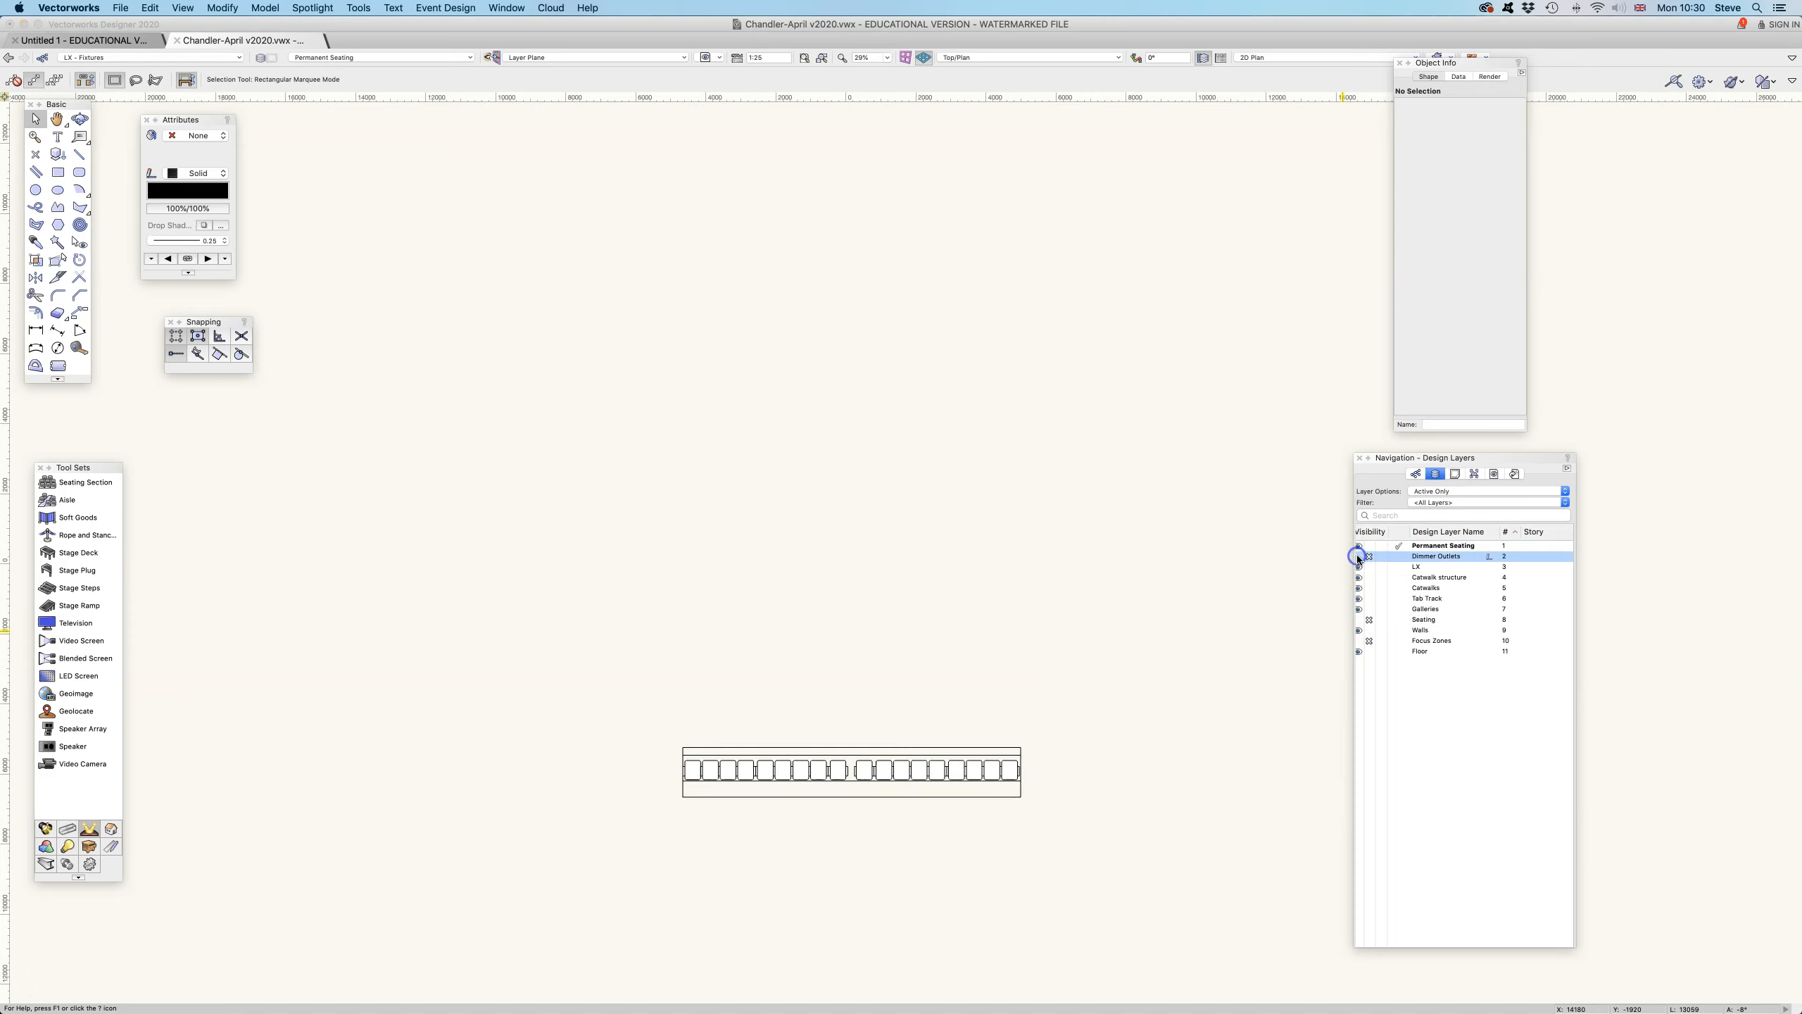
left_click(1360, 620)
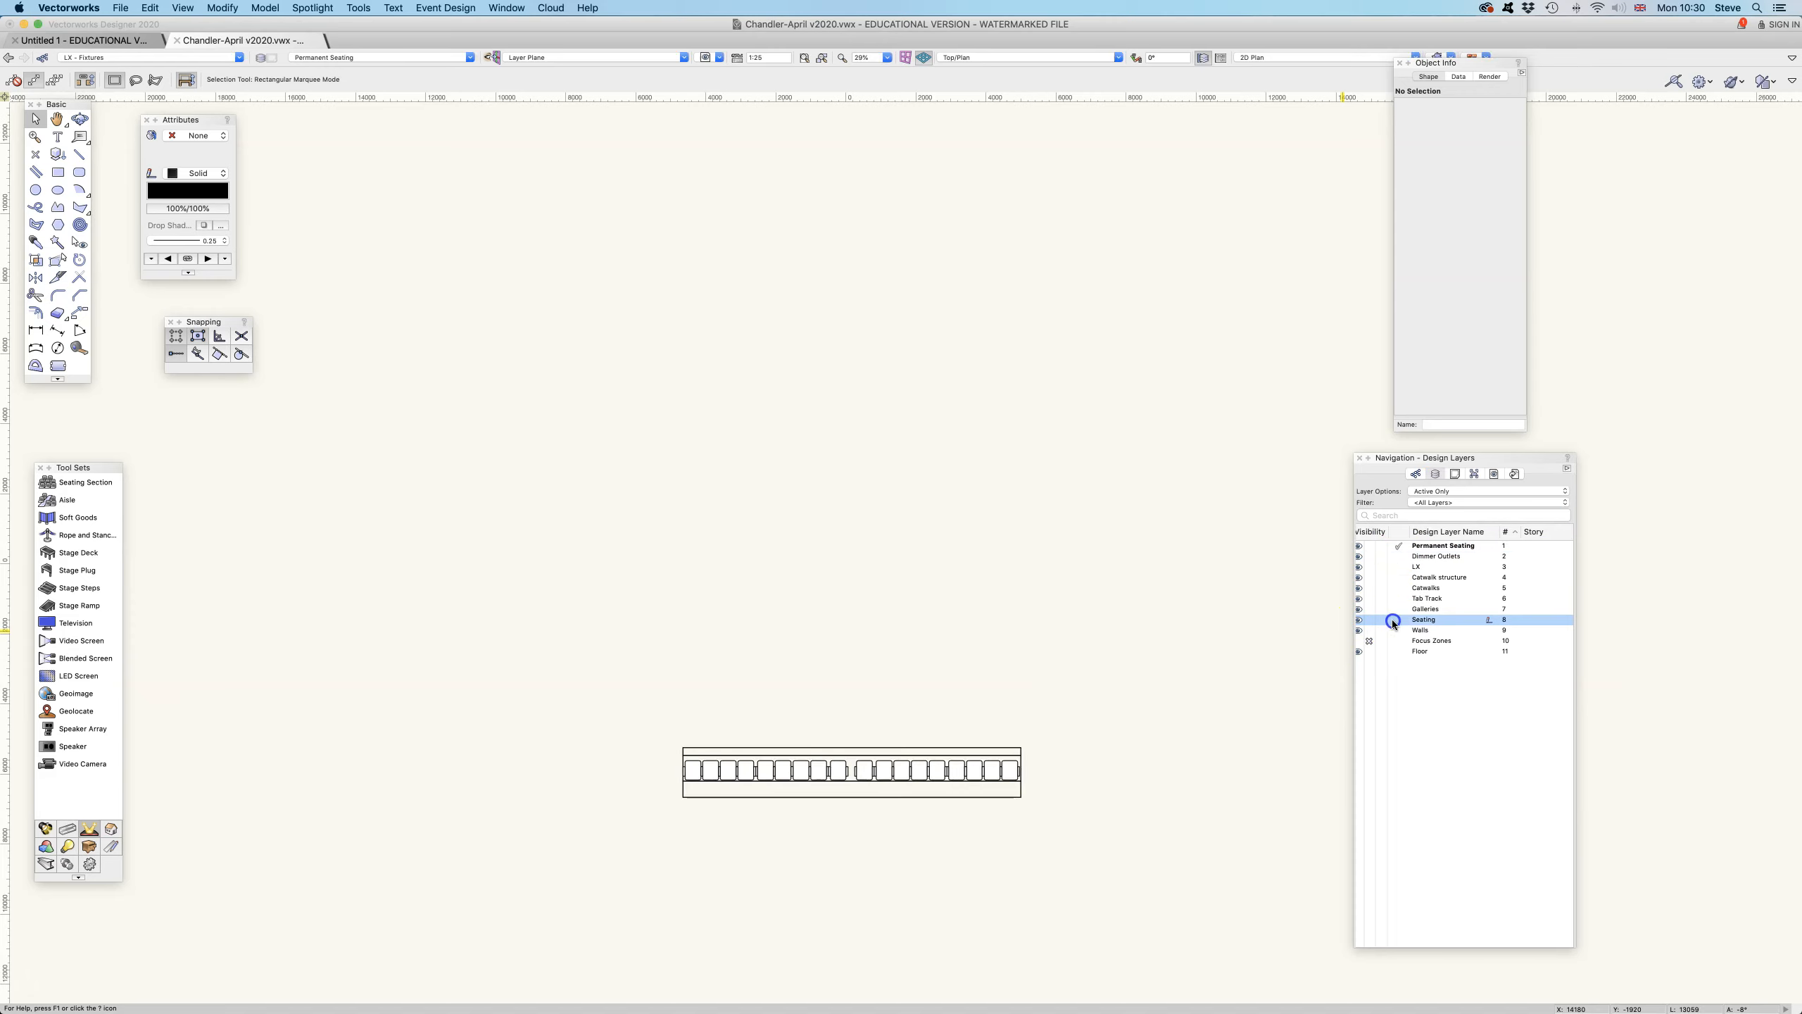
left_click(1398, 620)
- View the Walls, Focus Zones and Floor layers alone by making each the active layer in turn
left_click(1401, 628)
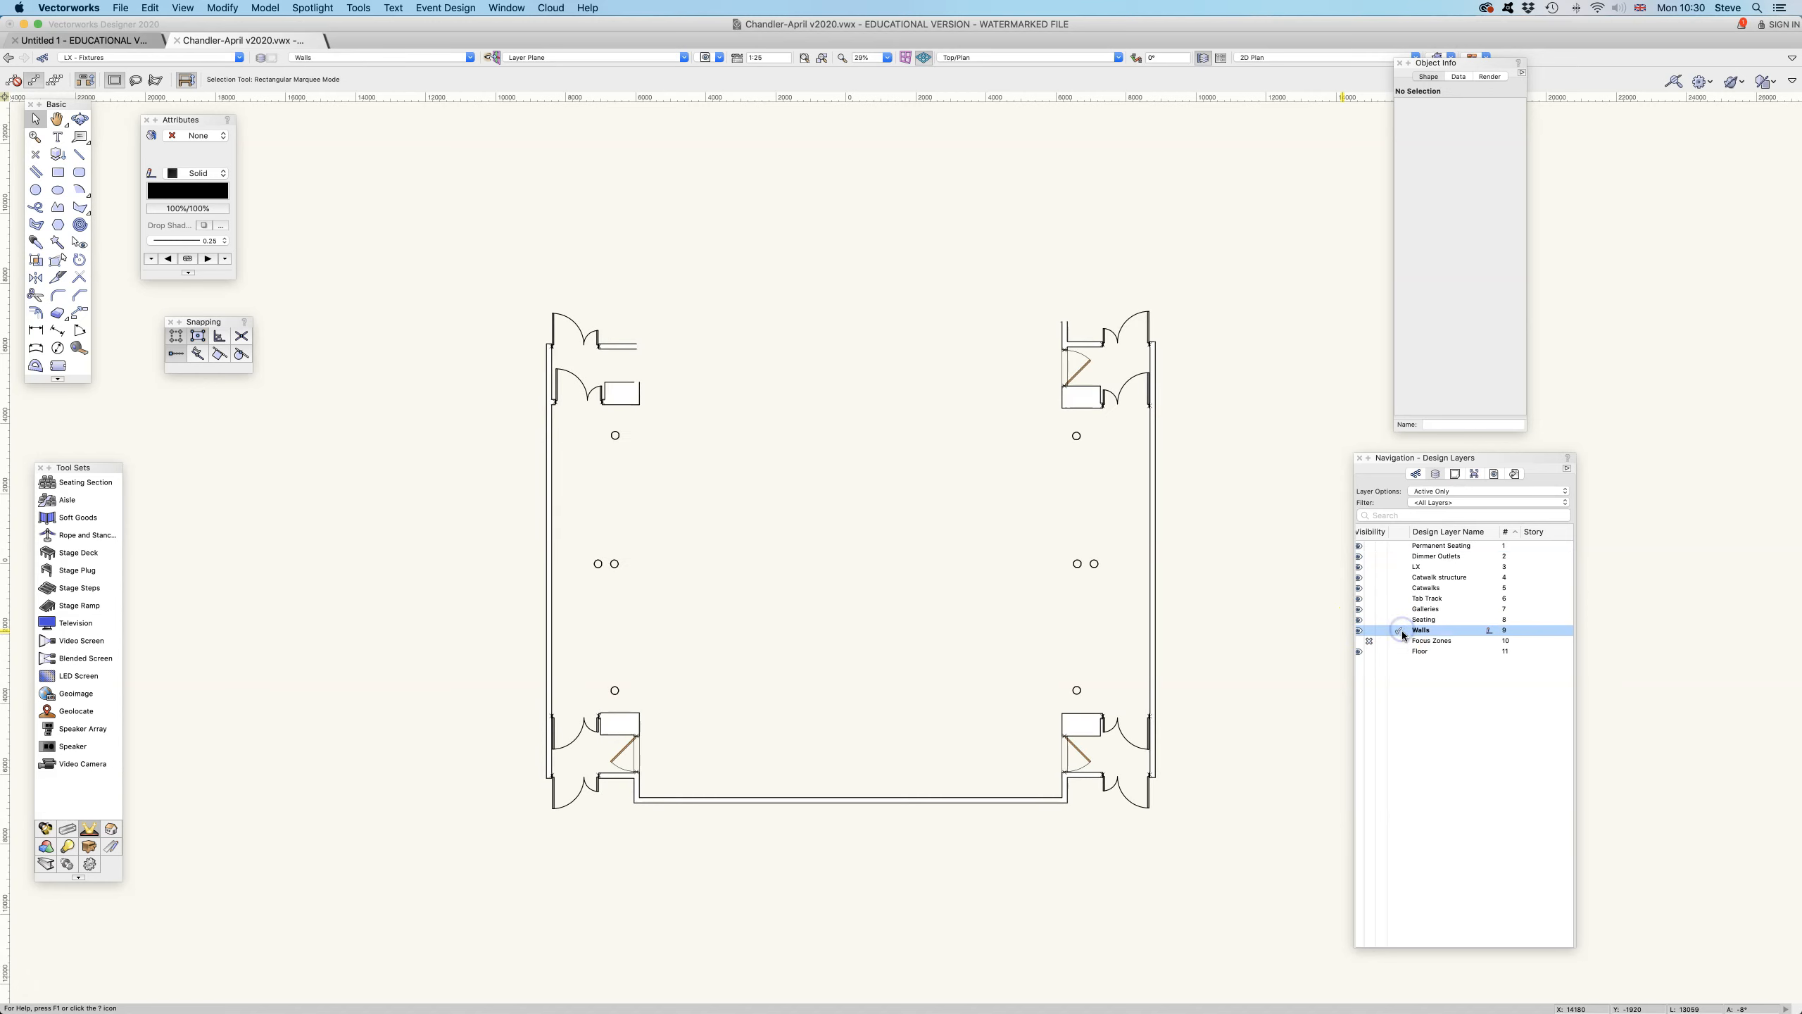
left_click(1398, 642)
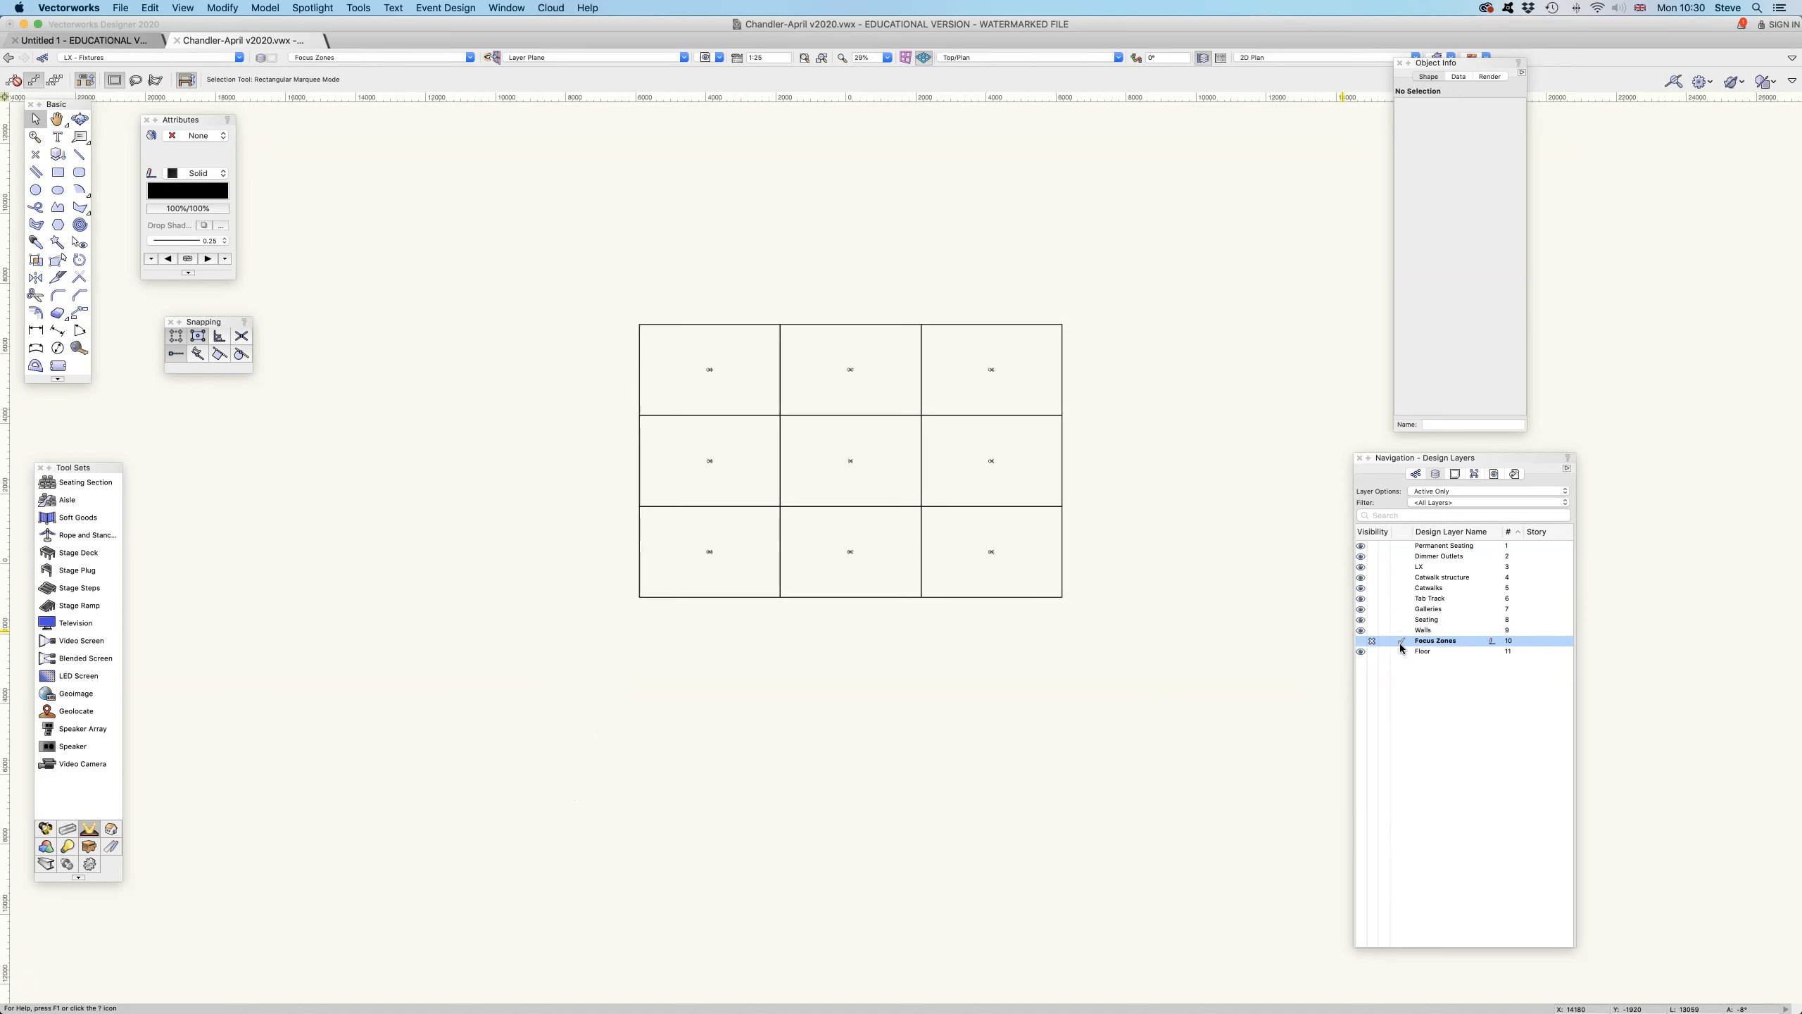
left_click(1403, 649)
left_click(1405, 651)
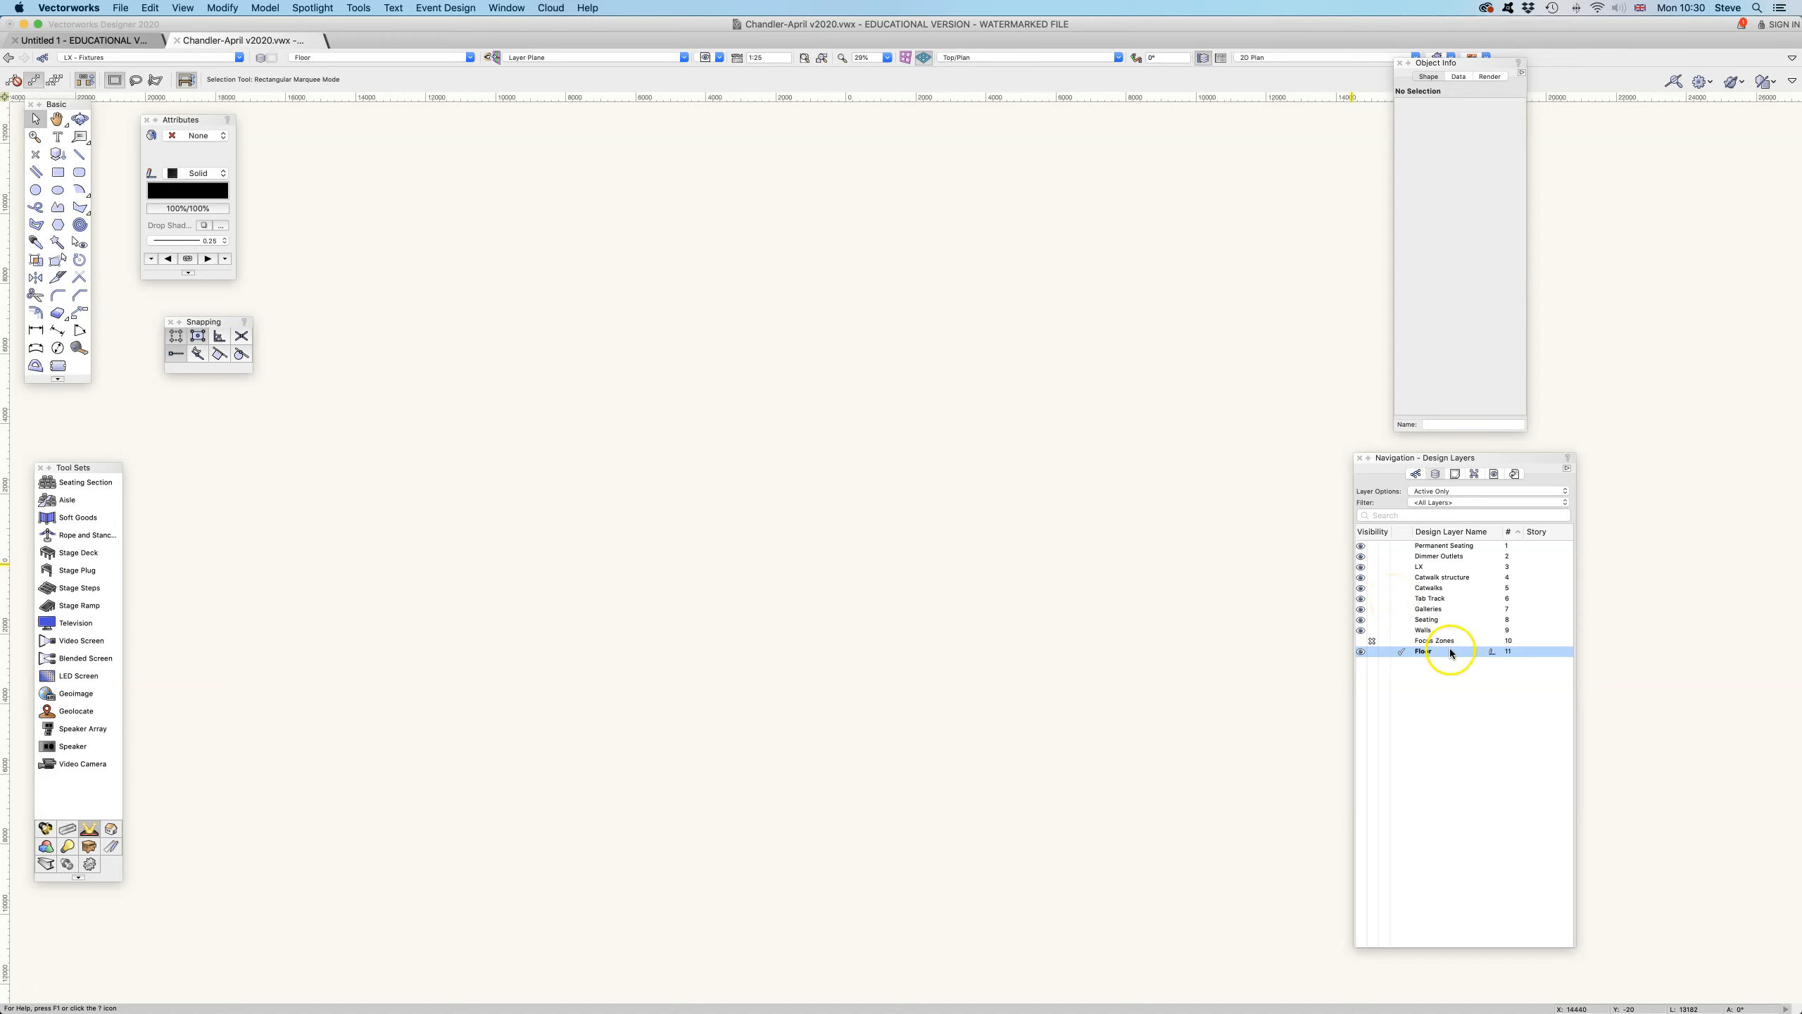
- Set the layer options to Show/Snap/Modify Others while Floor is the active layer
left_click(1461, 491)
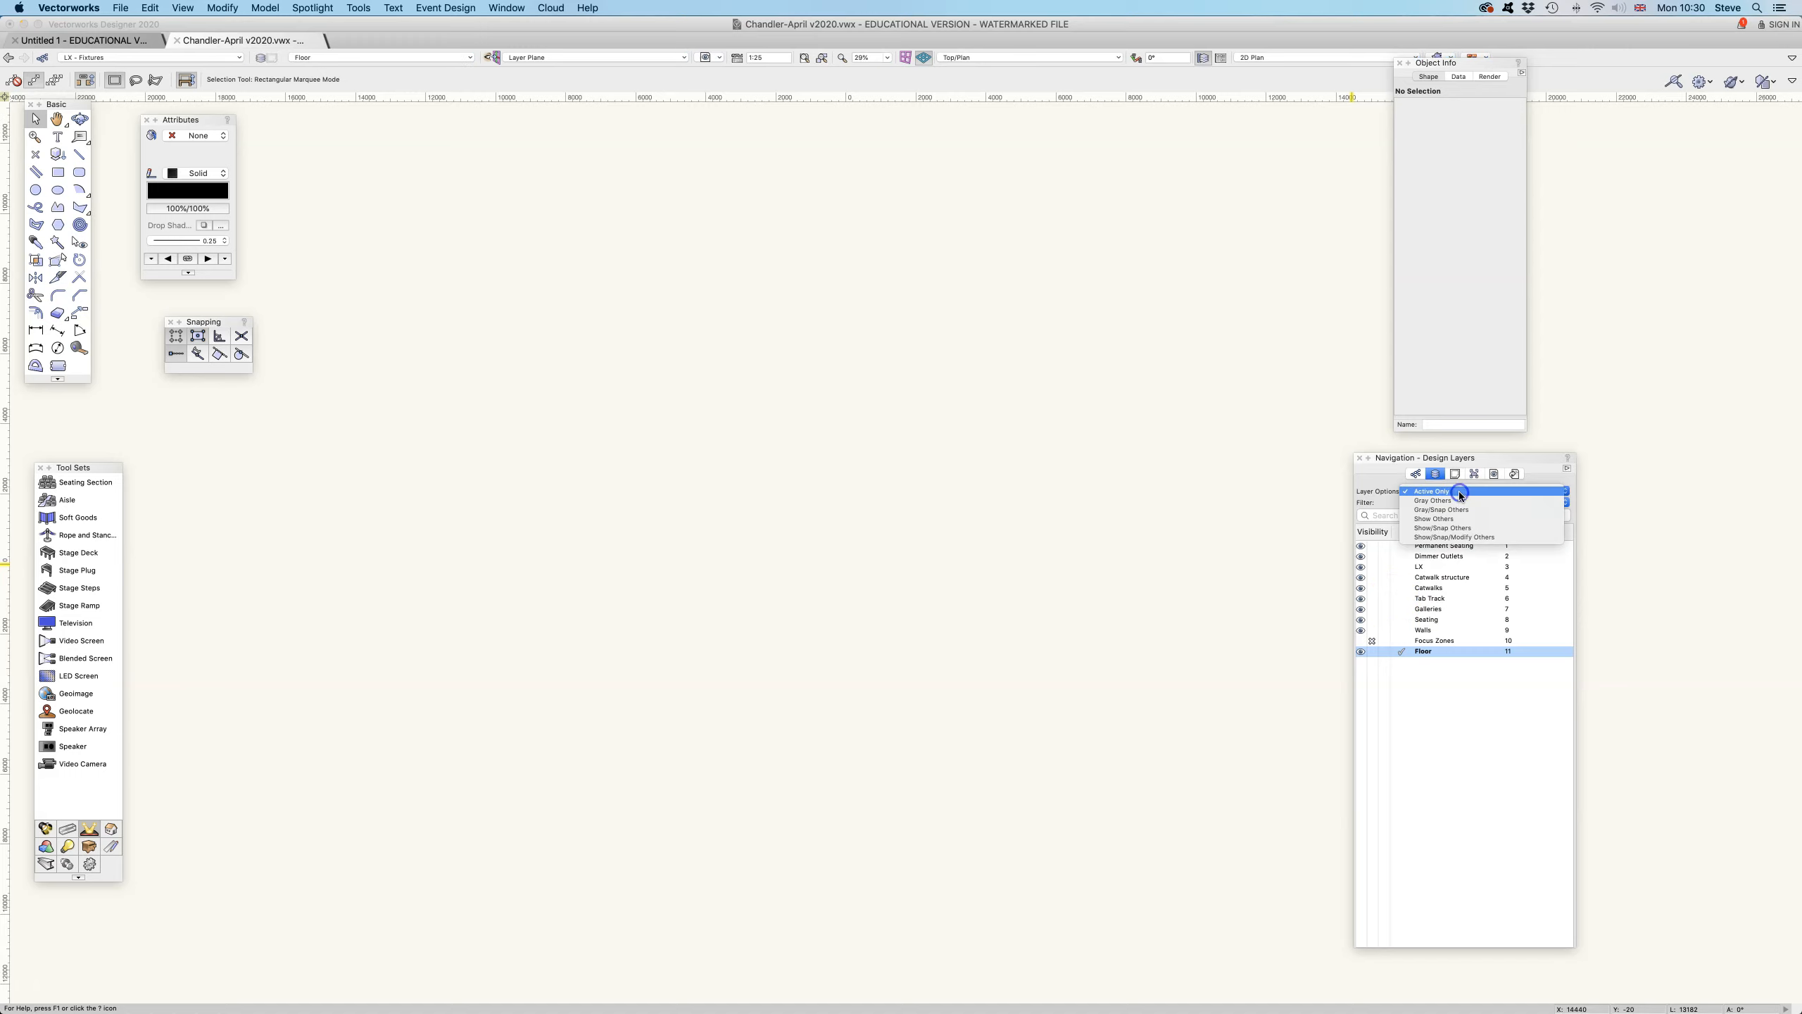
left_click(1461, 538)
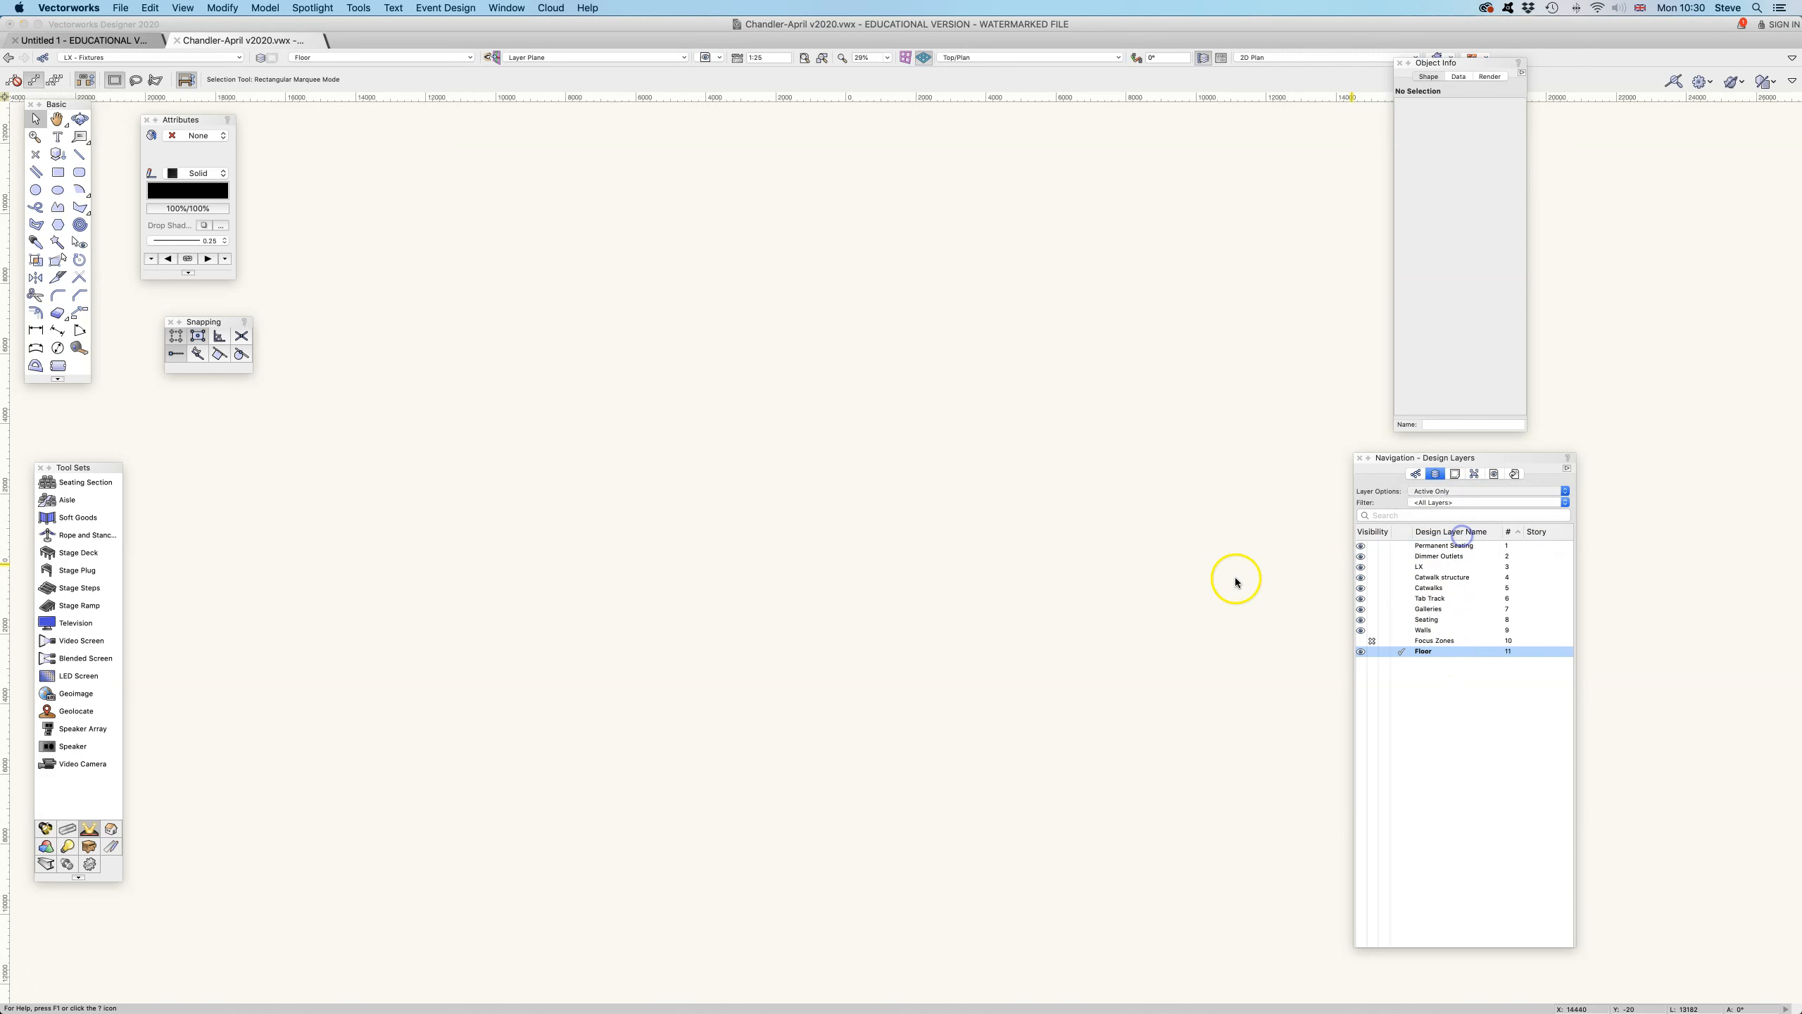
- Compare the list of classes with the list of design layers, ending on the design layers
left_click(1418, 476)
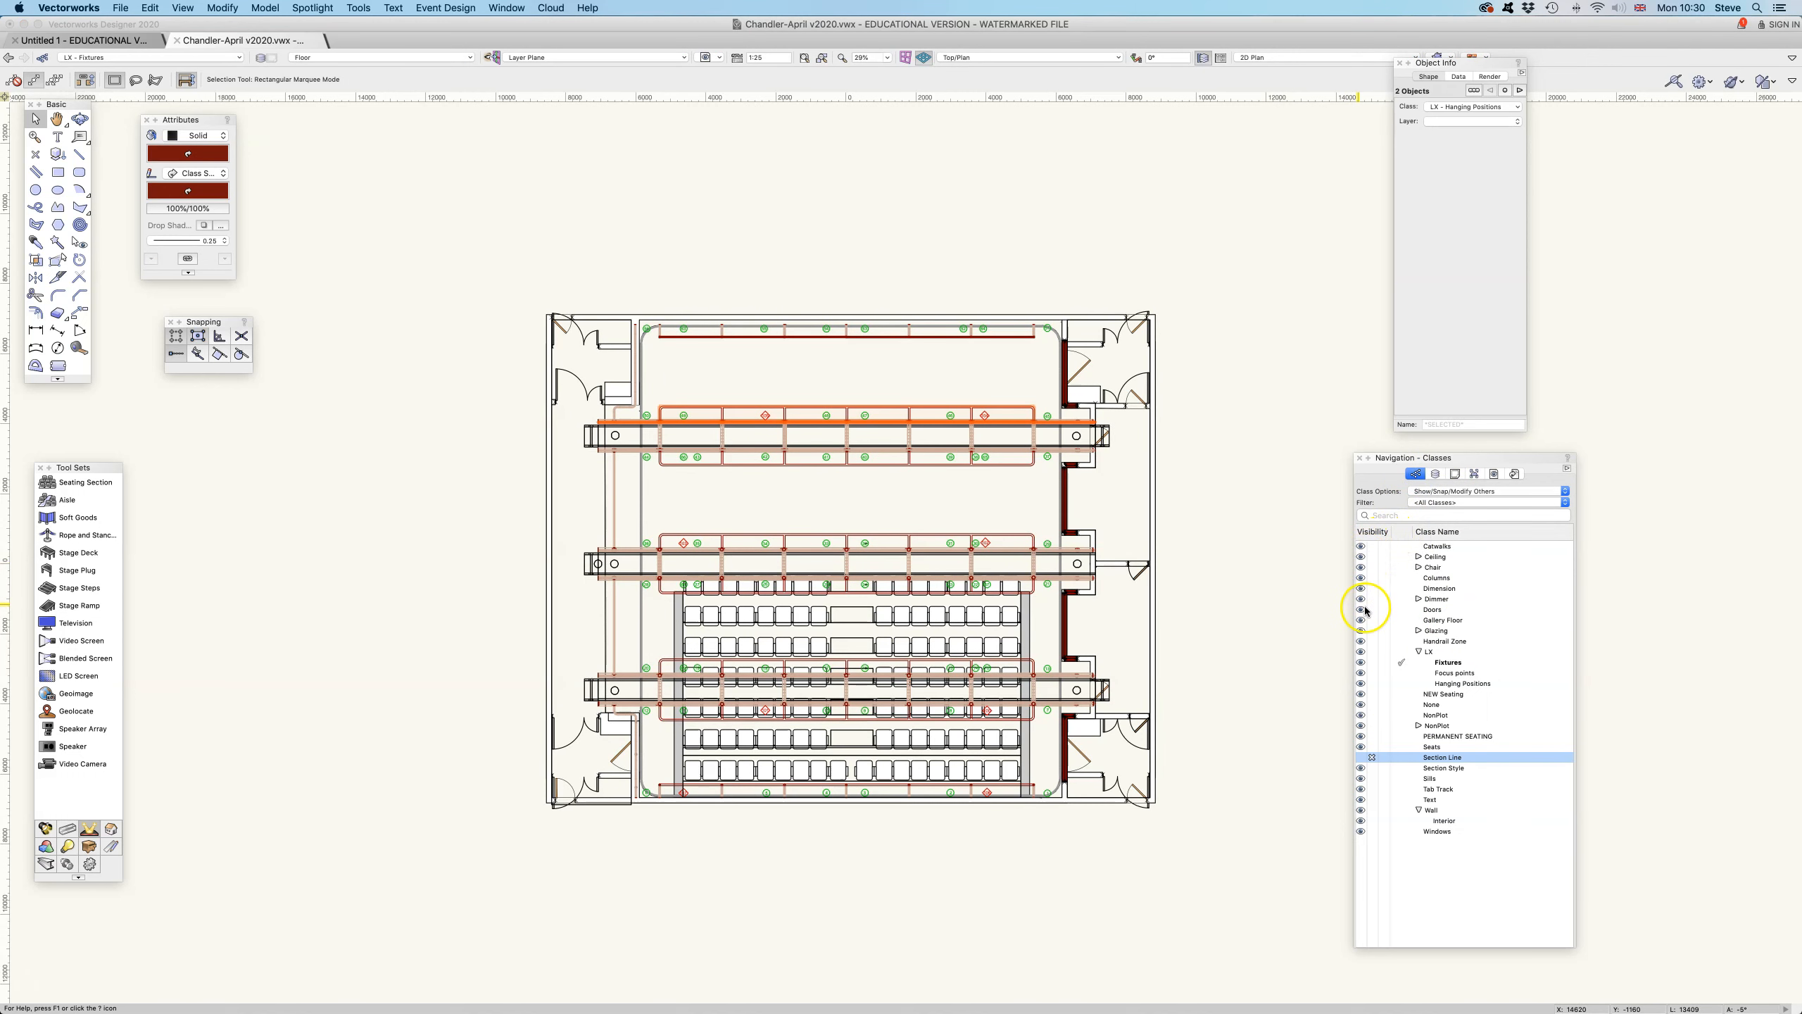
left_click(1435, 474)
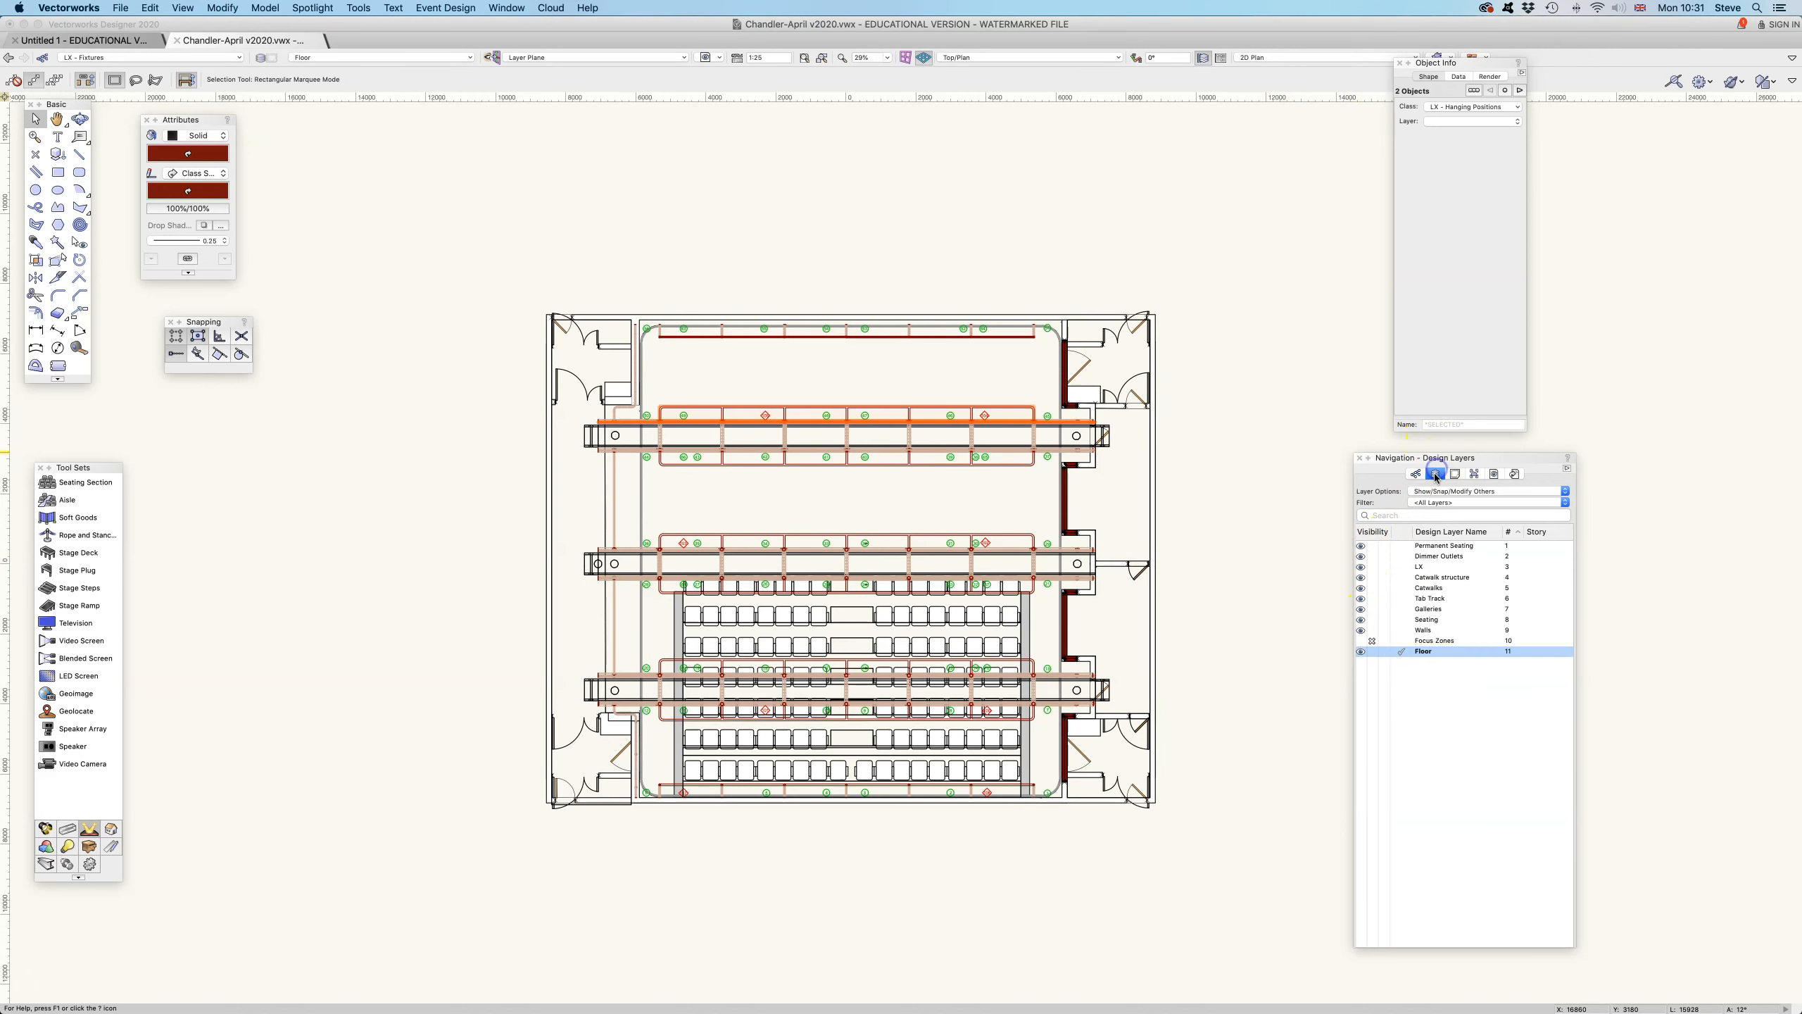
left_click(1417, 474)
left_click(1434, 474)
left_click(1248, 511)
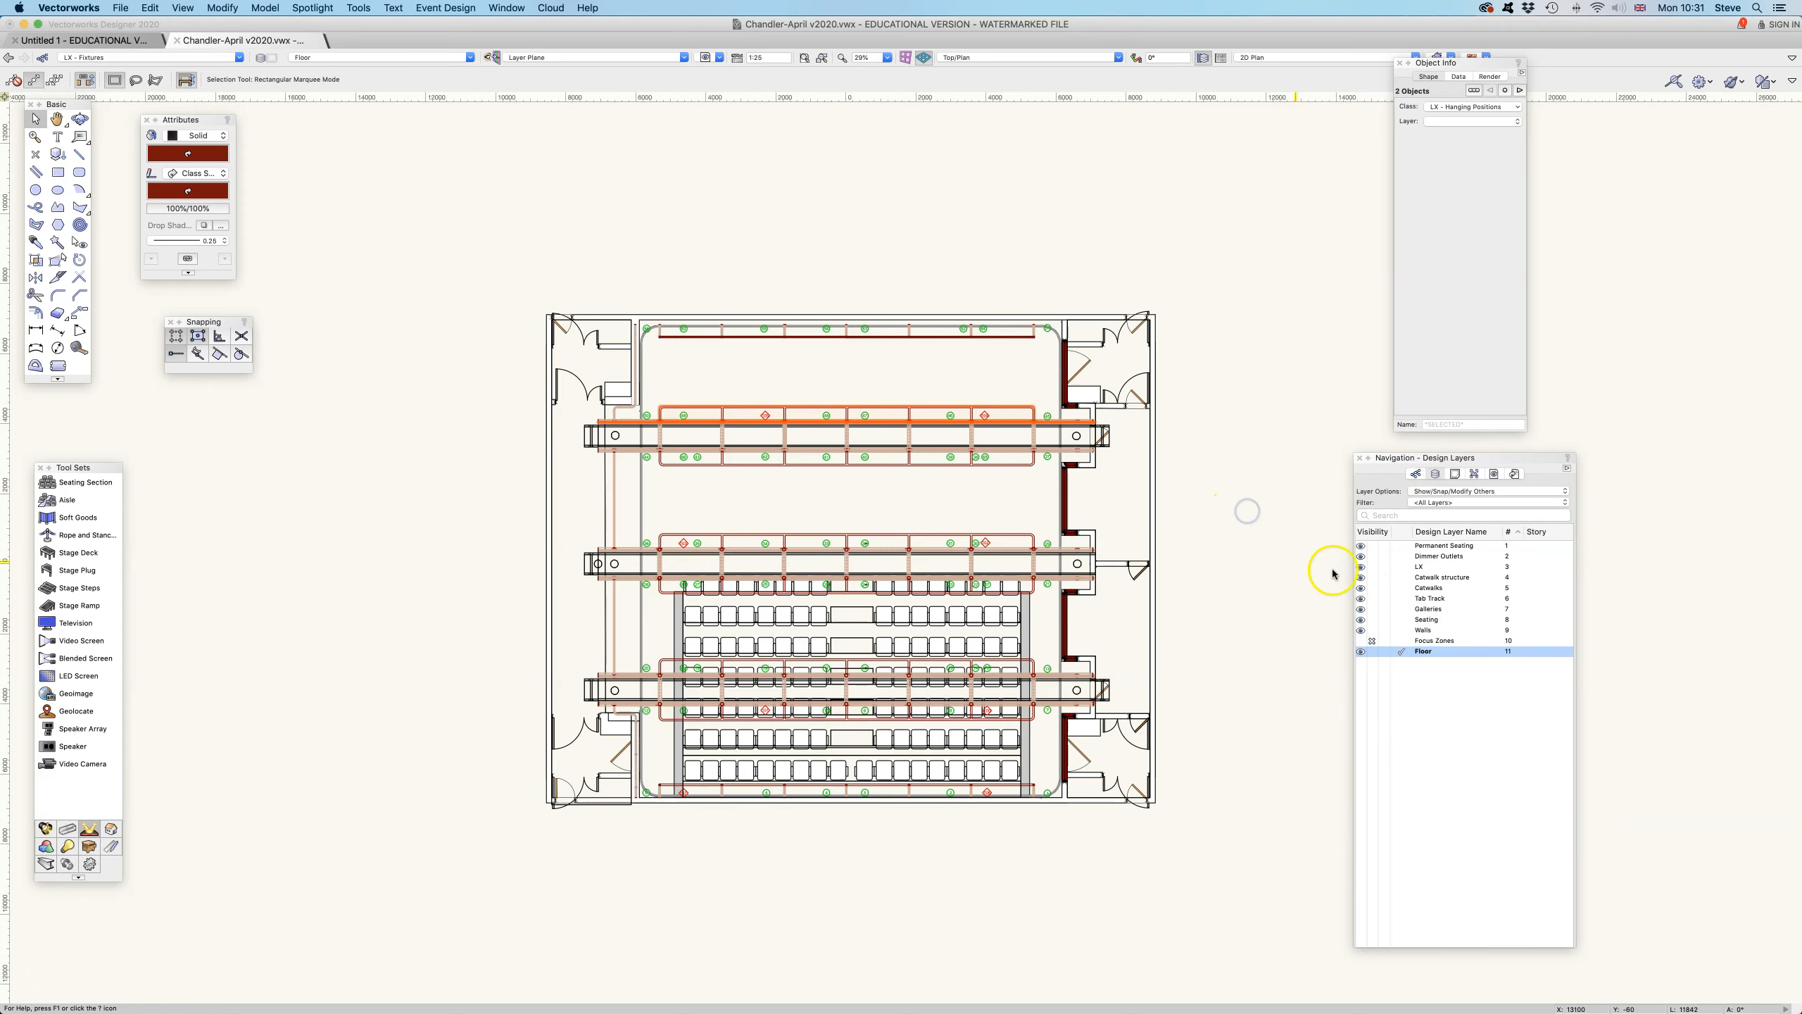
- Gray out the Galleries layer and make Catwalks the active layer
left_click(1402, 609)
left_click(1402, 588)
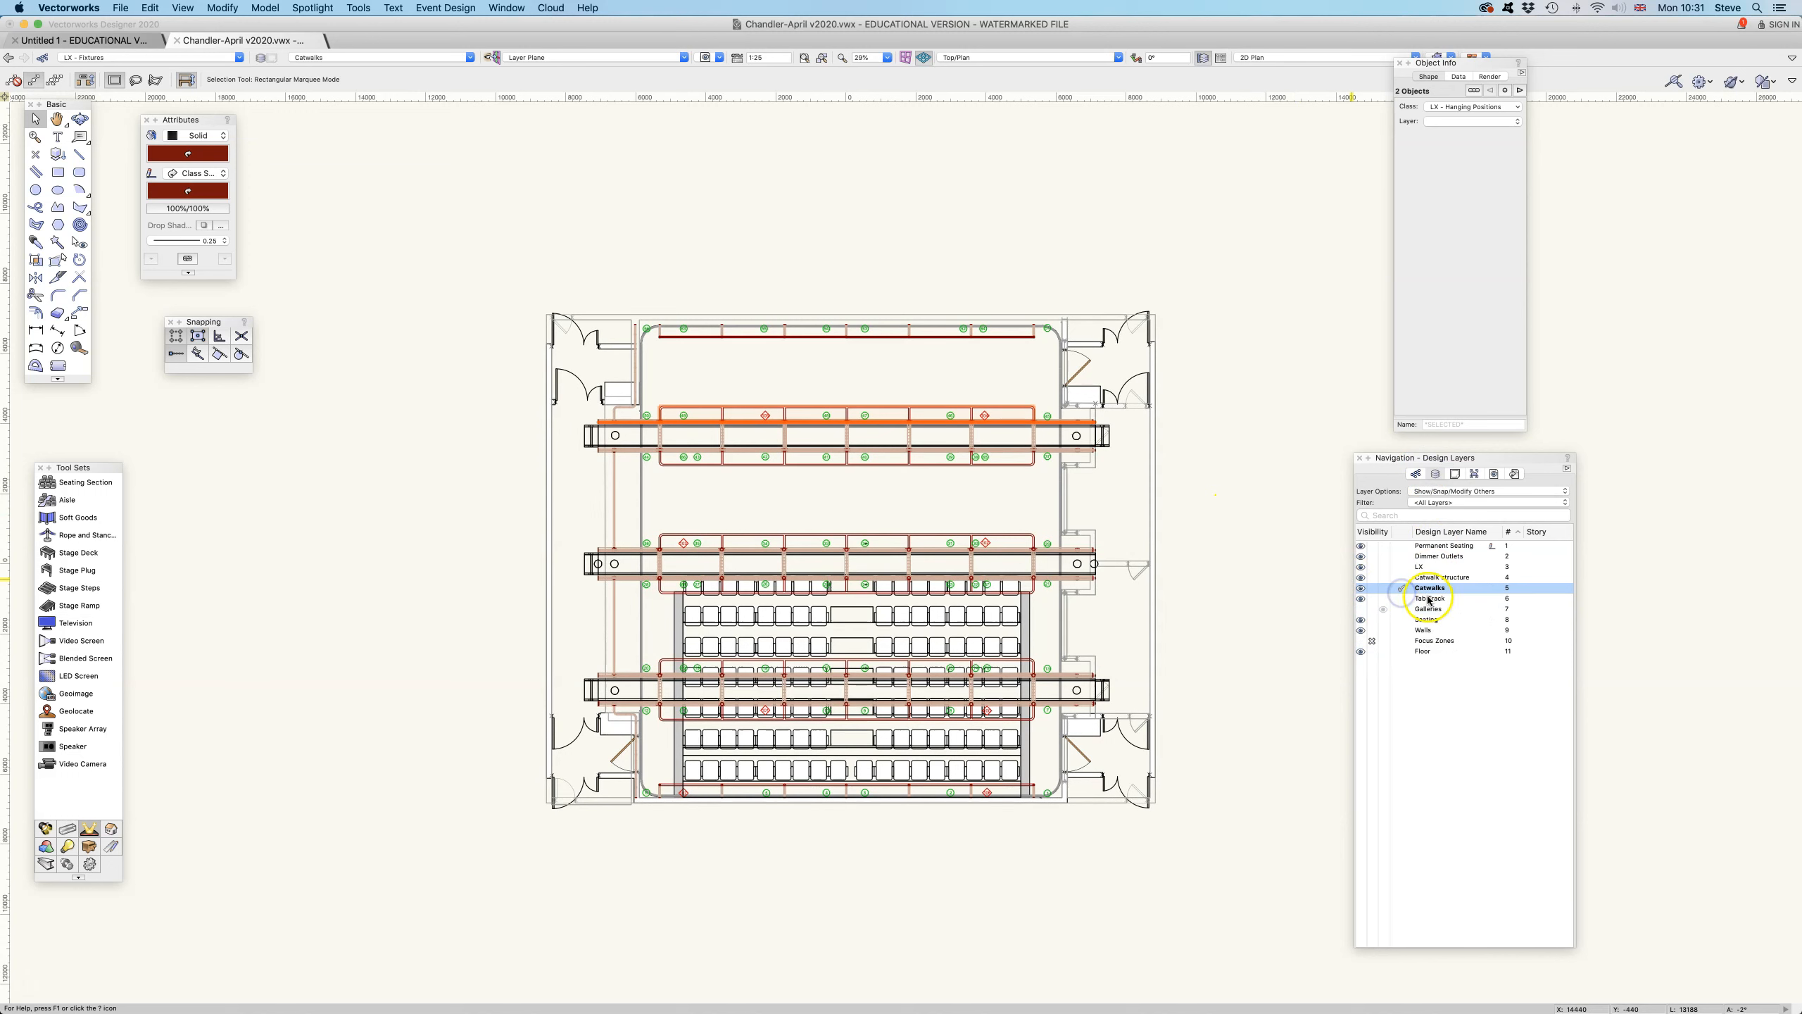
- Try displaying the Focus Zones layer by making it active and visible, and return to Catwalks as the active layer
left_click(1402, 641)
left_click(1363, 641)
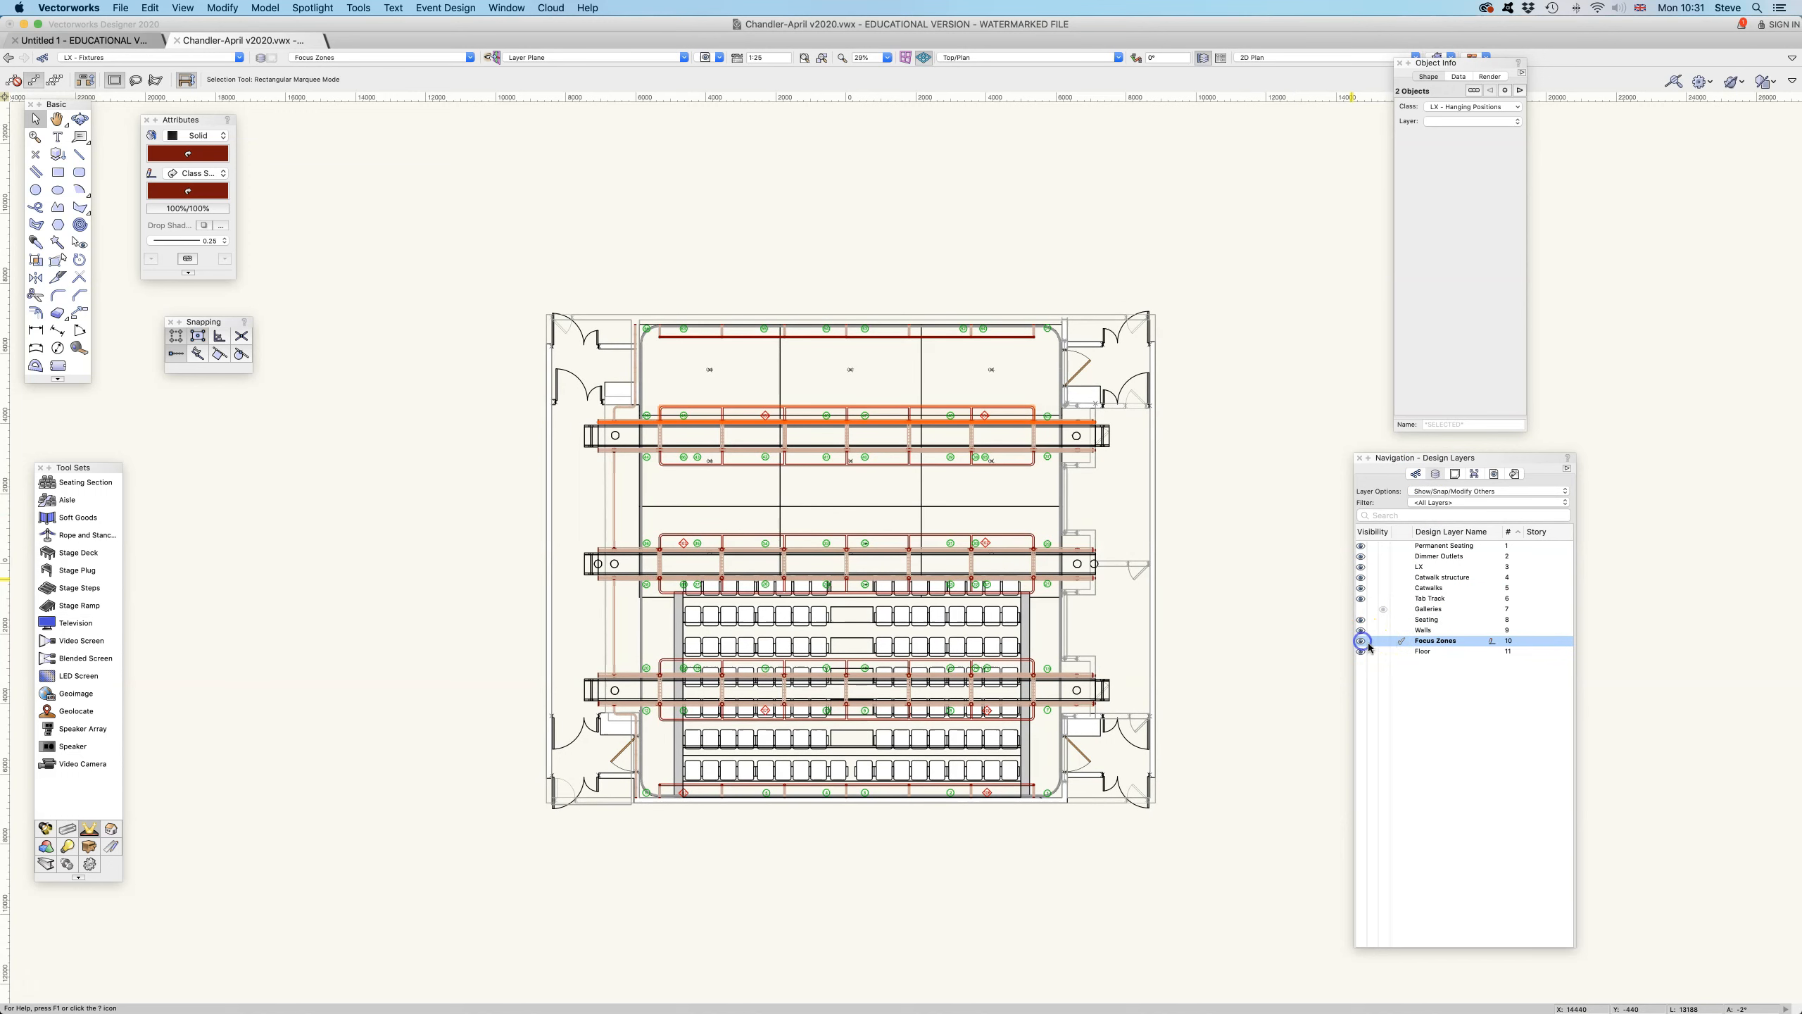
left_click(1403, 588)
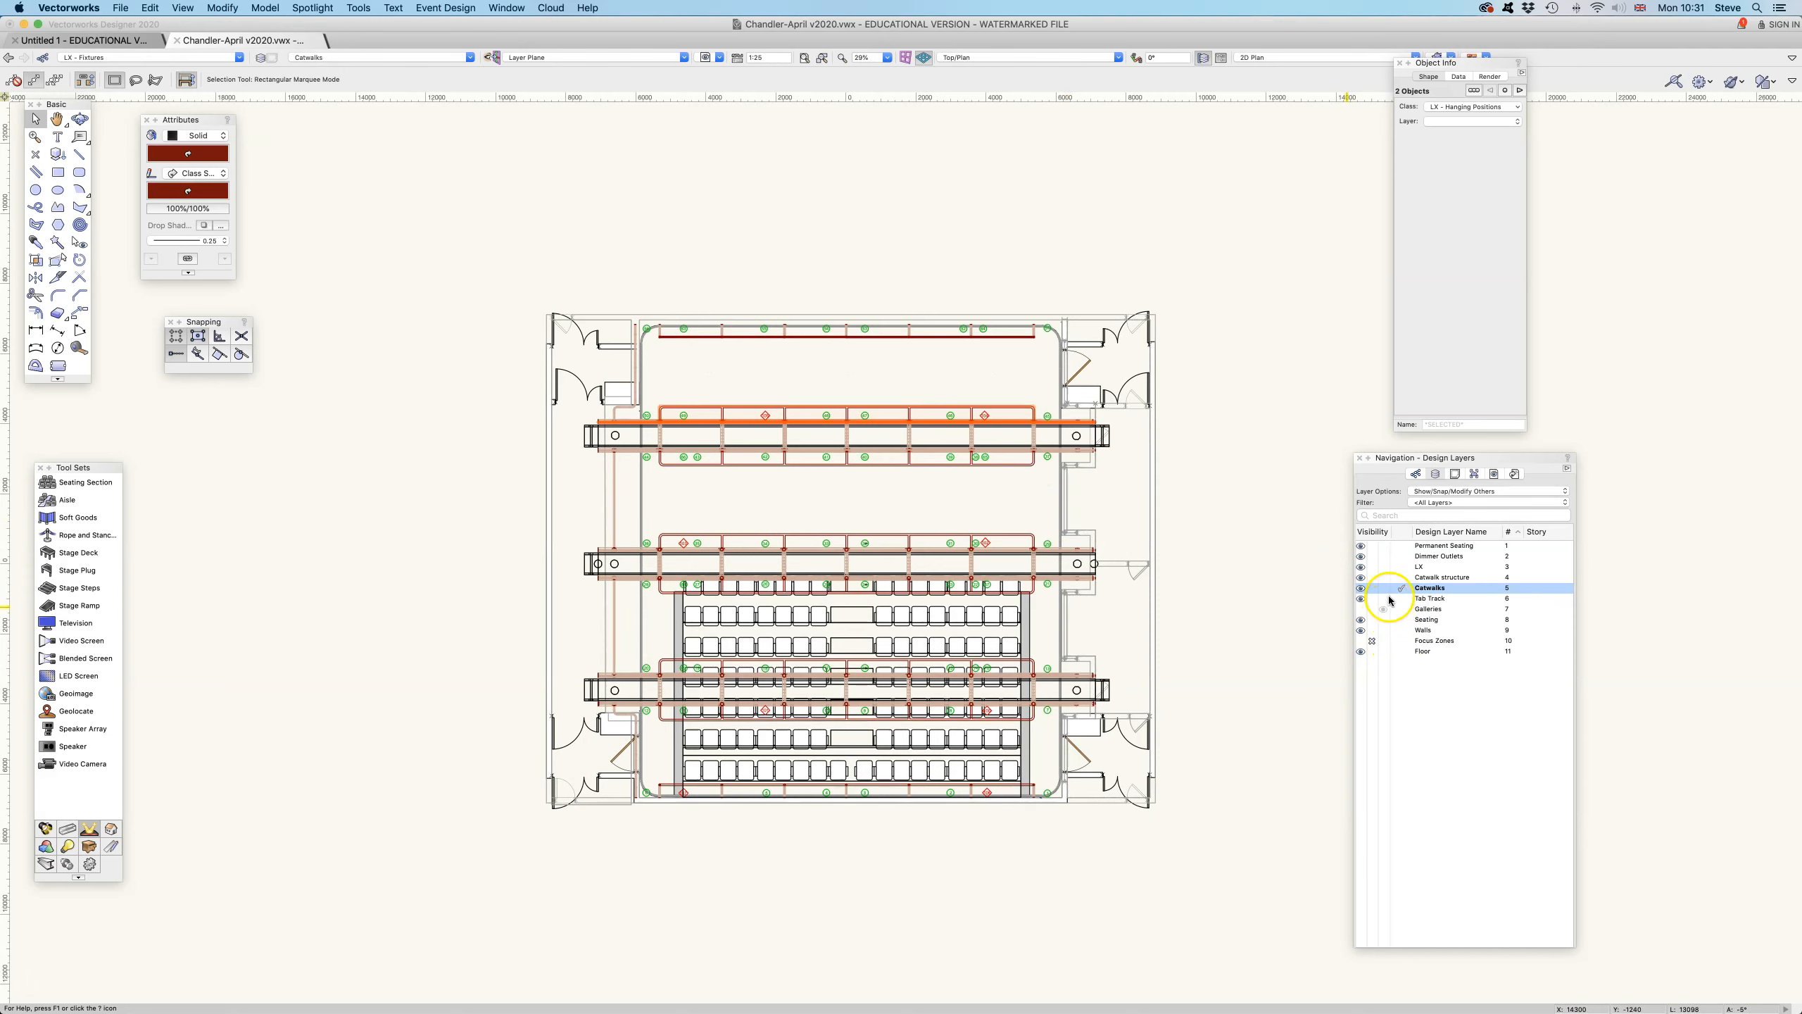
- Hide the Dimmer Outlets, Galleries, Catwalk structure, LX and Catwalks layers, clearing the selection of the hanging positions
left_click(1373, 556)
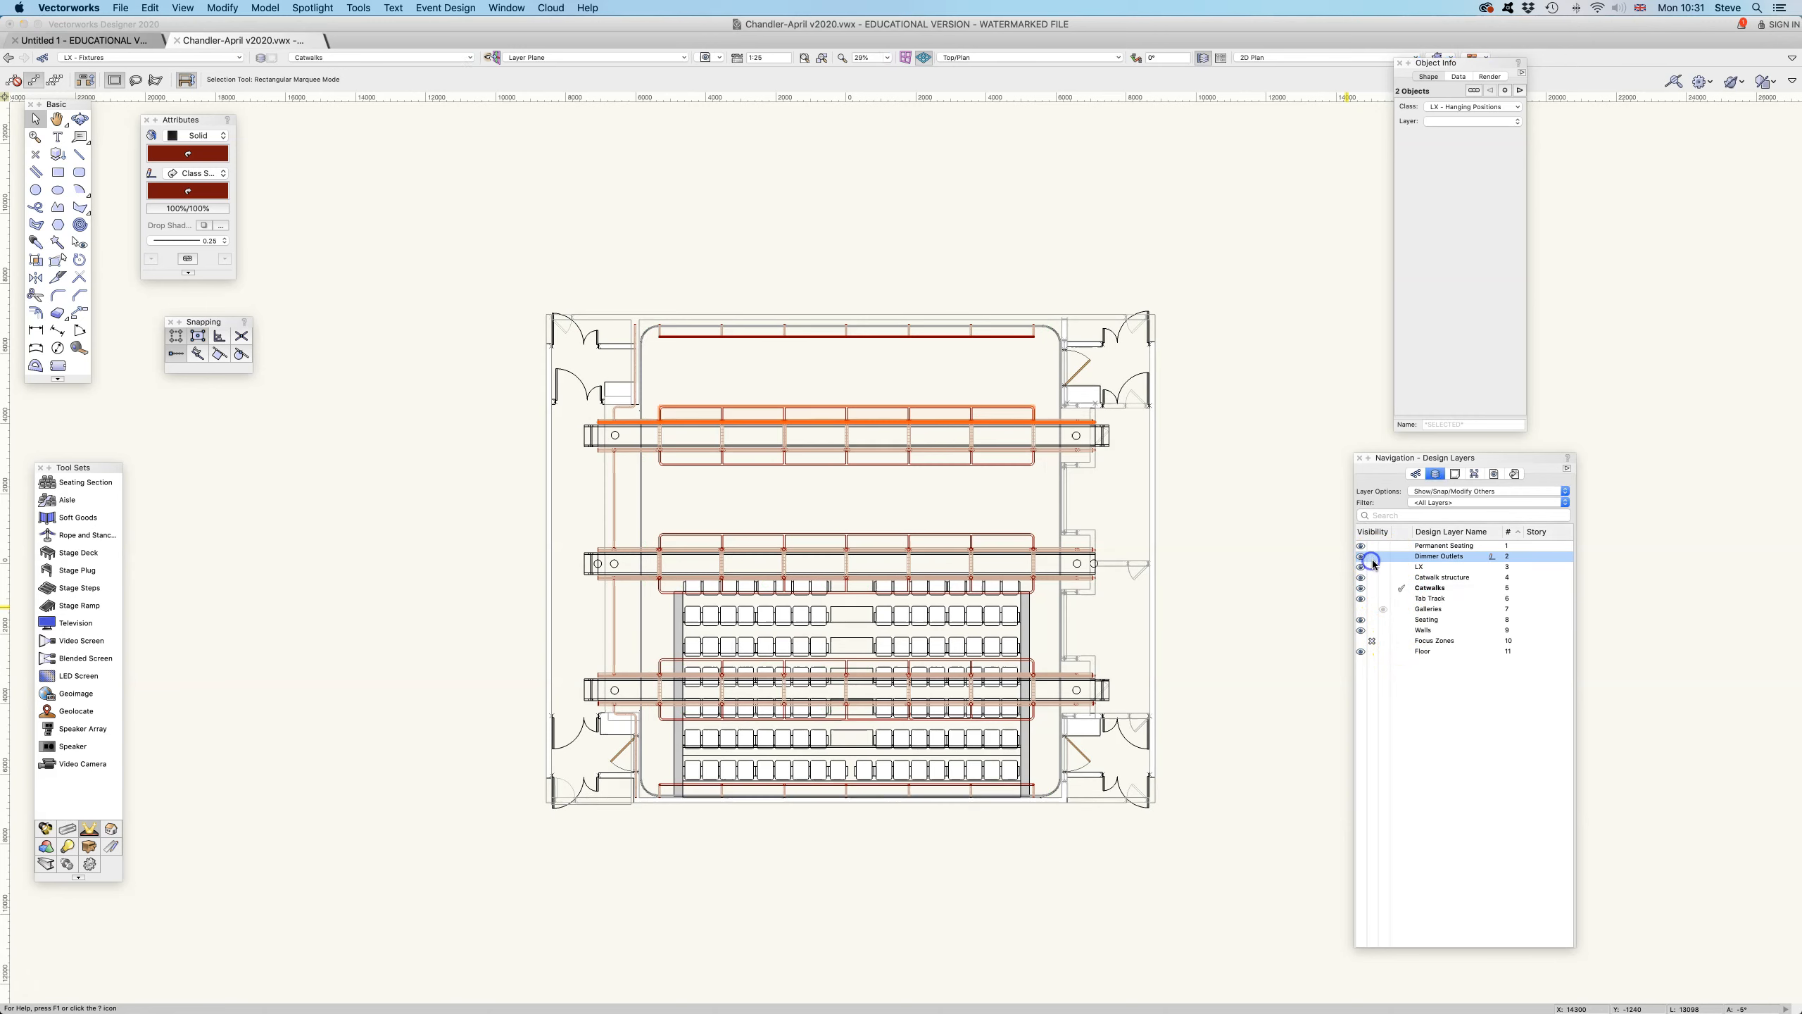
left_click(1197, 529)
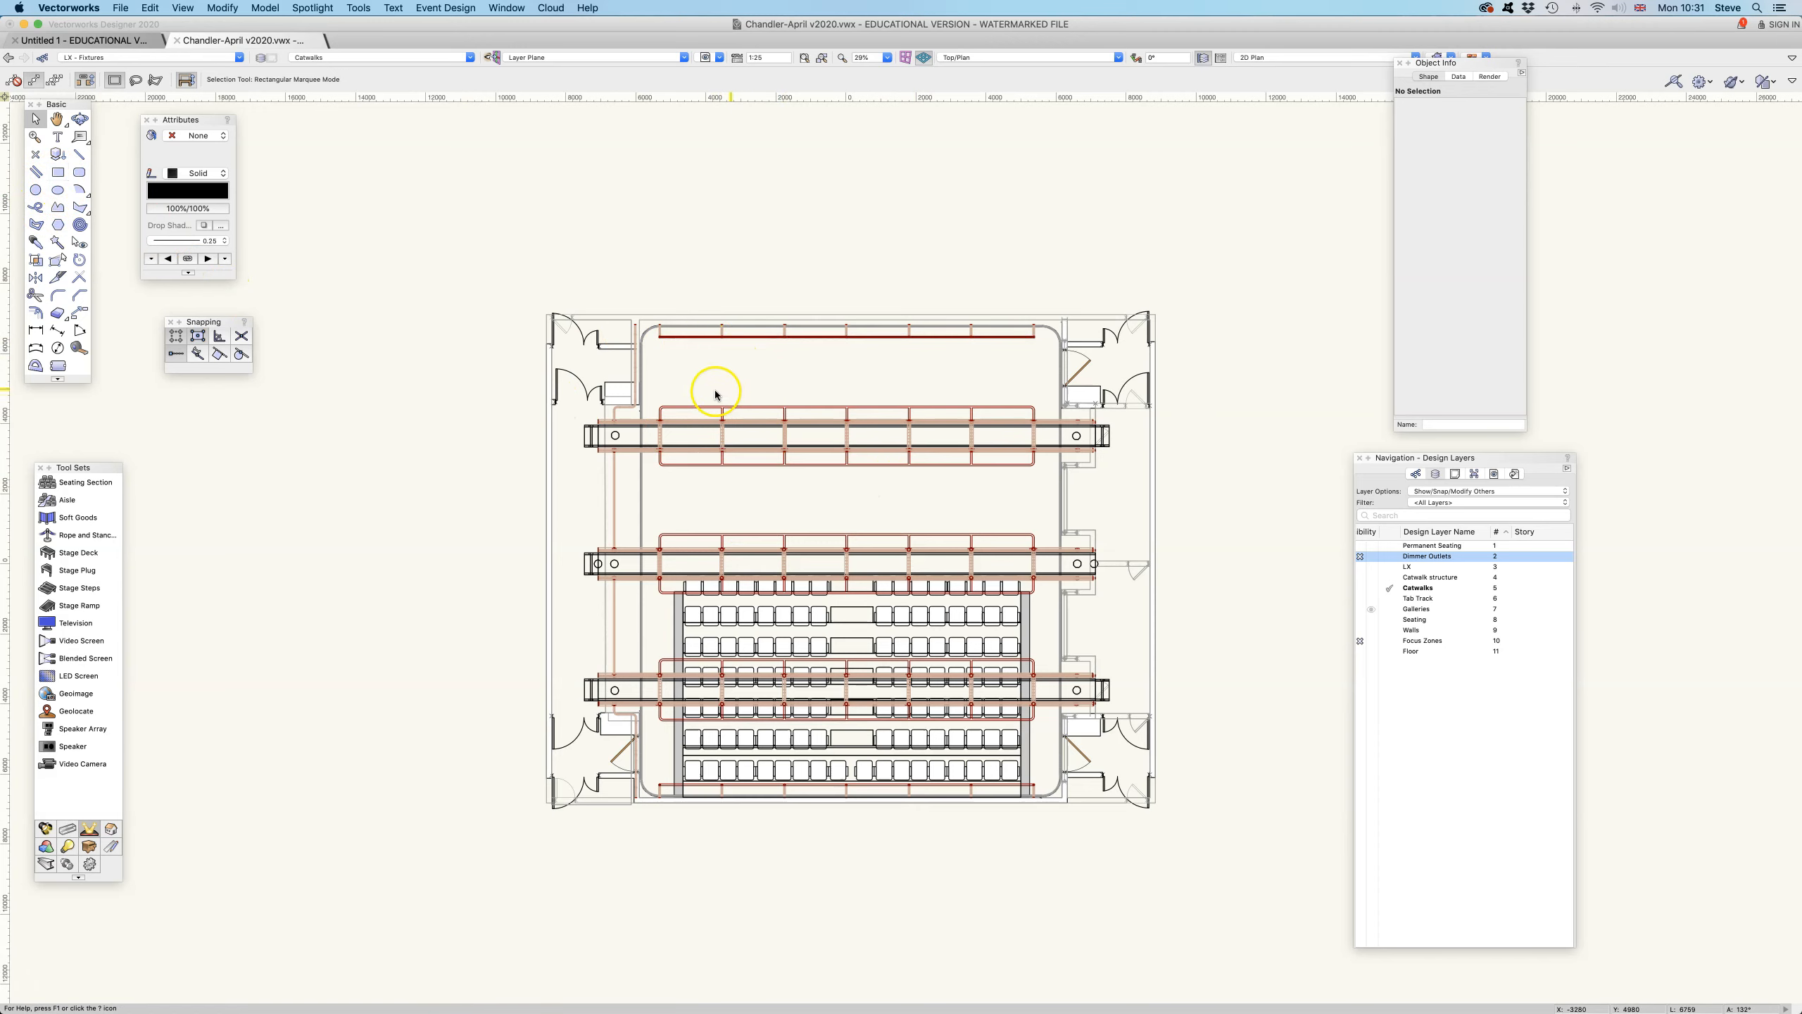
left_click(1370, 611)
scroll(1412, 689, "left", 2)
left_click(1371, 577)
left_click(1372, 566)
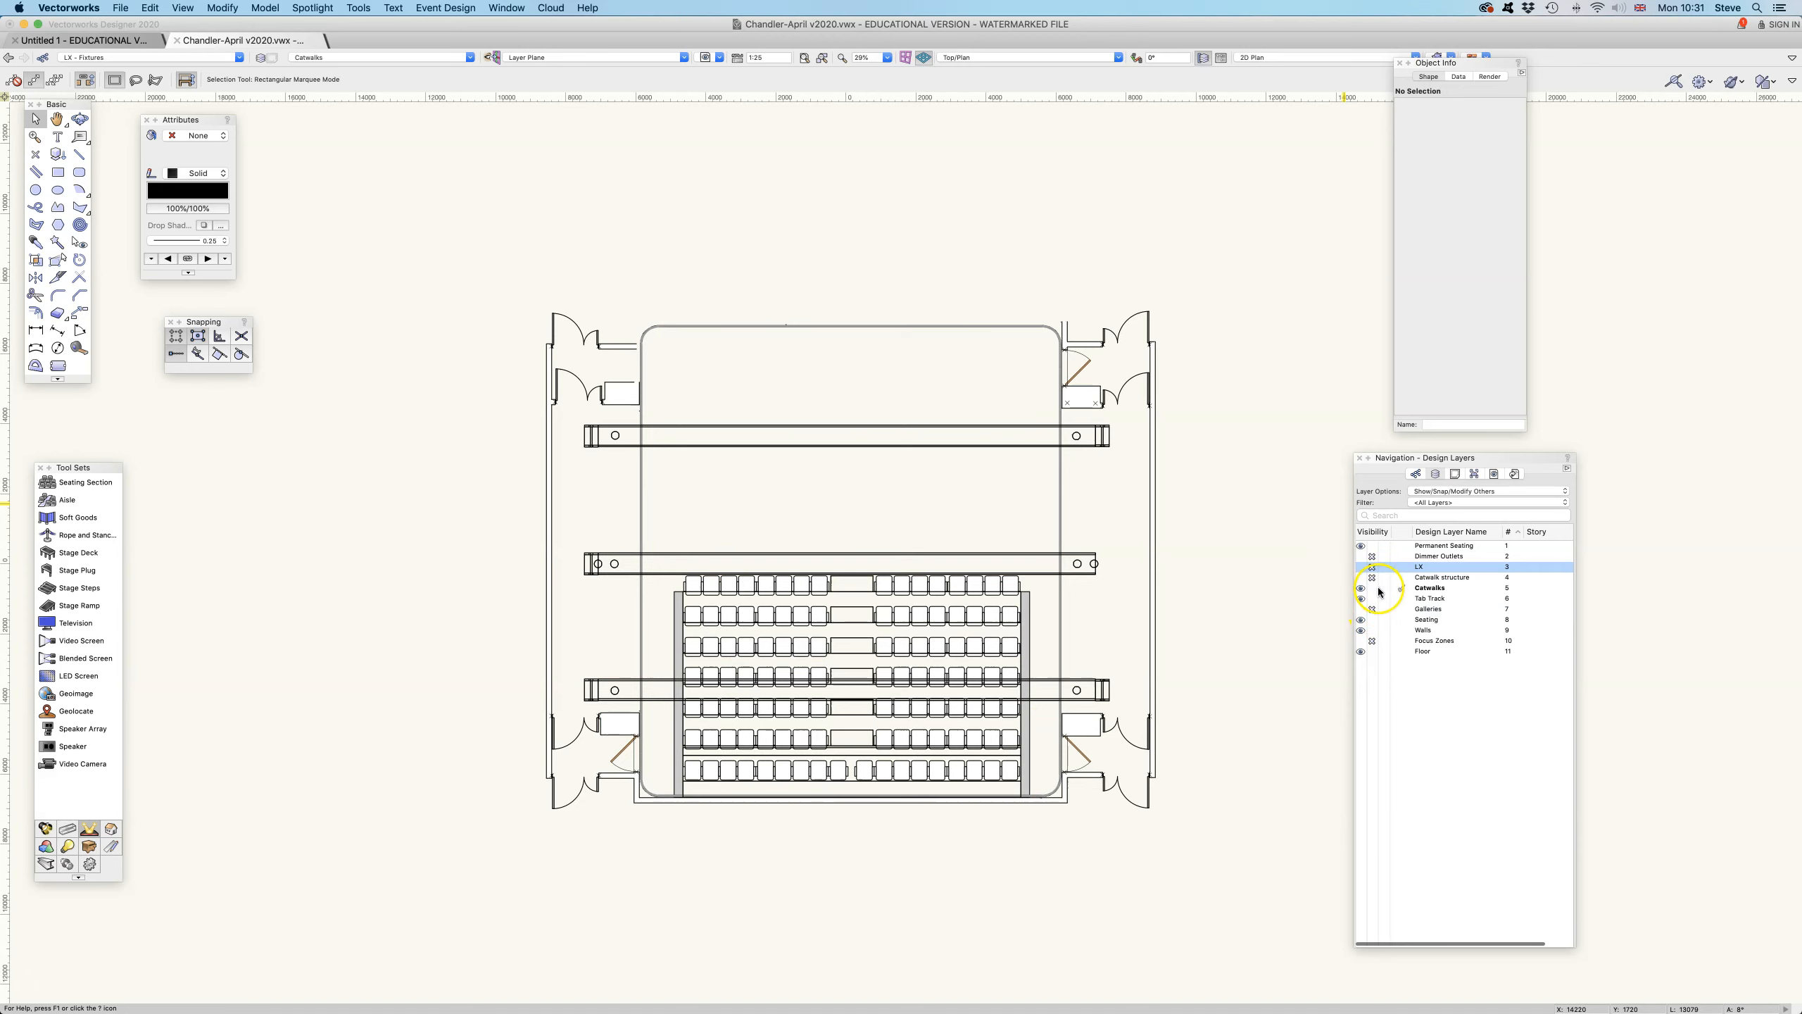
left_click(1372, 588)
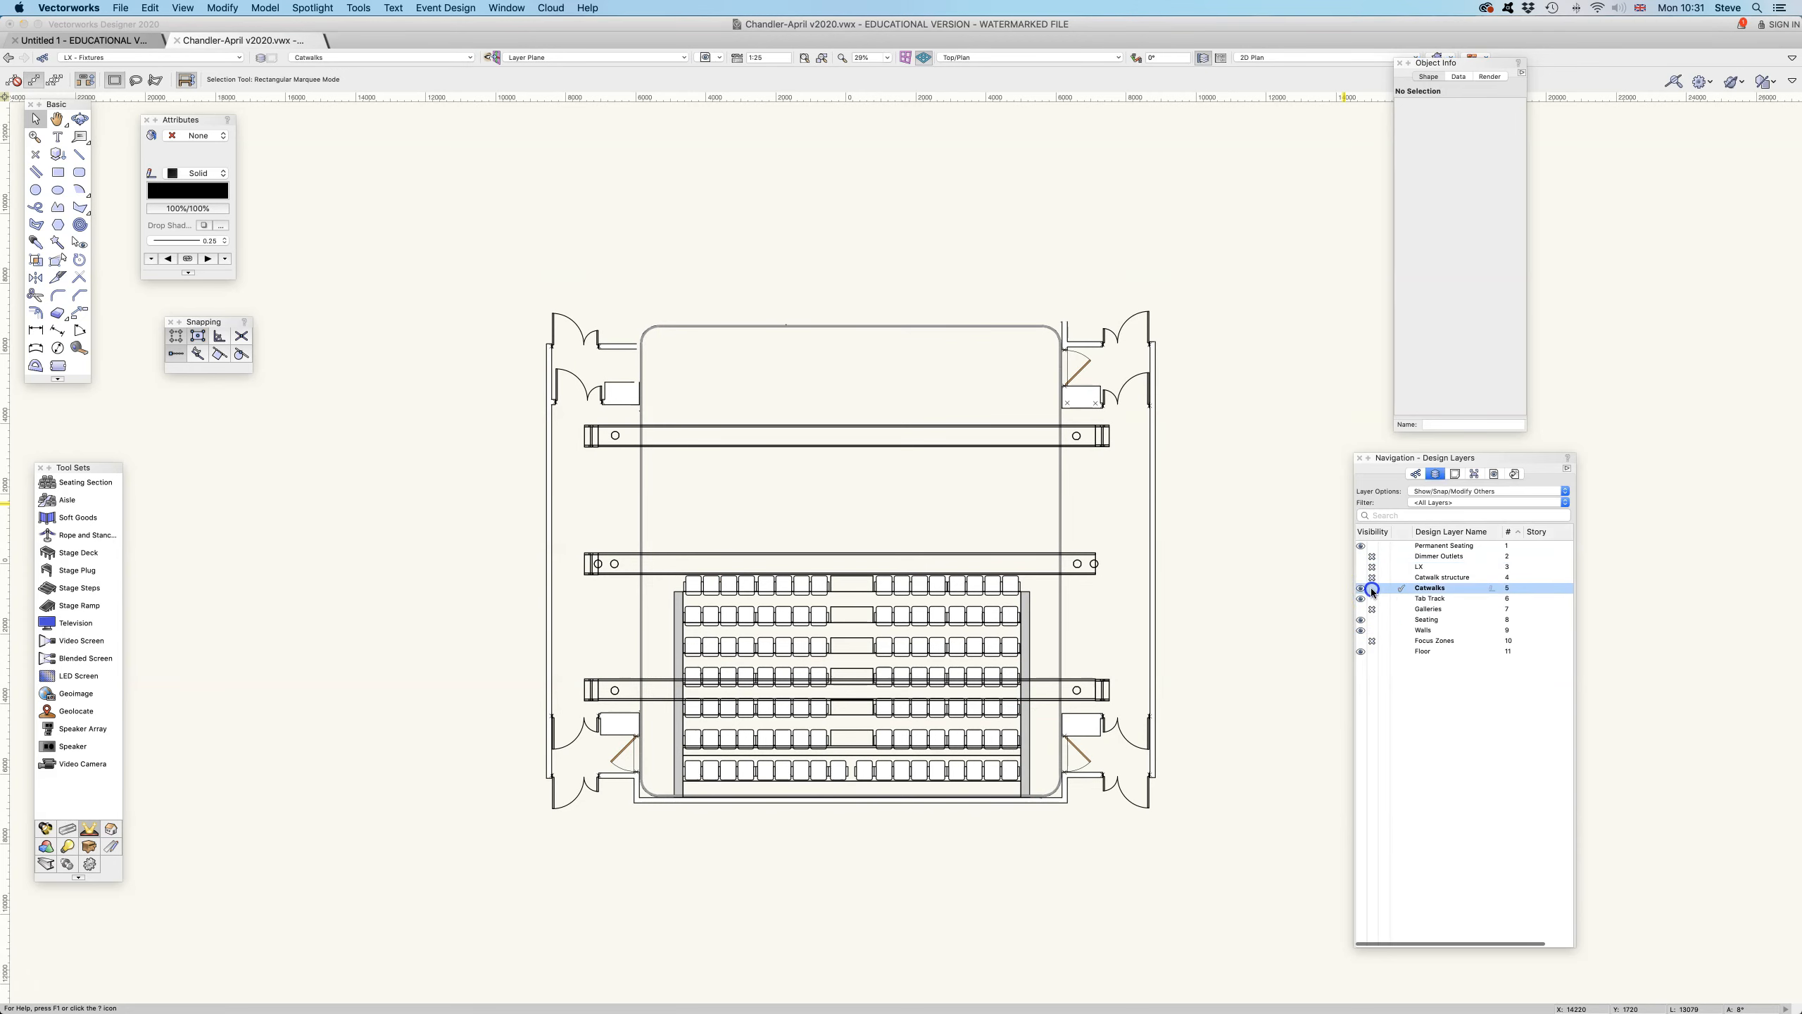
- Make Floor the active layer and hide the Tab Track layer
left_click(1398, 651)
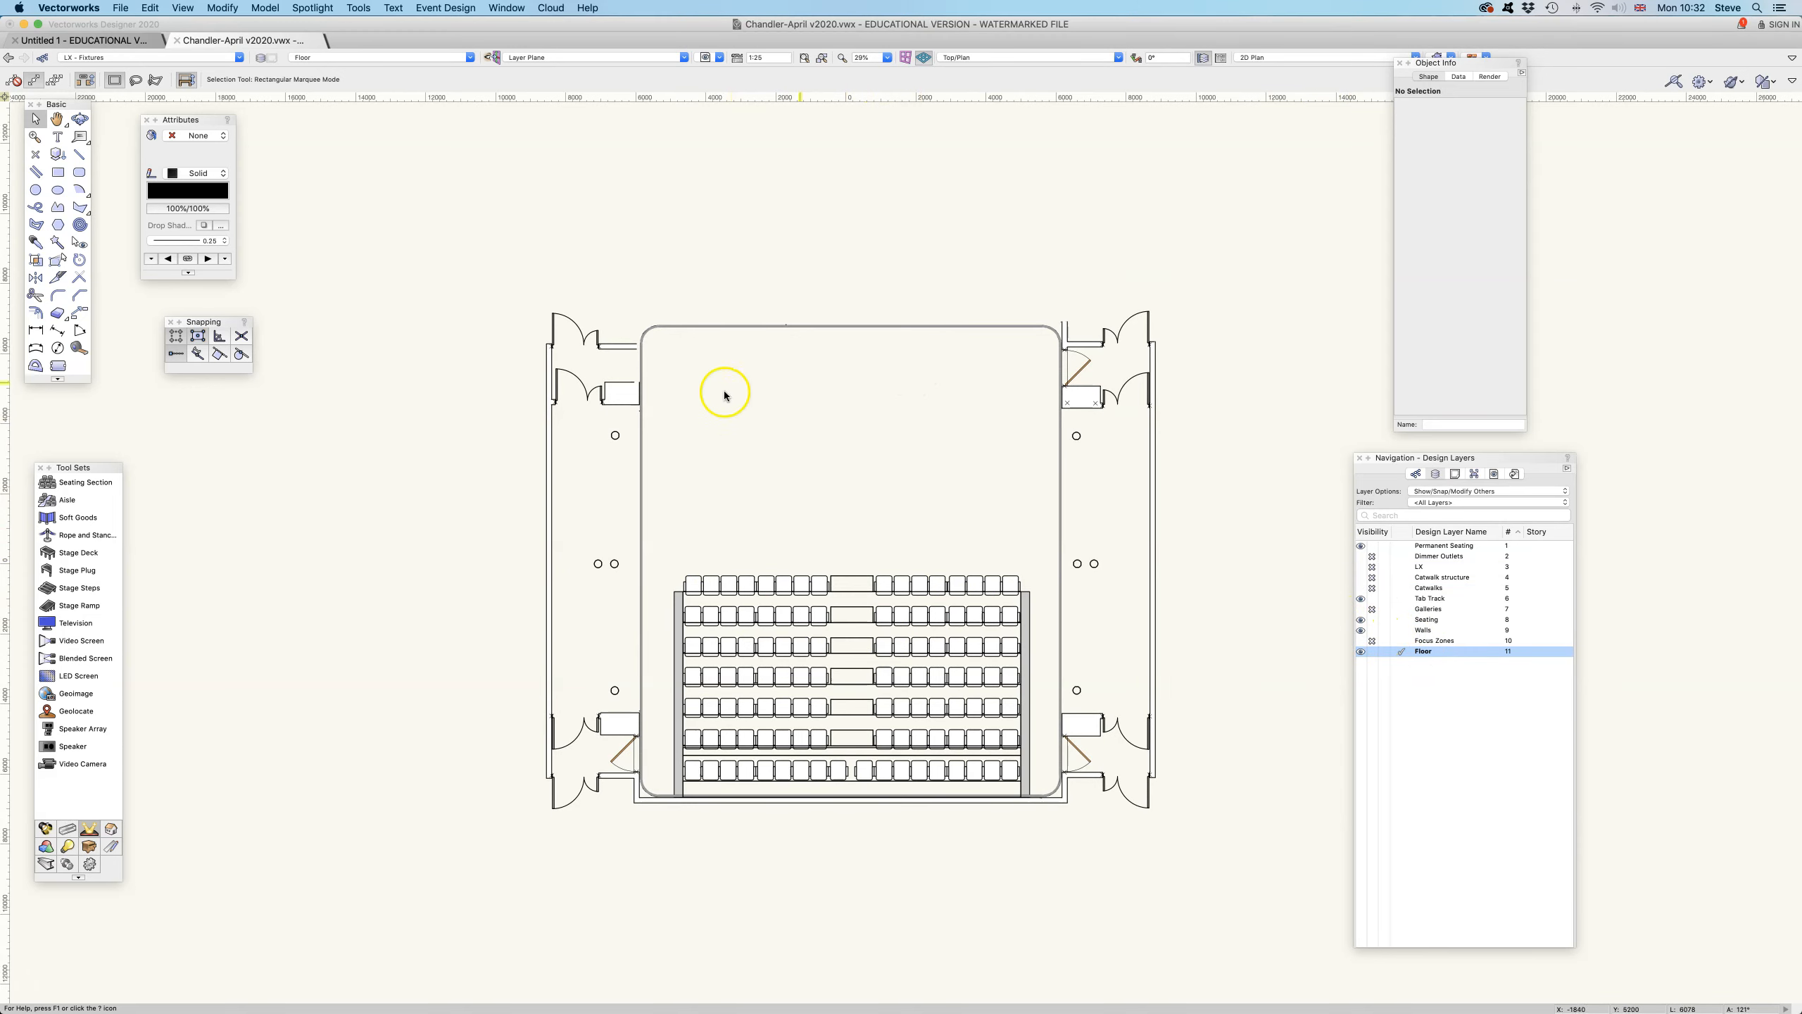
left_click(1372, 598)
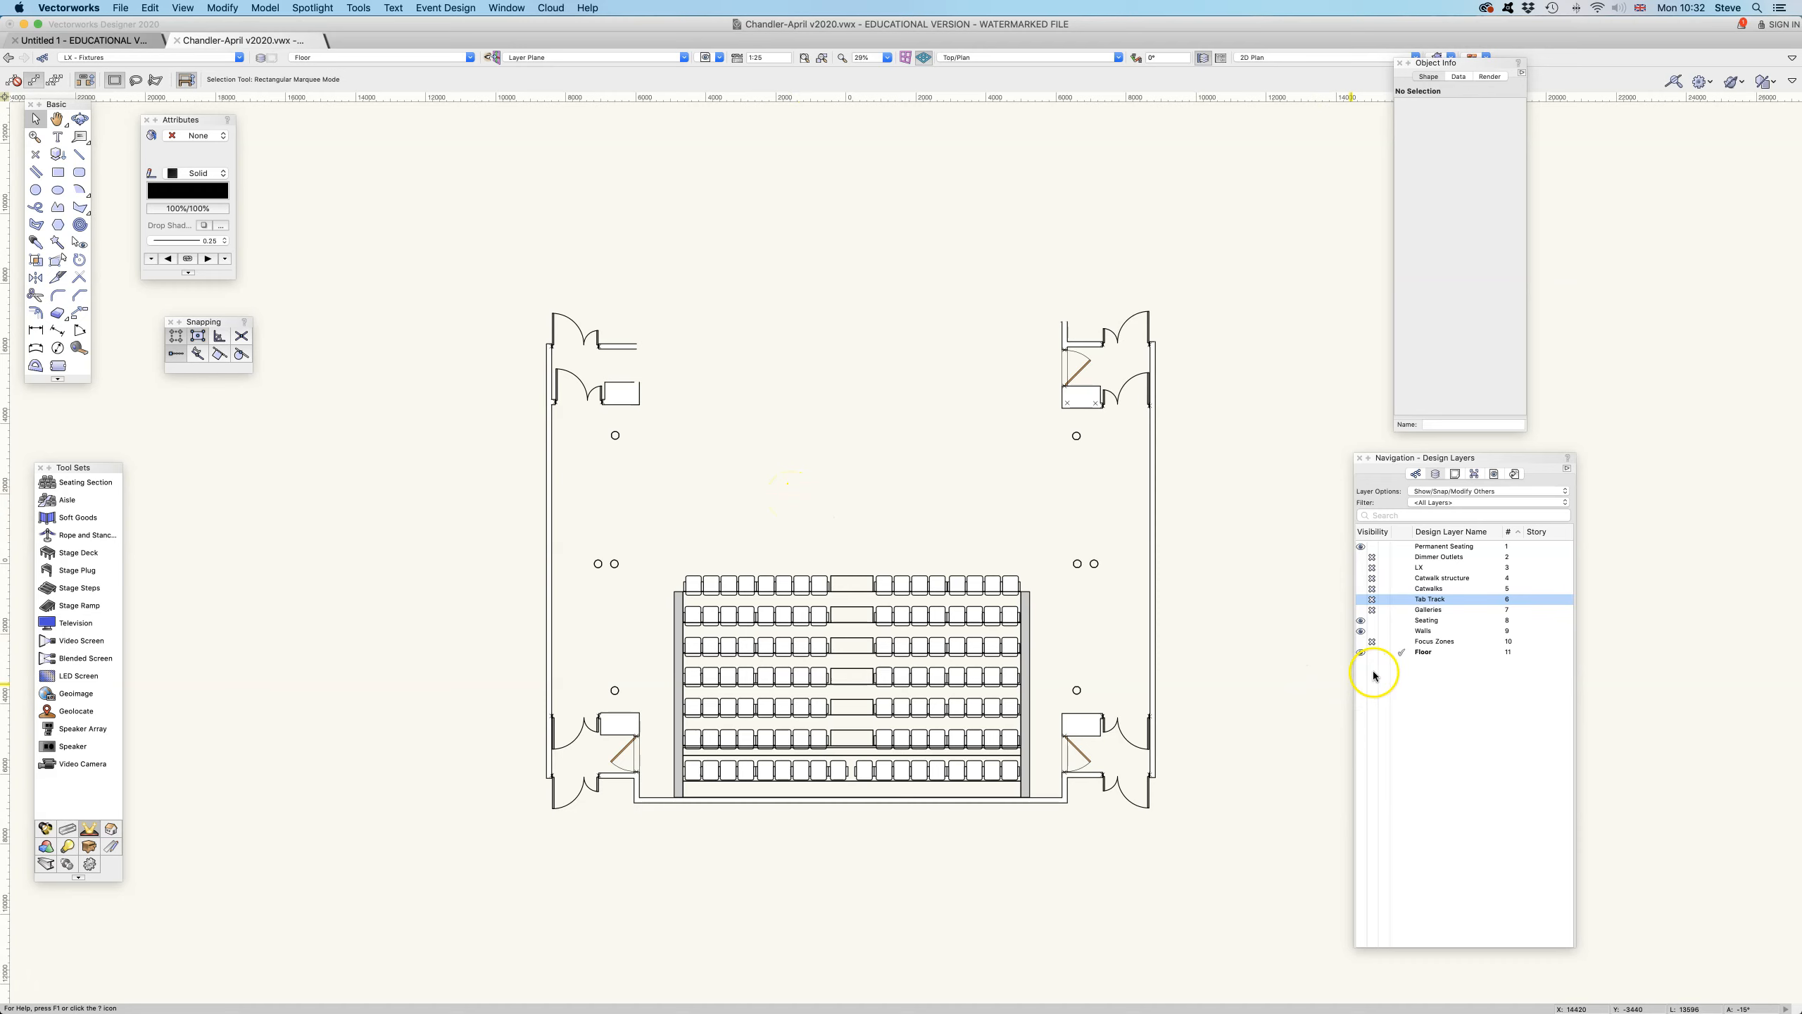
- Make the Galleries layer visible and take a closer look at it in the plan
left_click(1361, 610)
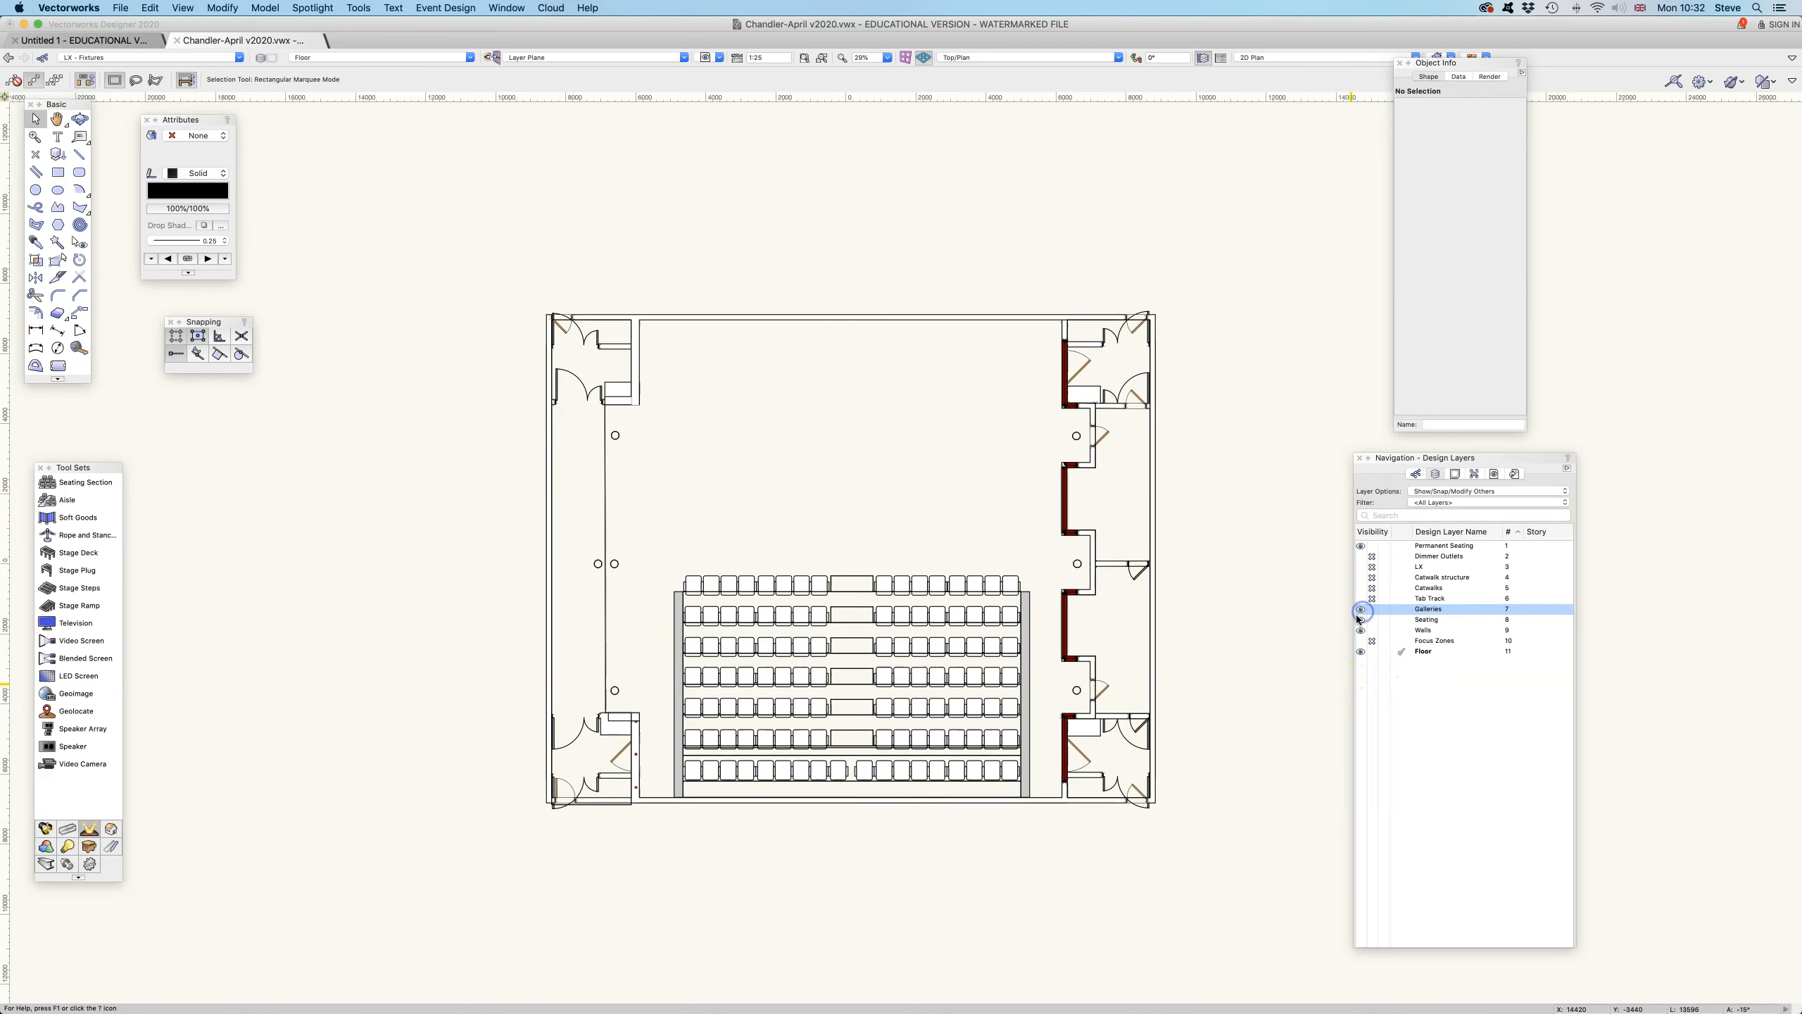
scroll(1282, 602, "down", 3)
scroll(1282, 605, "down", 2)
scroll(1247, 588, "up", 6)
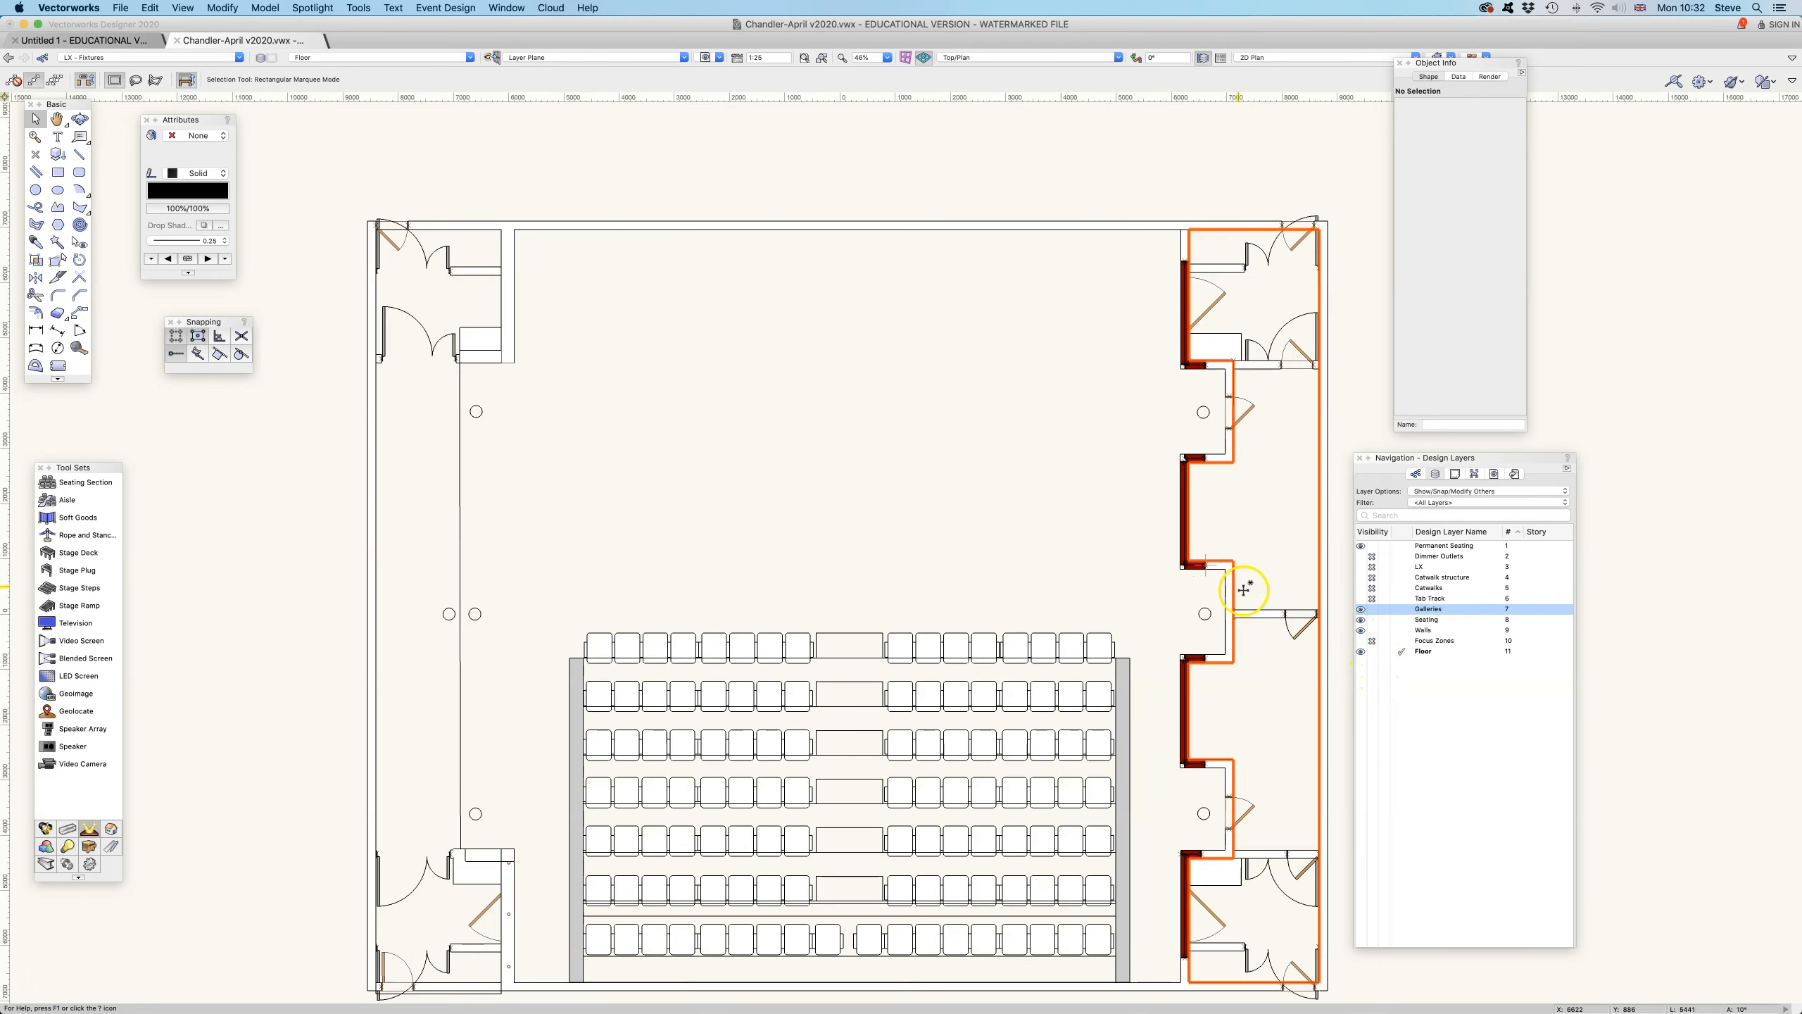
- Review the sheet and design layers in the layer list, try Permanent Seating as the active layer, and return to Floor
middle_click_drag(1019, 424, 1004, 410)
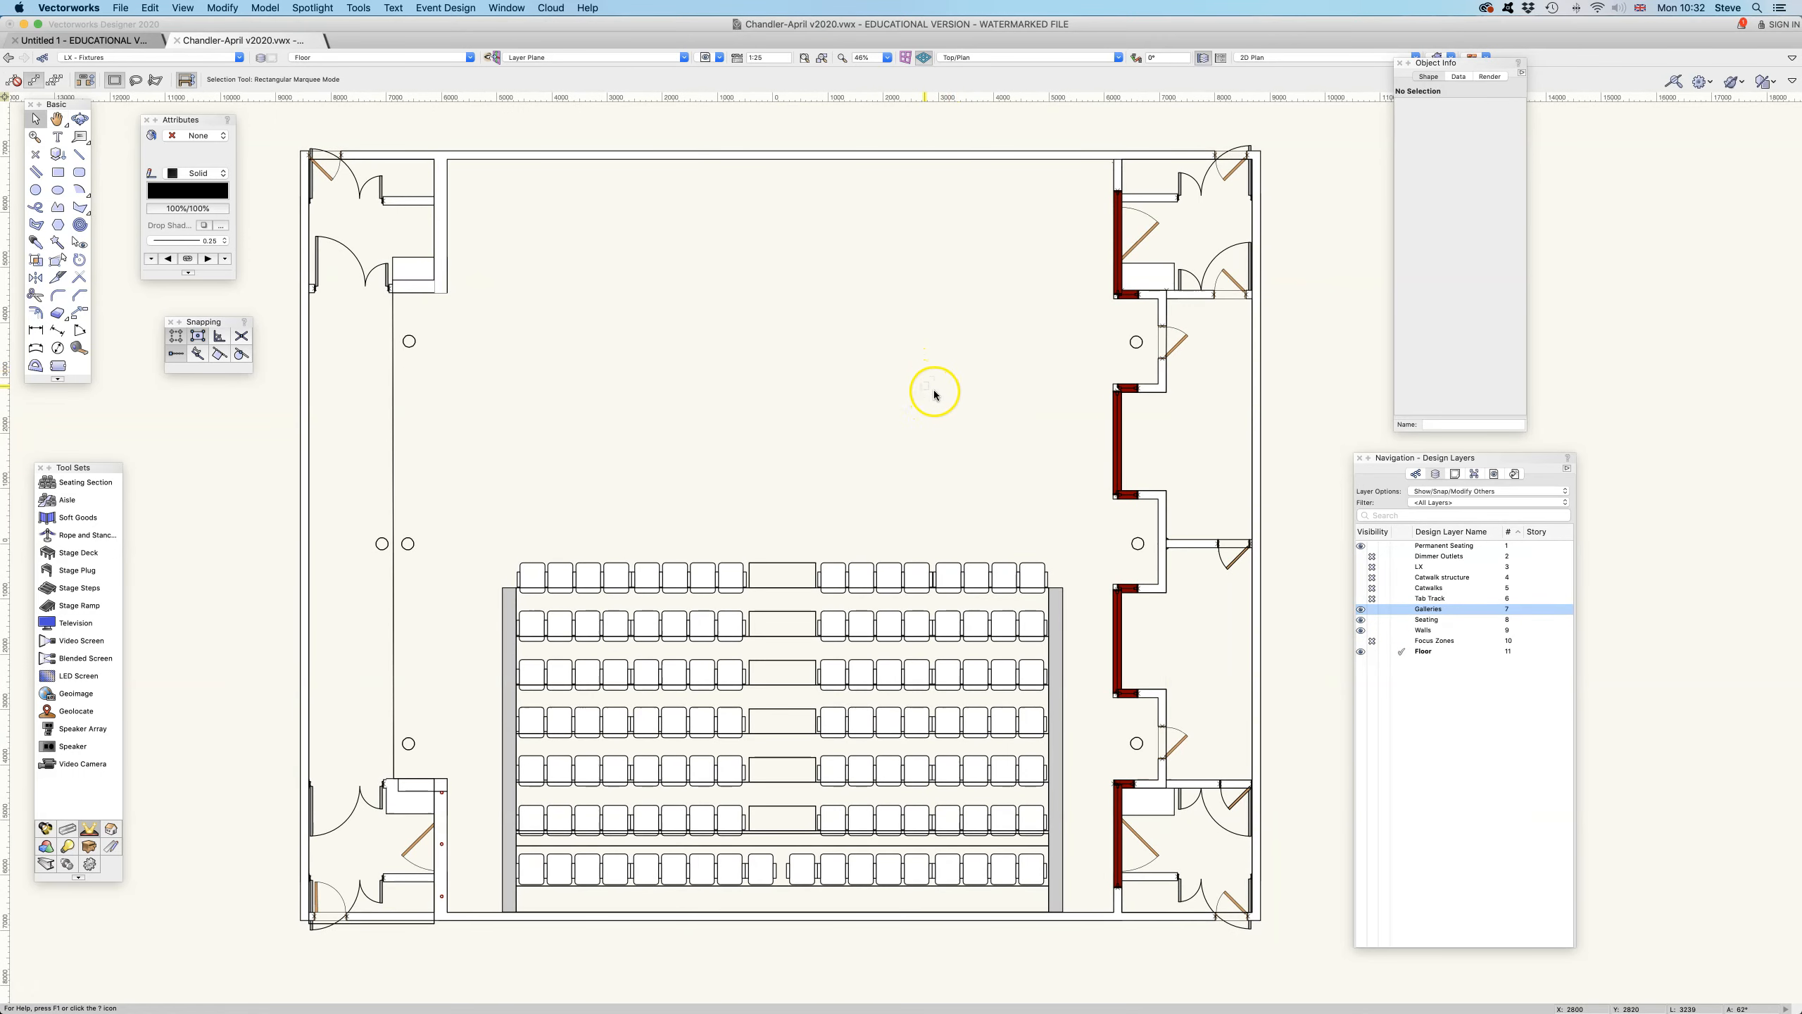
left_click(469, 58)
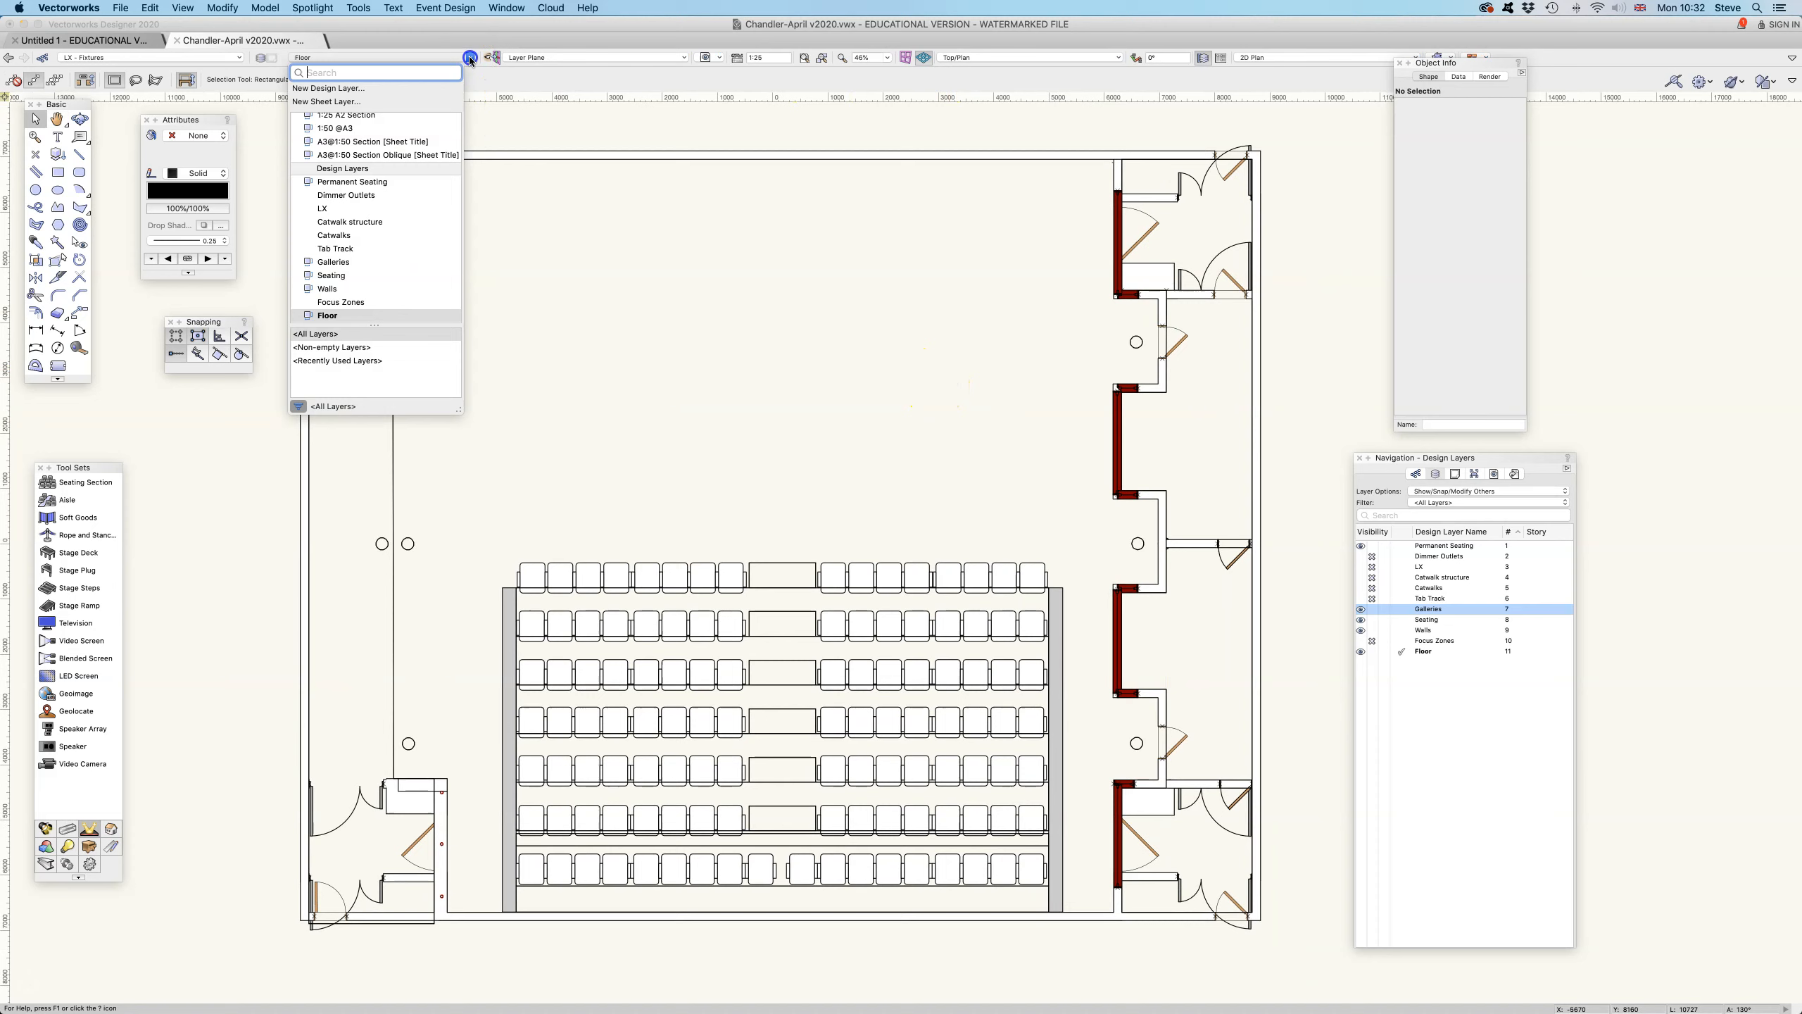
scroll(432, 212, "up", 3)
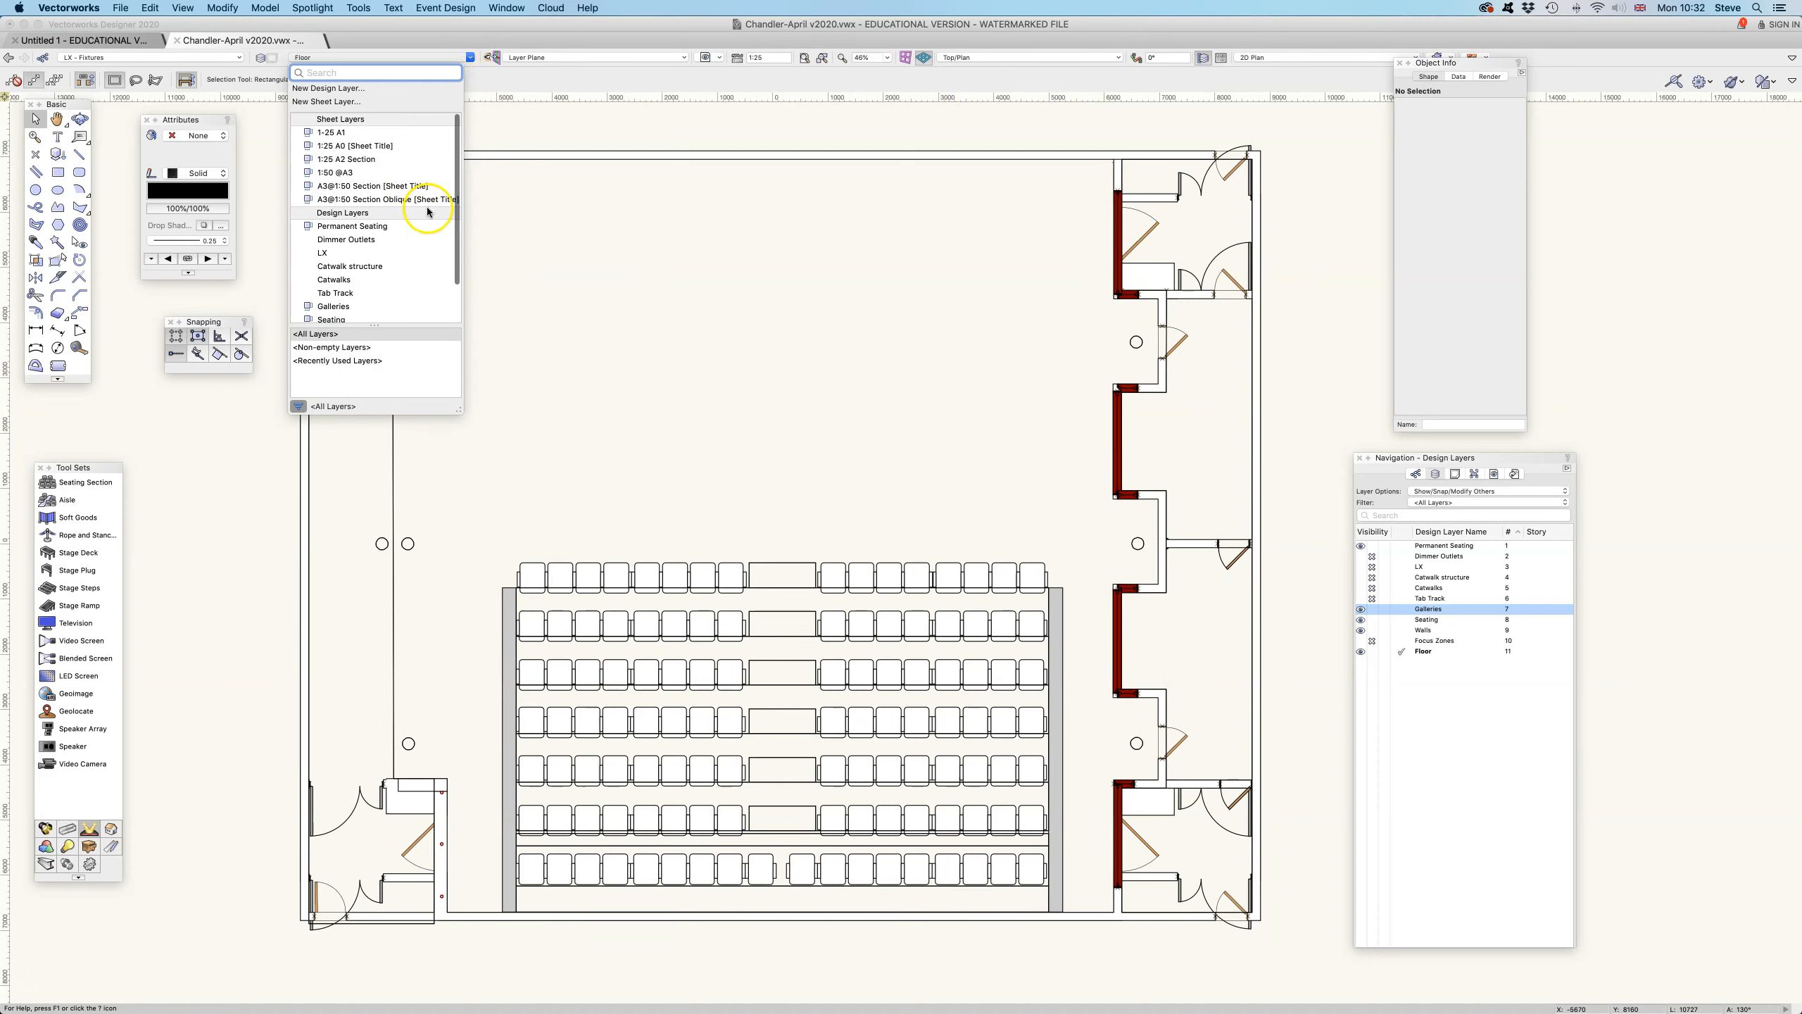
scroll(372, 224, "down", 3)
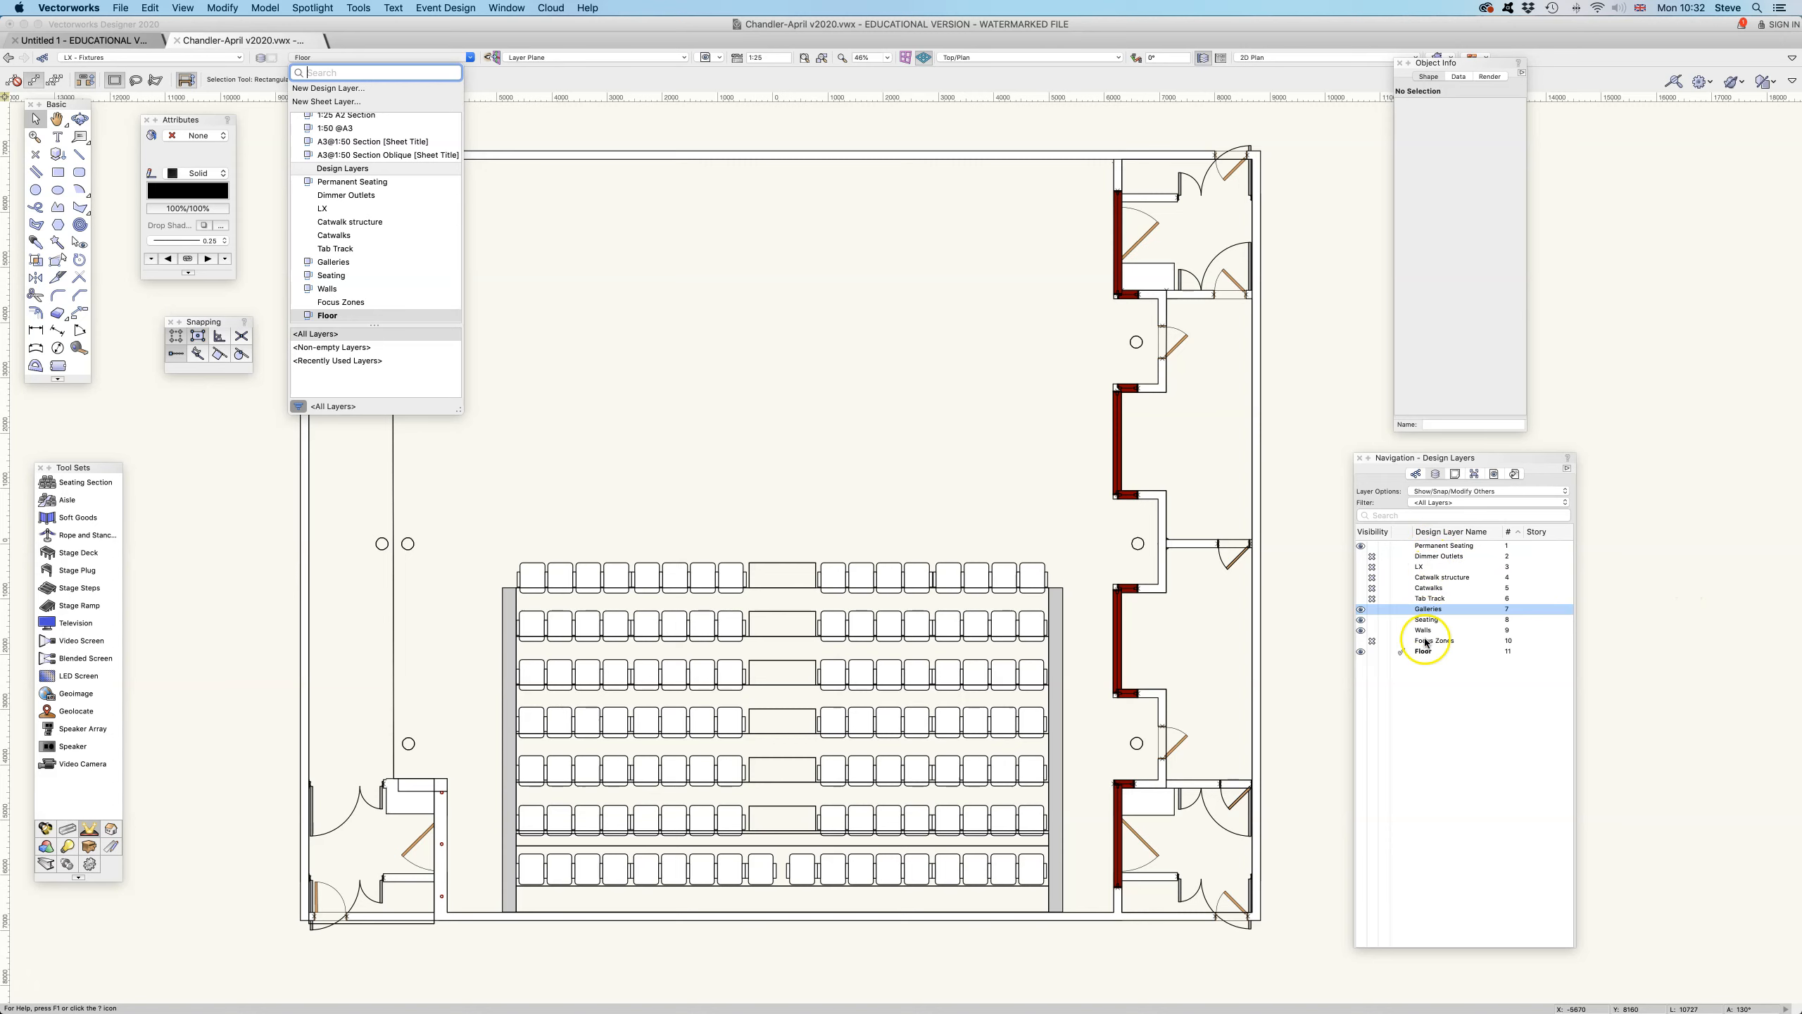
left_click(294, 184)
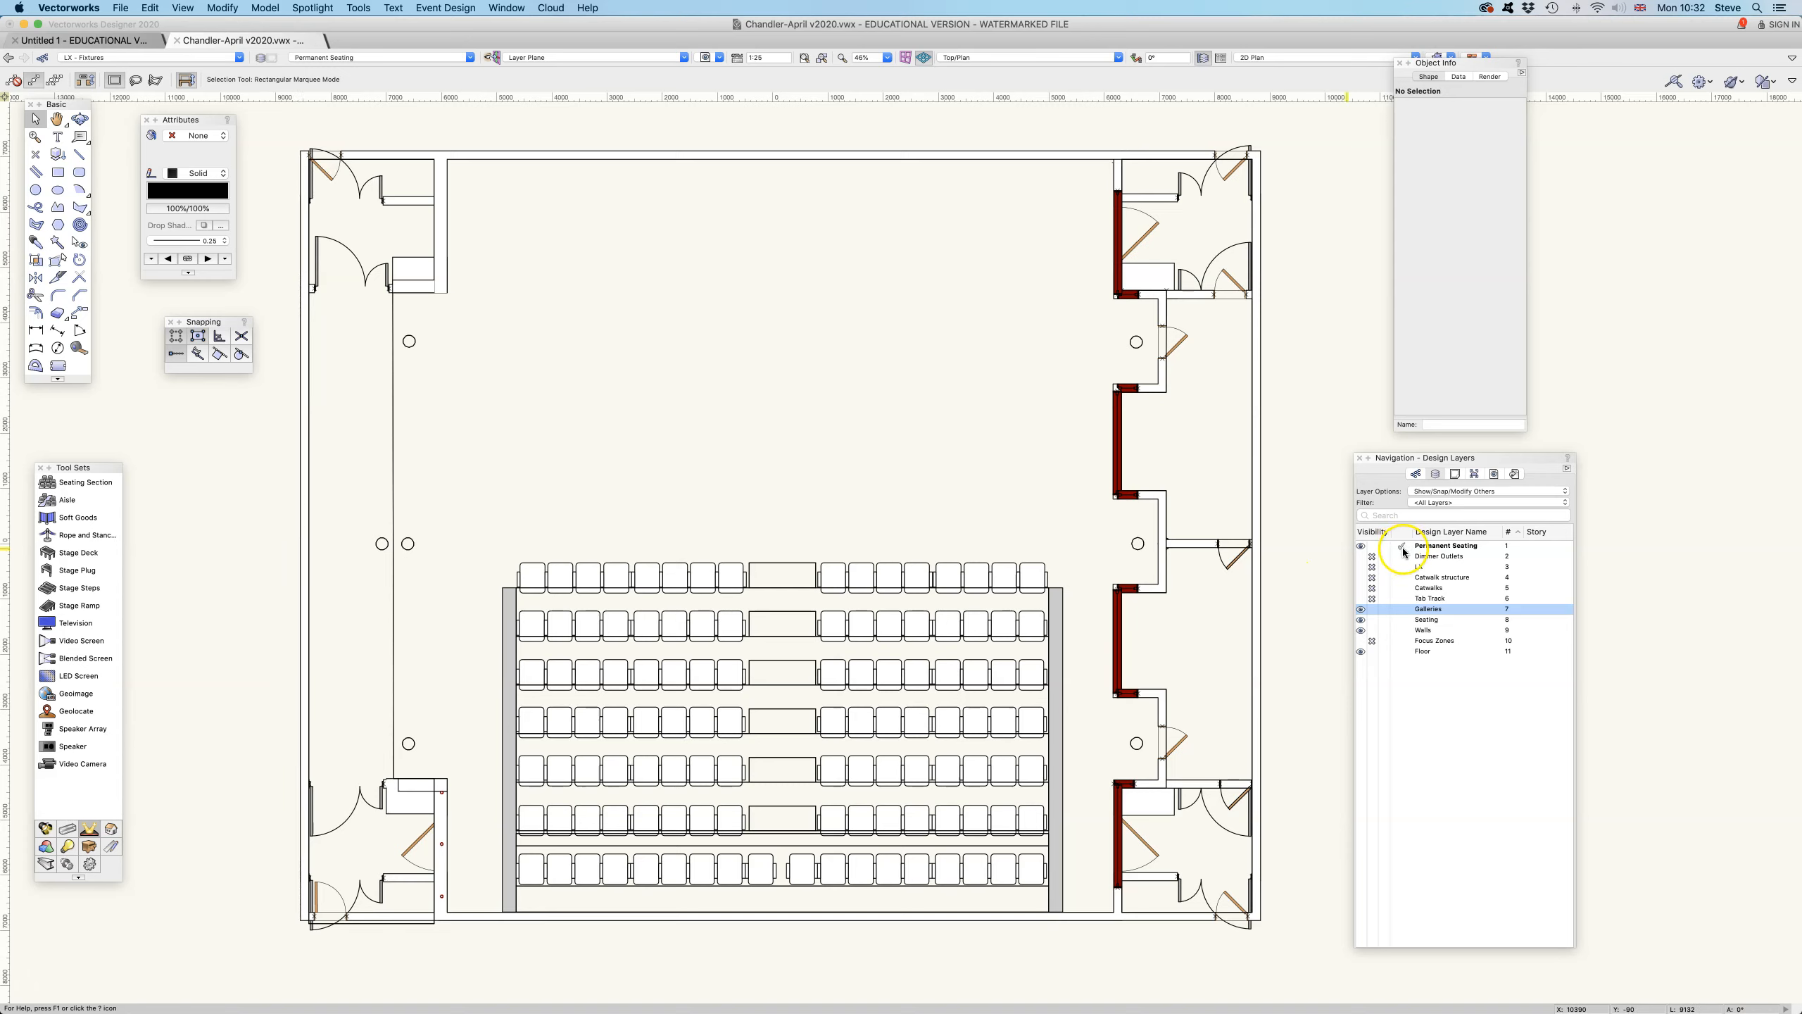
left_click(331, 58)
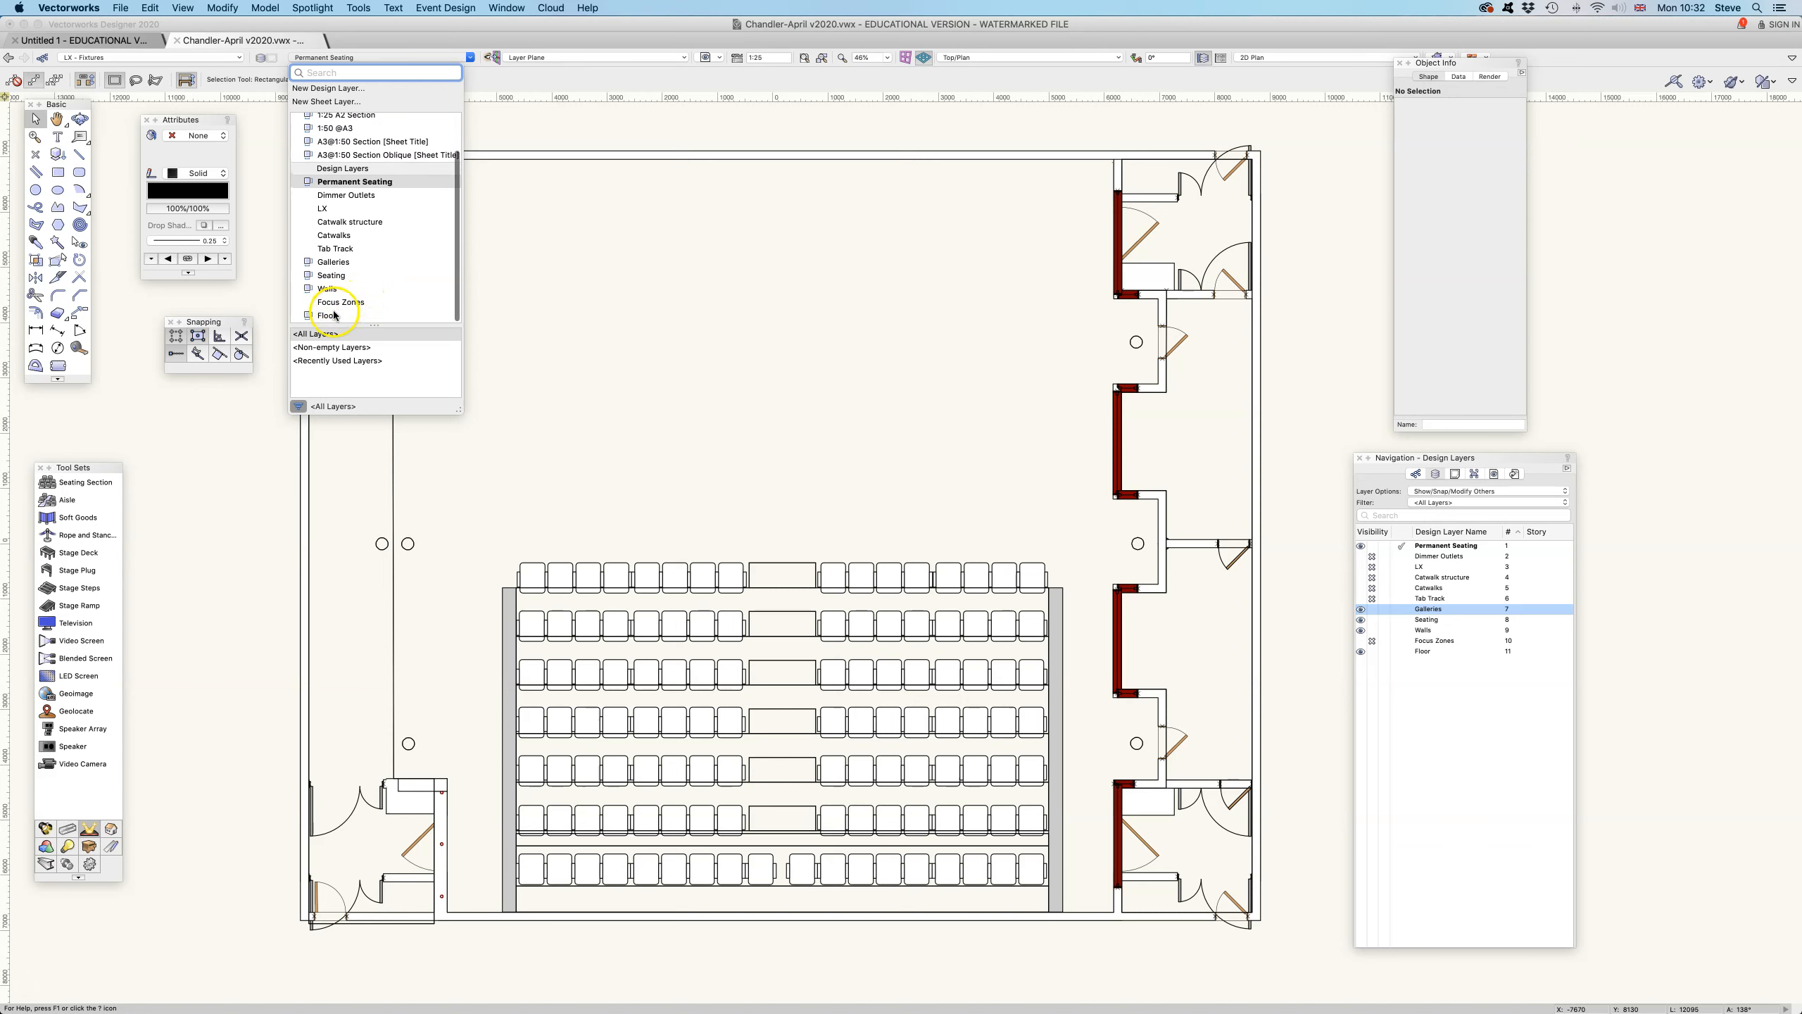
left_click(365, 297)
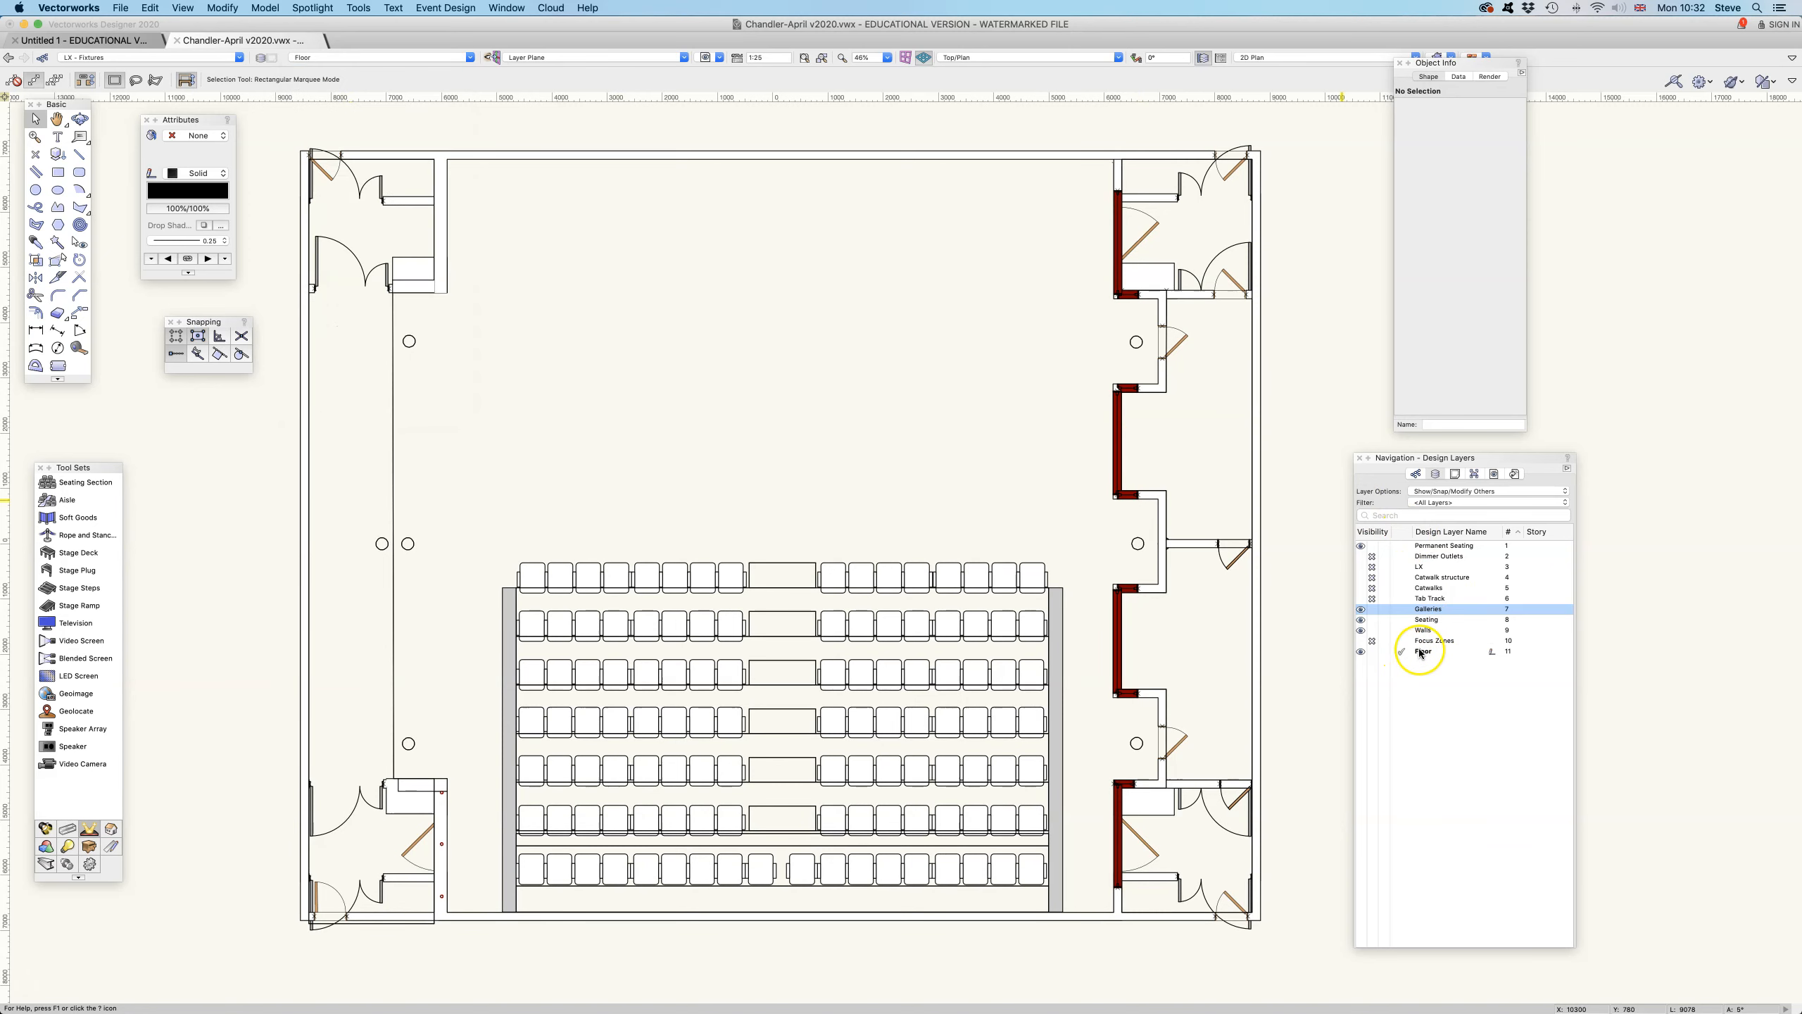
- Open the 1-25 A1 sheet layer
left_click(449, 61)
scroll(397, 143, "up", 5)
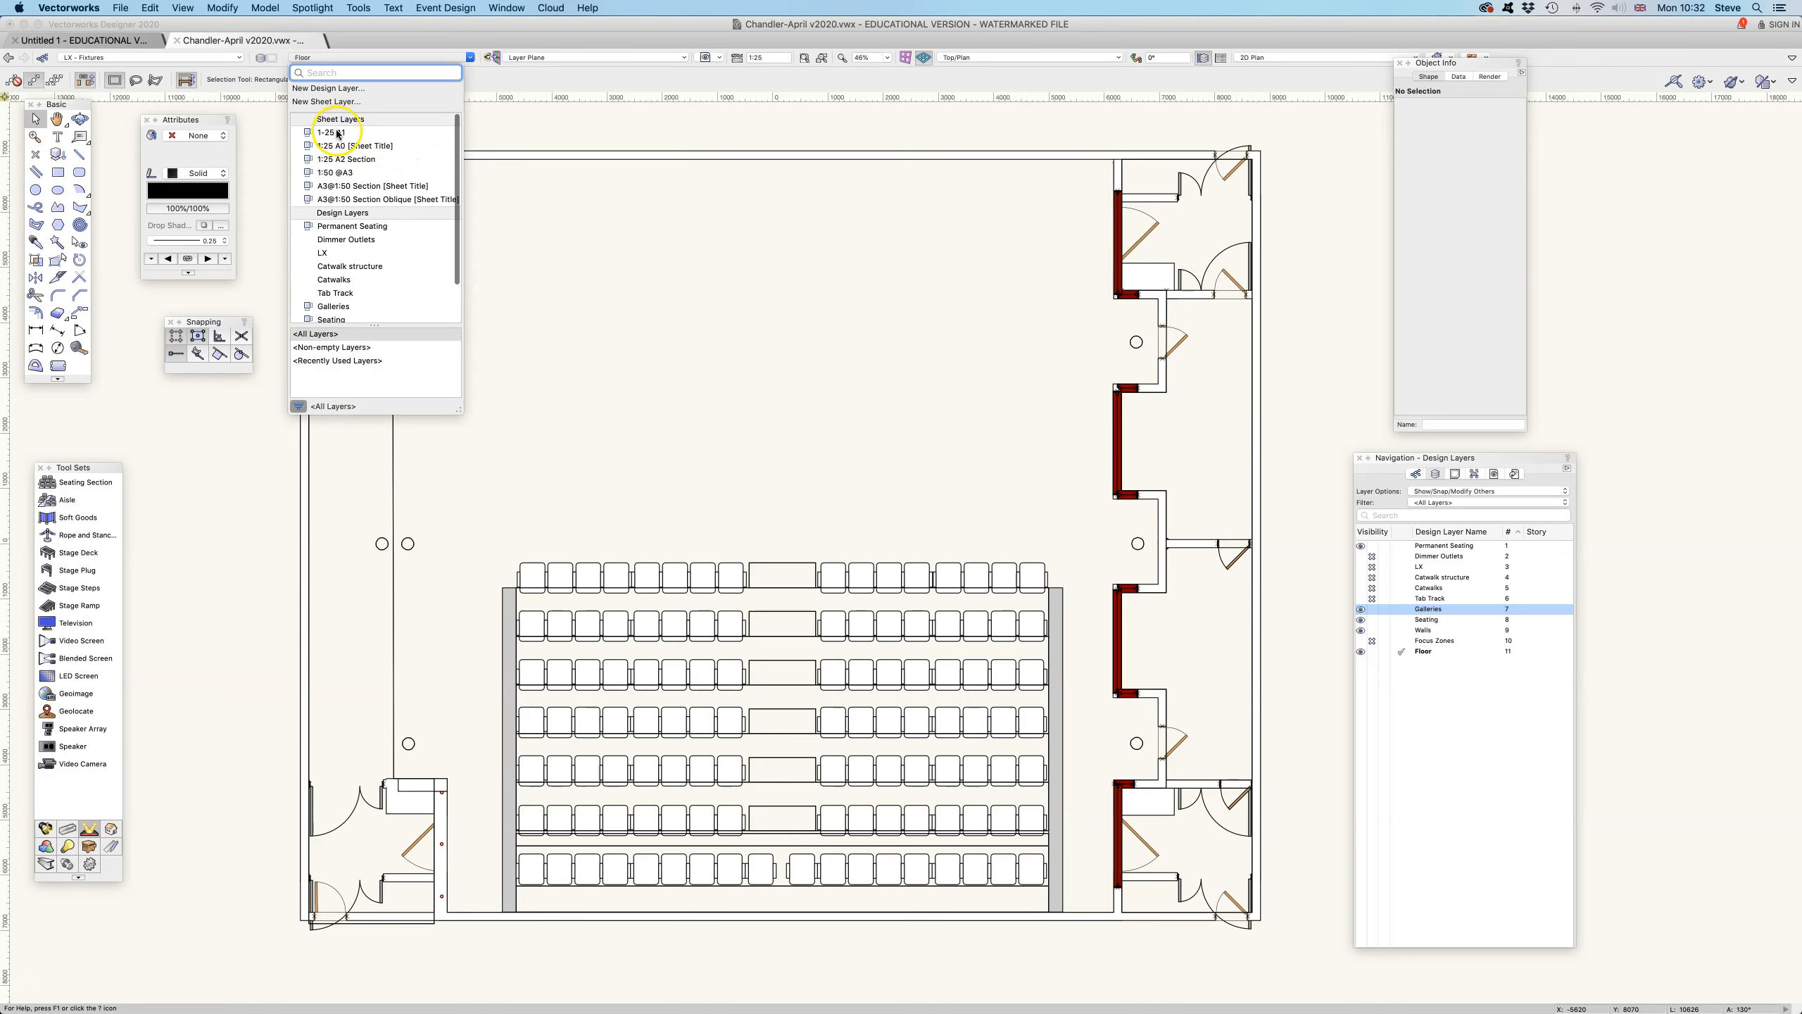
left_click(338, 134)
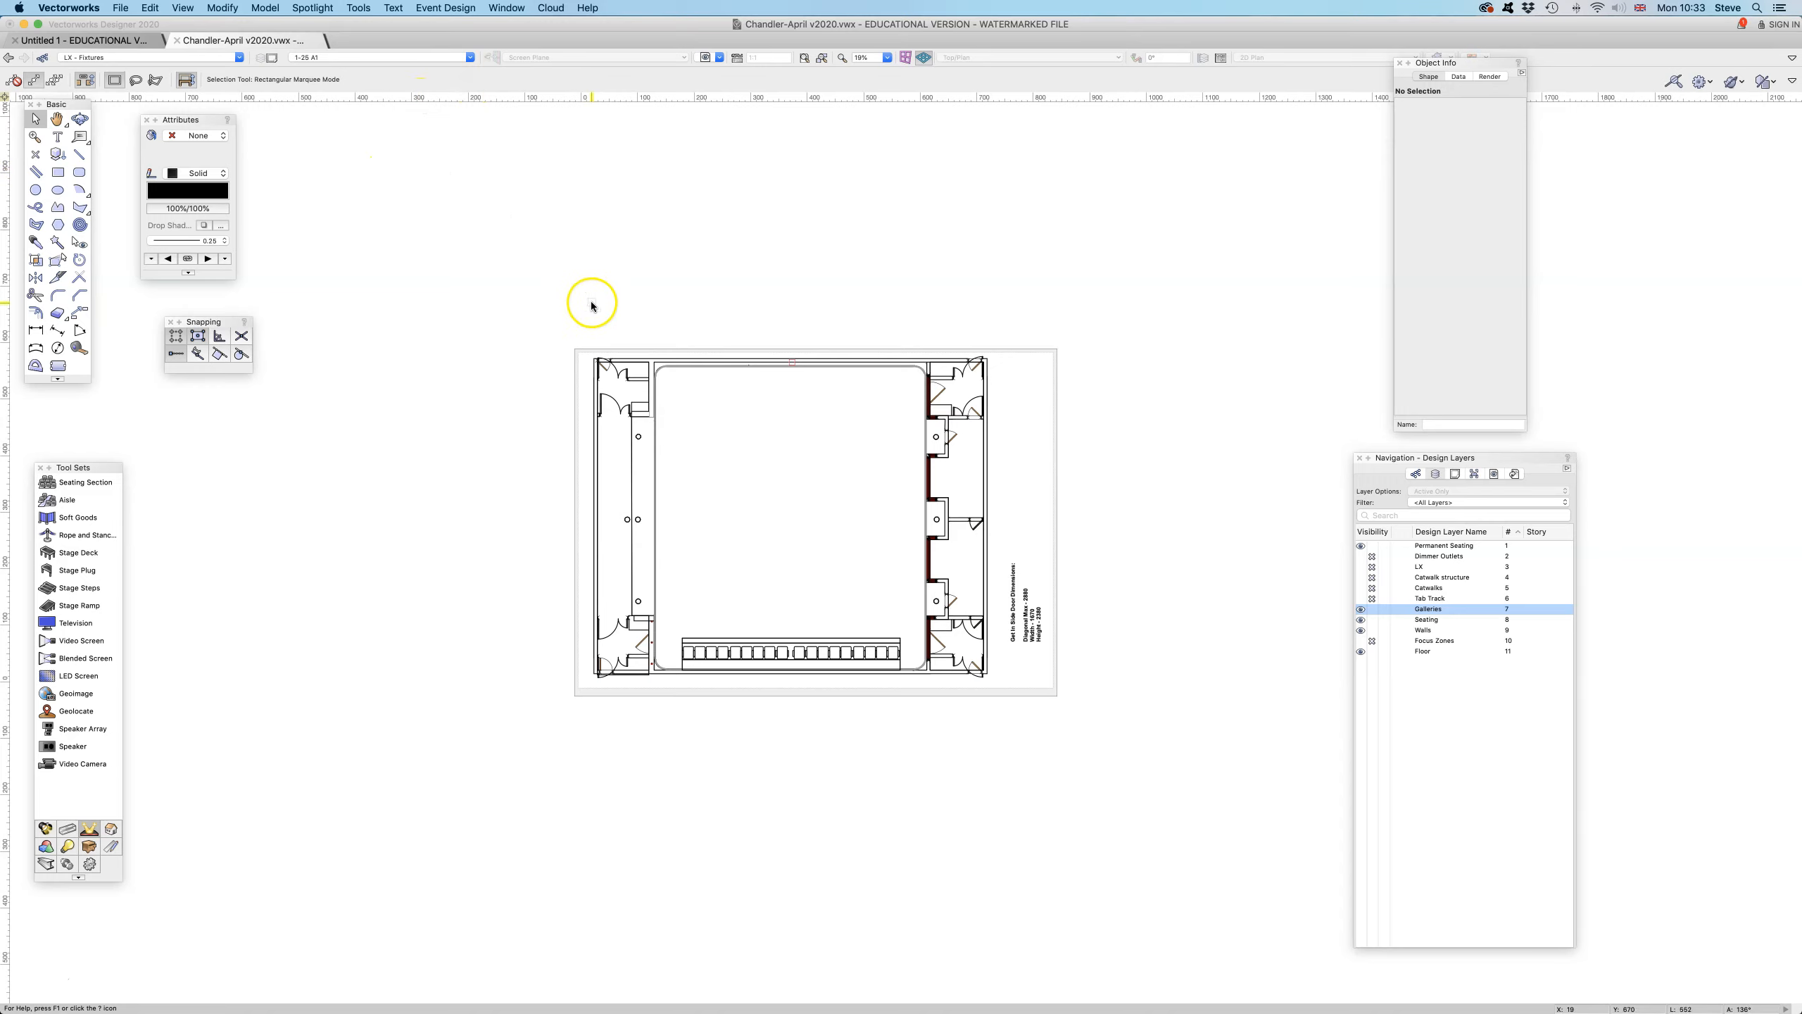
left_click(453, 57)
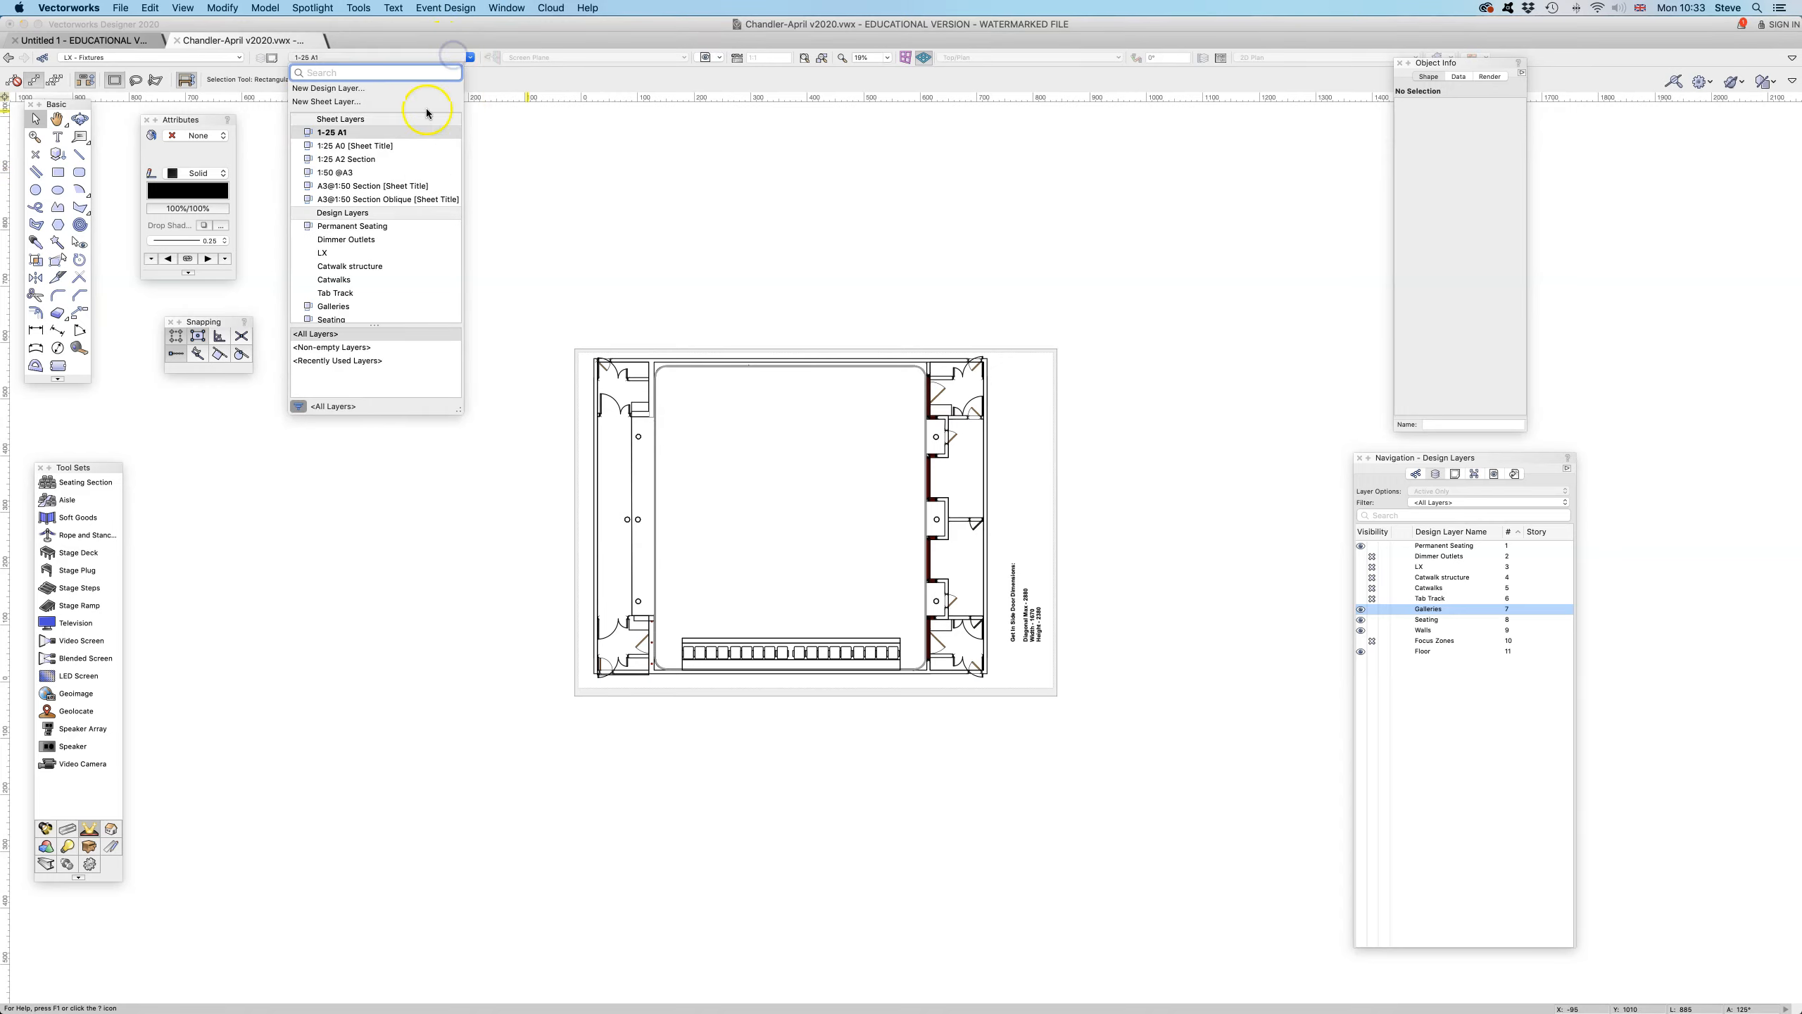
left_click(376, 171)
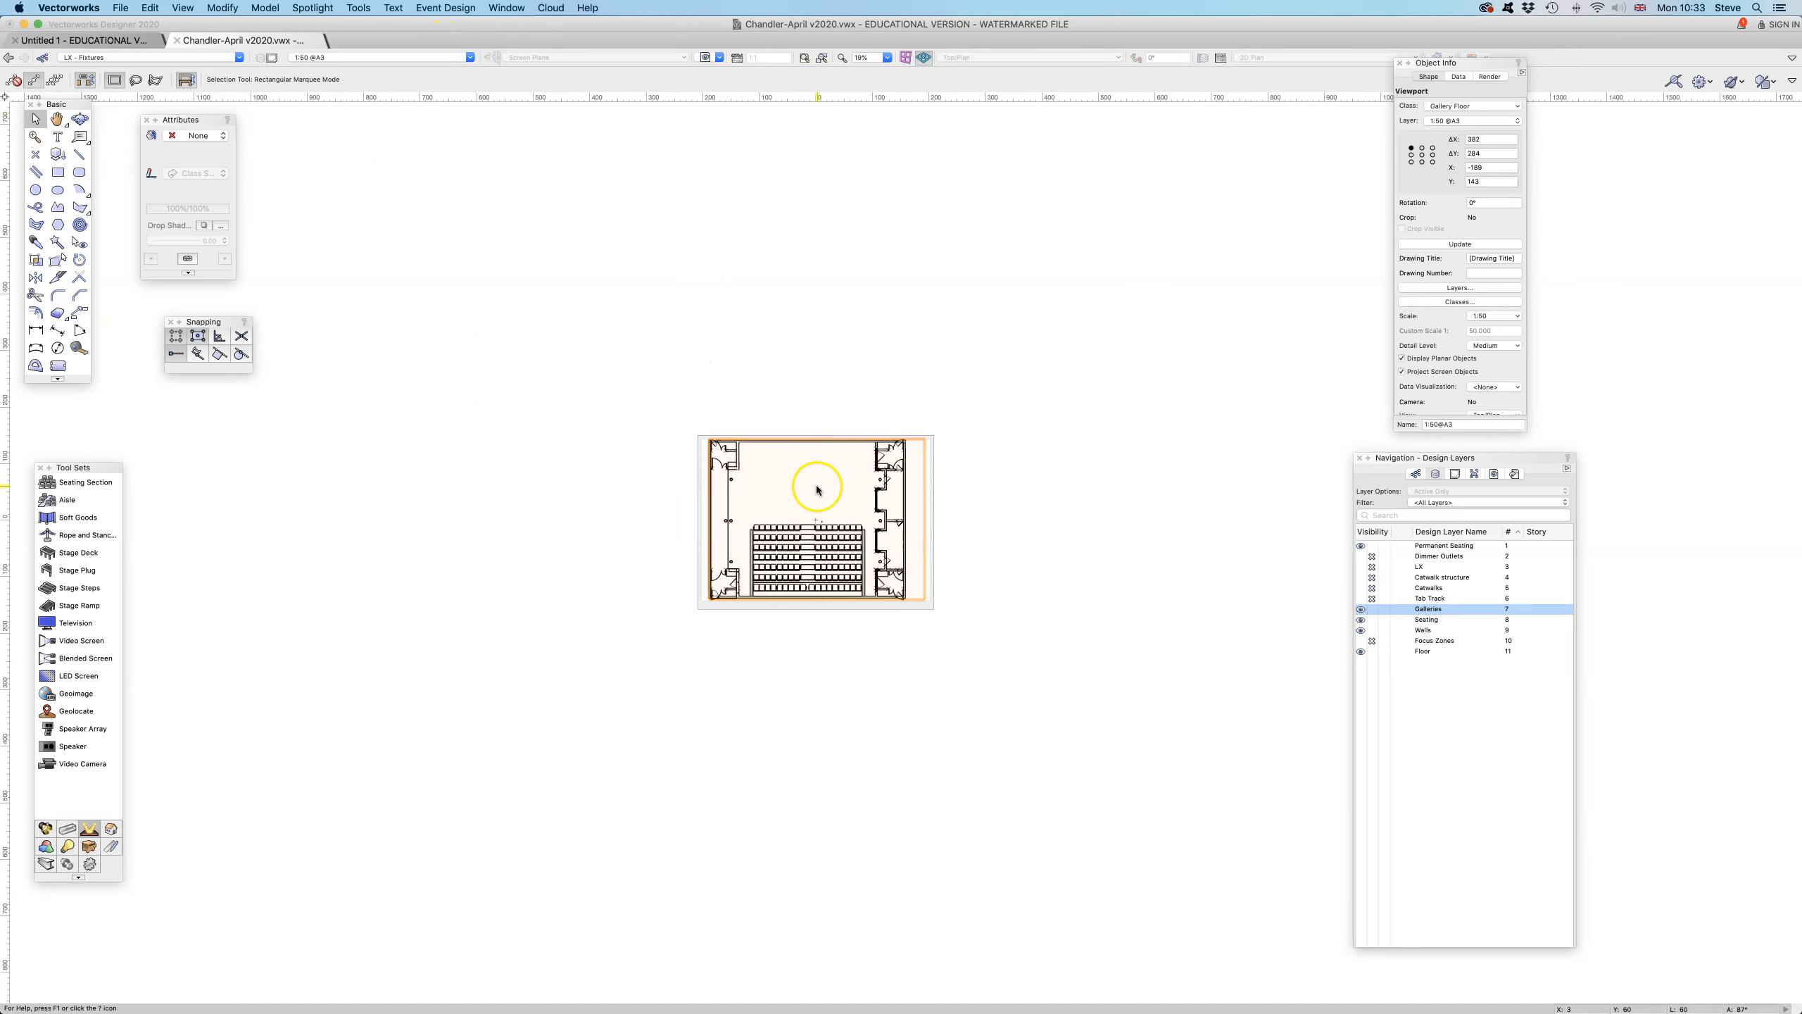
scroll(816, 489, "up", 4)
key("space")
mouse_move(865, 495)
left_mouse_down()
mouse_move(819, 417)
mouse_move(826, 391)
left_mouse_up()
left_click(853, 186)
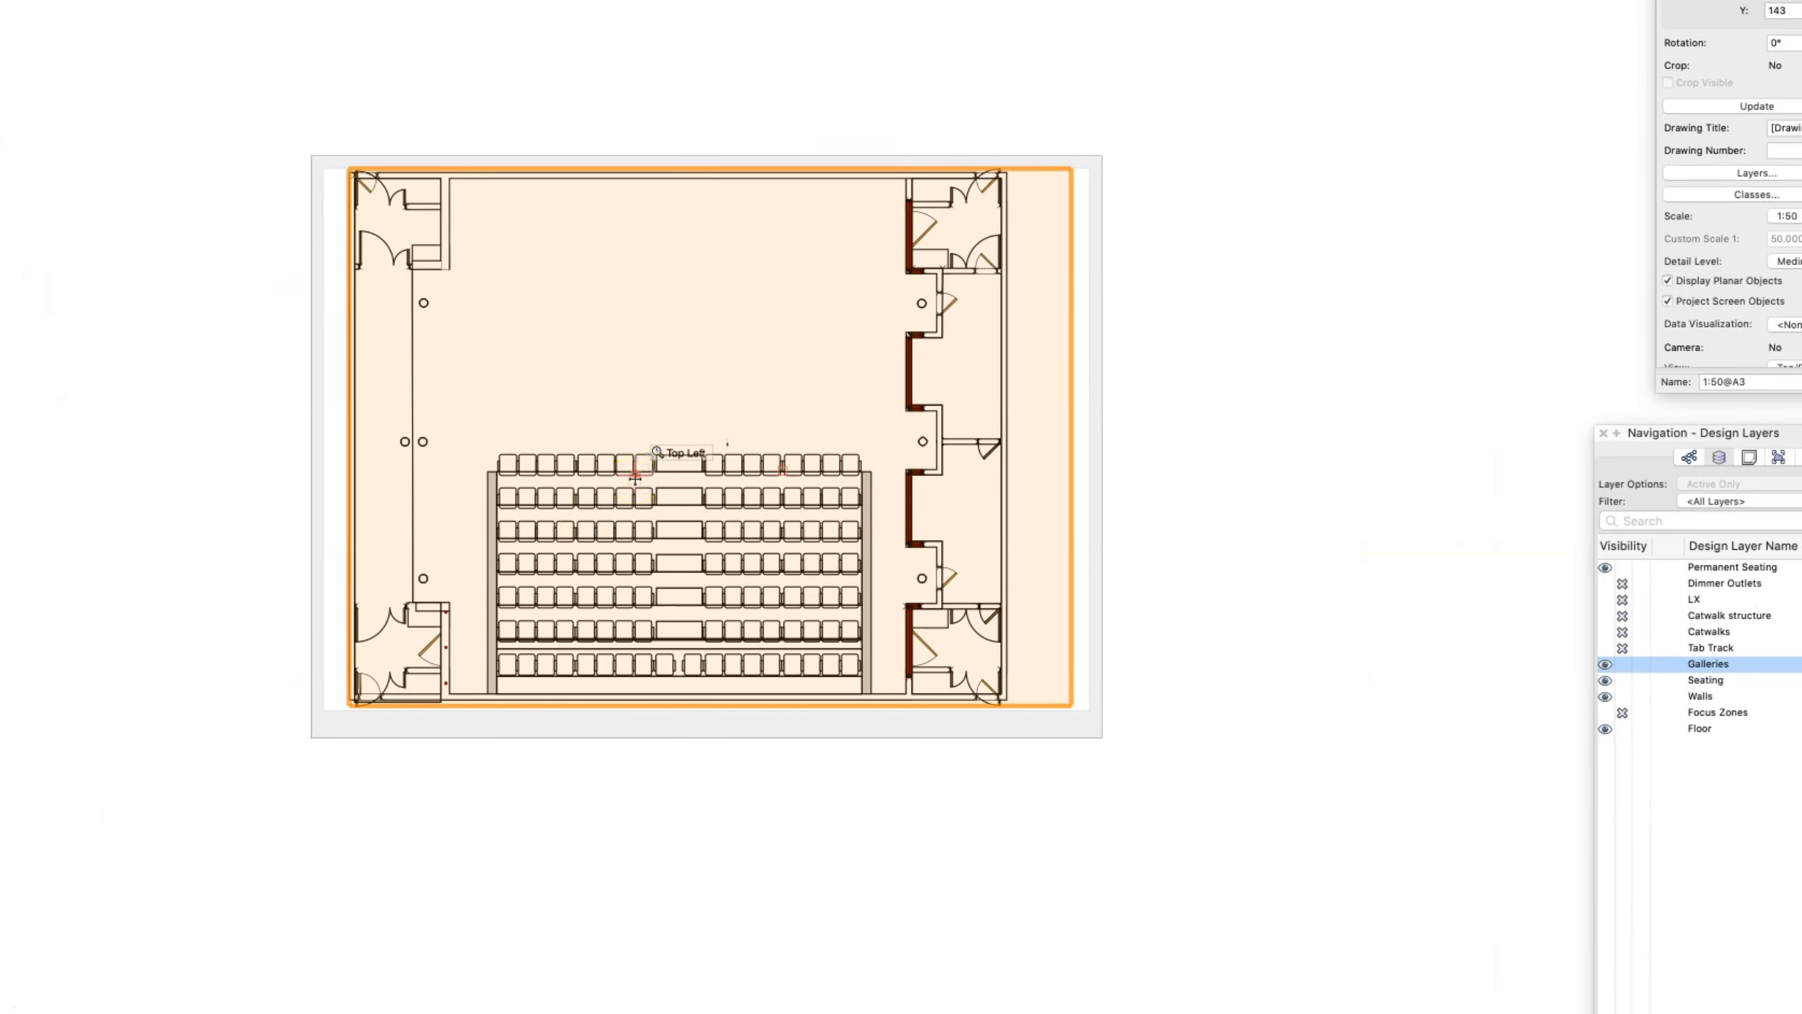
left_click(1759, 62)
left_click_drag(1739, 43, 1246, 337)
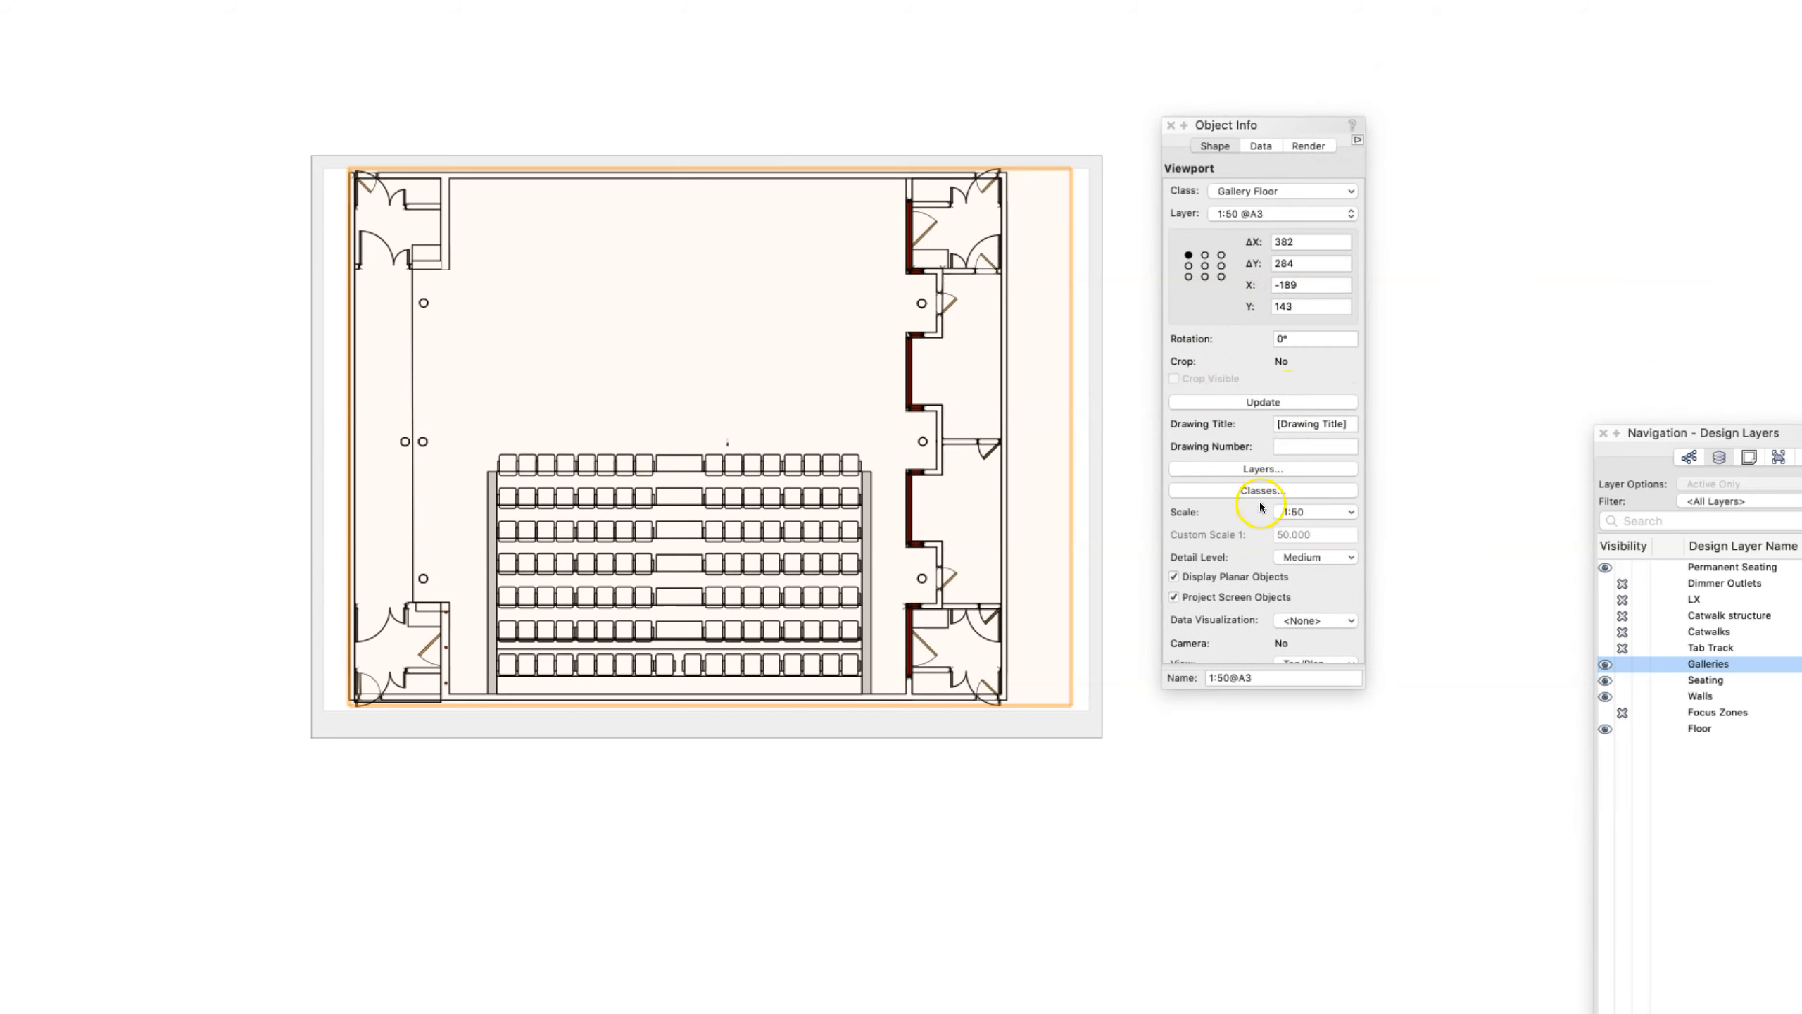
- Examine the 1:50@A3 viewport's layer and class properties without changing them
left_click(1251, 471)
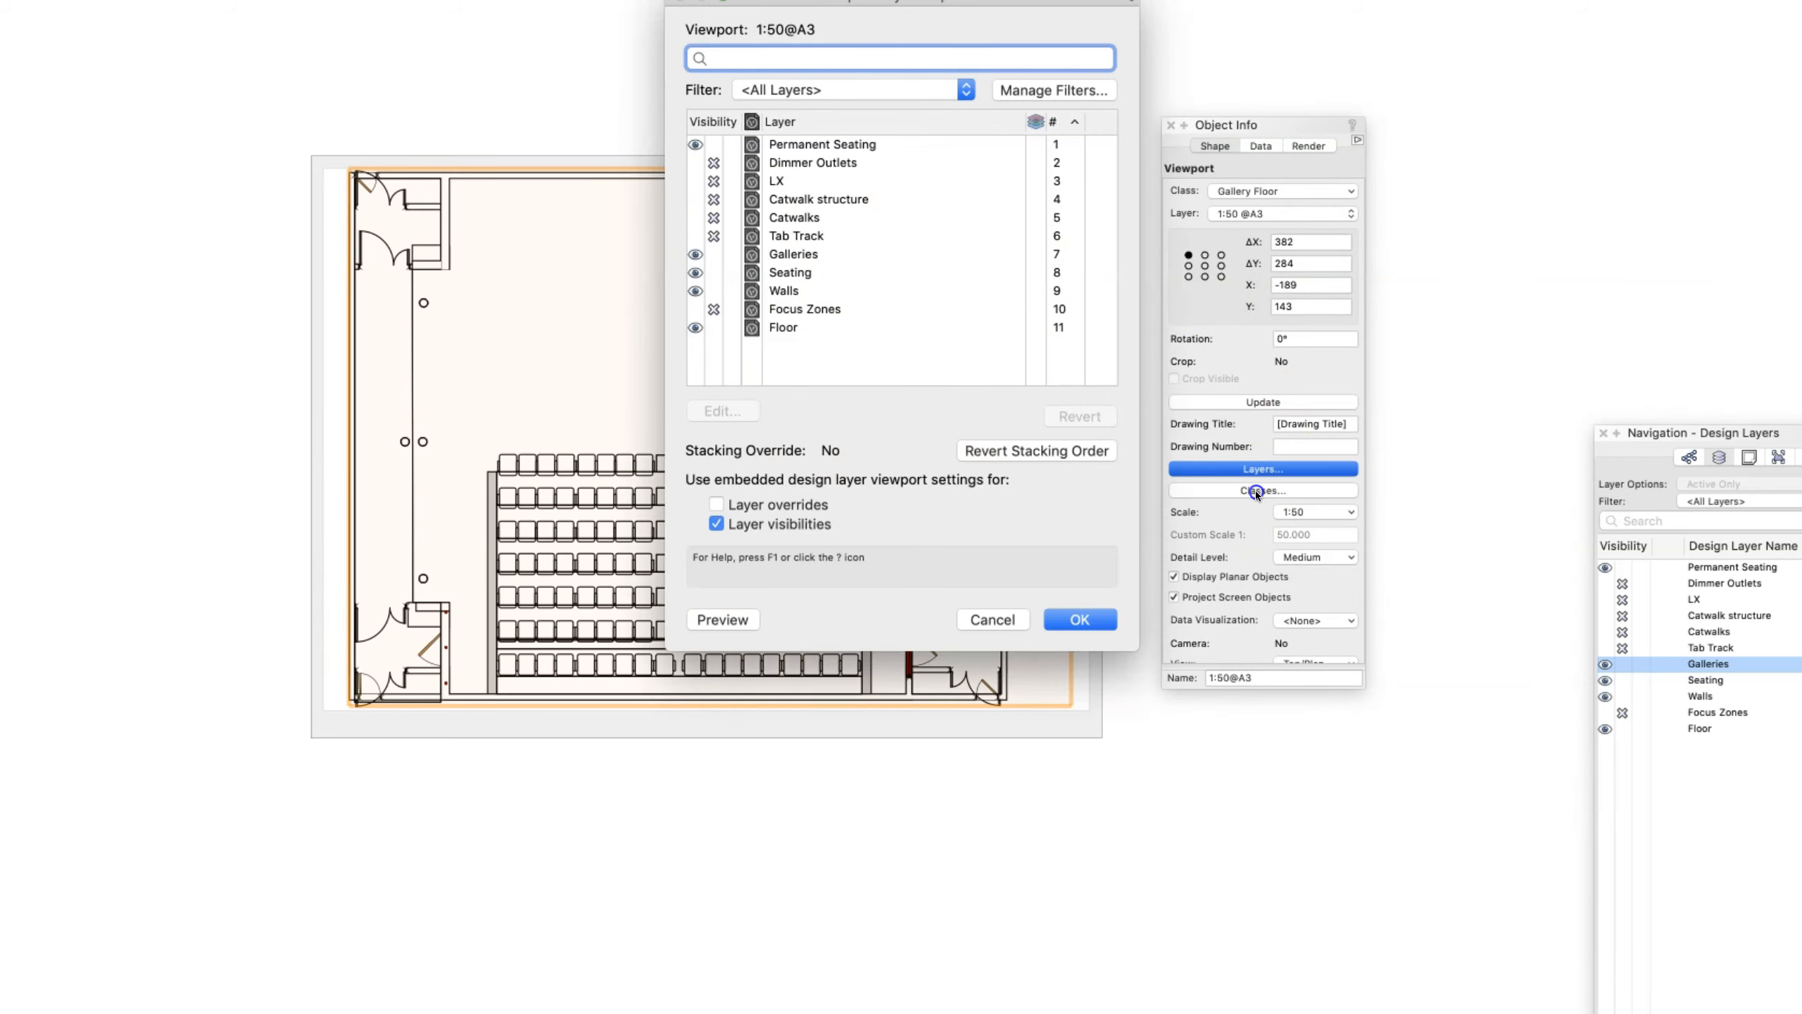
left_click(993, 619)
left_click(1261, 490)
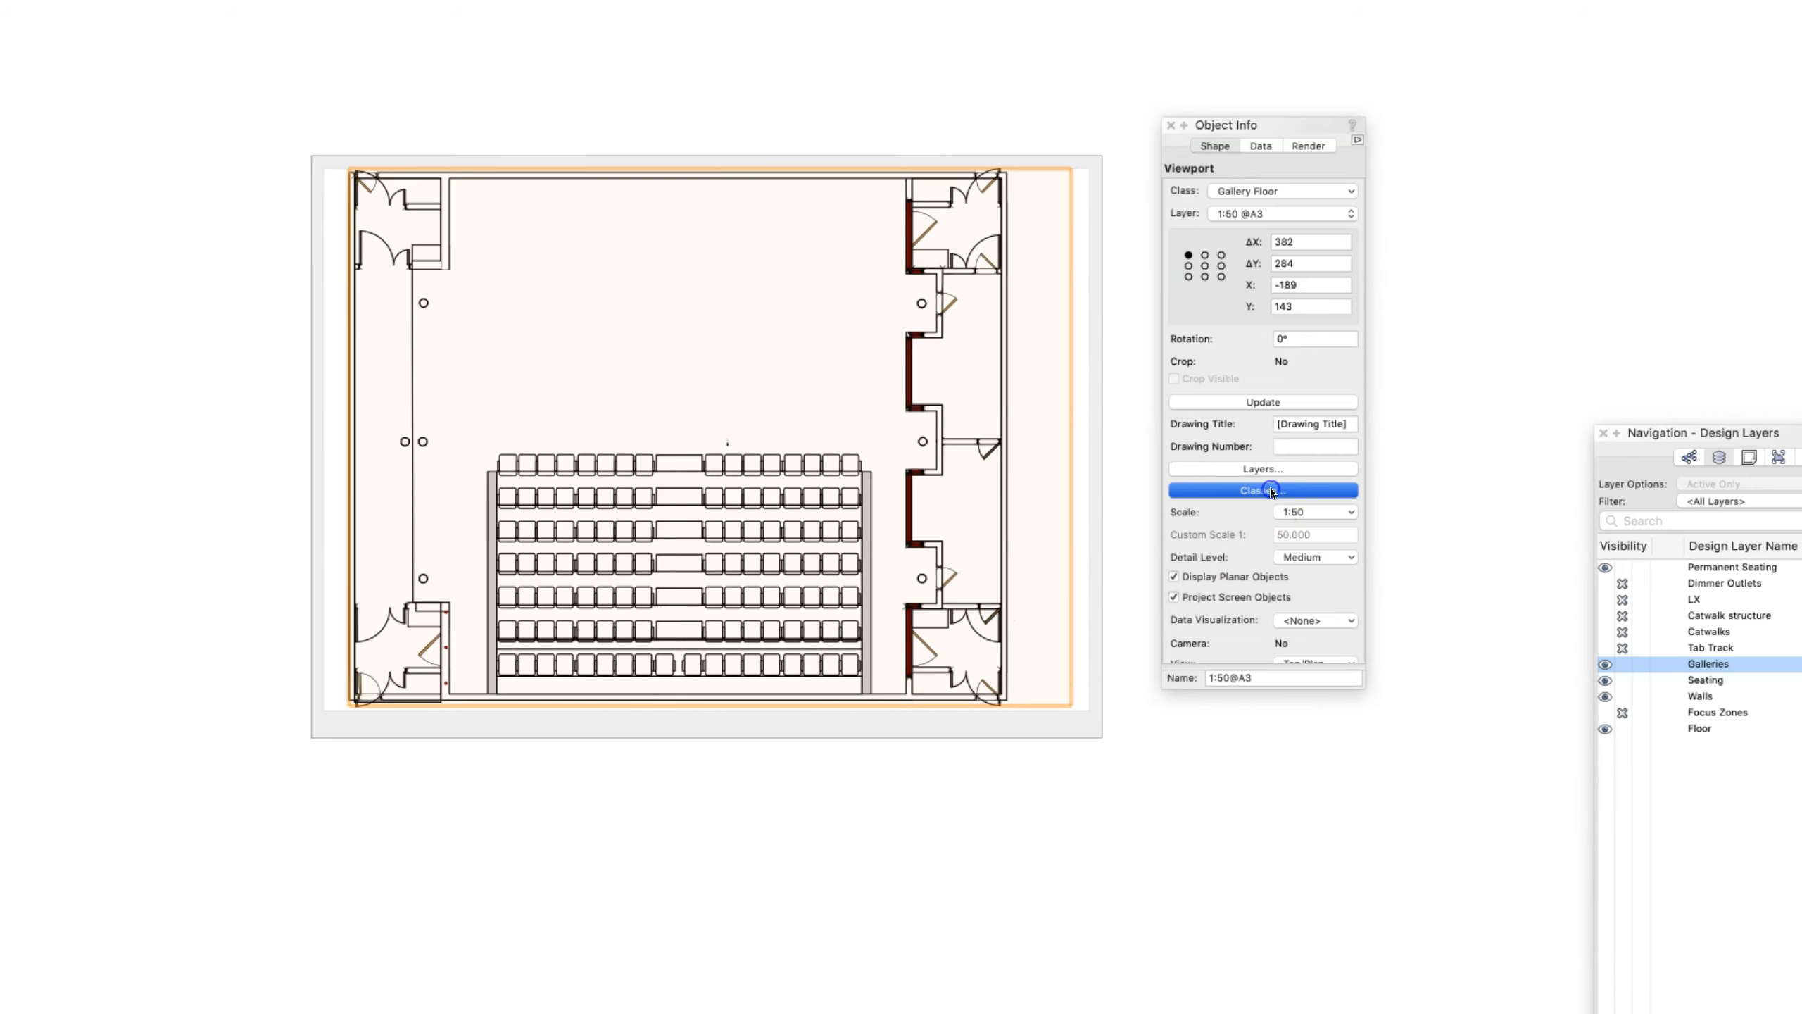
left_click(993, 577)
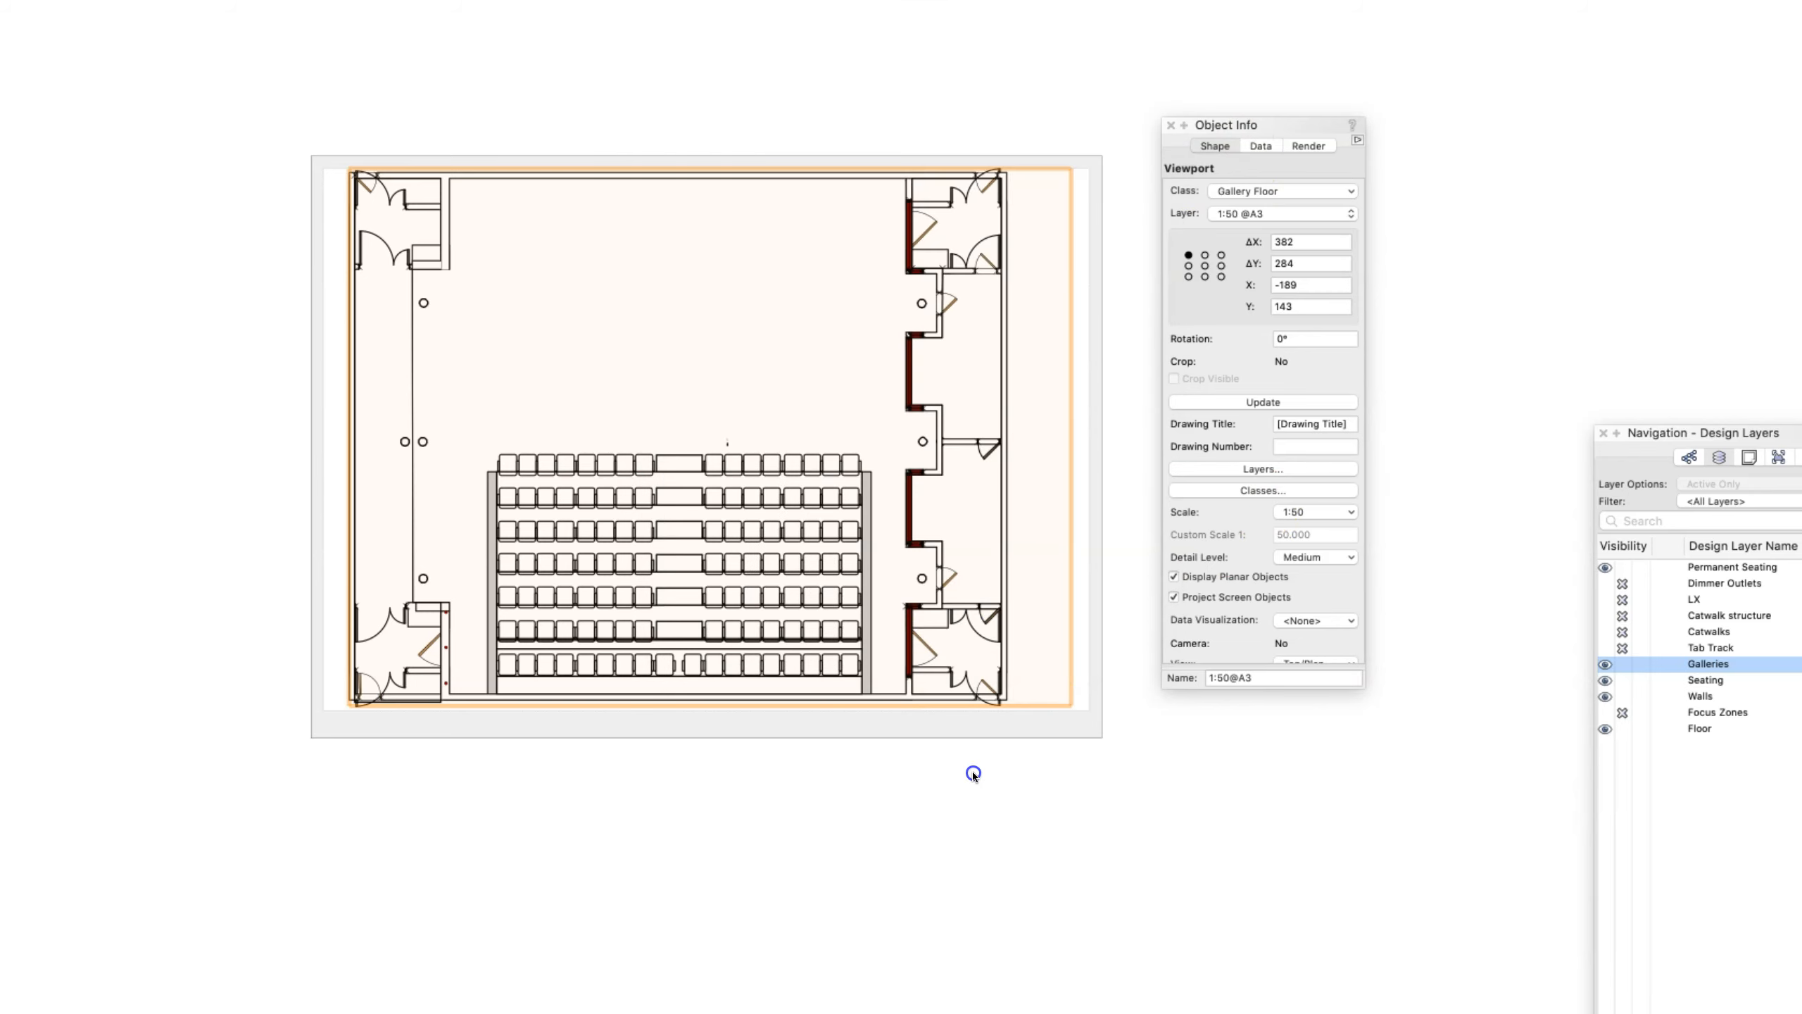
left_click(969, 772)
- Hide the Seating layer in the 1:50@A3 viewport only
left_click(1001, 528)
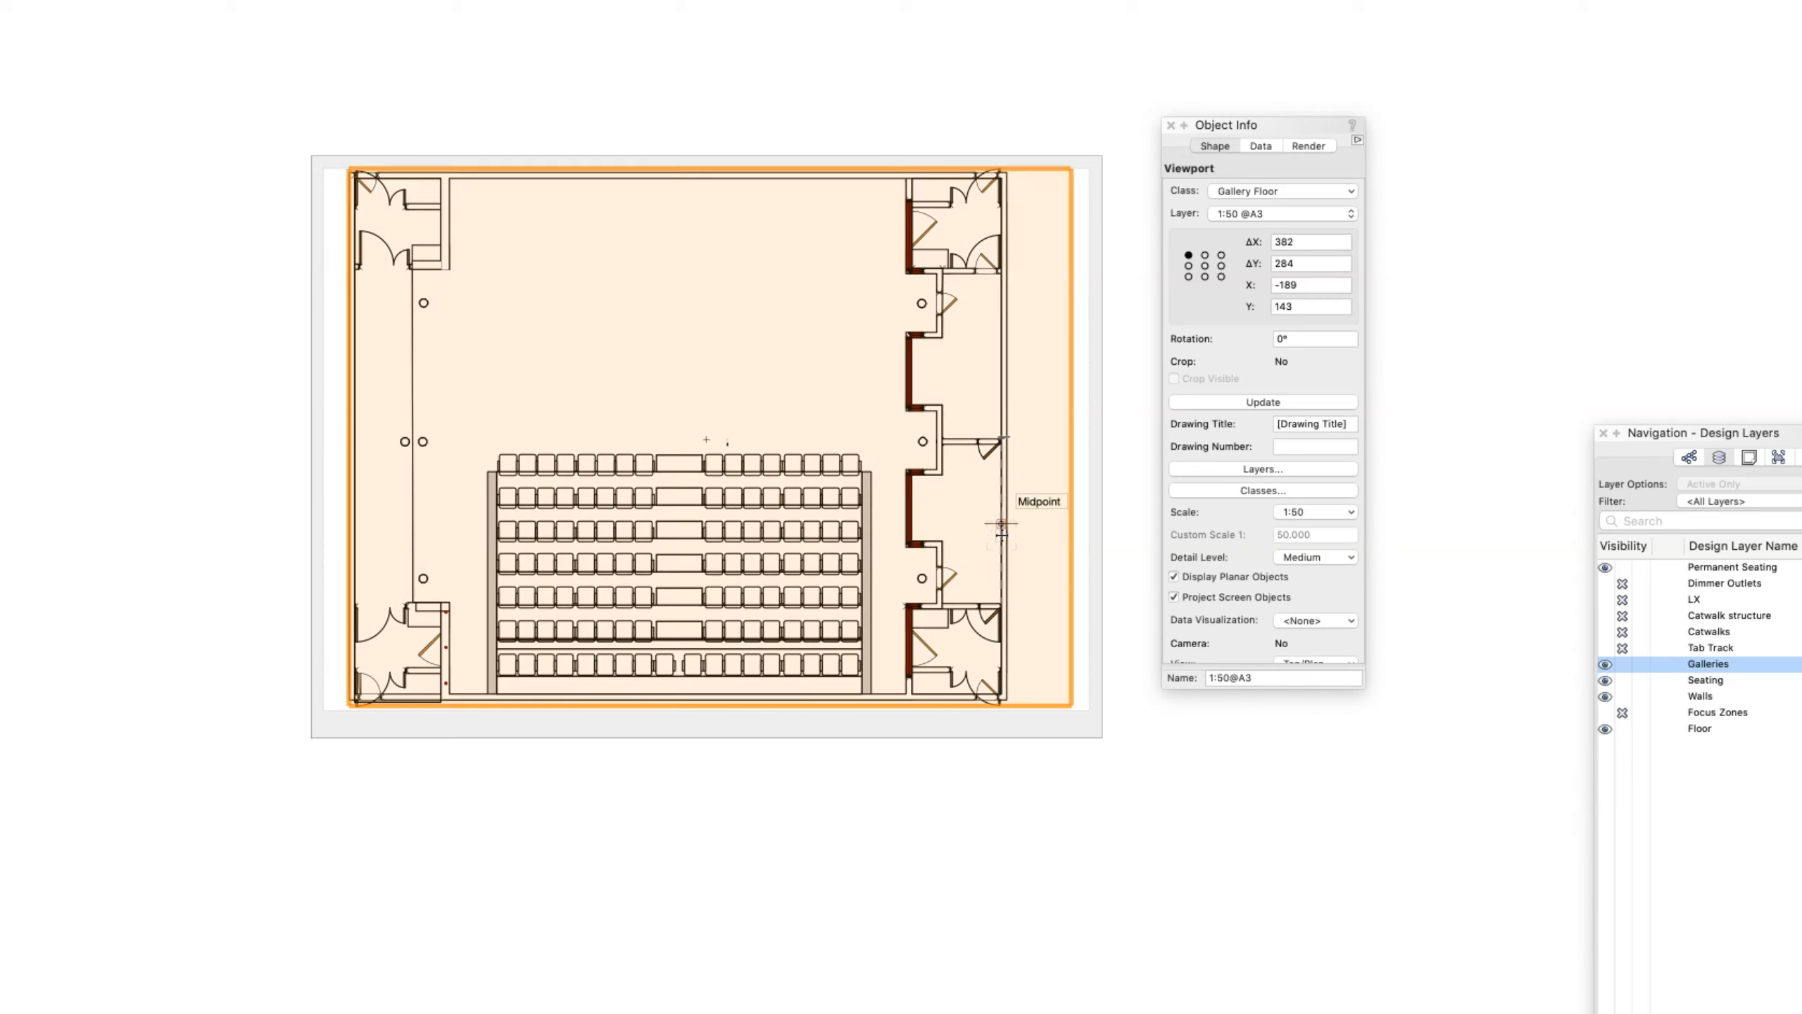
left_click(1253, 469)
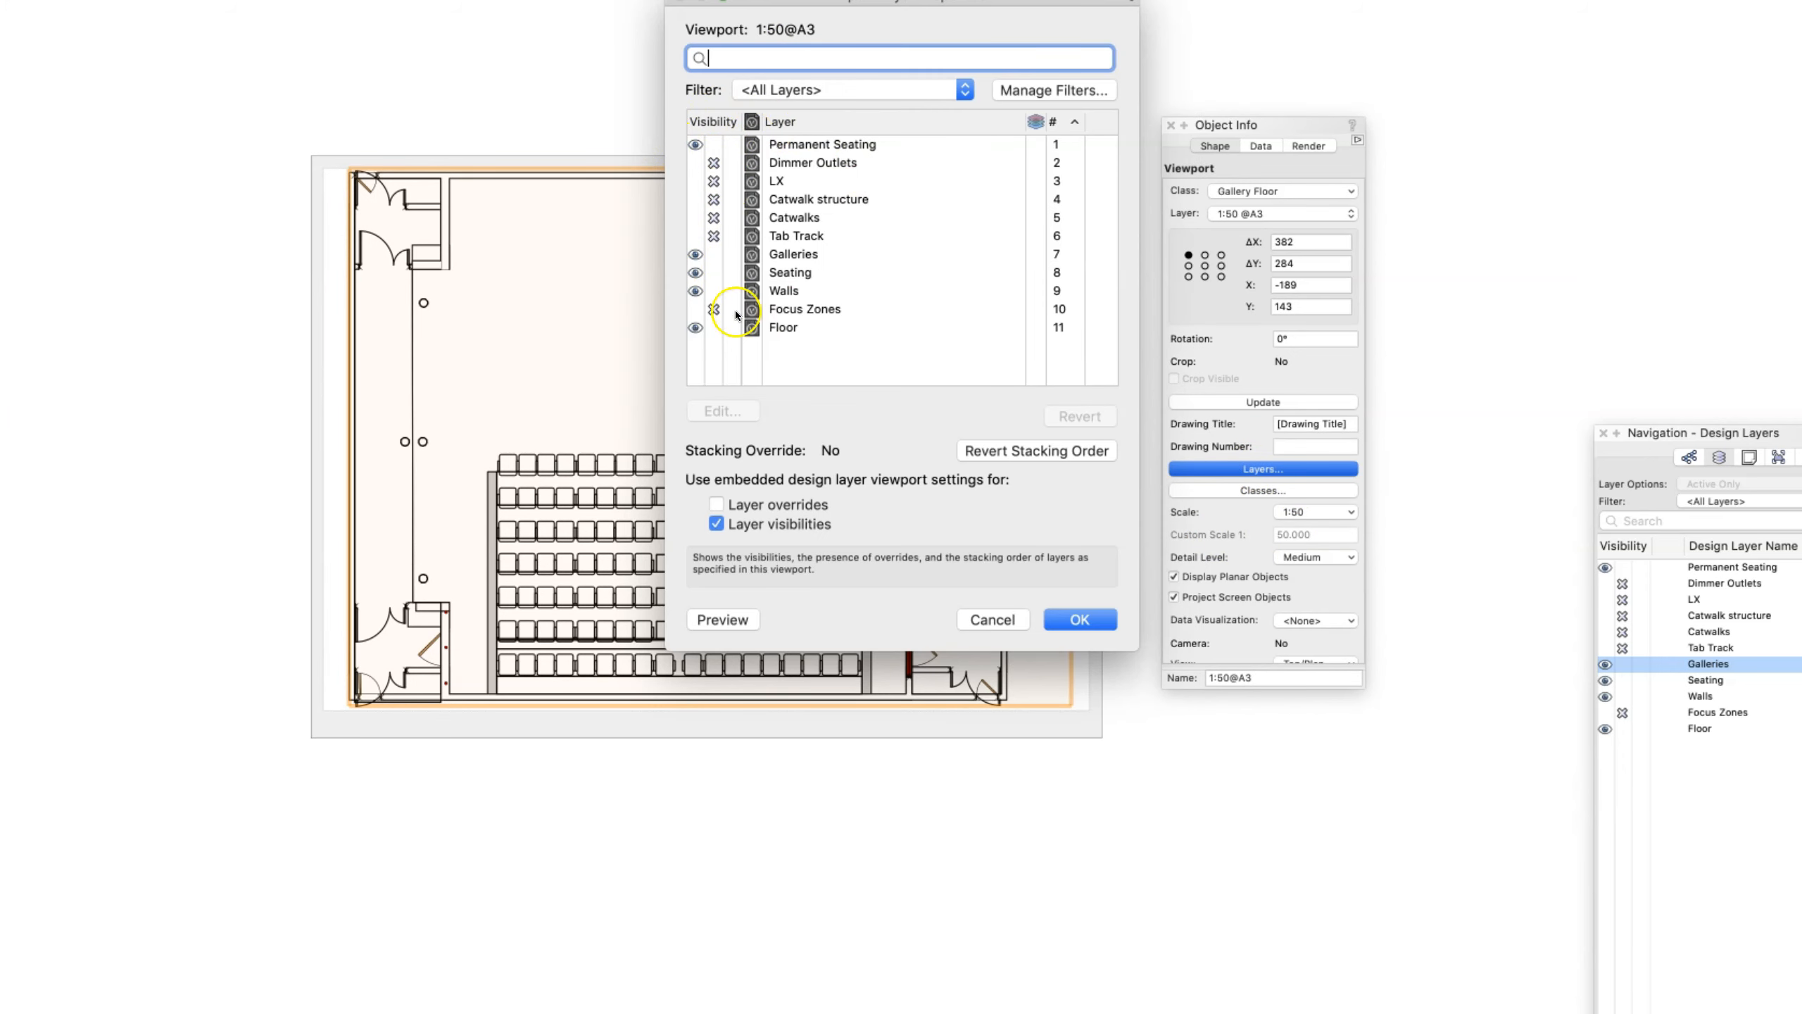
left_click(714, 274)
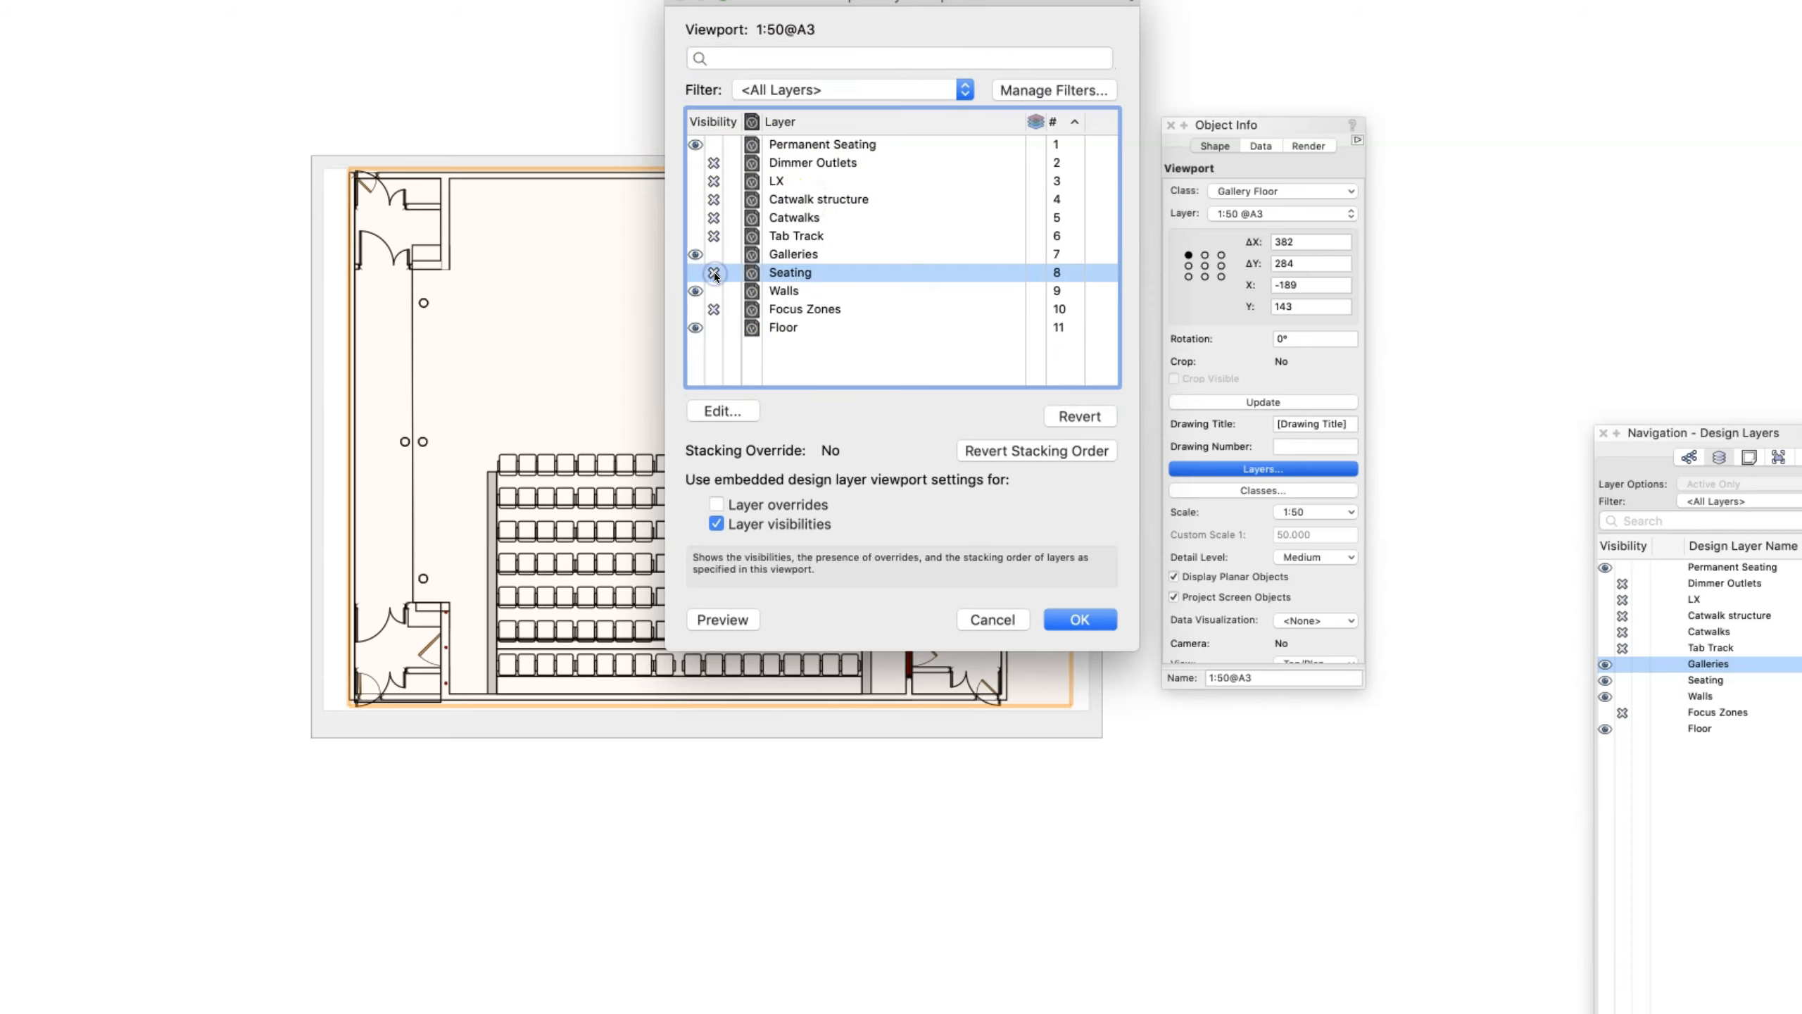
left_click(1079, 619)
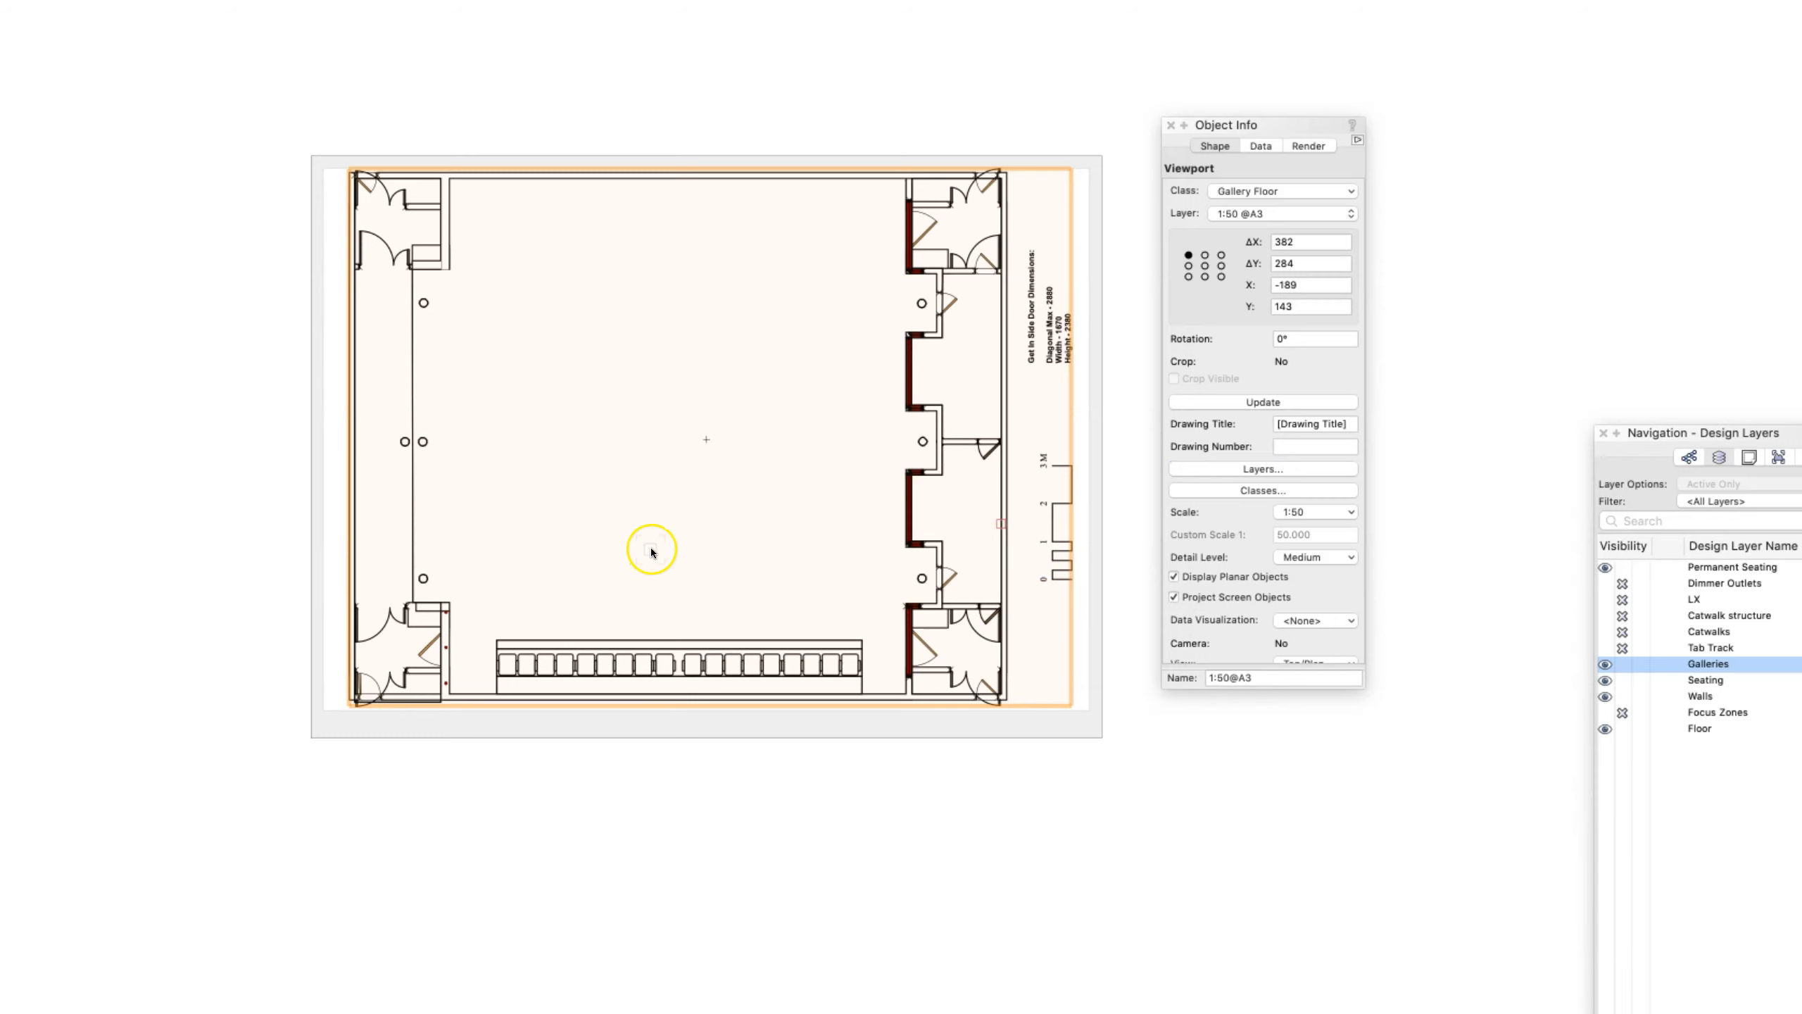
left_click(120, 7)
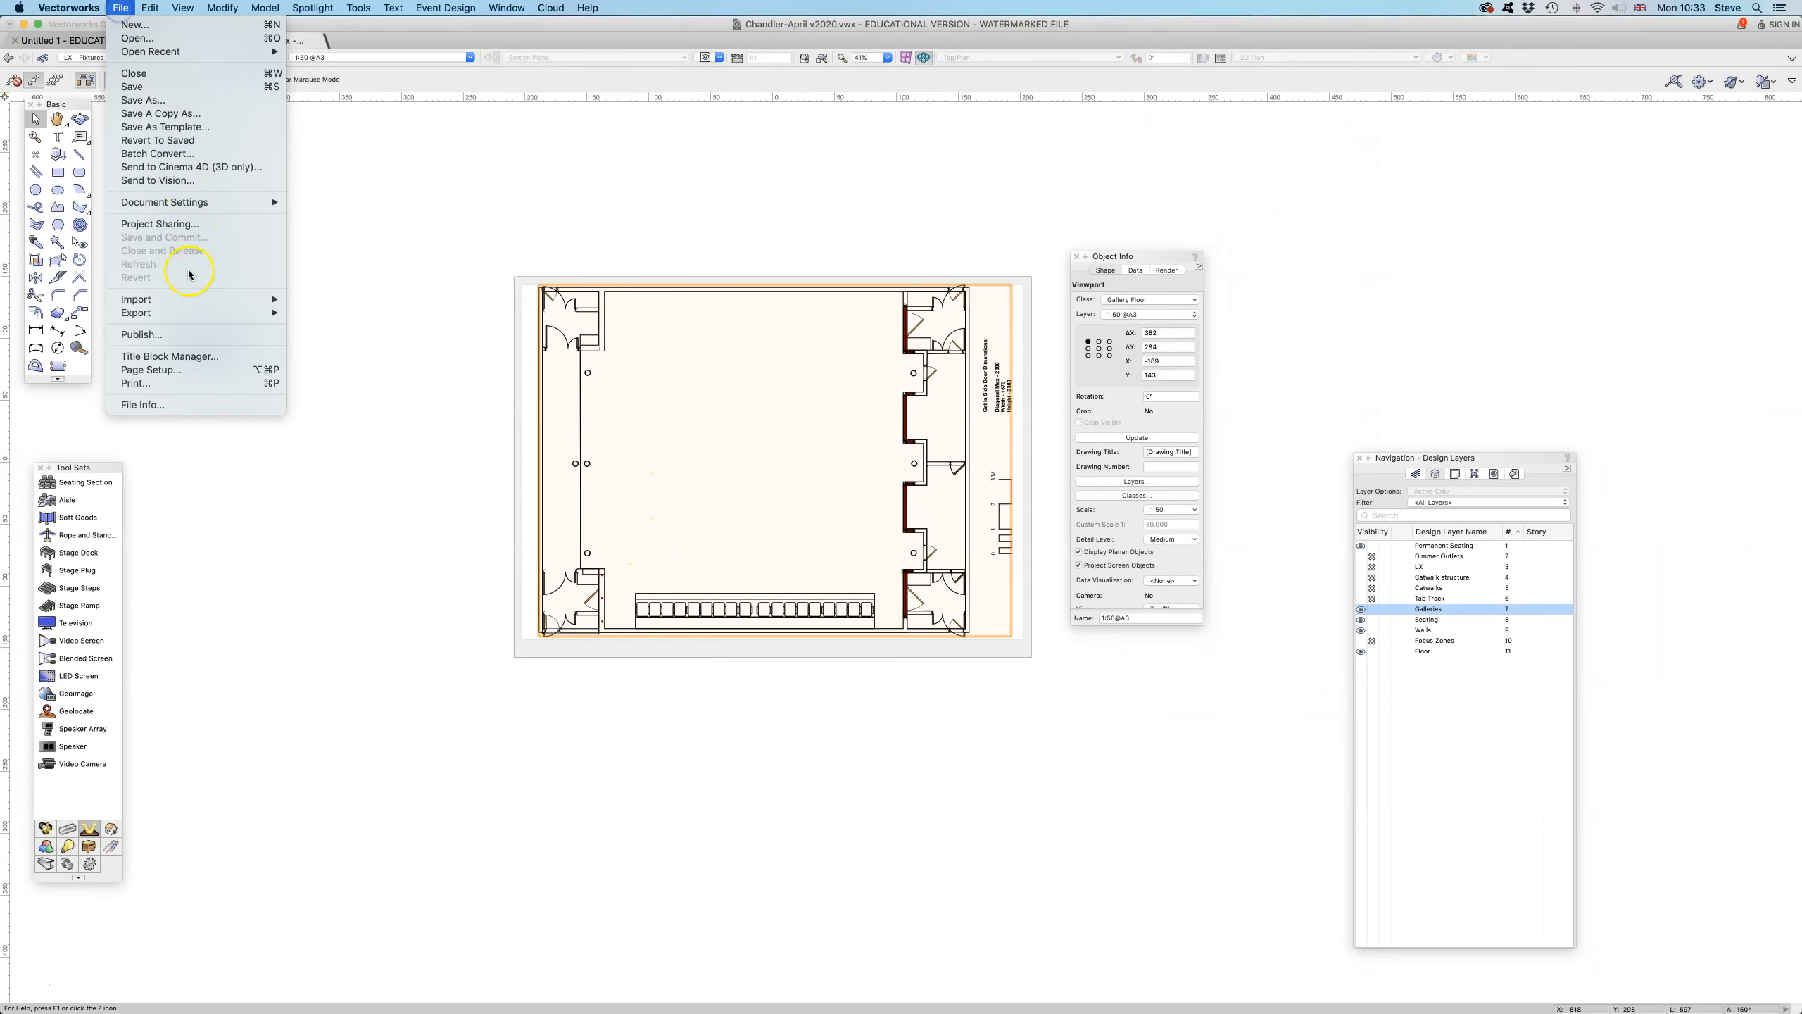
mouse_move(205, 313)
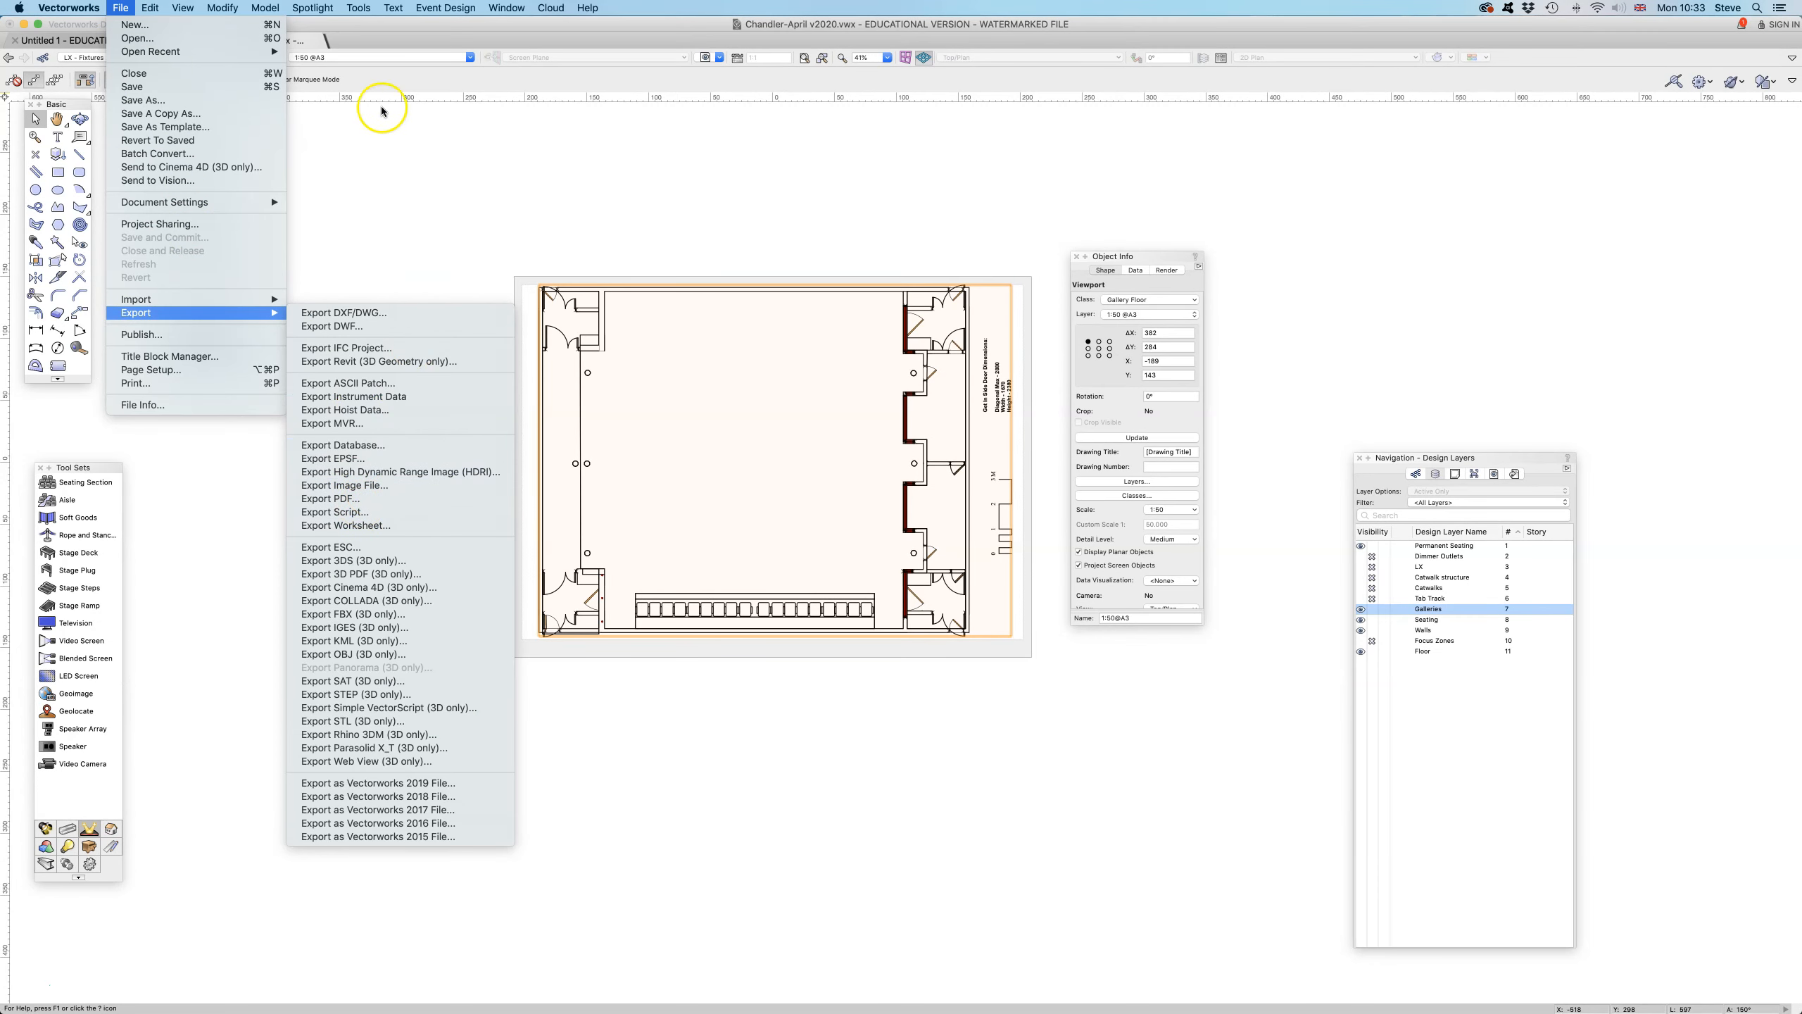
left_click(386, 154)
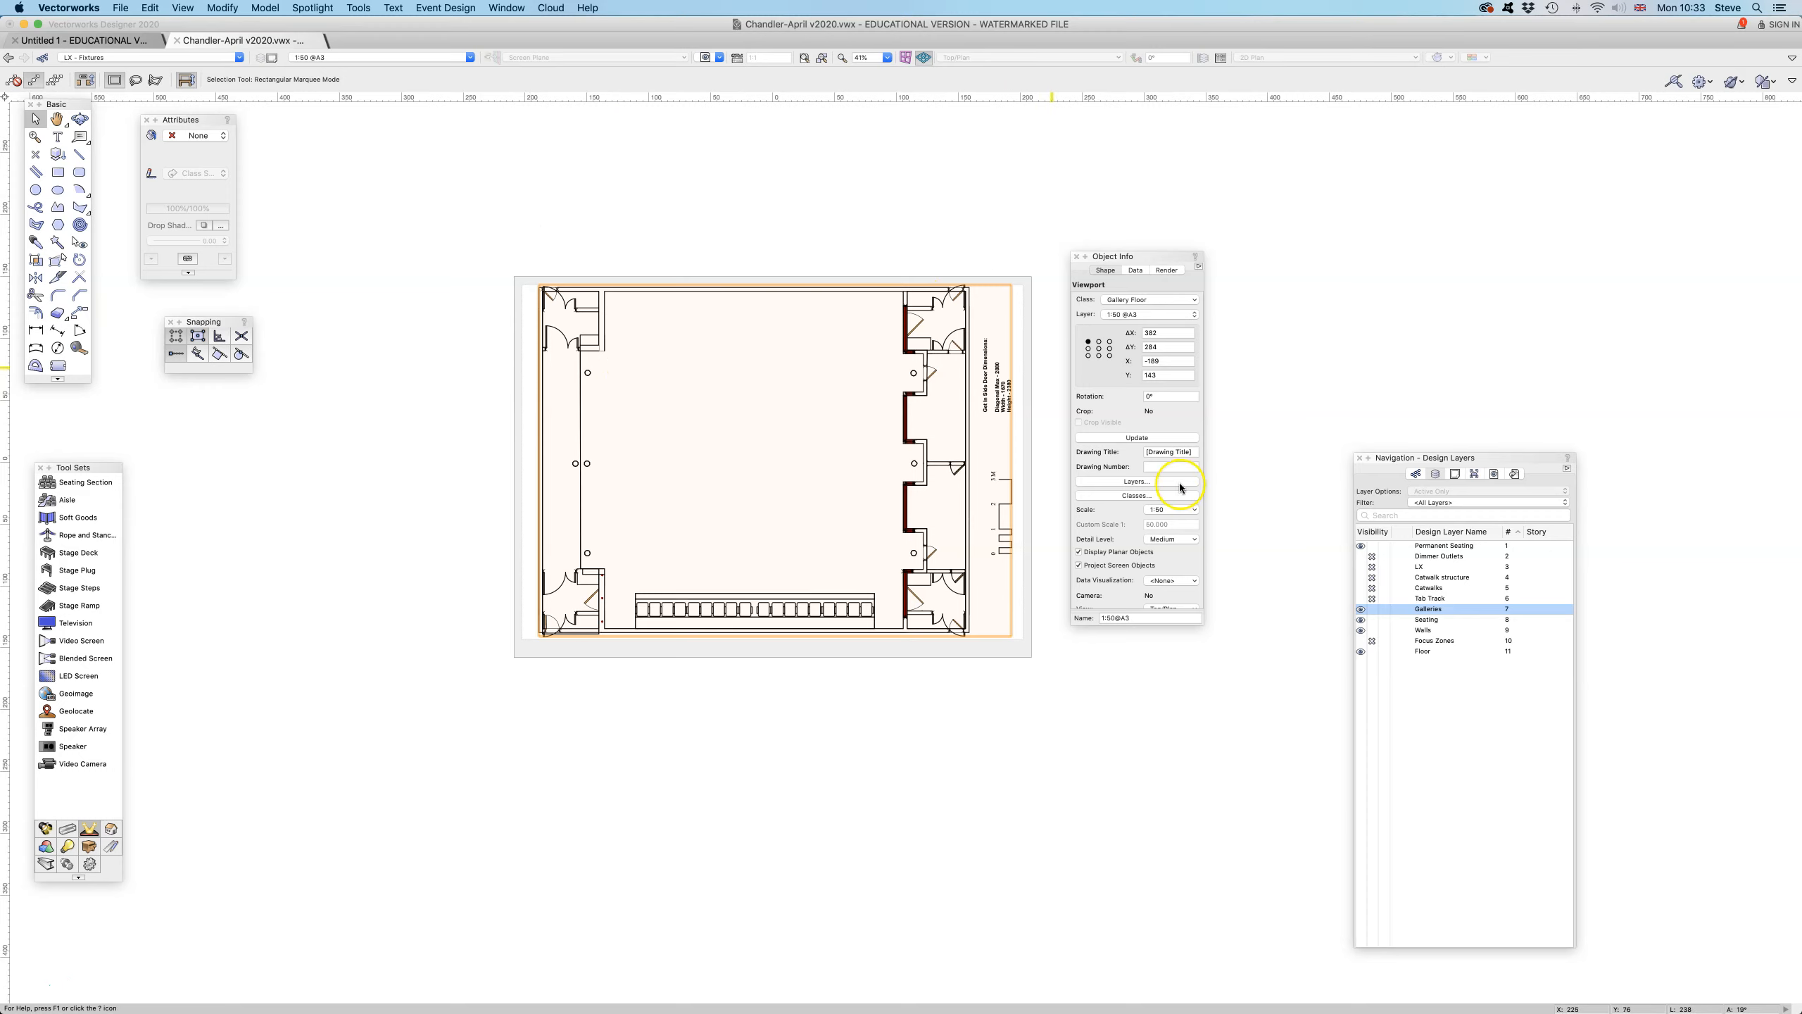
- Make the Seating, Catwalks, Catwalk structure and LX layers visible in the 1:50@A3 viewport, dismissing the backup reminder
left_click(1127, 480)
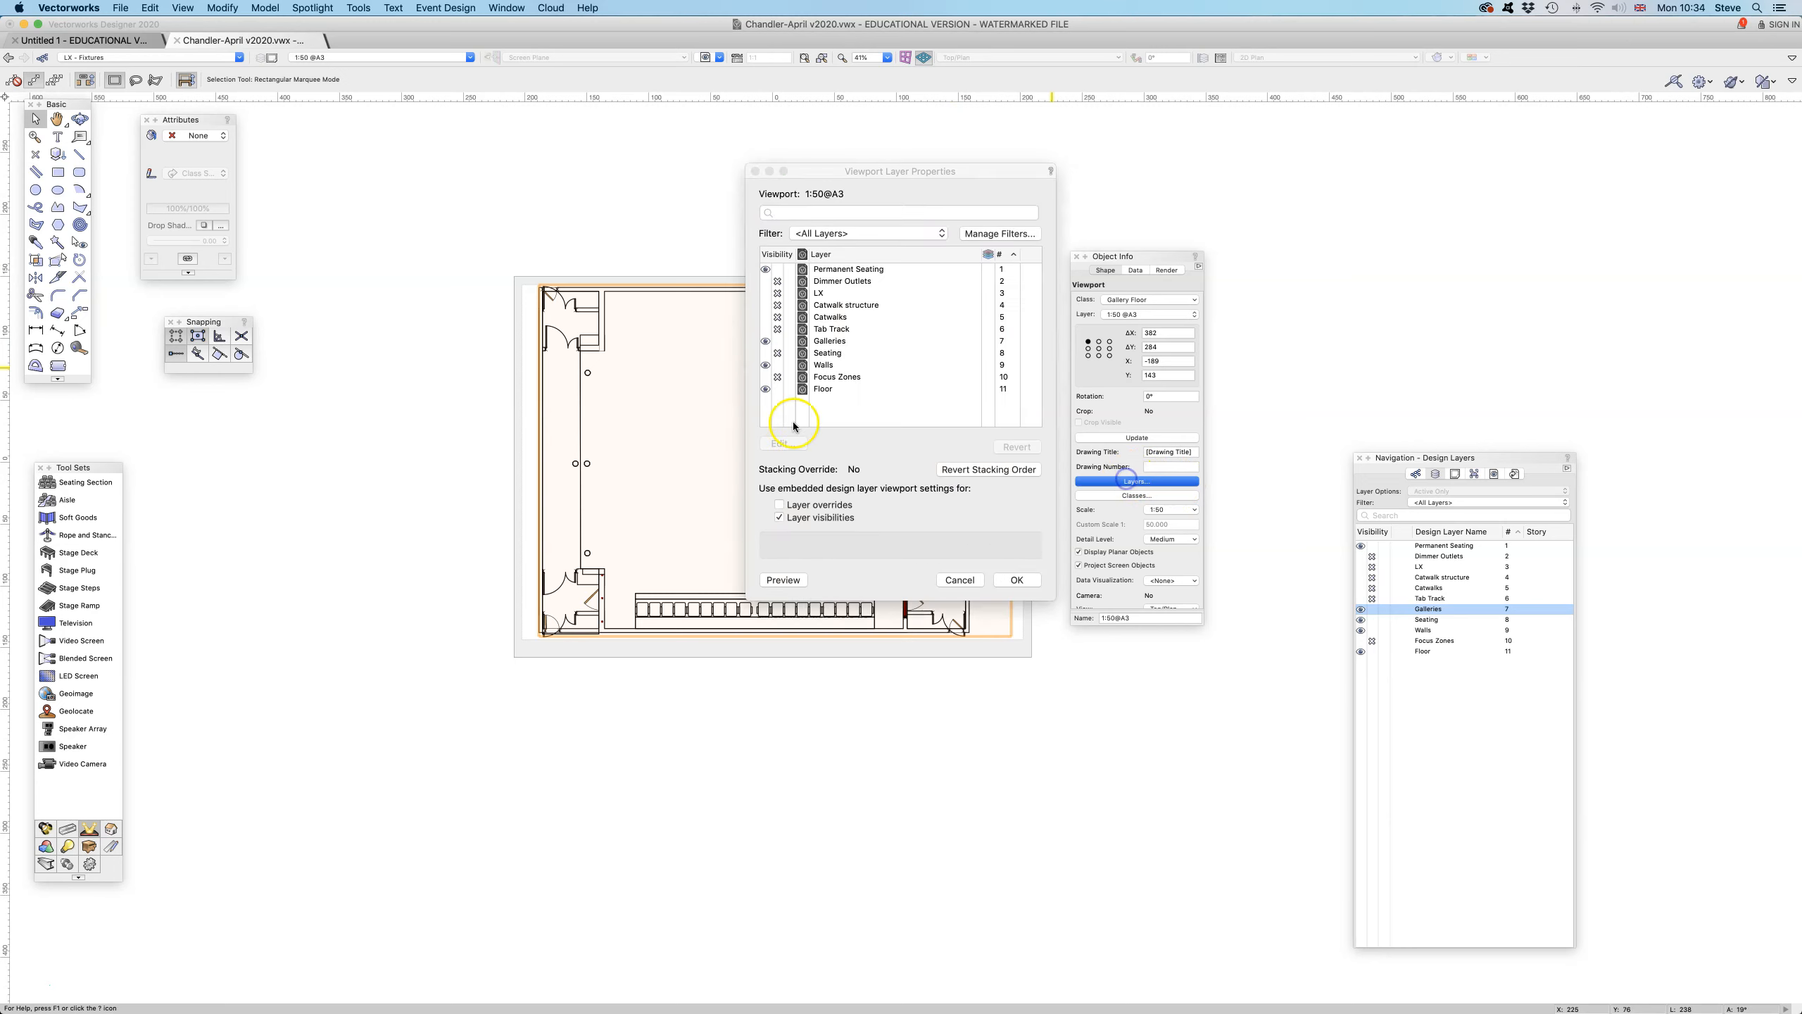
left_click(764, 353)
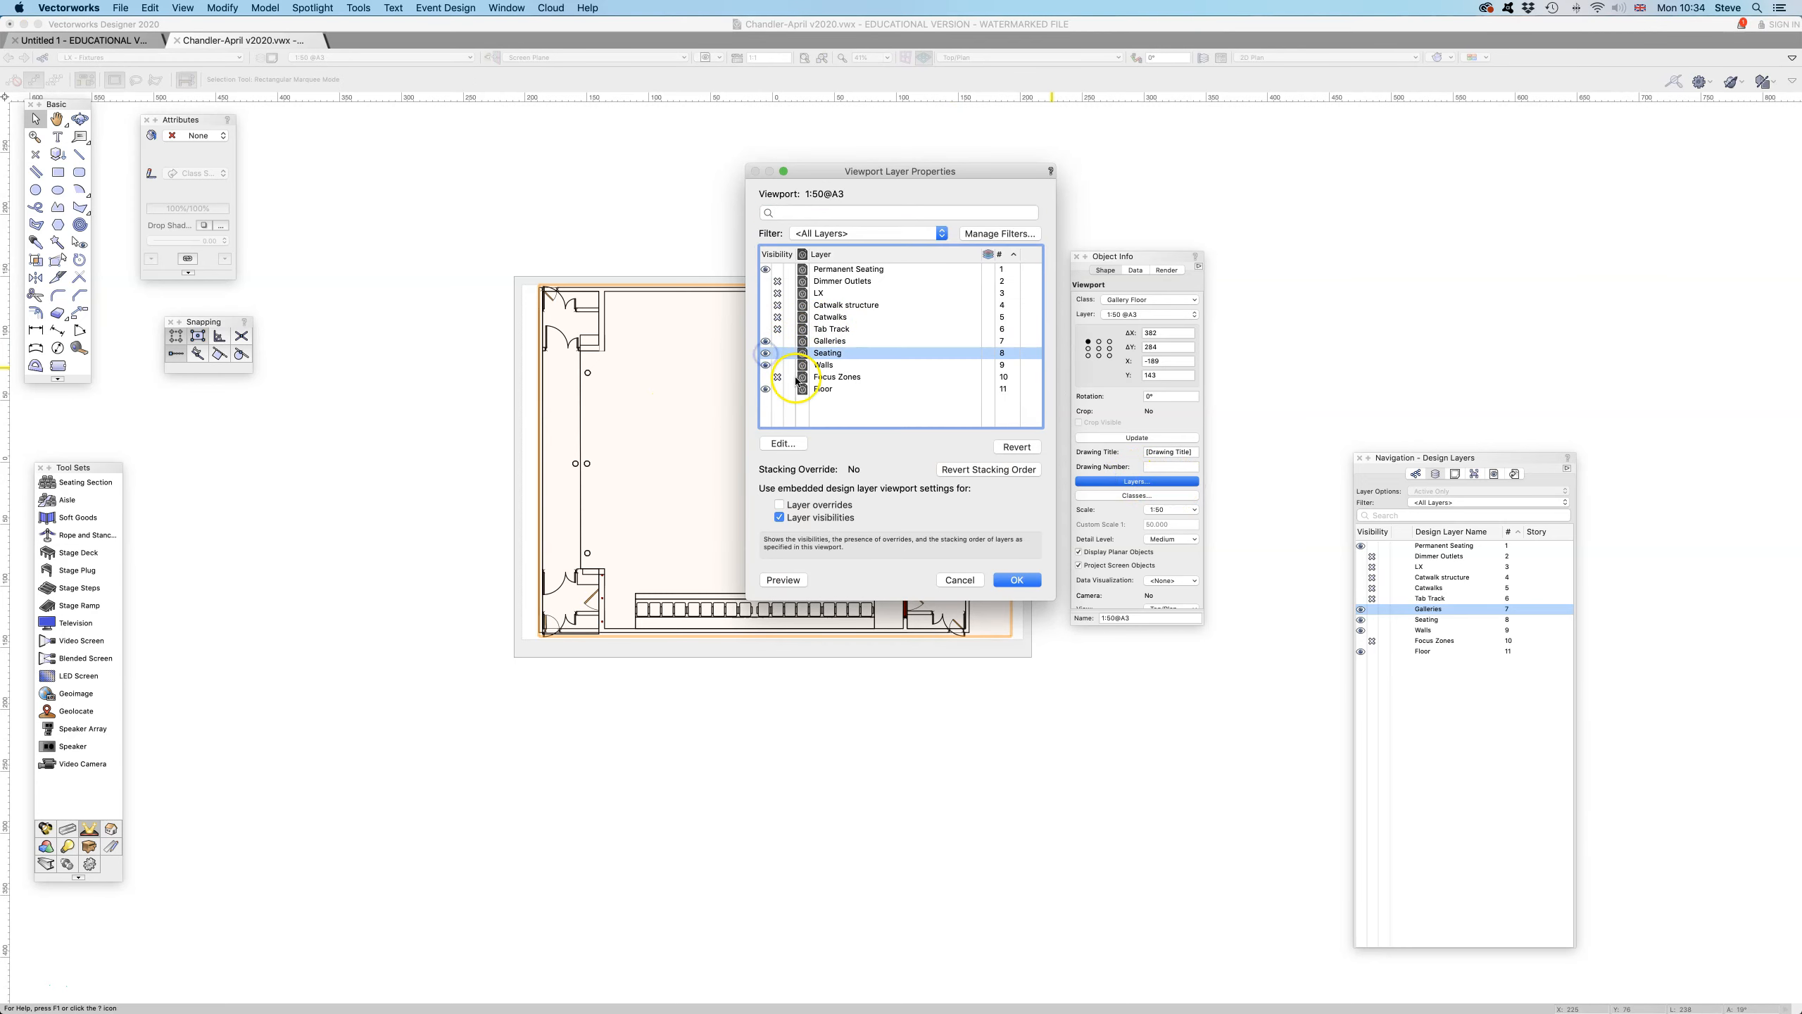
left_click(765, 317)
left_click(764, 305)
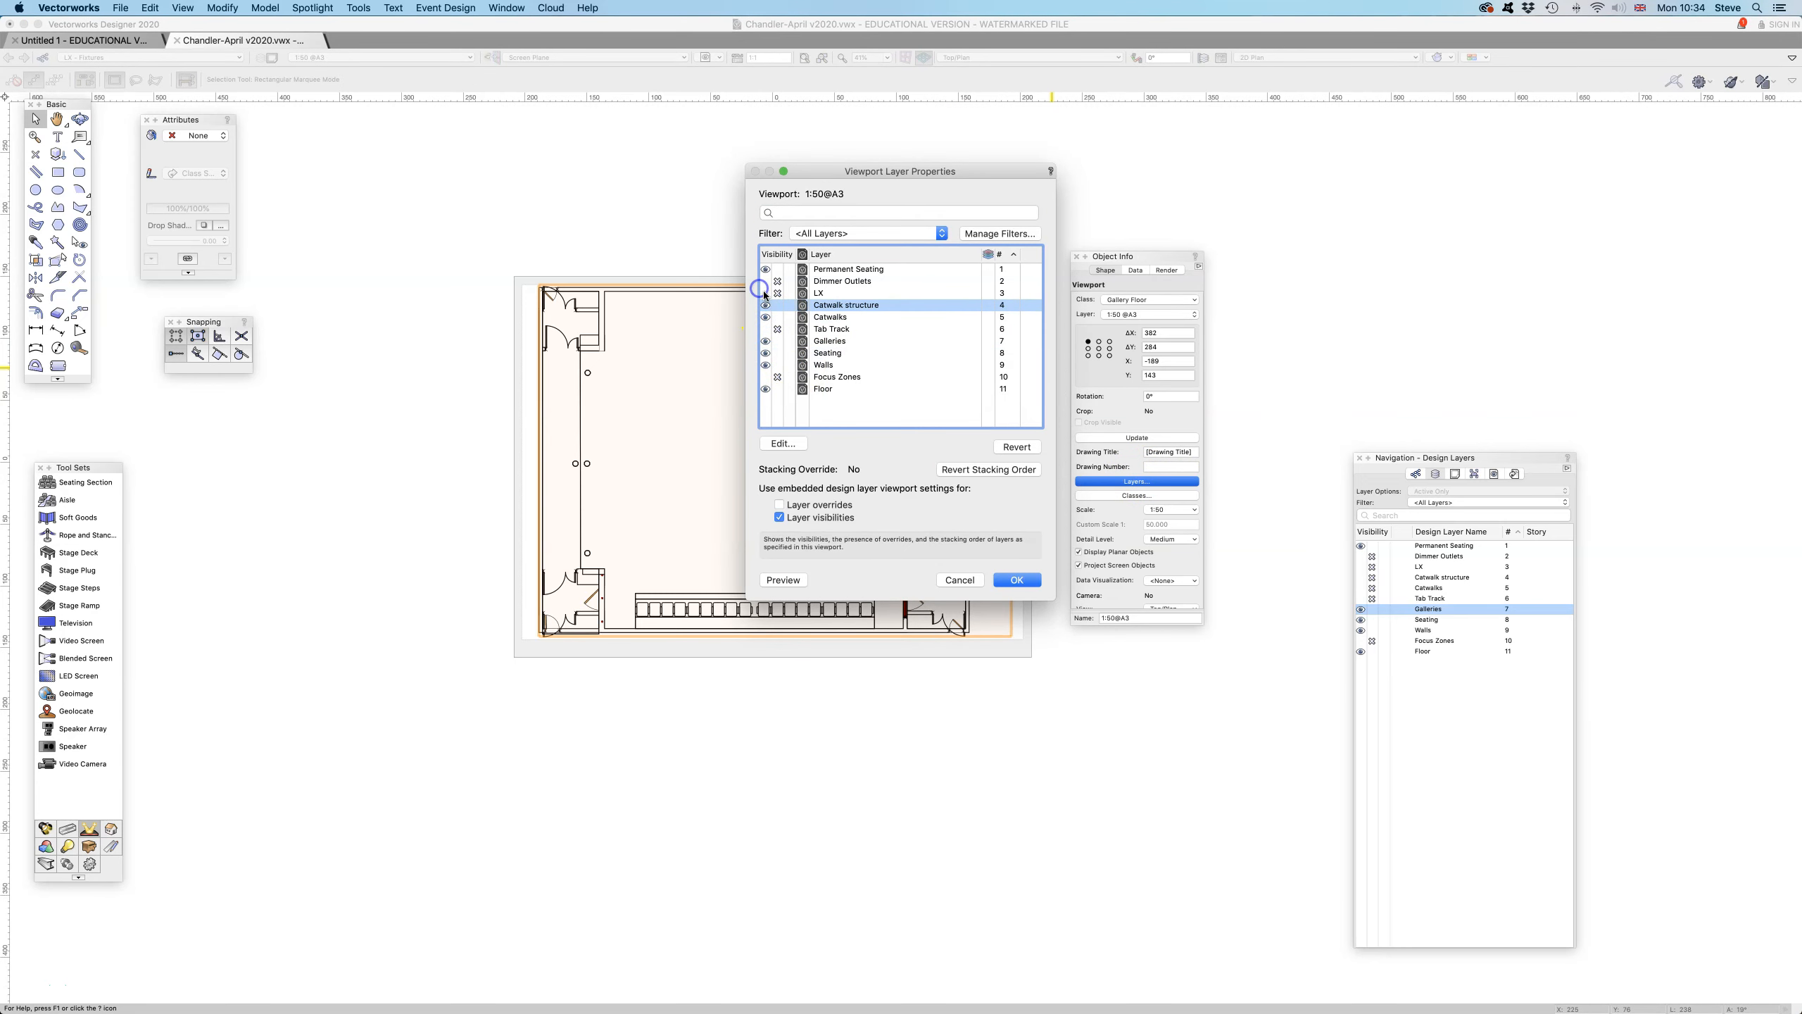
left_click(765, 292)
left_click(1016, 579)
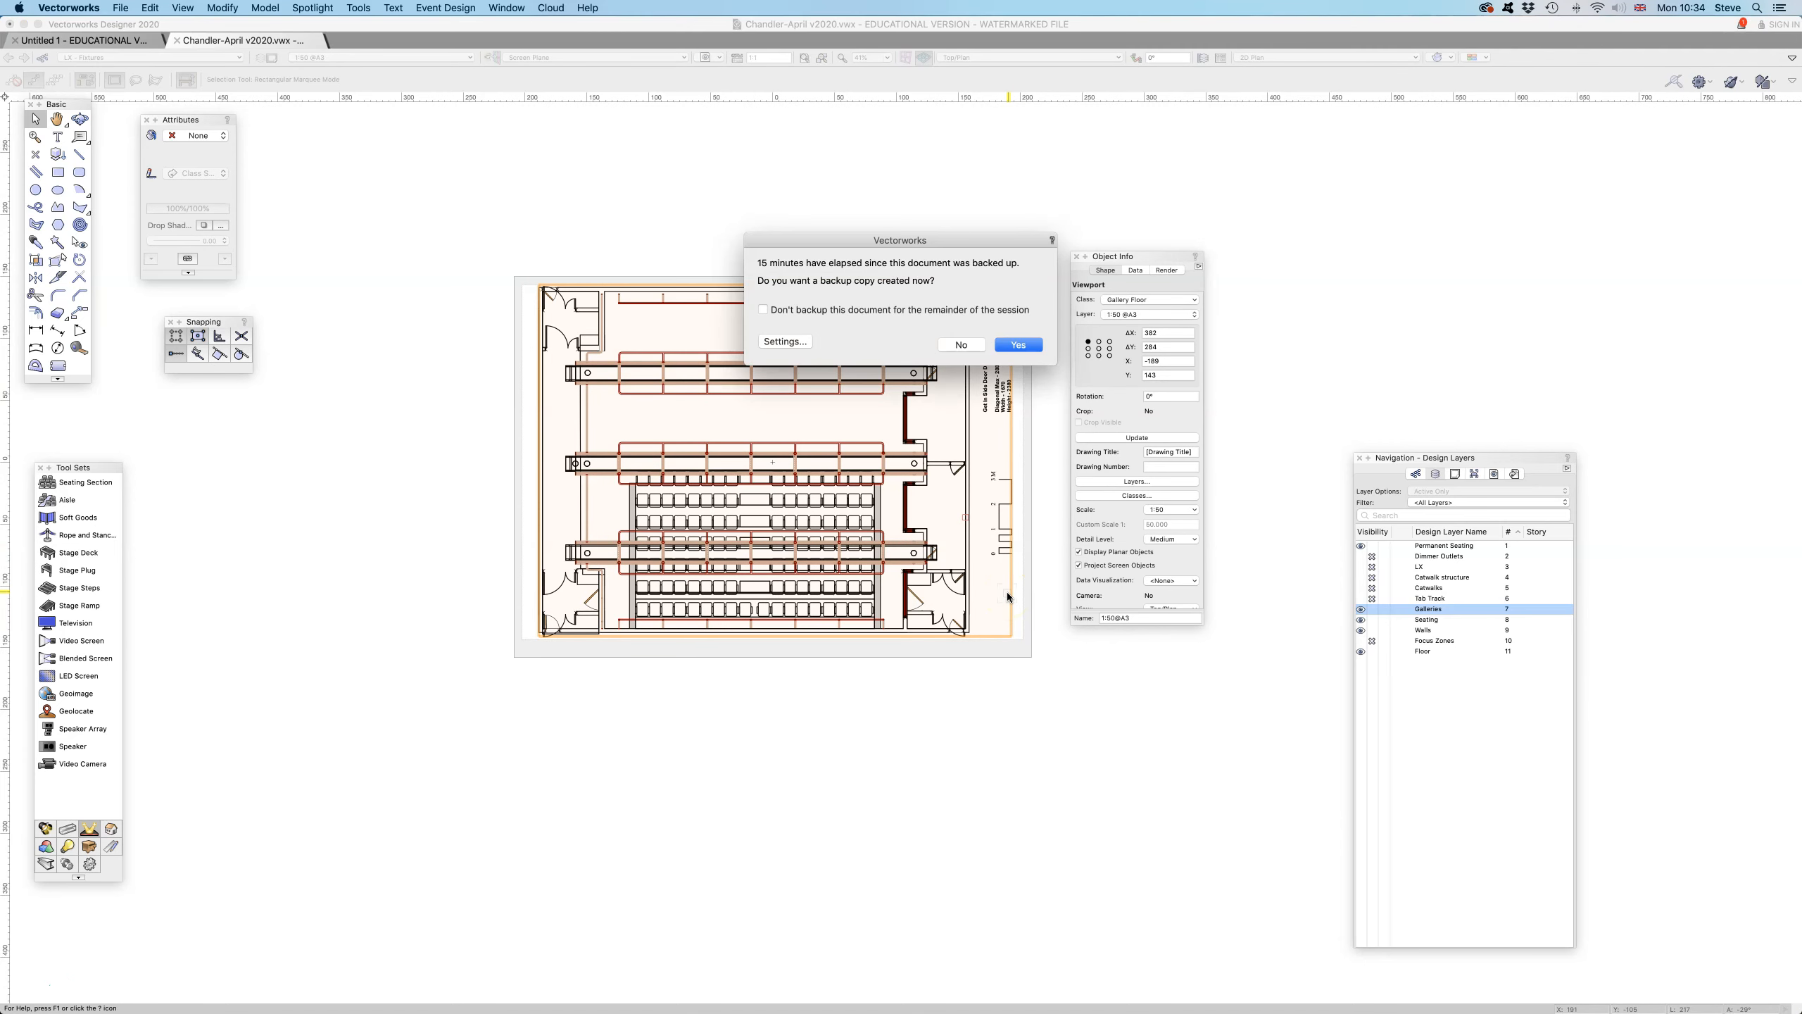
left_click(983, 345)
- Hide the LX, Catwalk structure and Catwalks layers in the 1:50@A3 viewport, keeping Galleries visible
left_click(1150, 483)
left_click(776, 328)
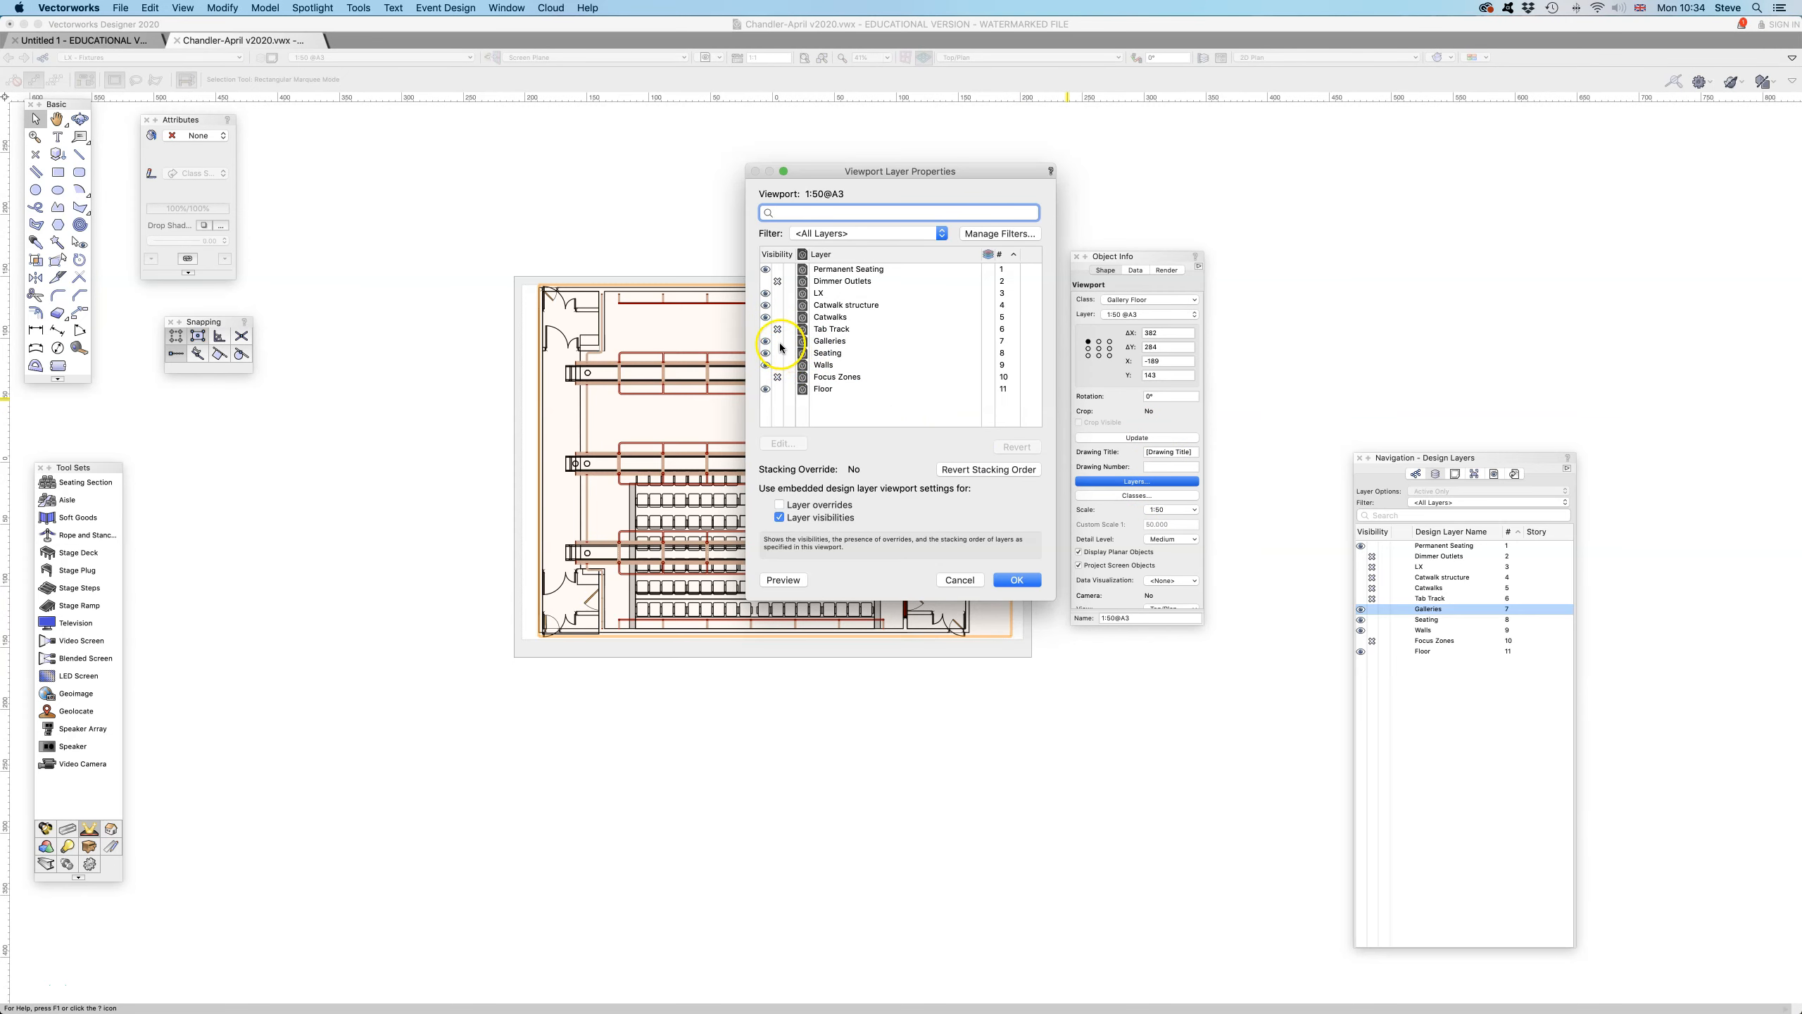
left_click(776, 341)
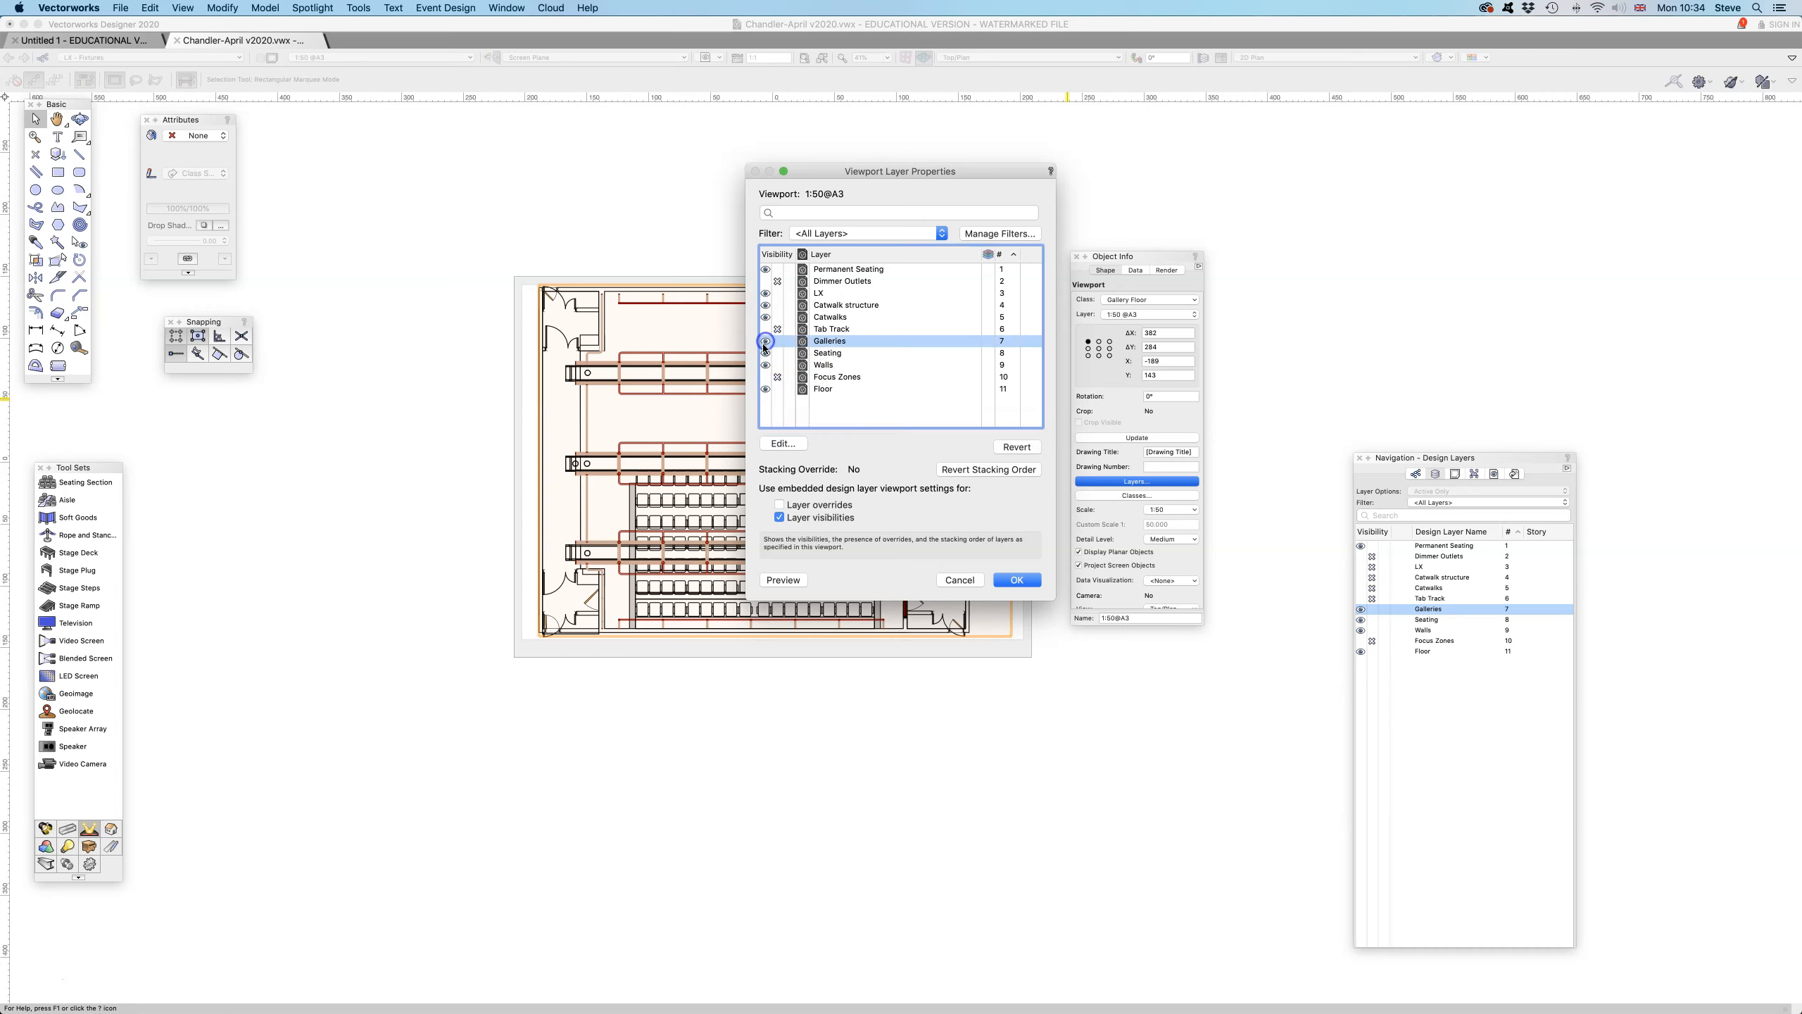
left_click(777, 293)
left_click(777, 305)
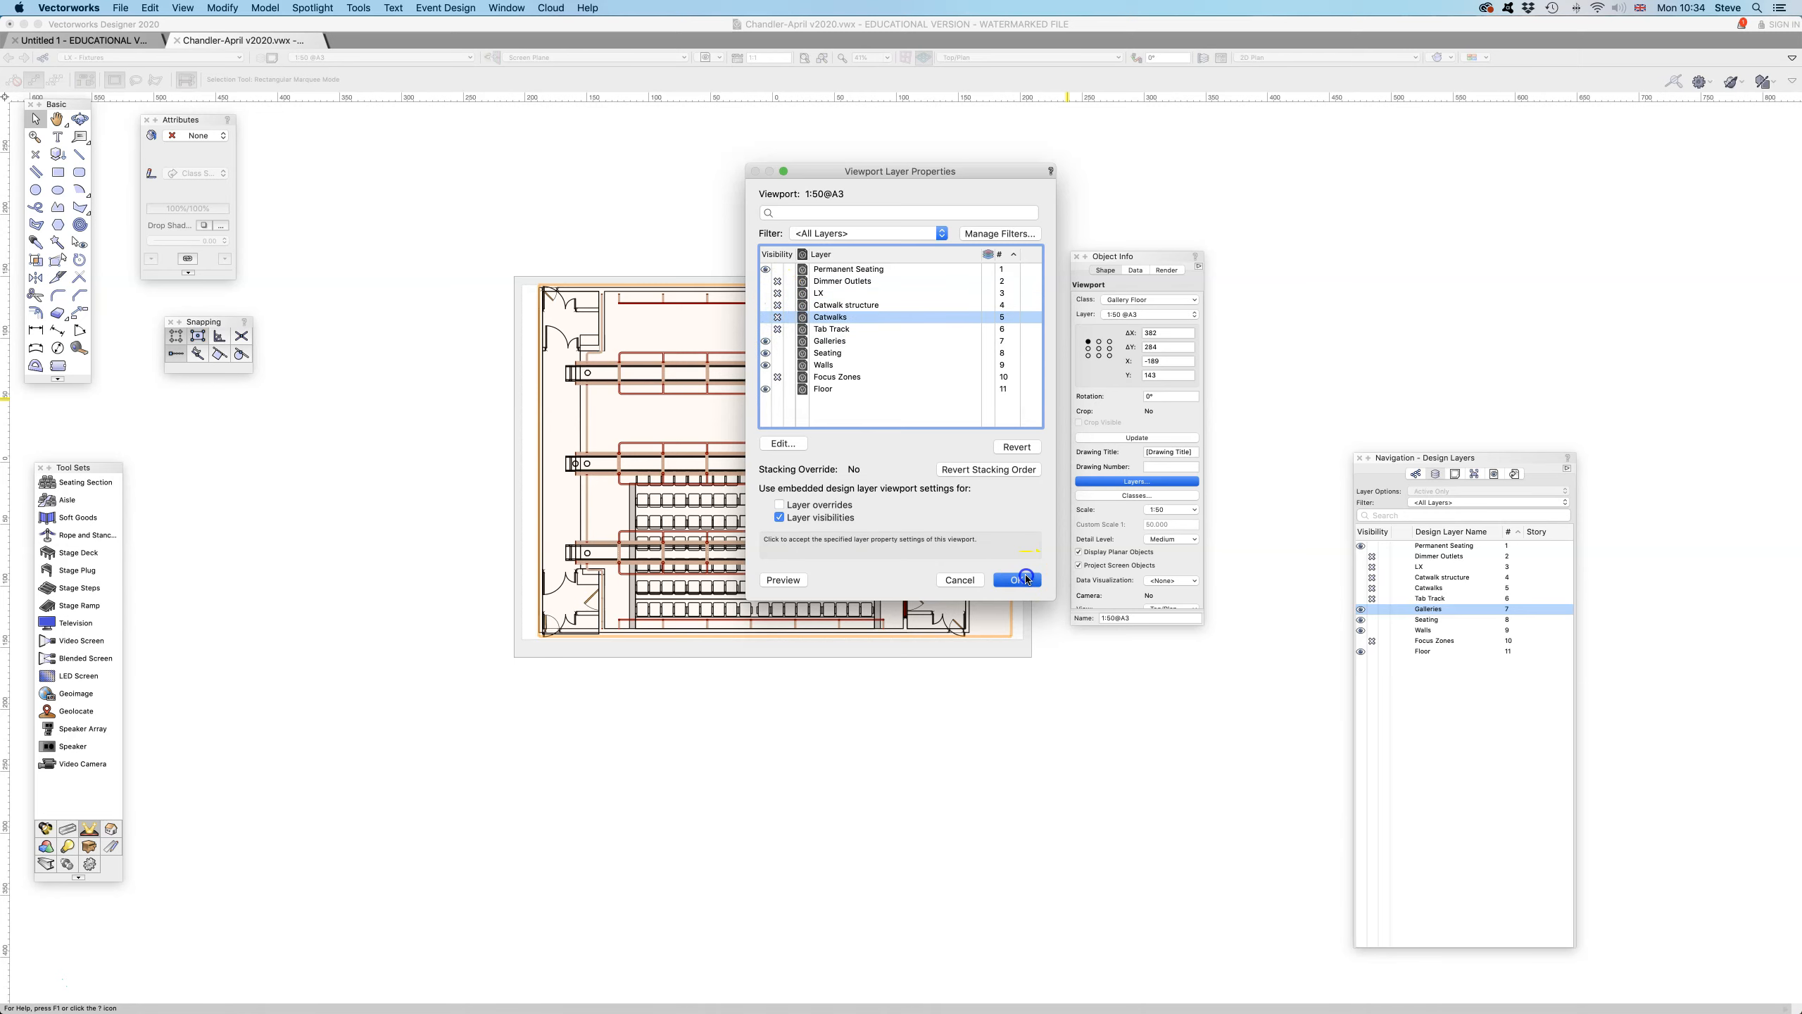
left_click(1022, 579)
left_click(545, 173)
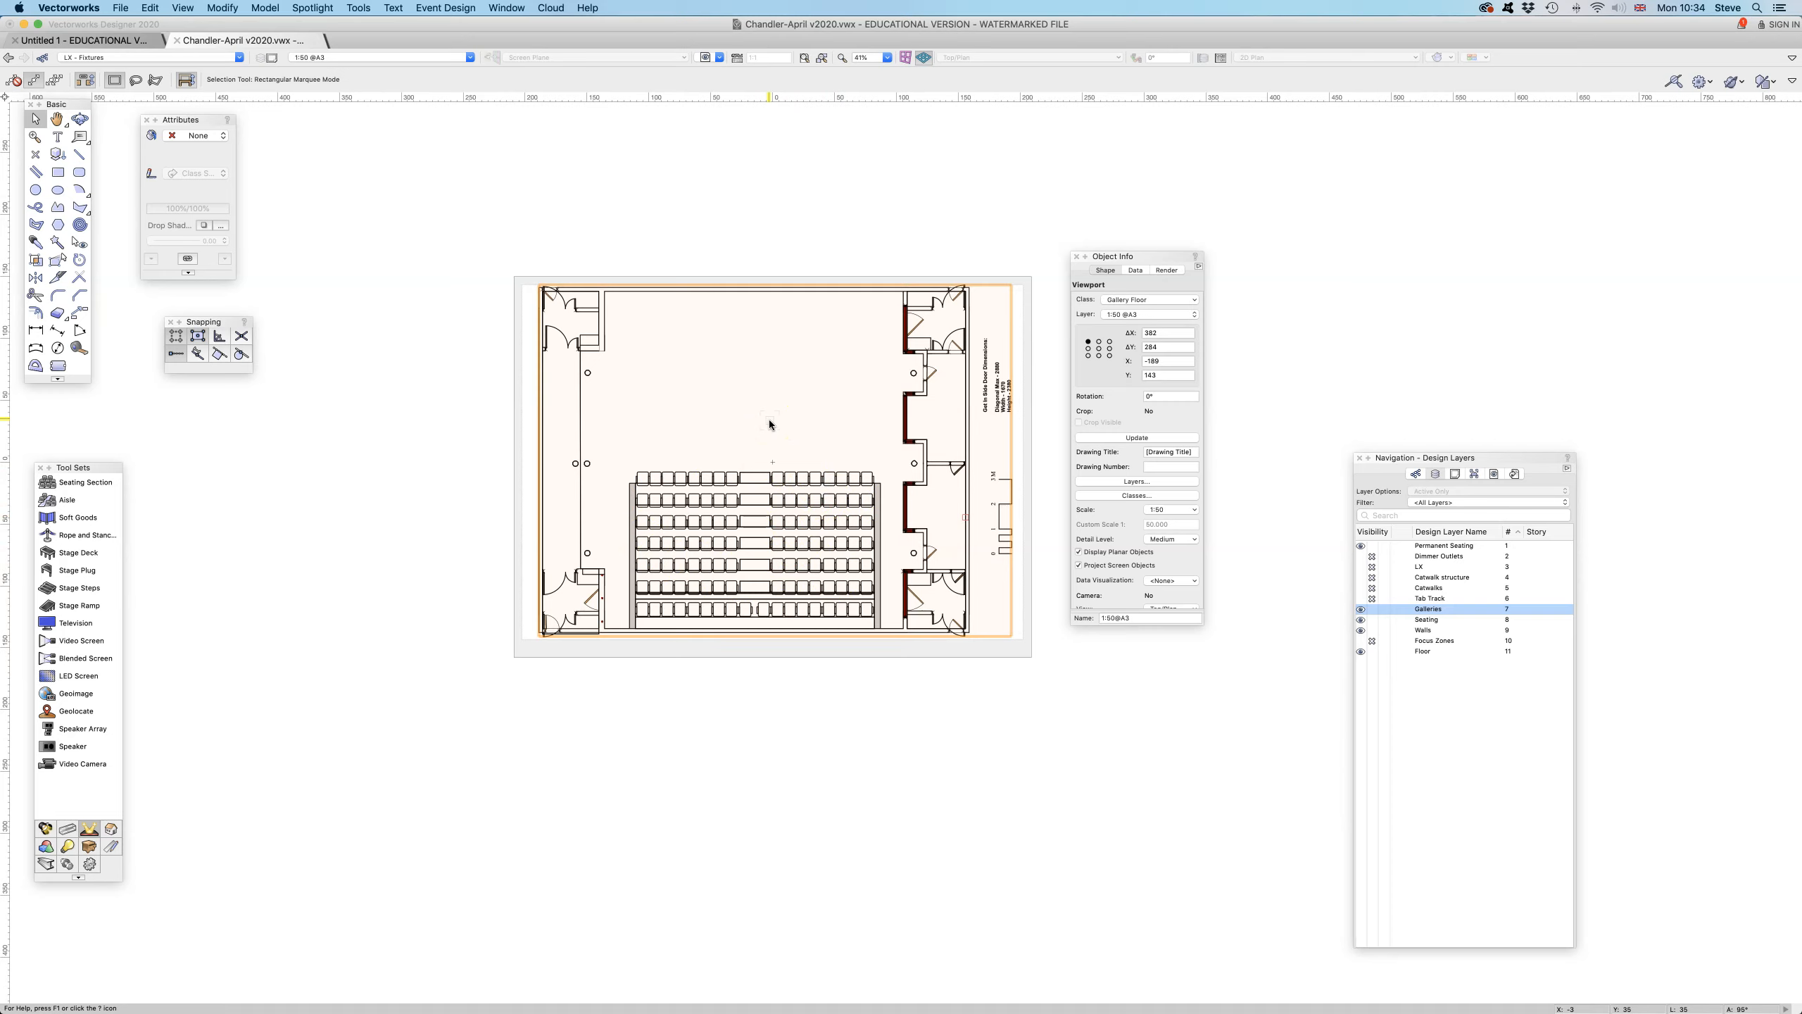
- Open the 1:25 A2 Section sheet layer, move the Object Info palette clear of the drawing, and select the section viewport
left_click(392, 58)
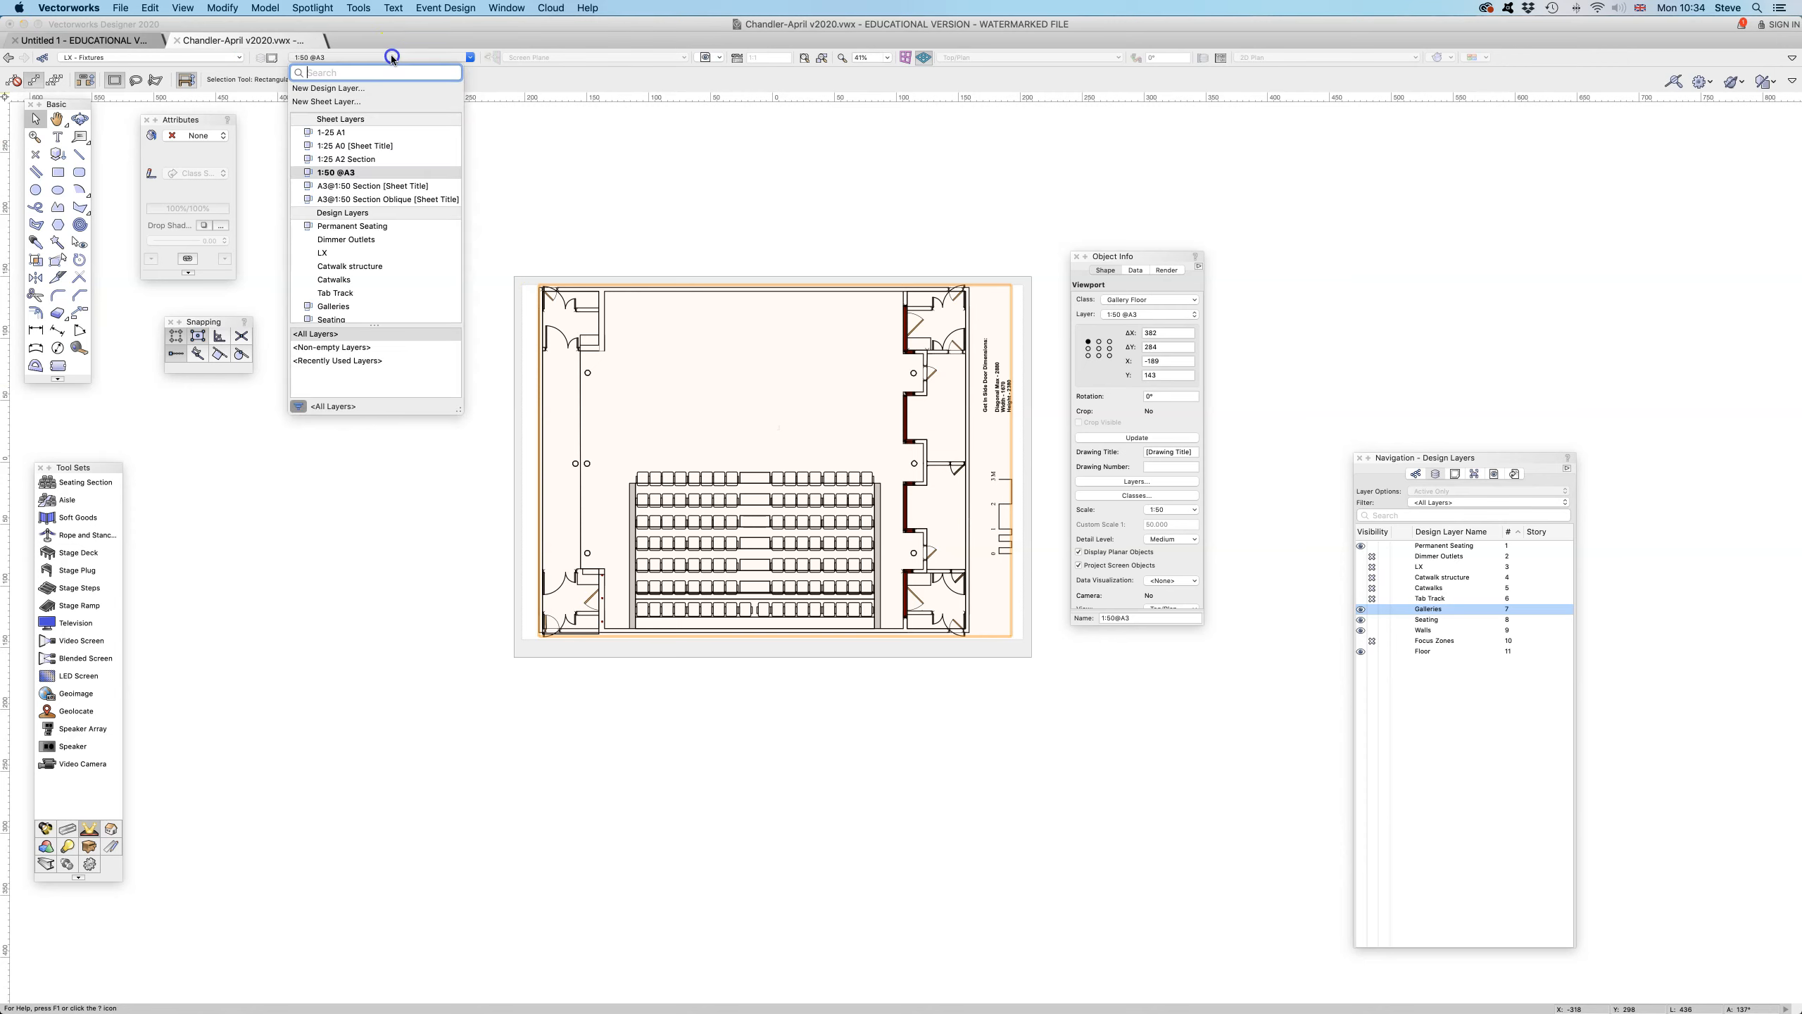
left_click(370, 159)
left_click(789, 584)
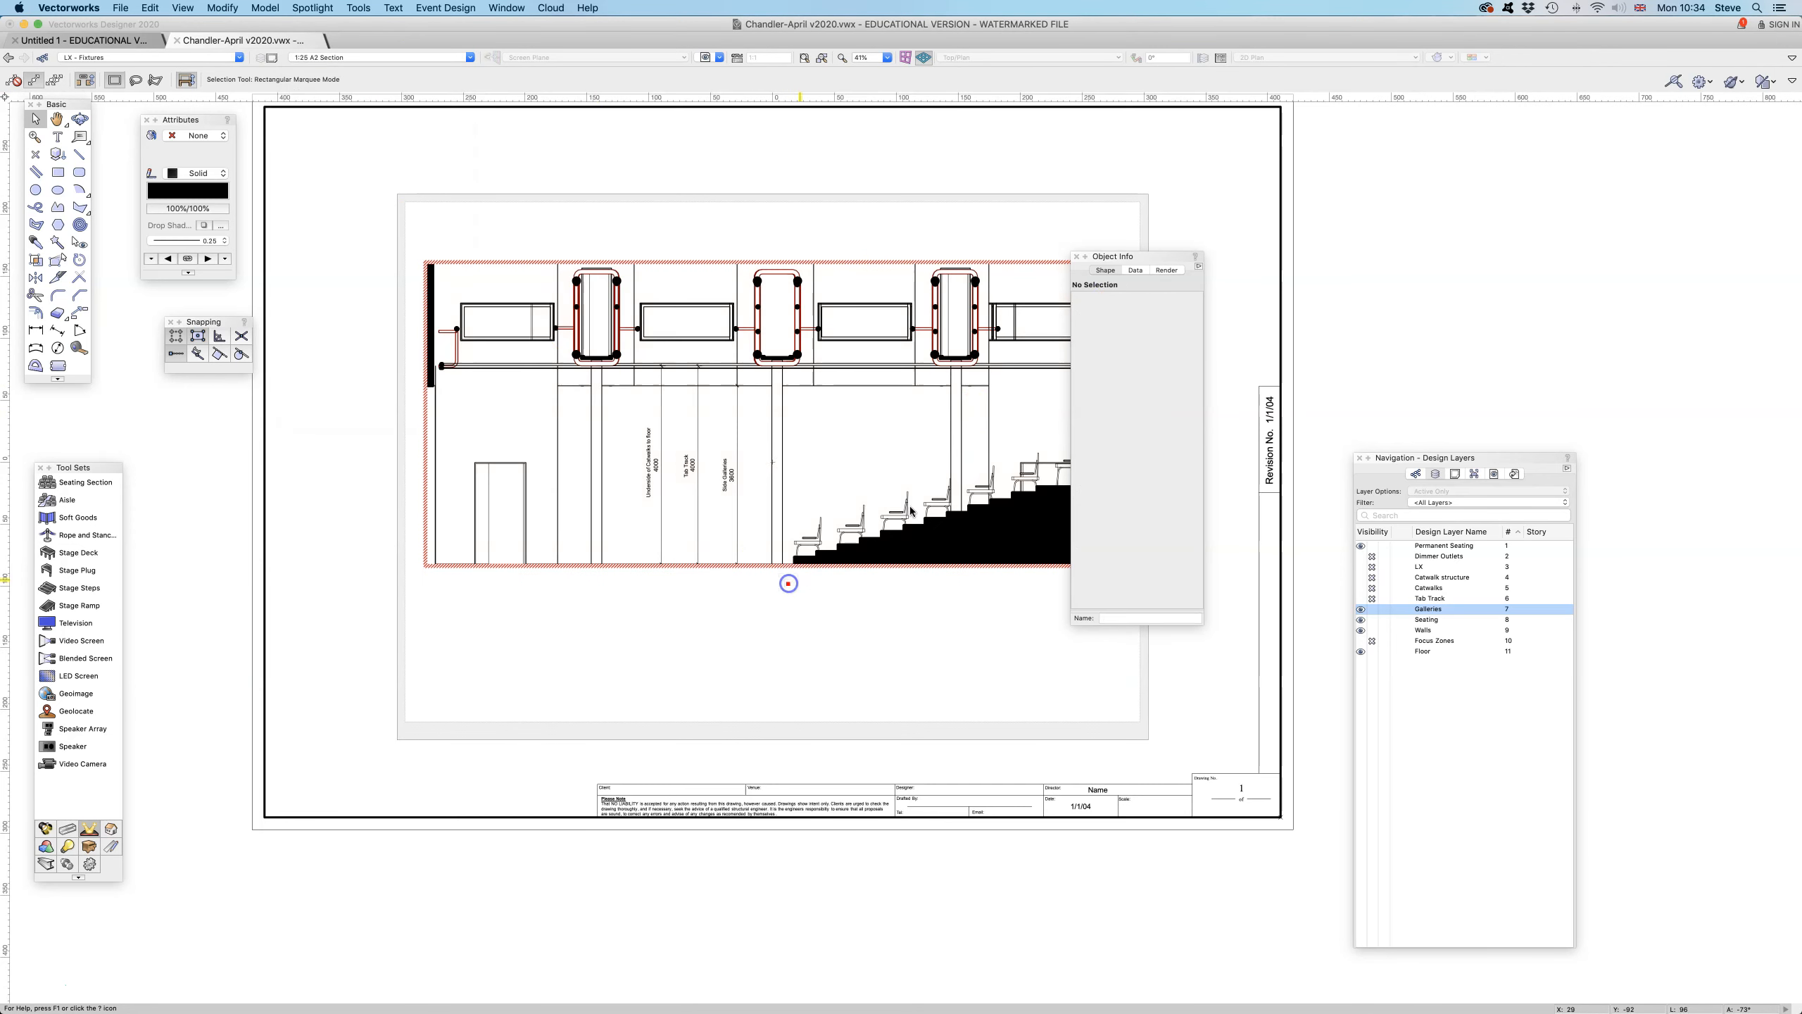
left_click_drag(1127, 257, 1268, 226)
left_click(943, 655)
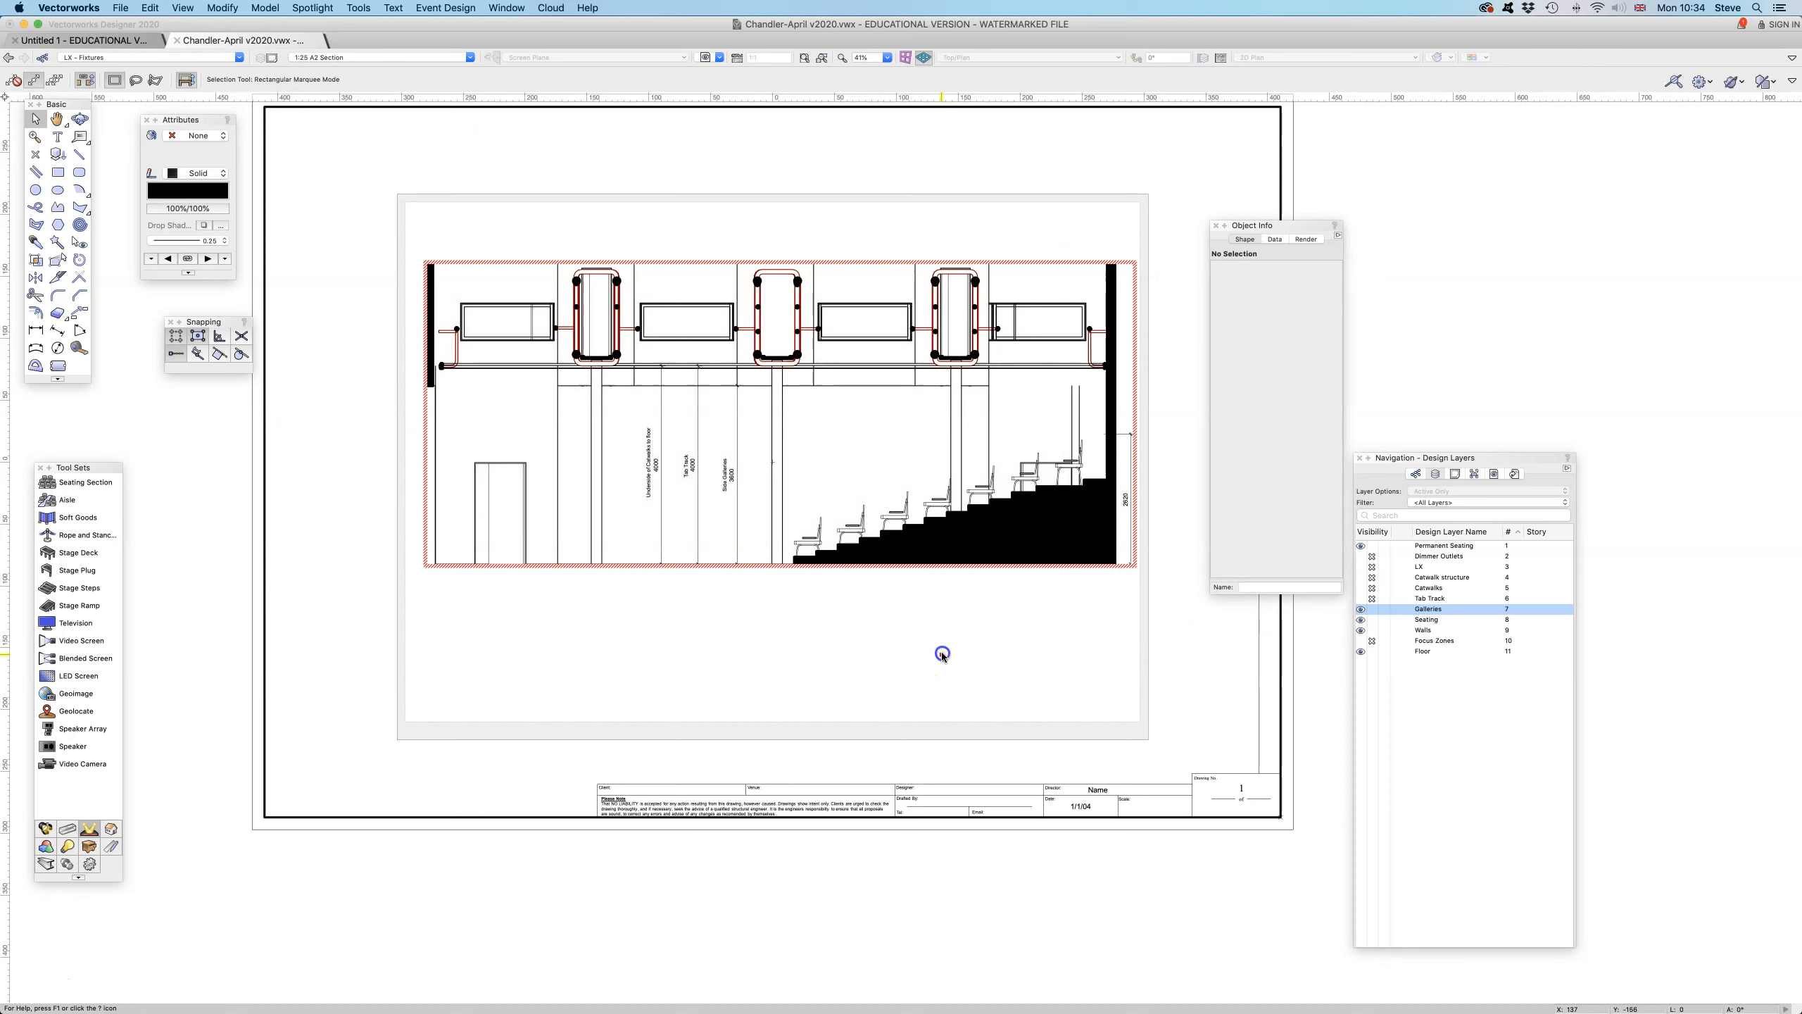
left_click(1135, 398)
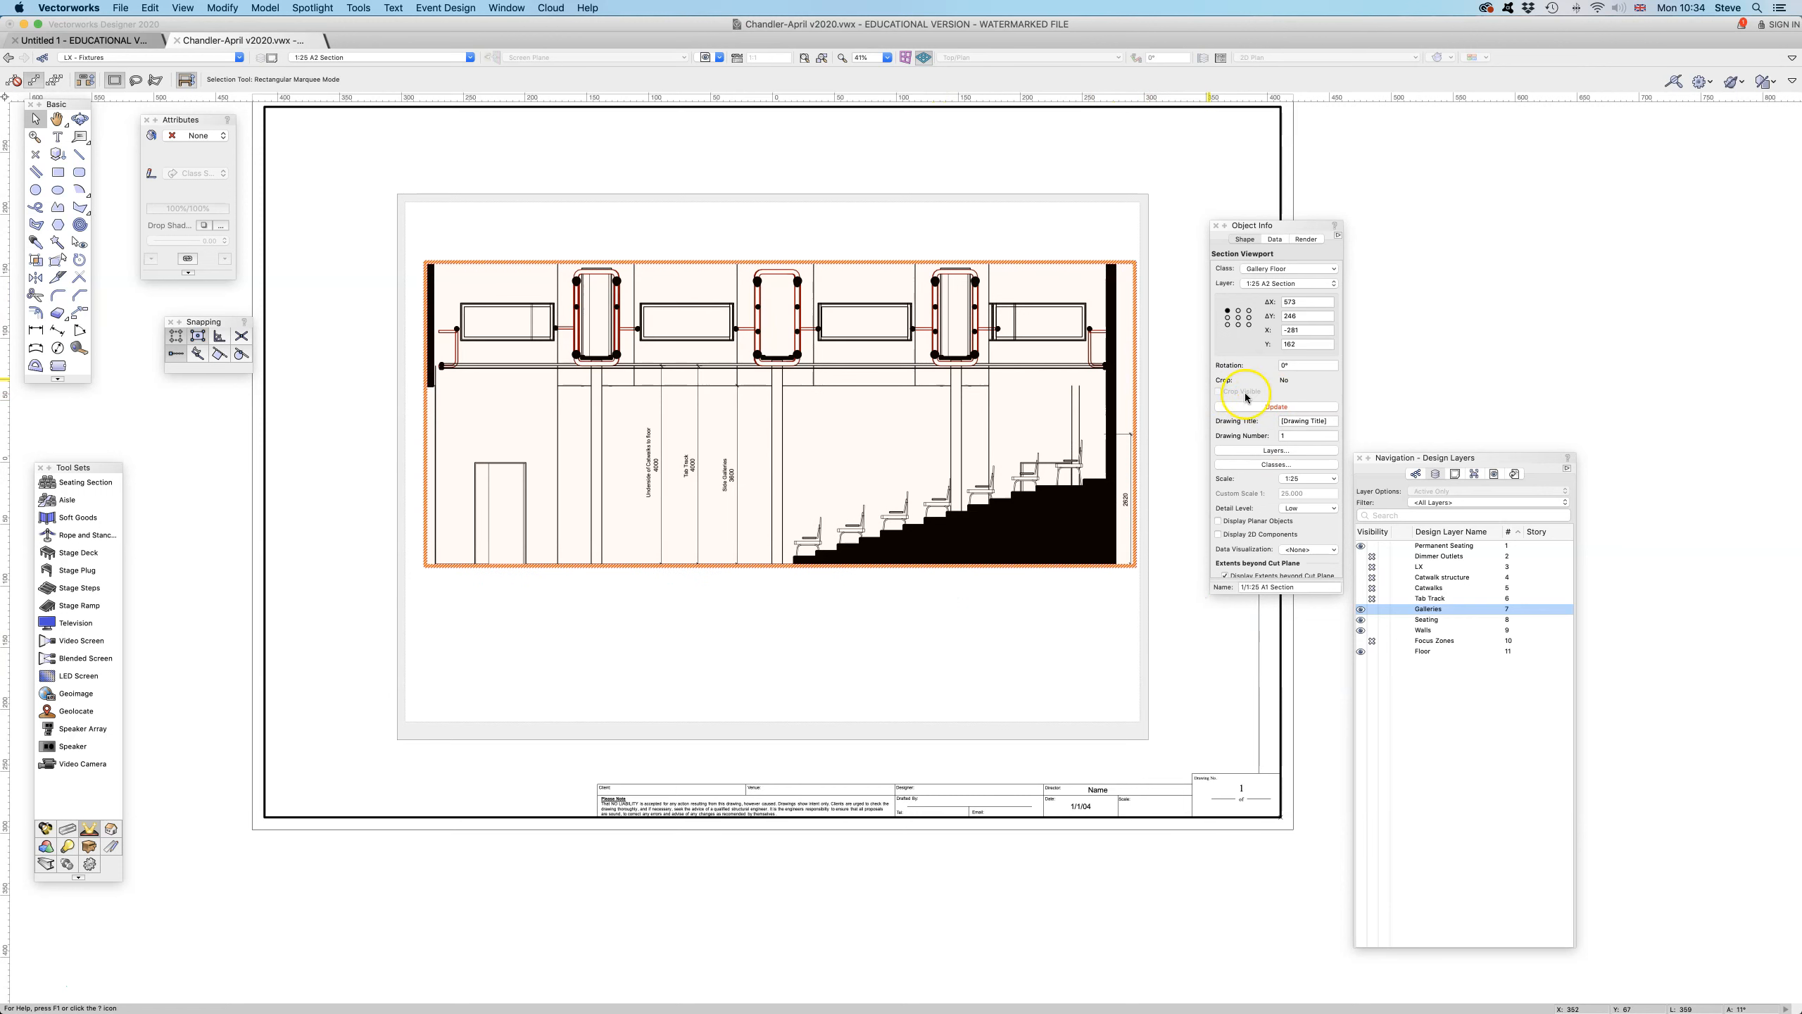
- Update the section viewport, then hide its Seating layer and update it again
left_click(1264, 405)
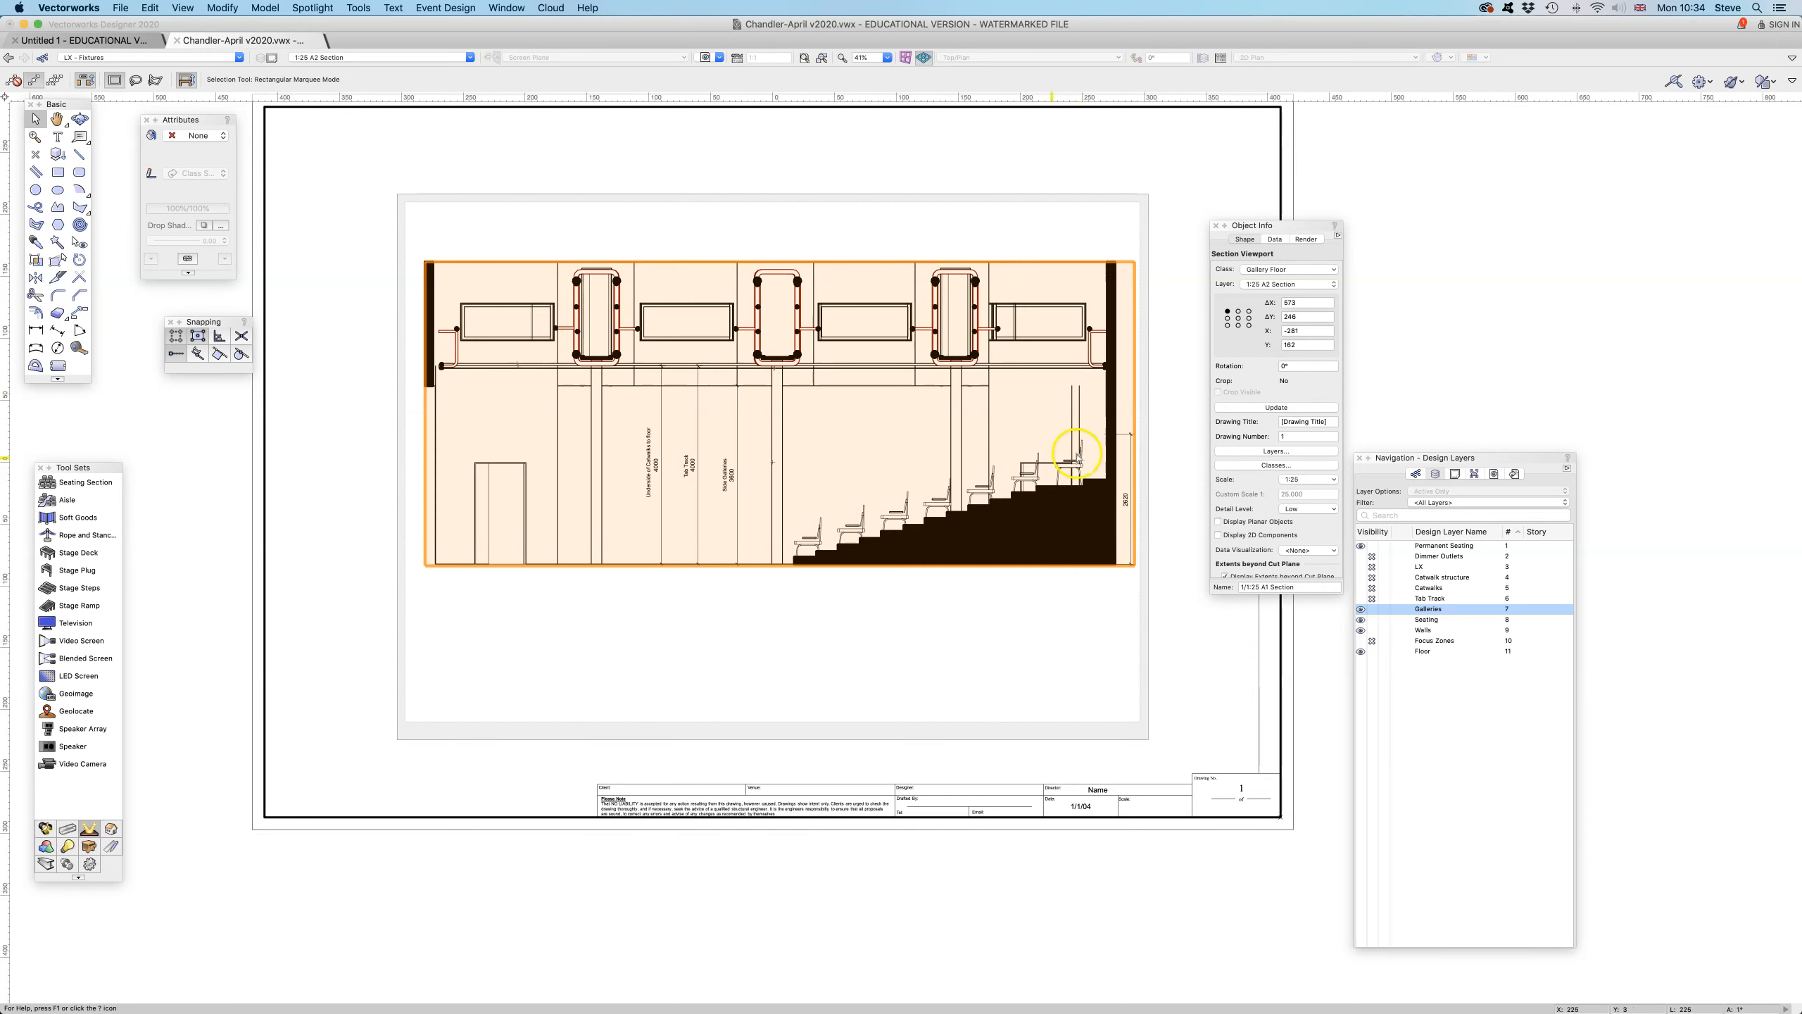
left_click(1275, 451)
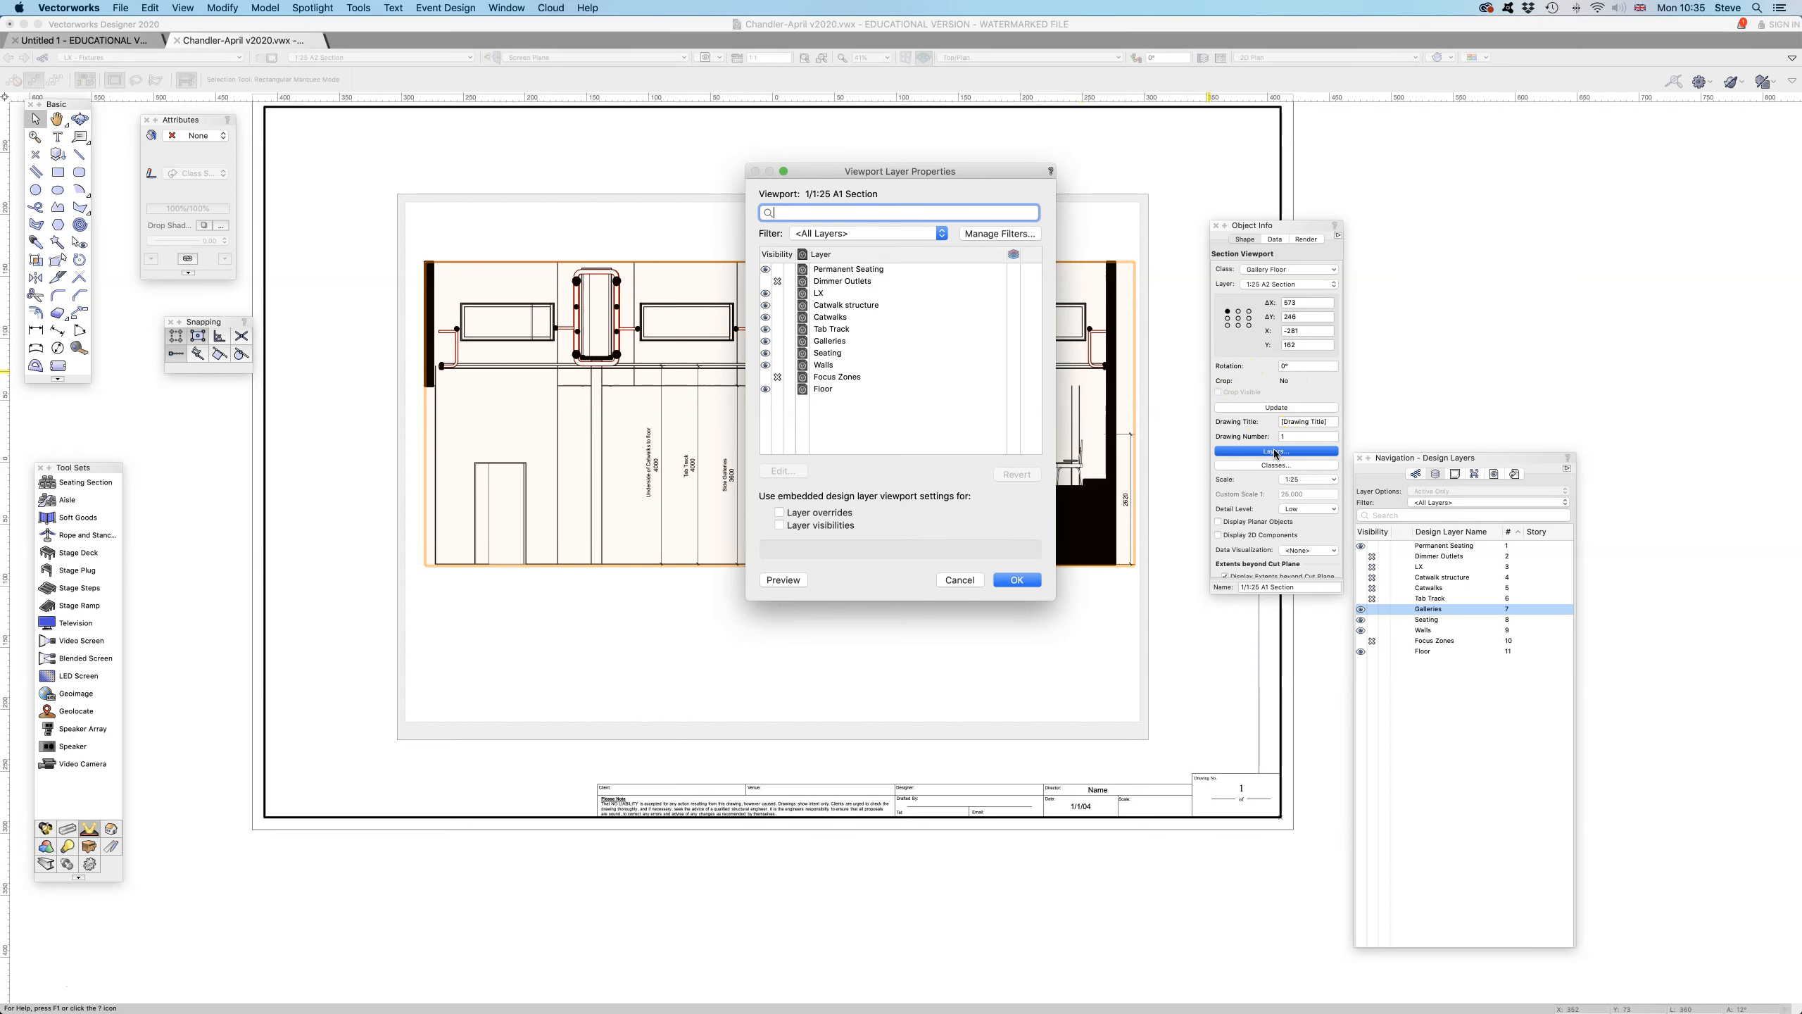
left_click(777, 353)
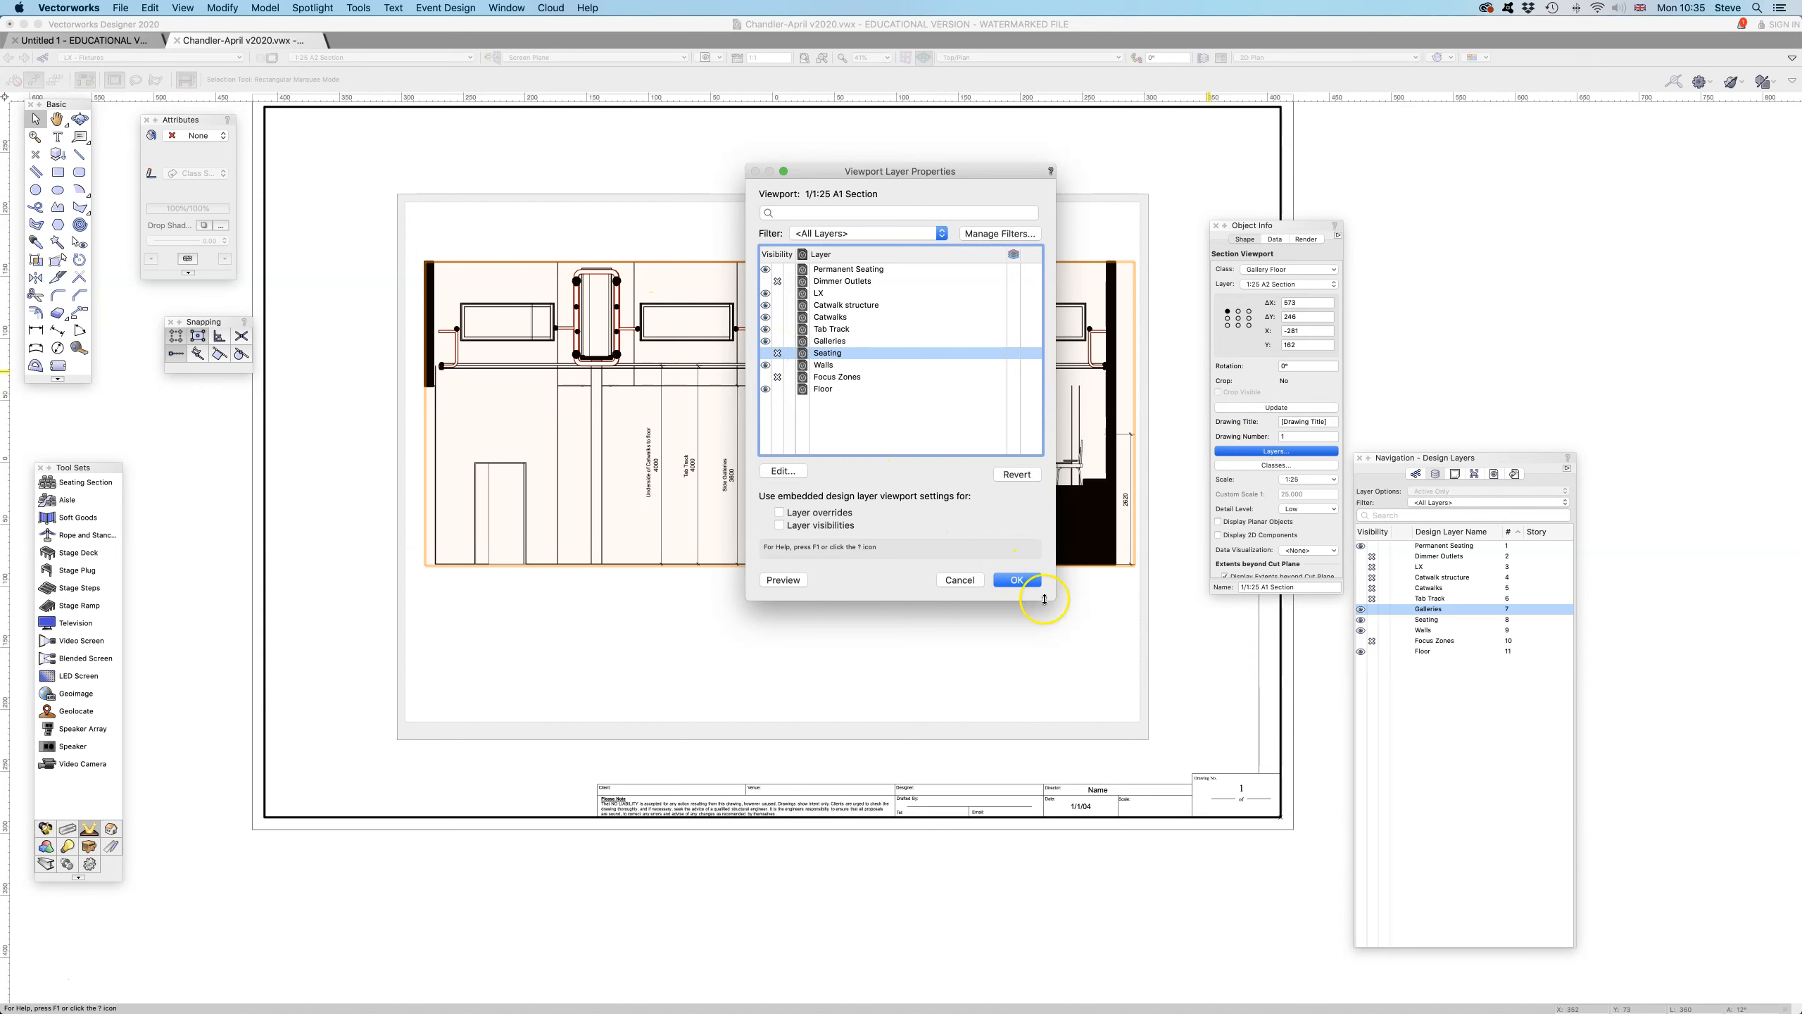
left_click(1018, 580)
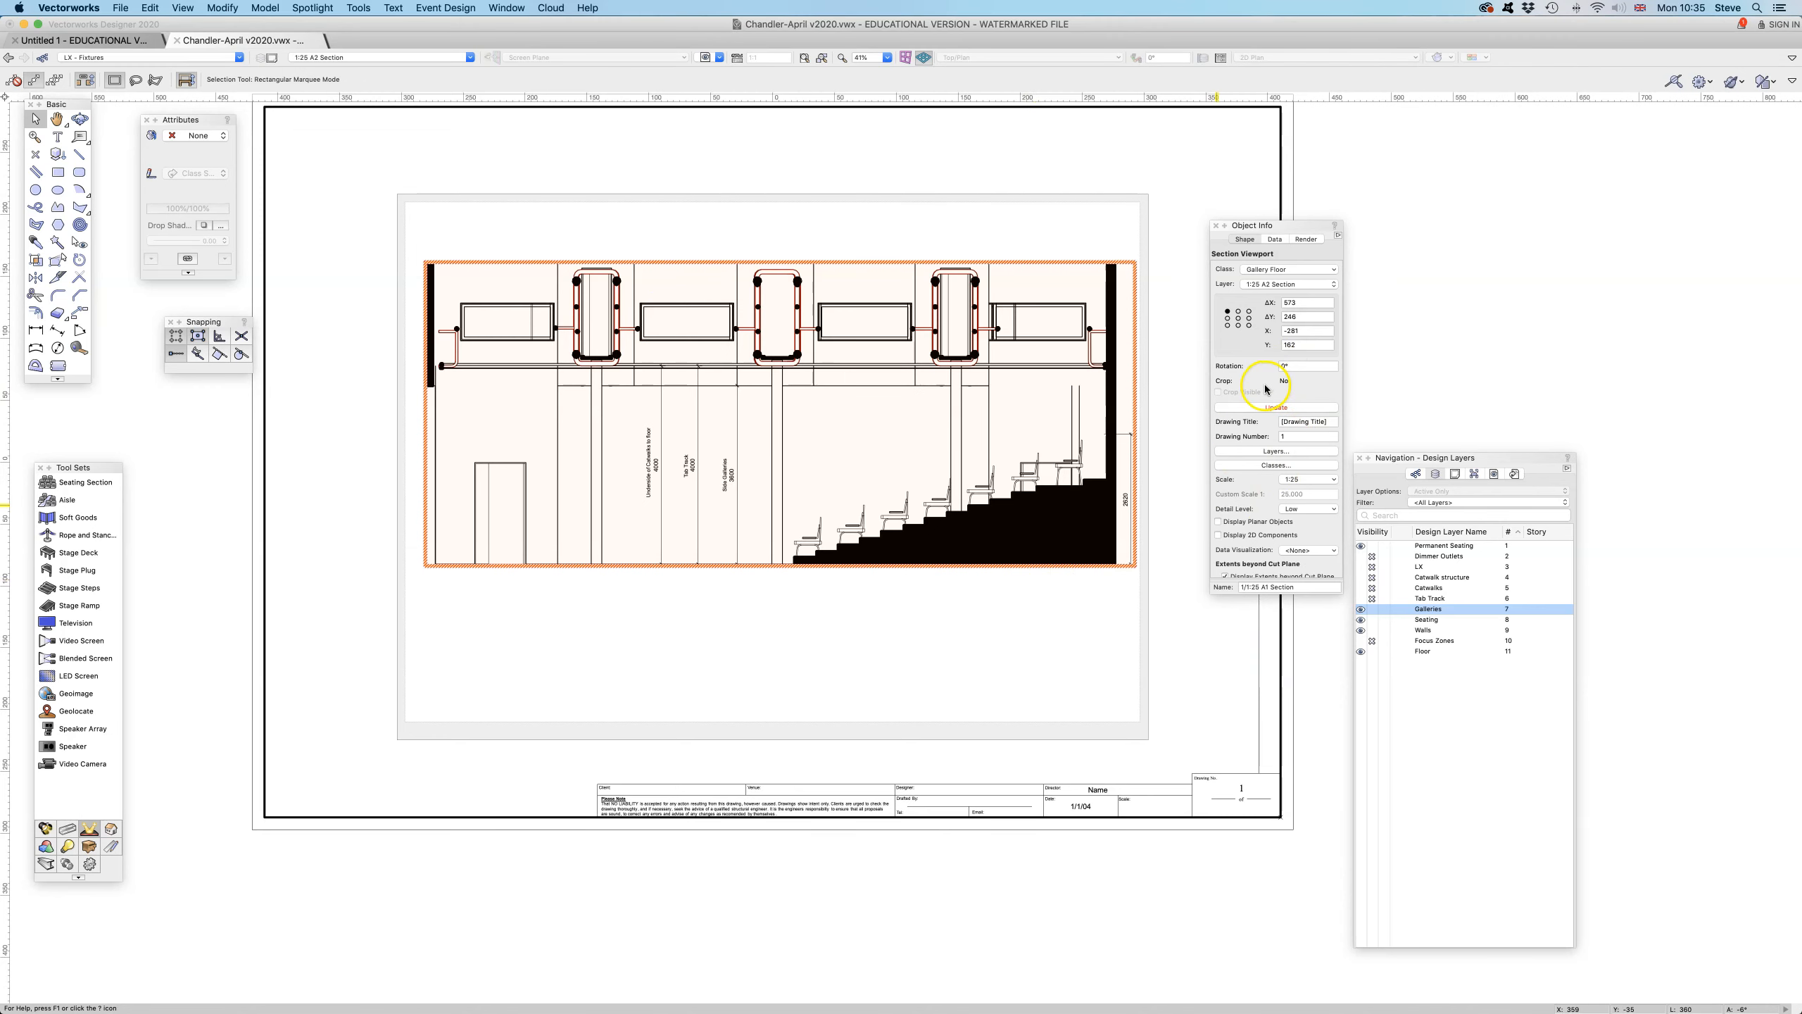
left_click(1258, 406)
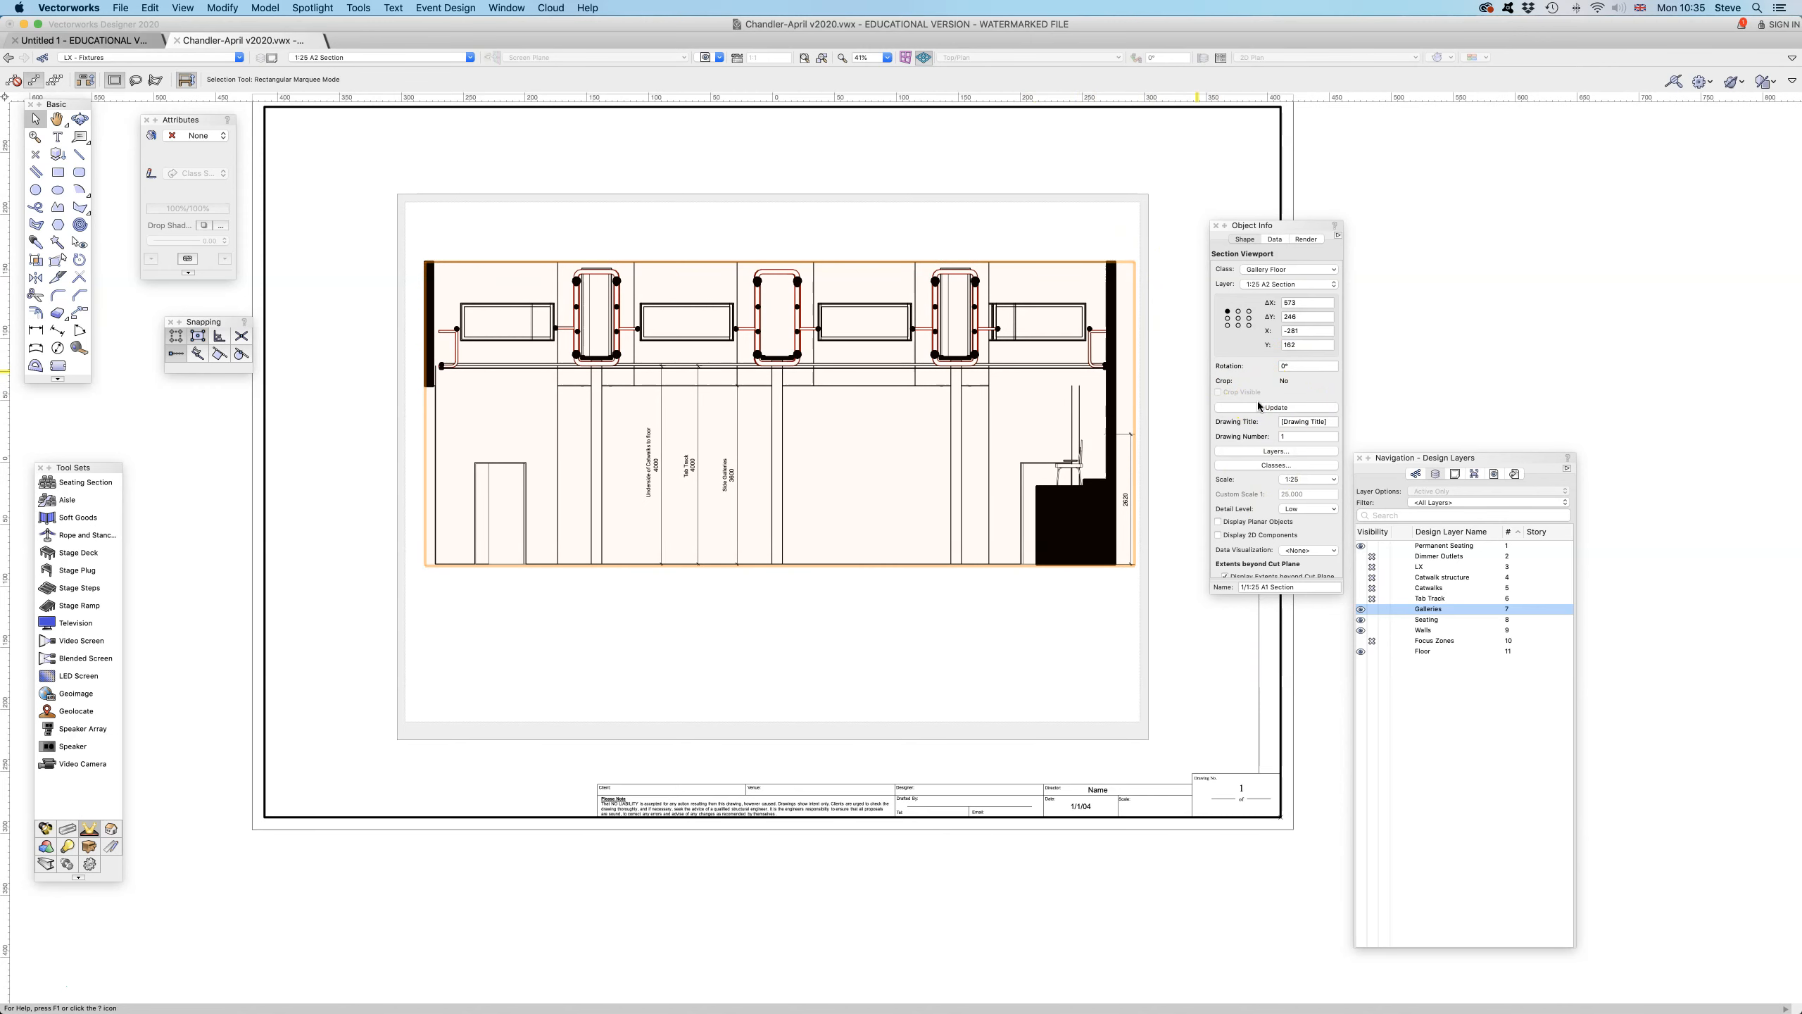
- Make the Seating layer visible again in the section viewport and update the viewport
left_click(1270, 452)
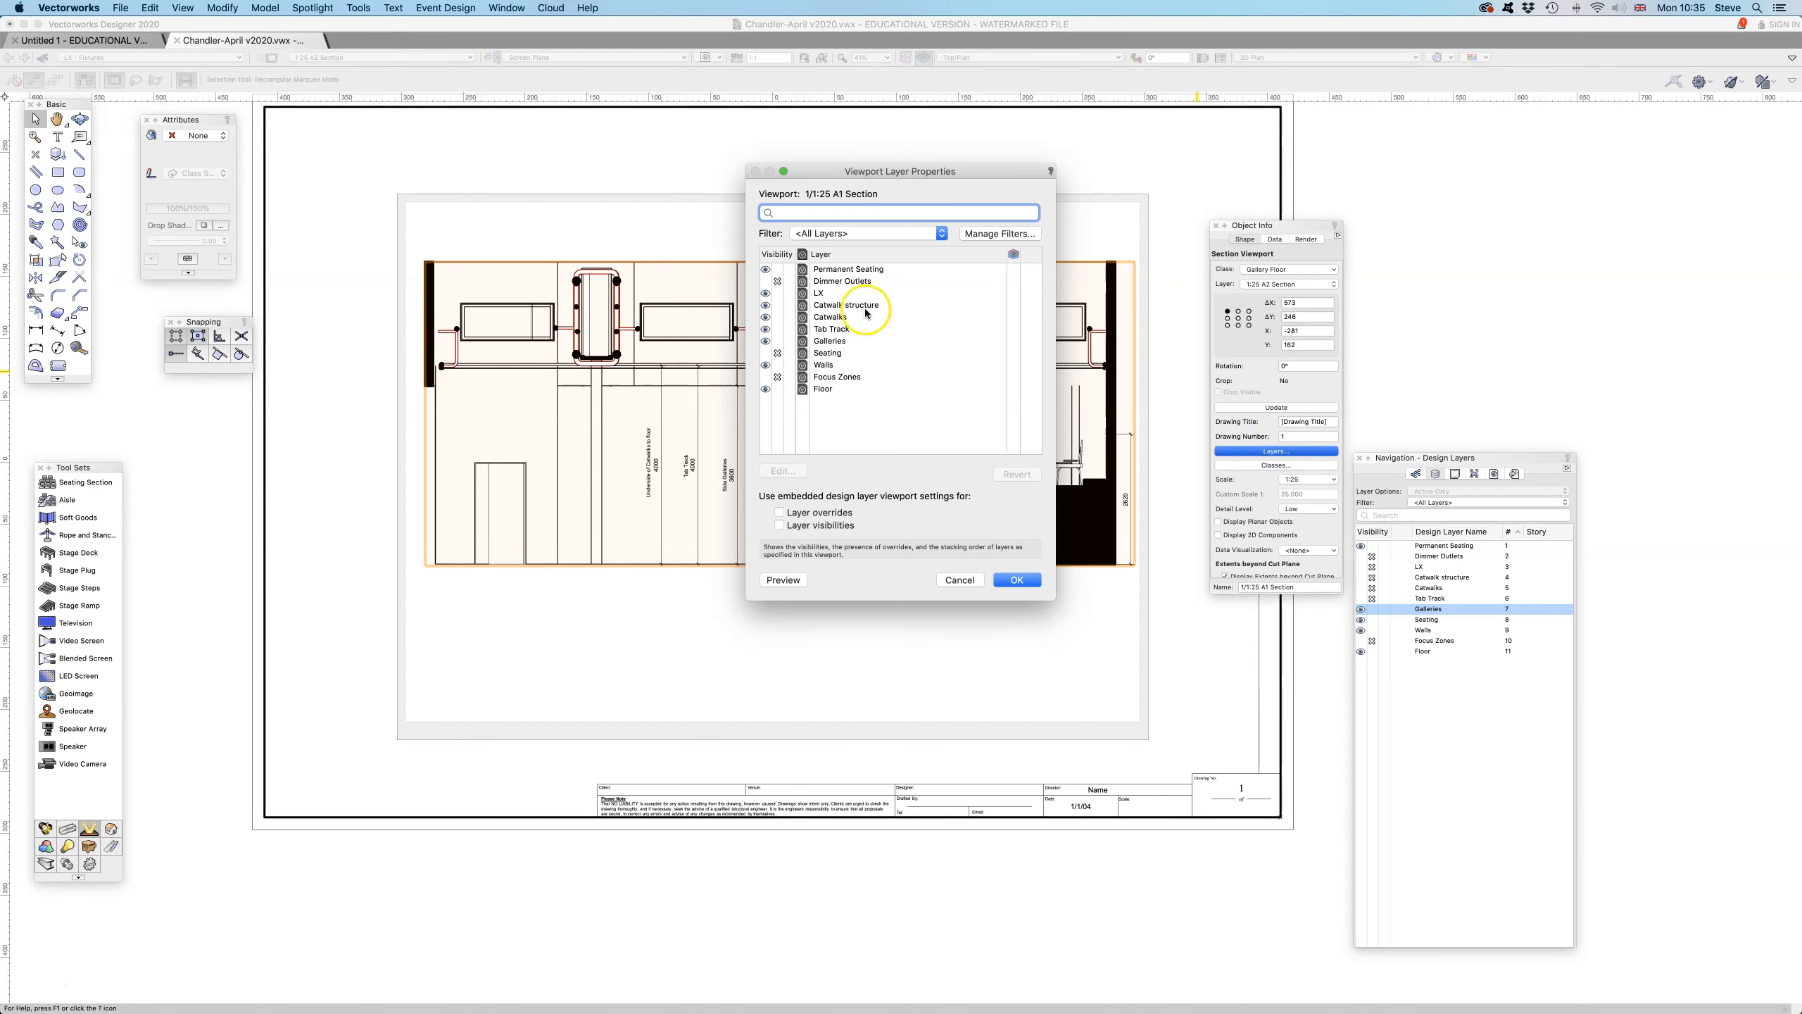
left_click(761, 353)
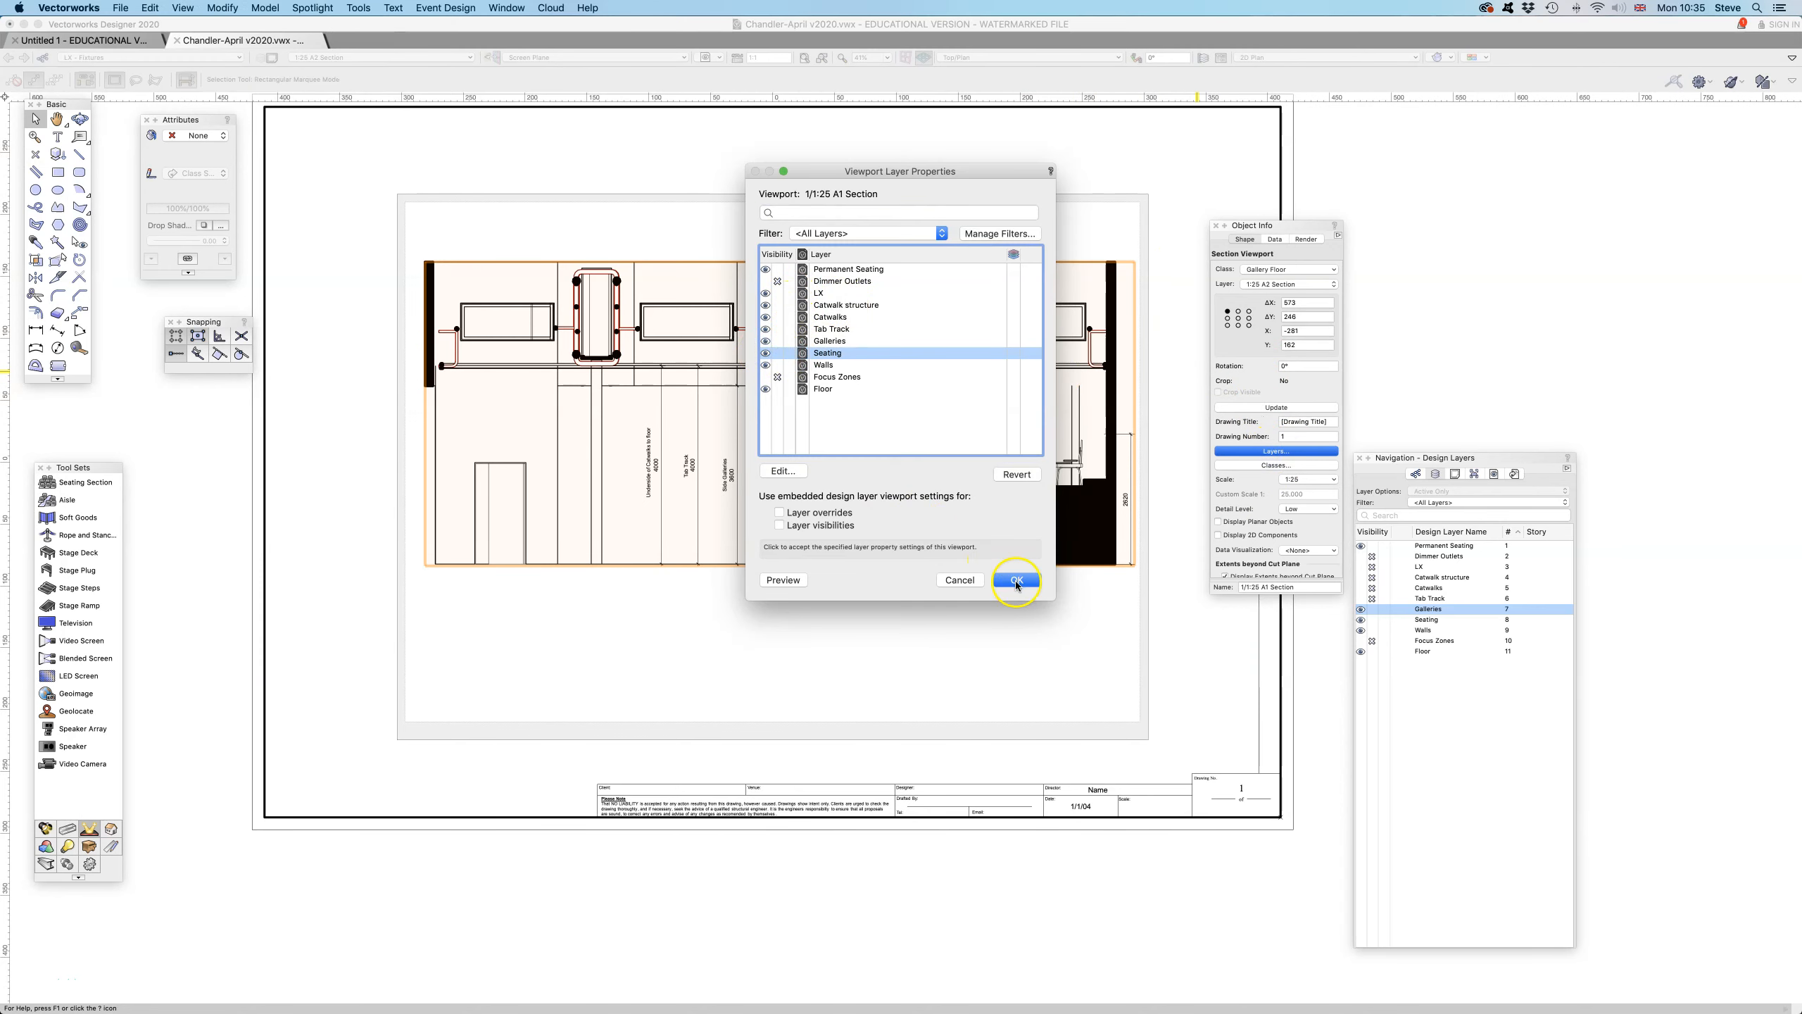
left_click(1016, 579)
left_click(1291, 407)
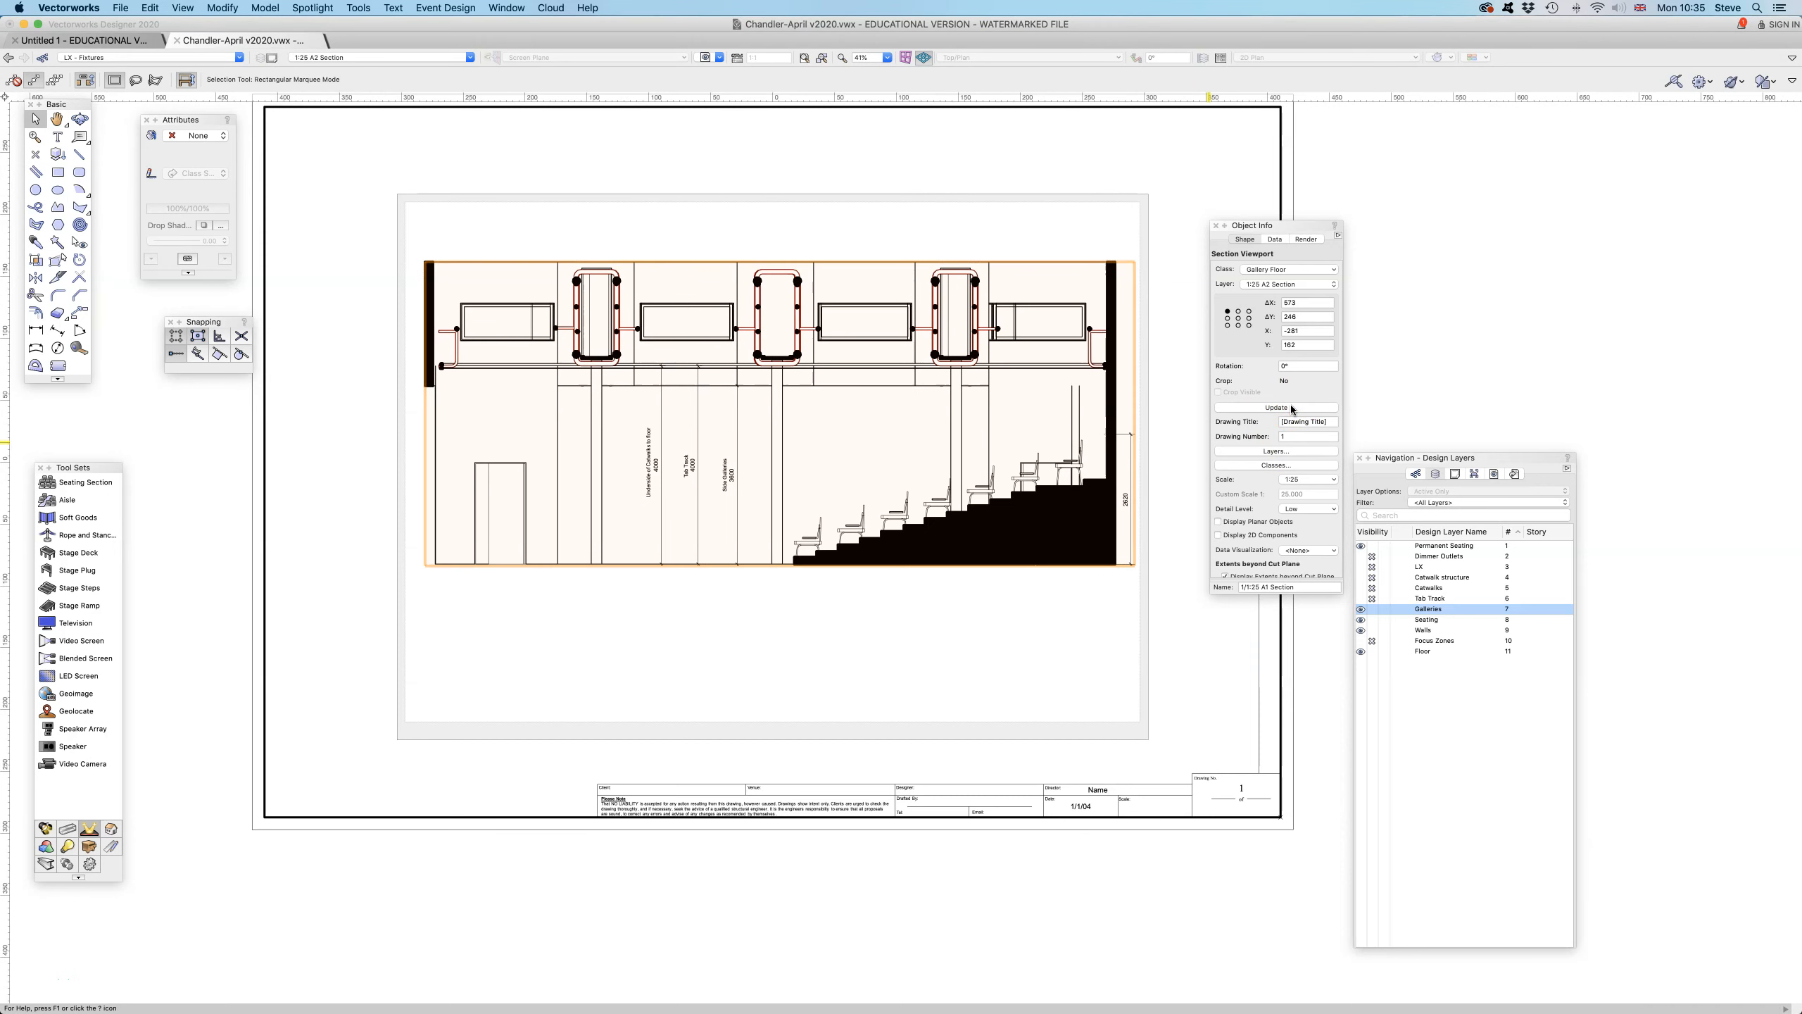
left_click(428, 57)
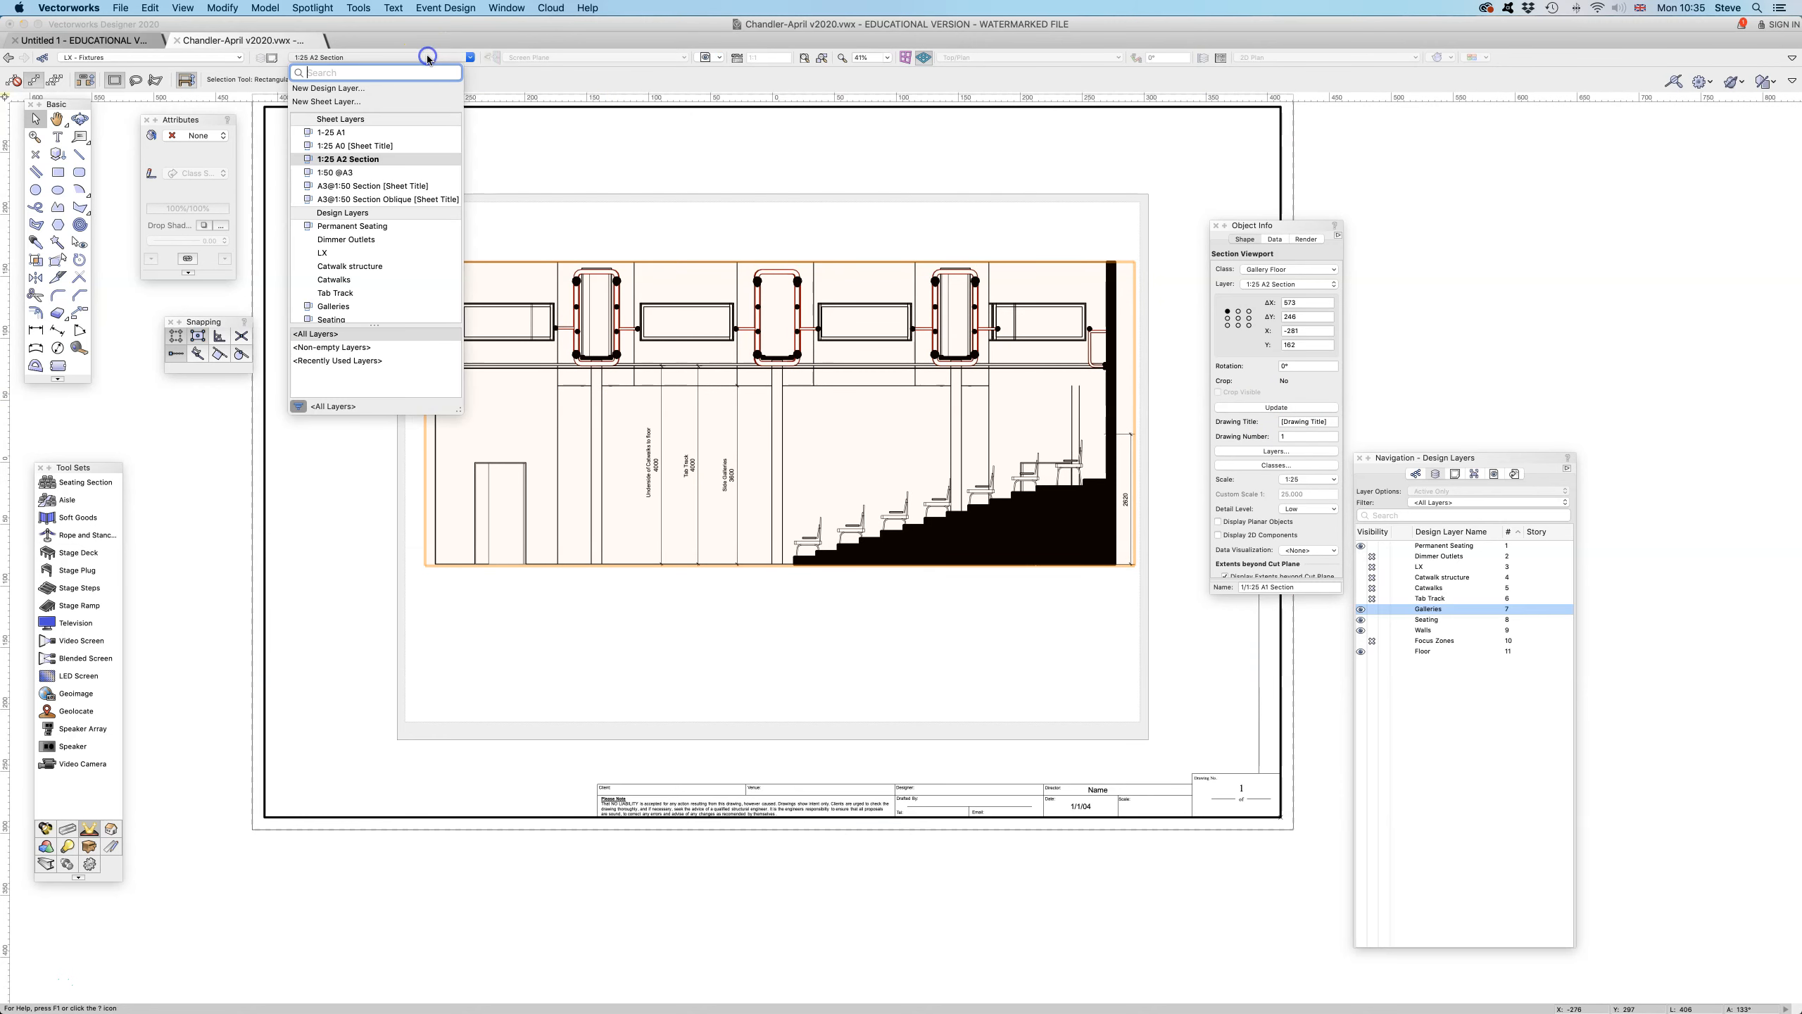
left_click(374, 172)
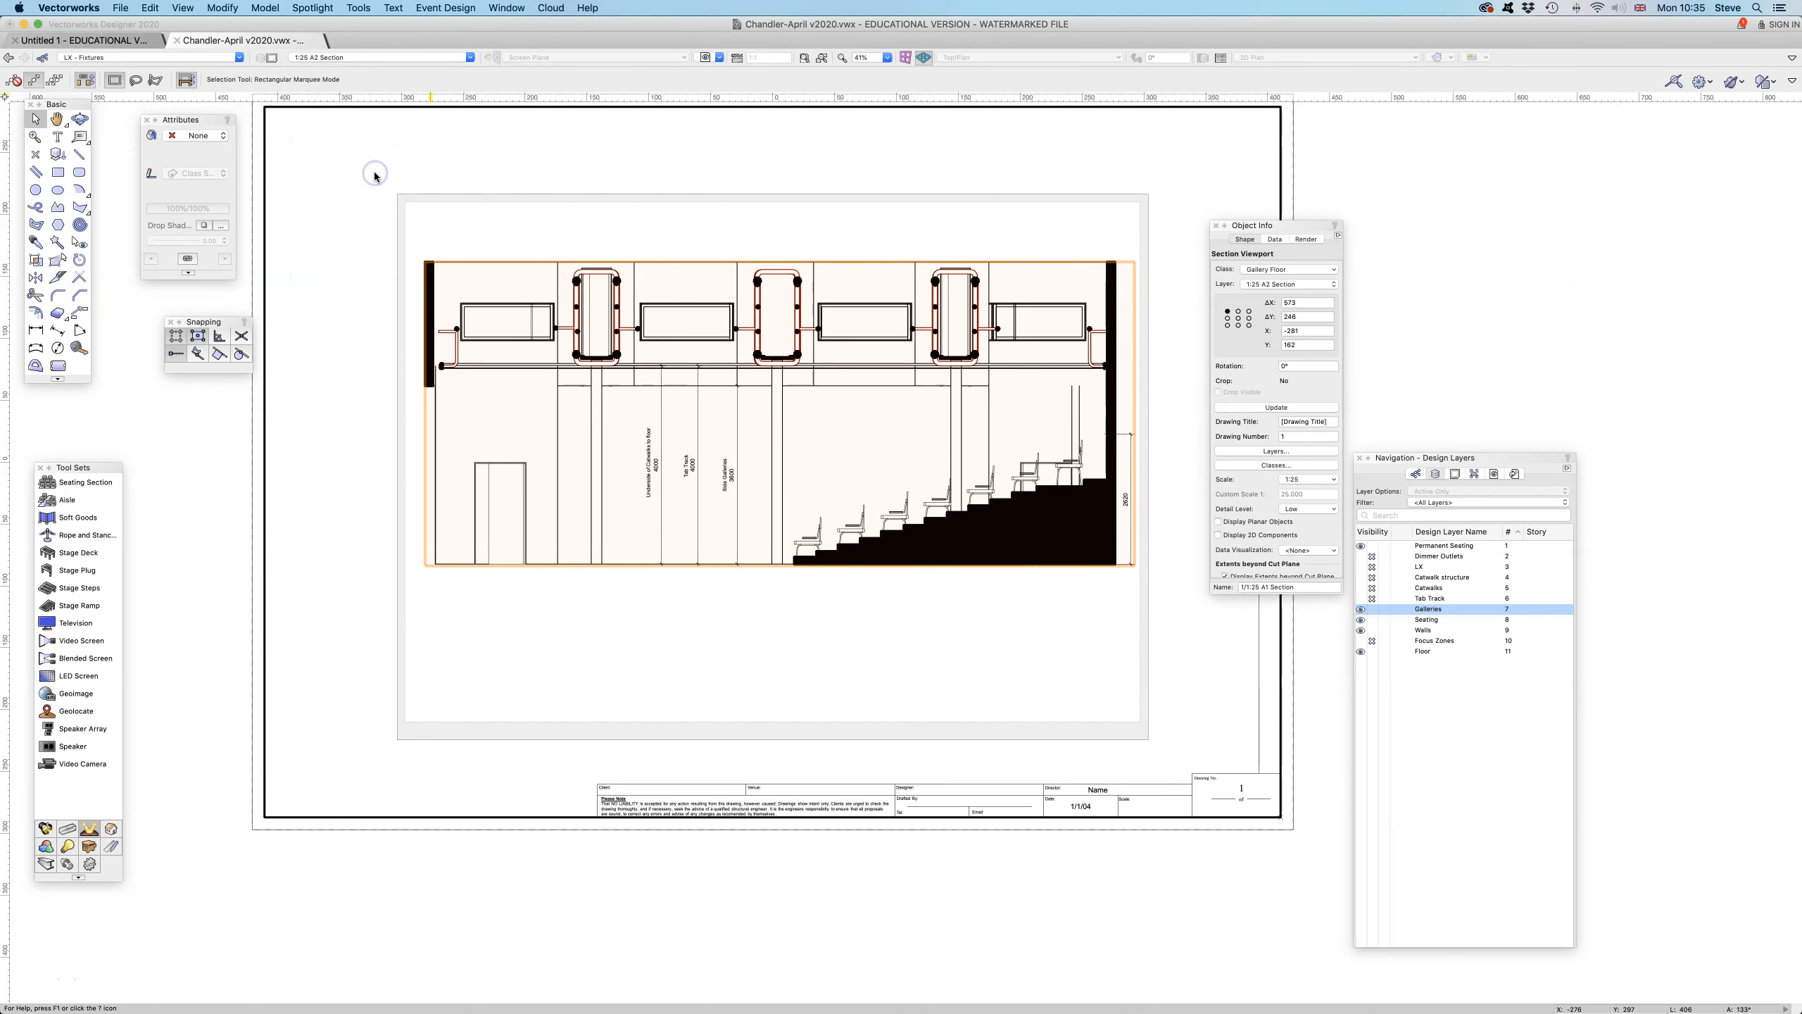
left_click(367, 61)
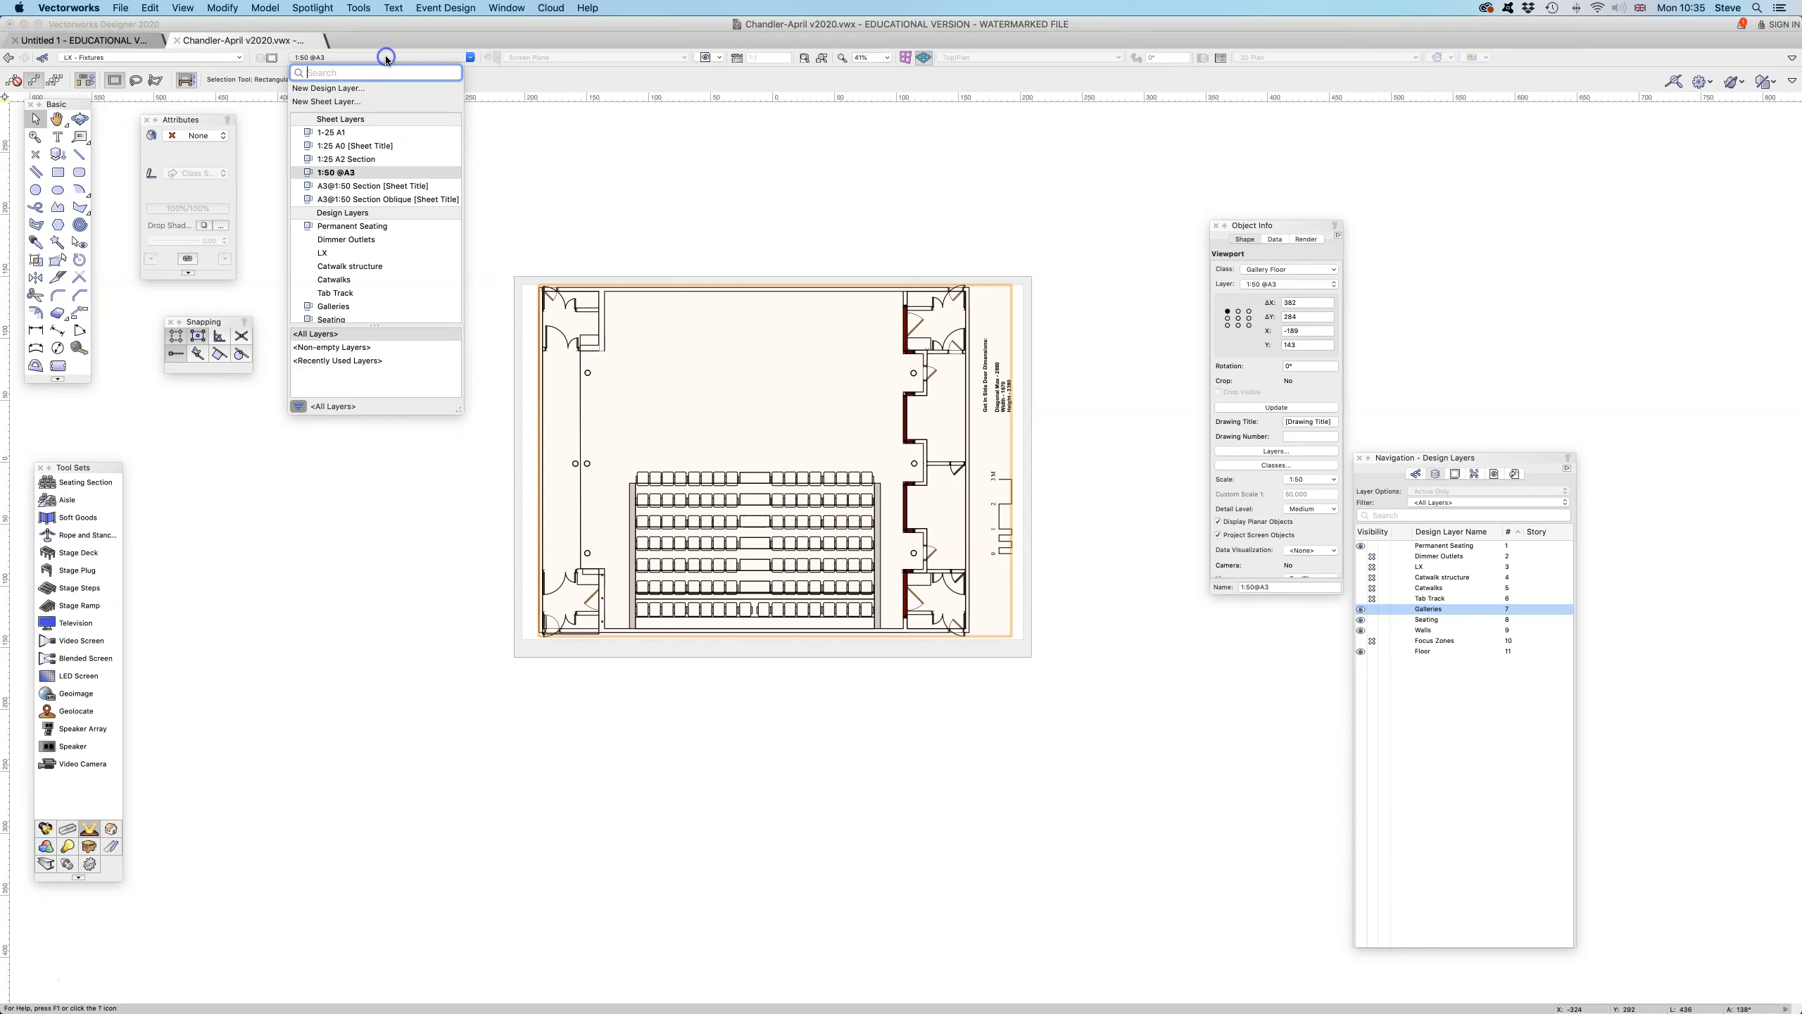
left_click(374, 151)
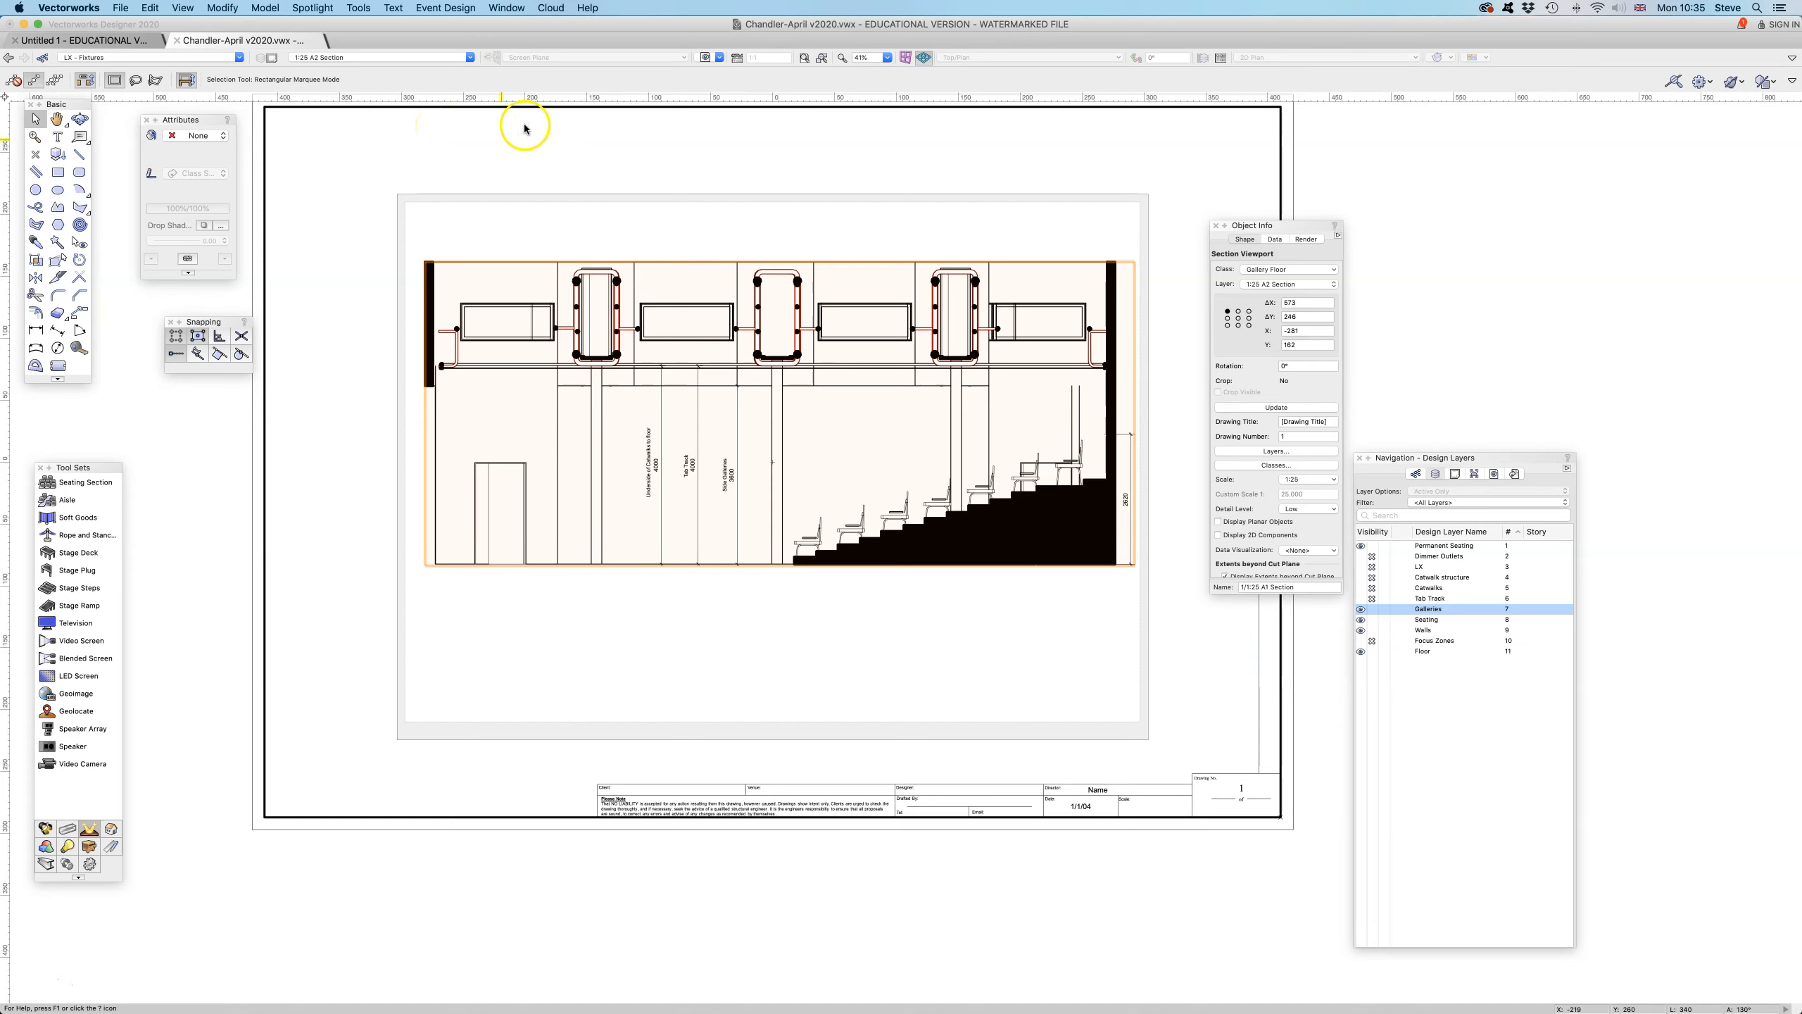
left_click(462, 58)
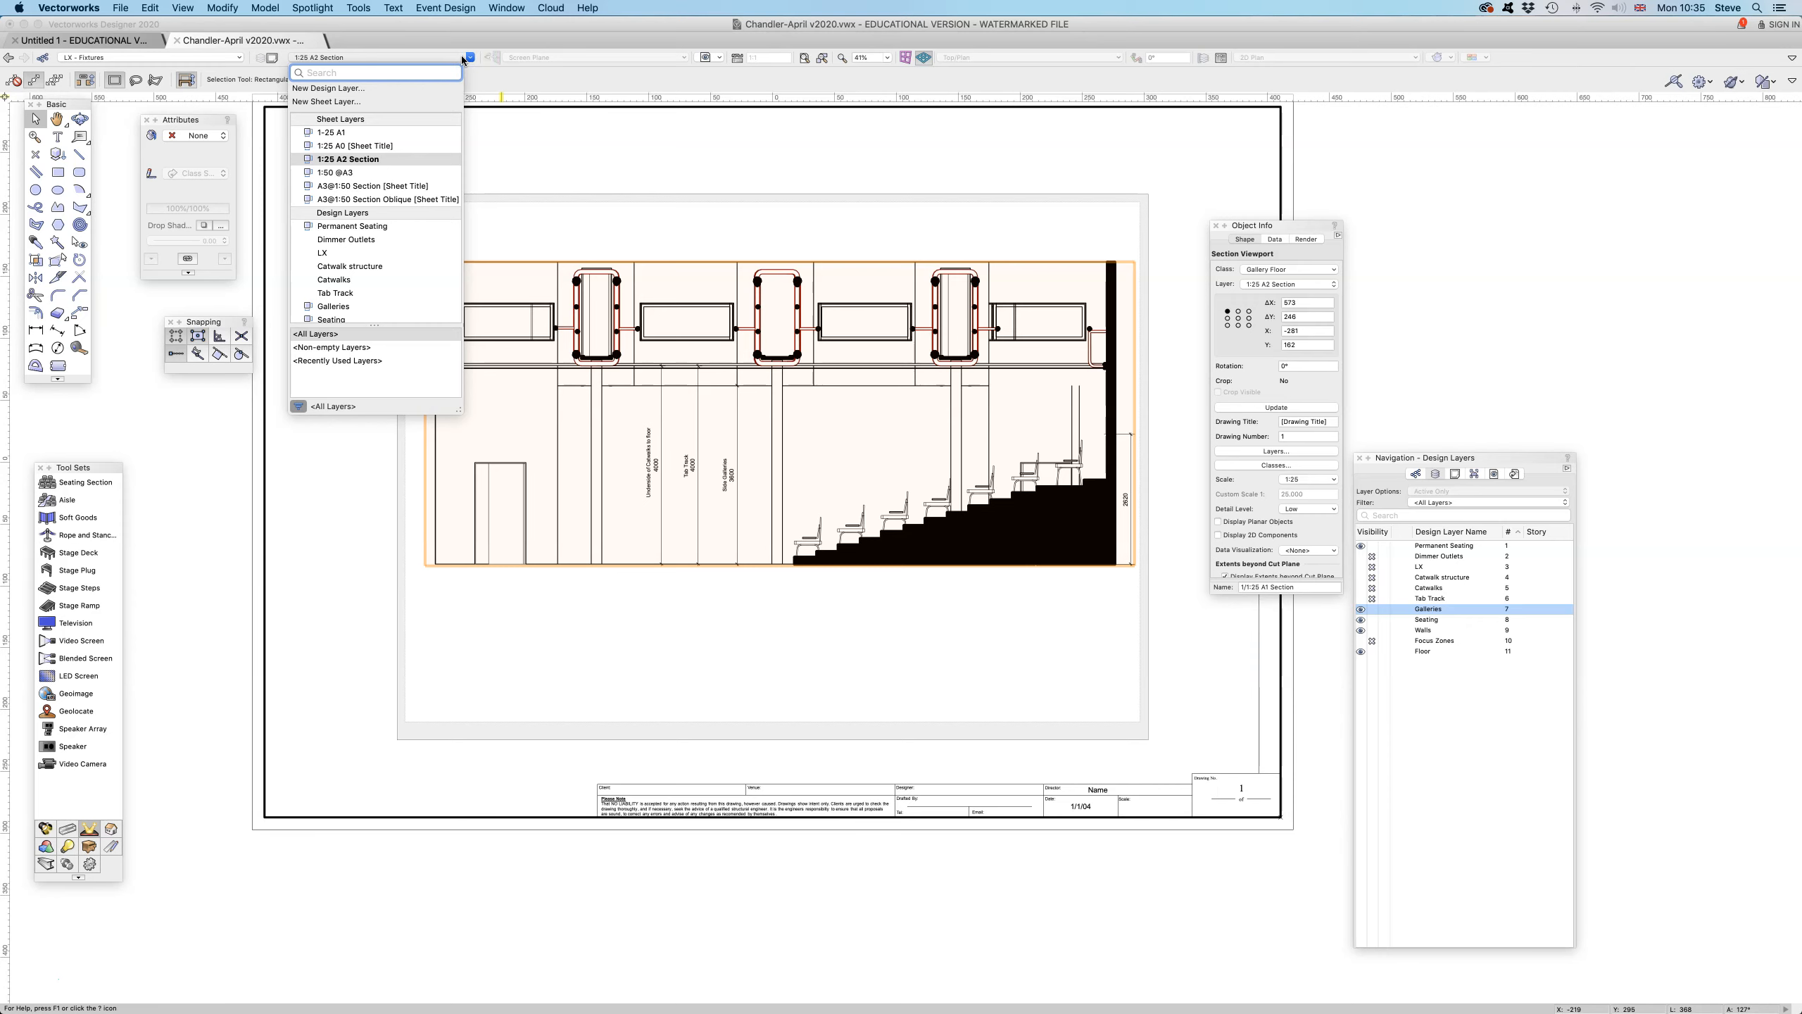
left_click(401, 172)
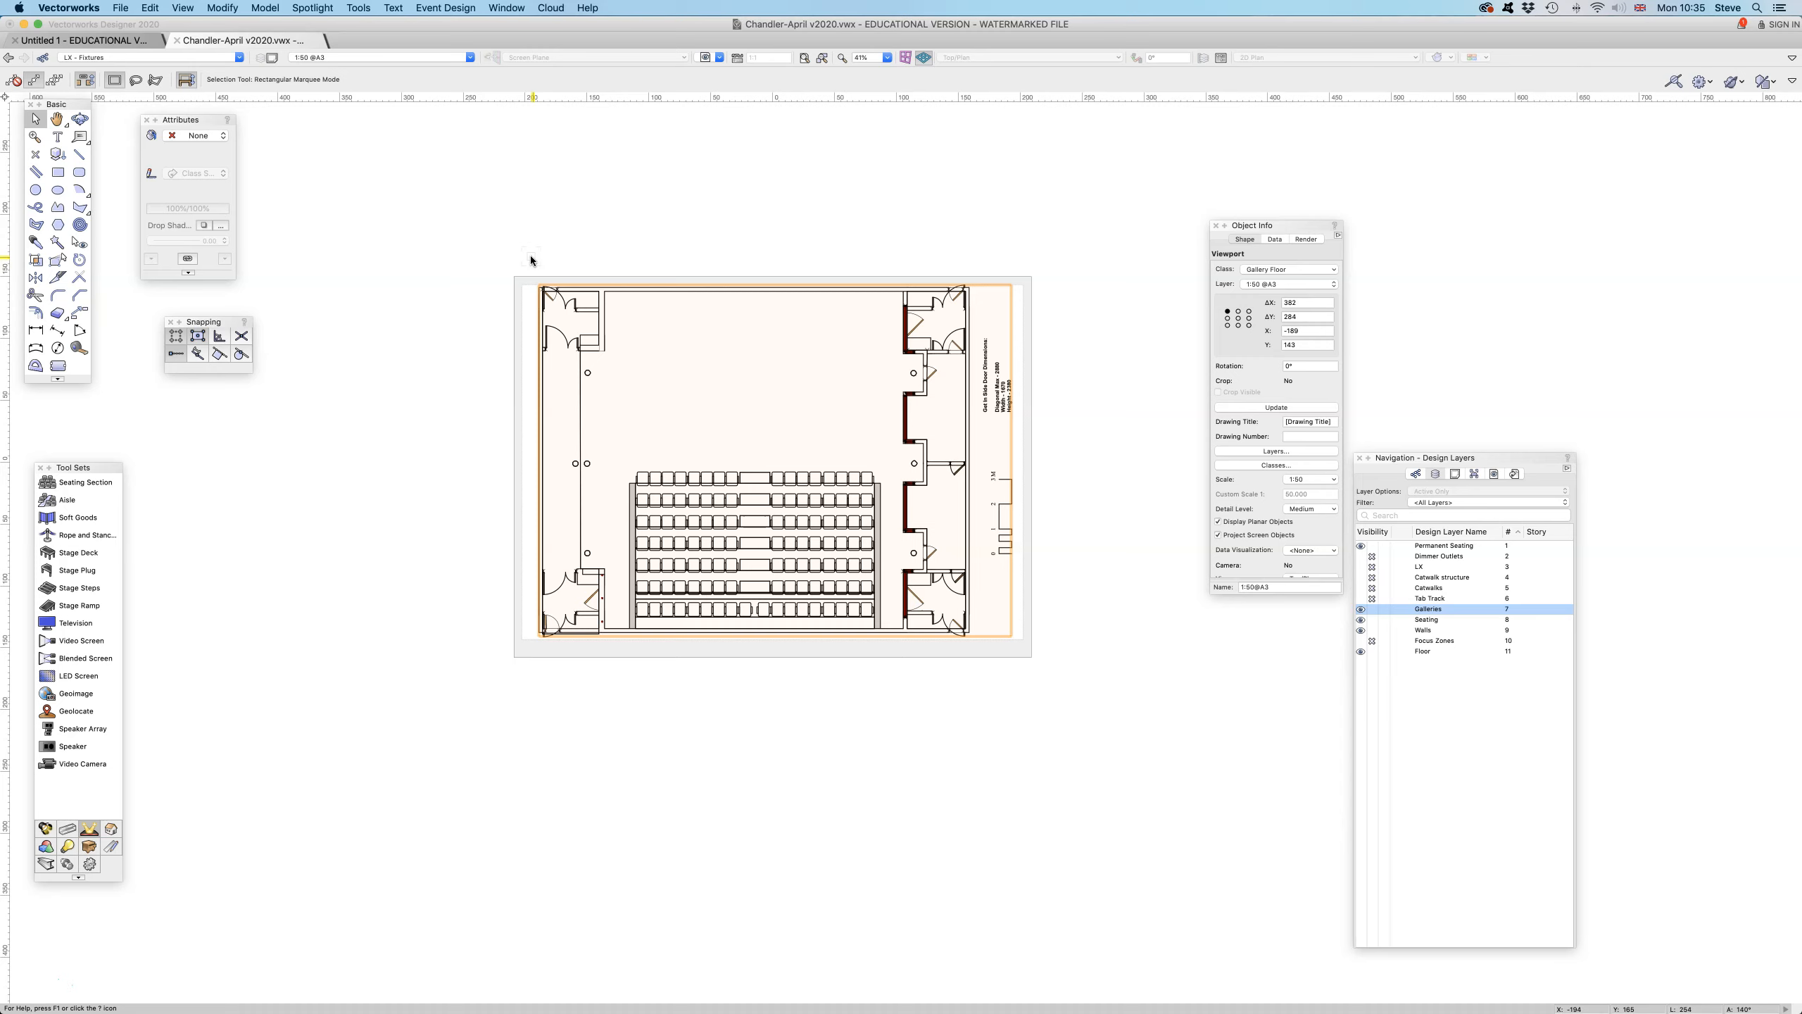
left_click(461, 57)
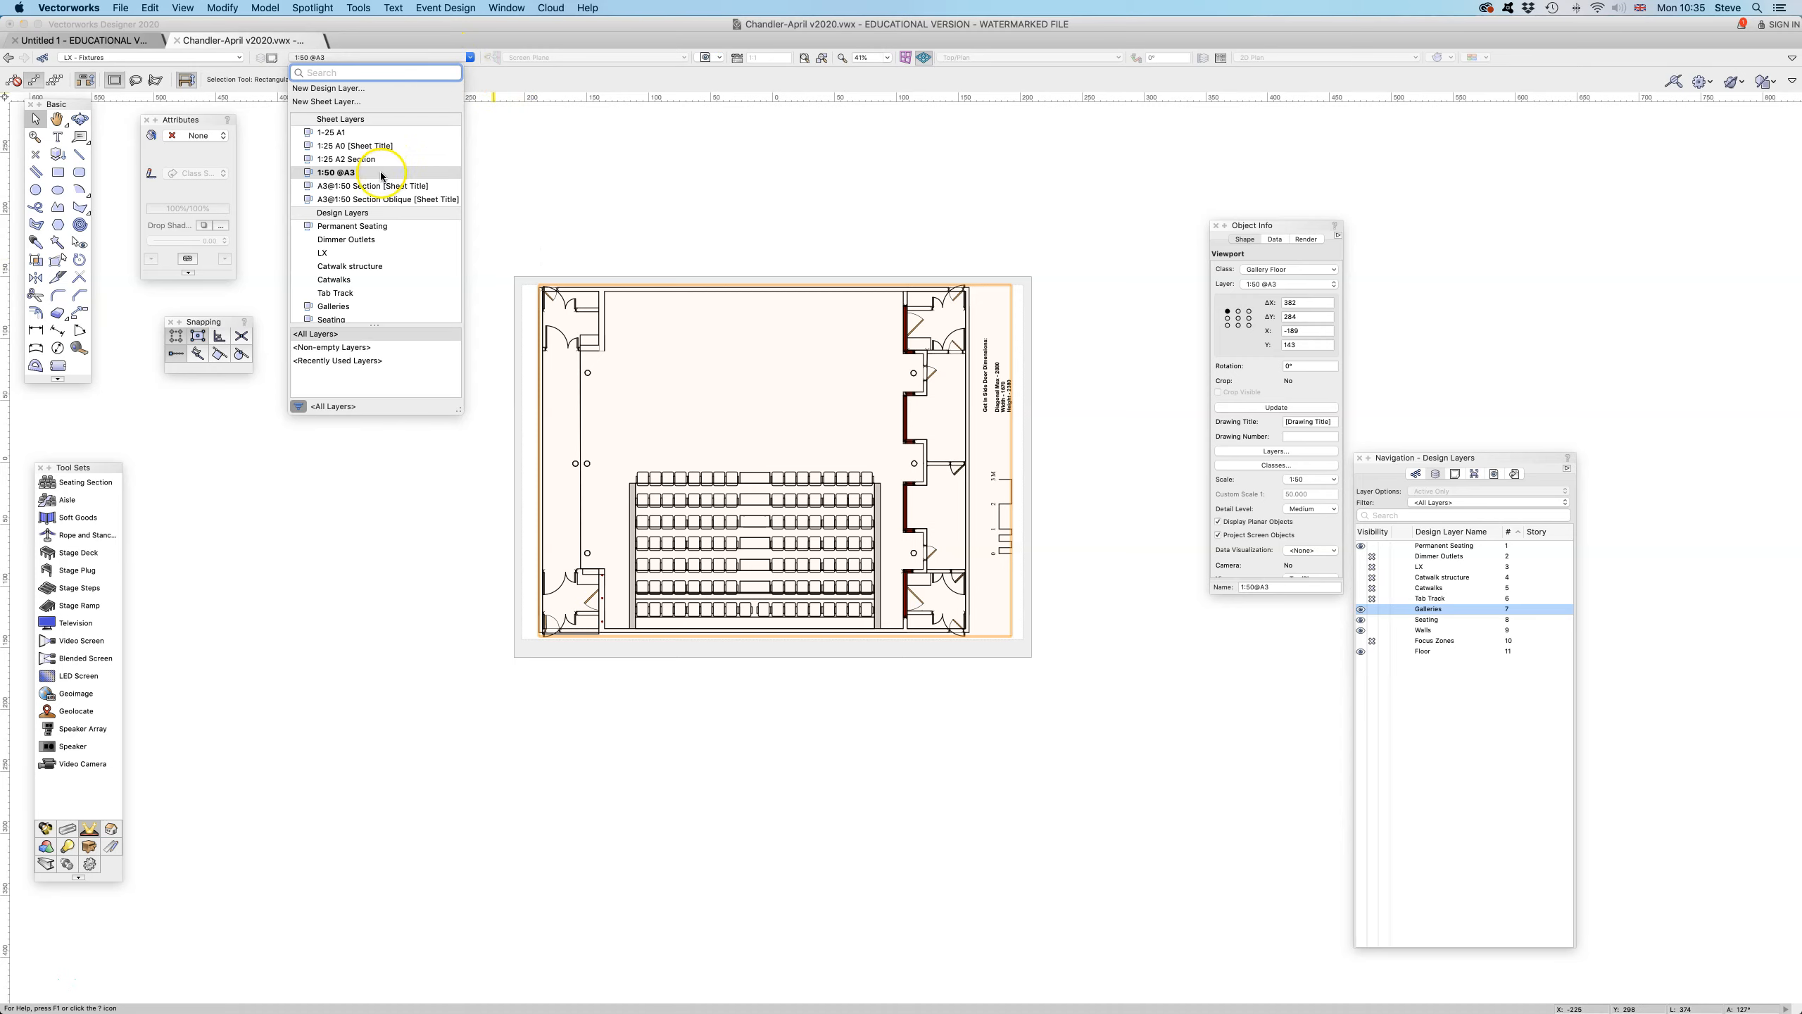
left_click(624, 172)
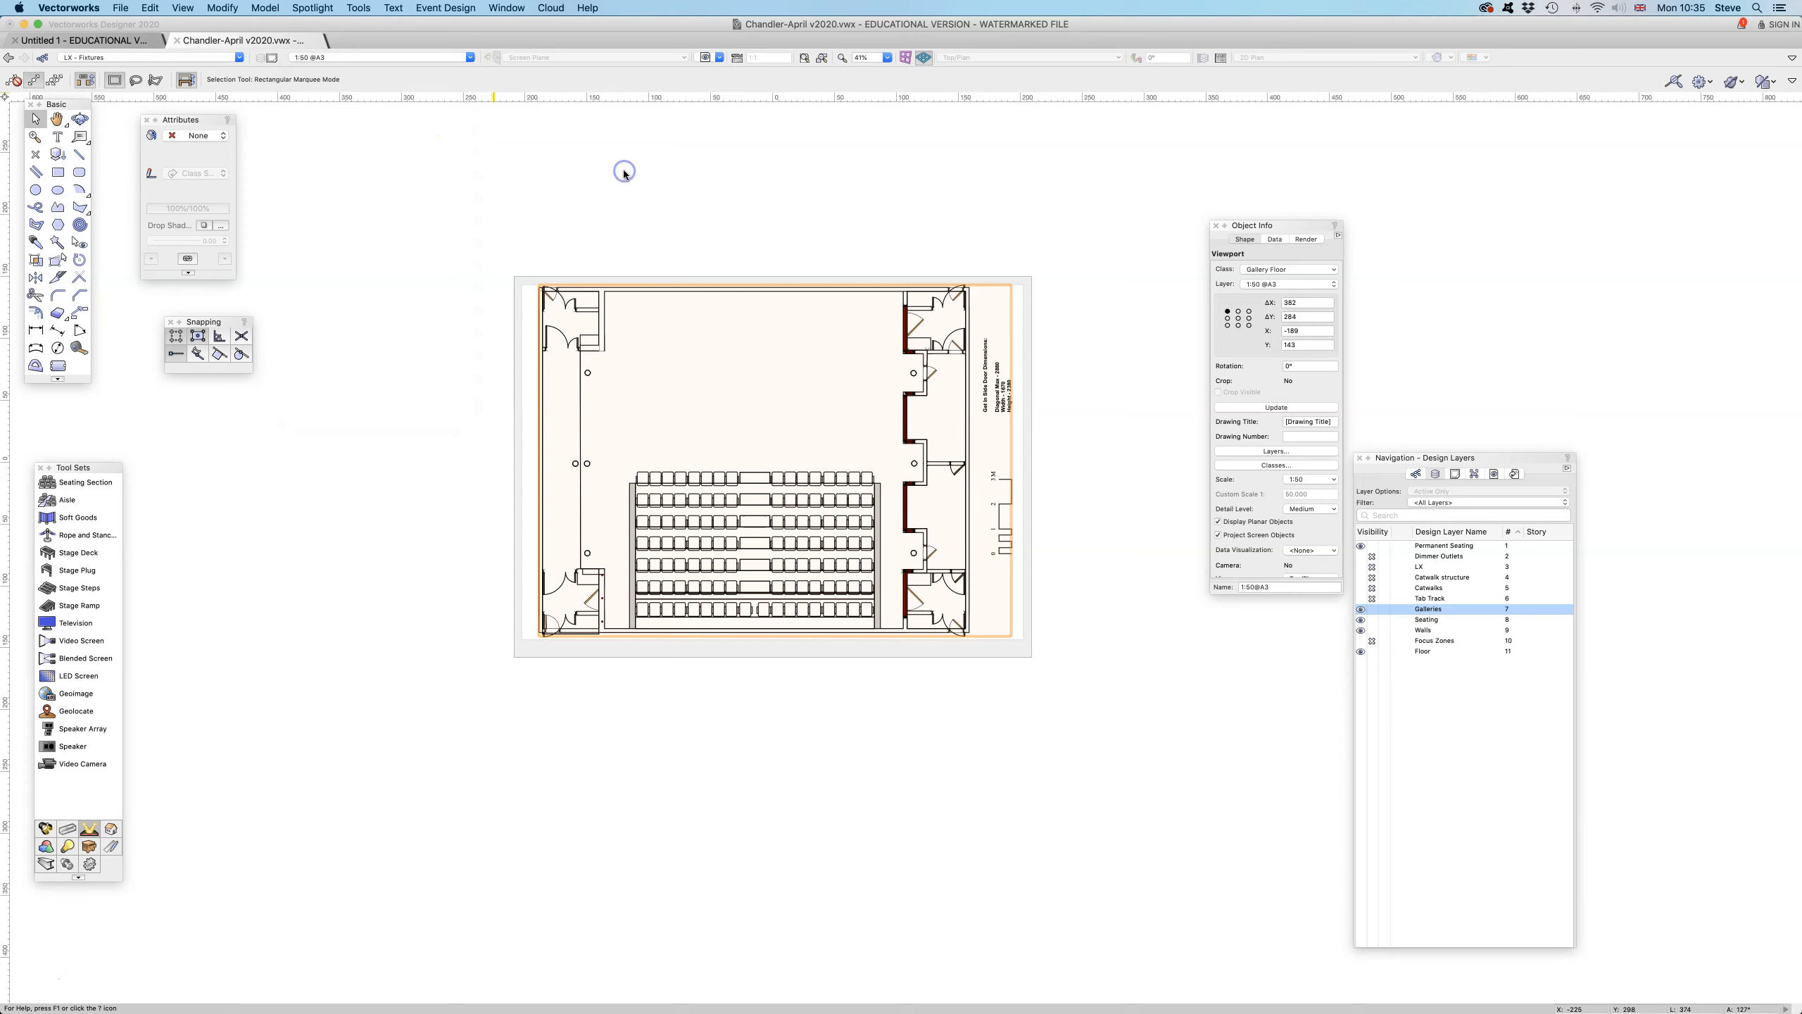